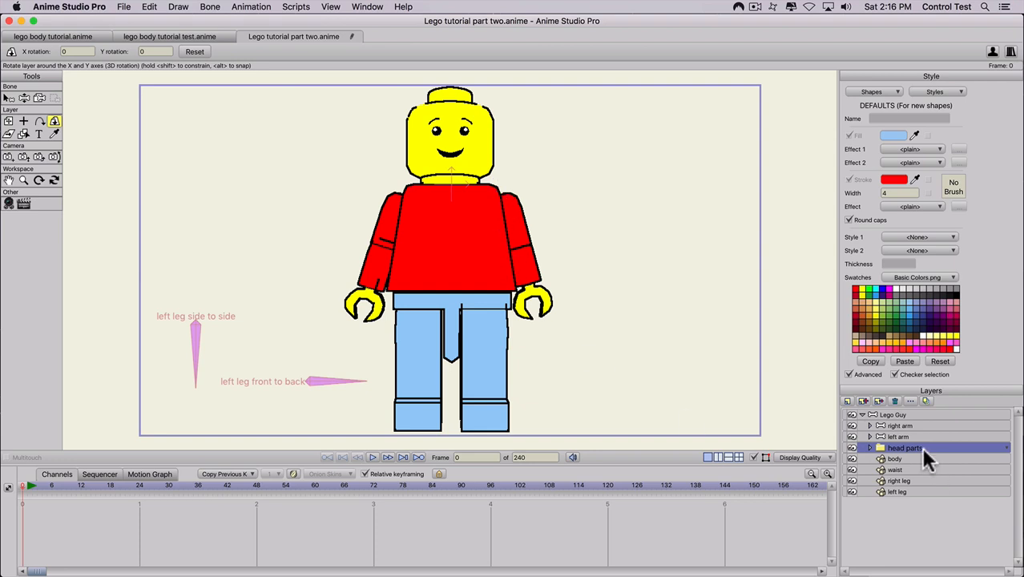
Try rotating the whole Lego Guy layer in 3D around its X and Y axes, and undo the rotation
left_click(895, 414)
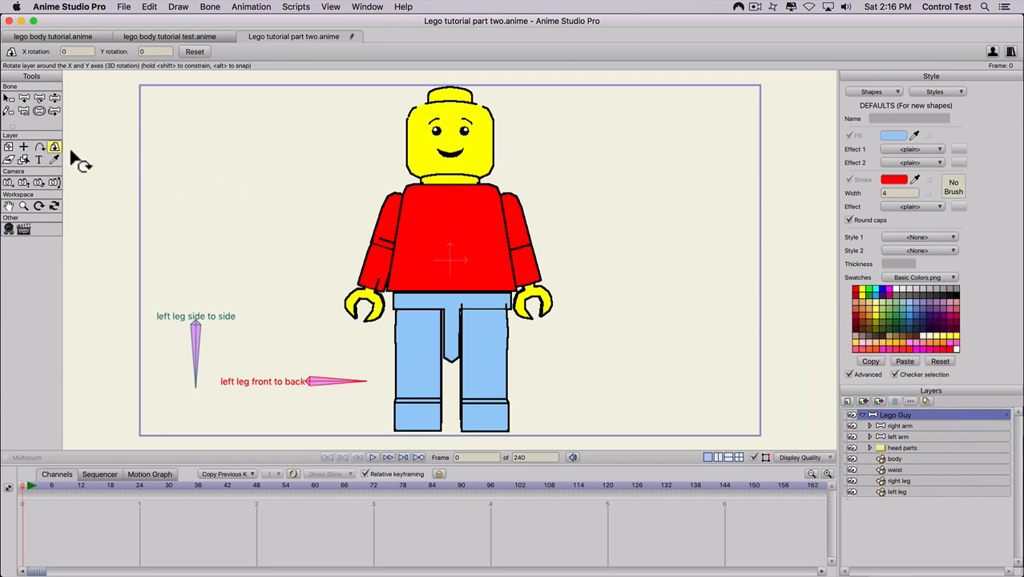
mouse_move(254, 231)
left_mouse_down()
mouse_move(737, 241)
mouse_move(648, 230)
mouse_move(329, 244)
mouse_move(285, 229)
mouse_move(613, 242)
mouse_move(229, 236)
mouse_move(247, 235)
left_mouse_up()
key("super+z")
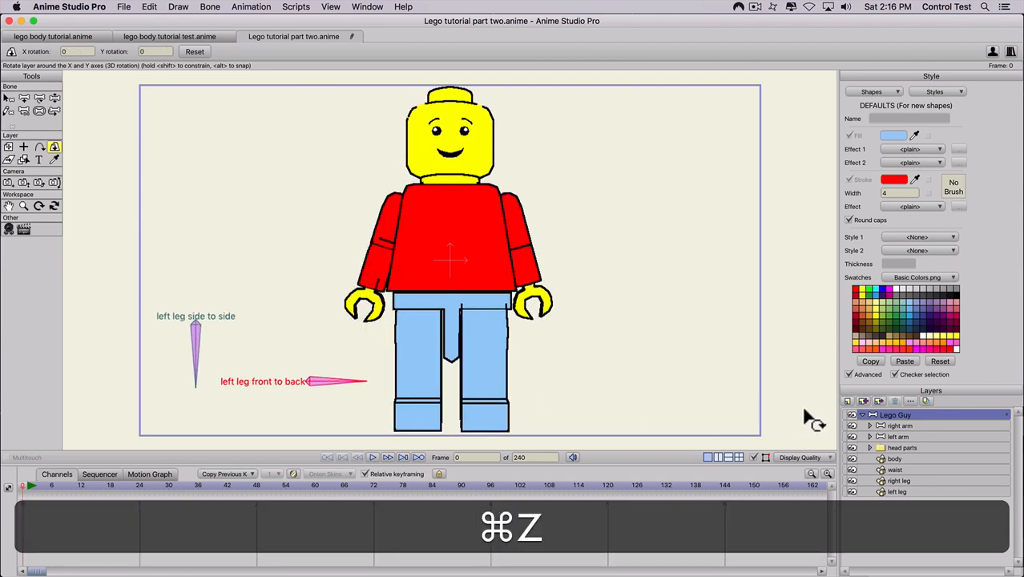
Try rotating the right arm layer in 3D to swing the arm, and undo the rotation
left_click(891, 423)
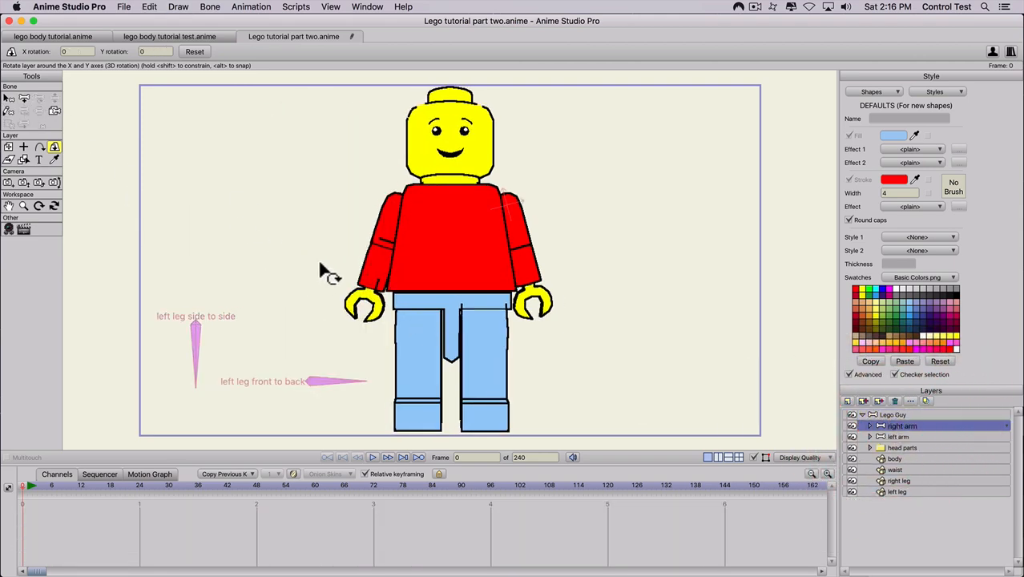
left_click_drag(306, 116, 318, 213)
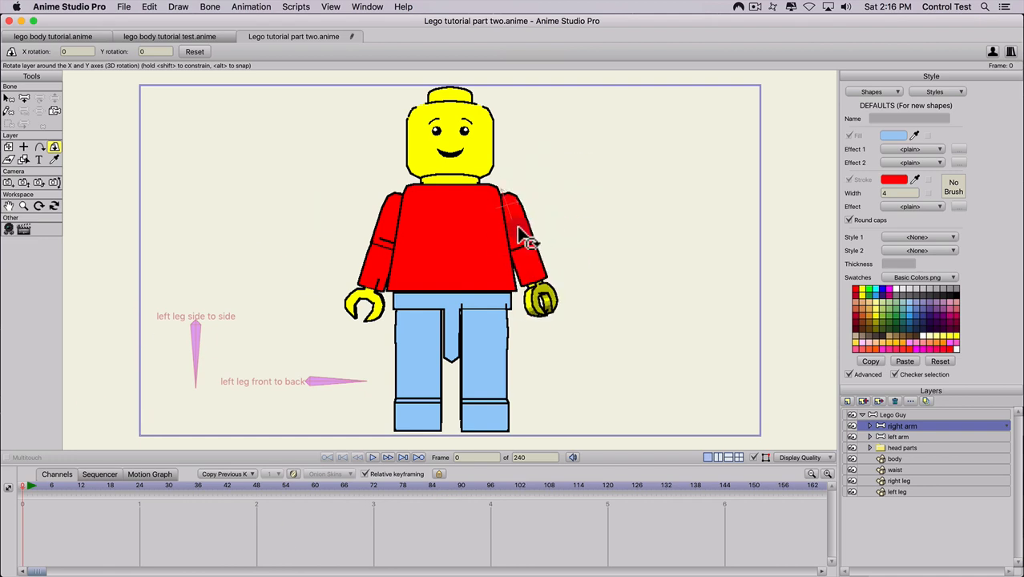
left_click_drag(524, 237, 301, 362)
key("super+z")
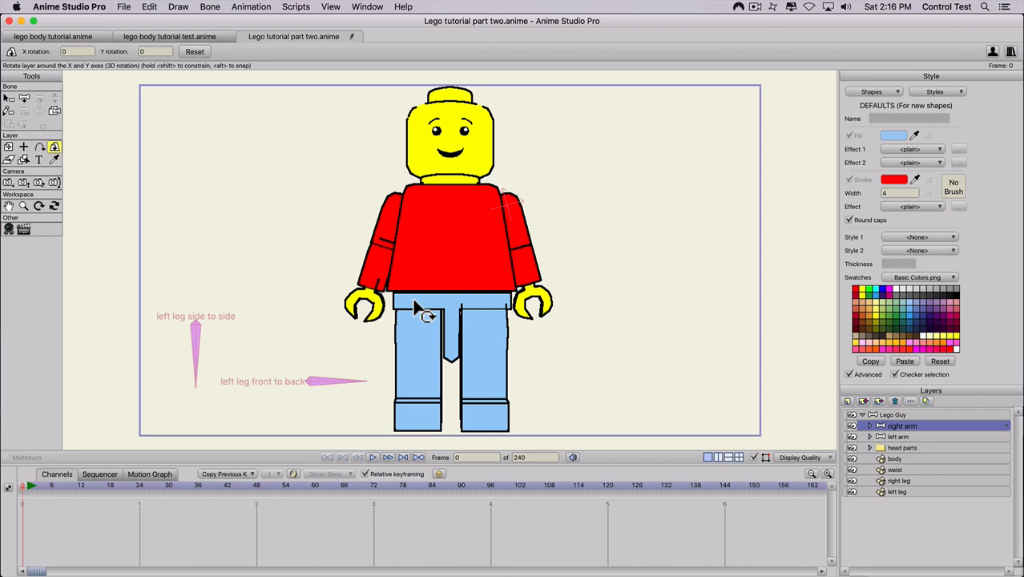
Expand the head parts group and toggle the face and head layers off and on to check their contents
left_click(890, 446)
left_click(868, 447)
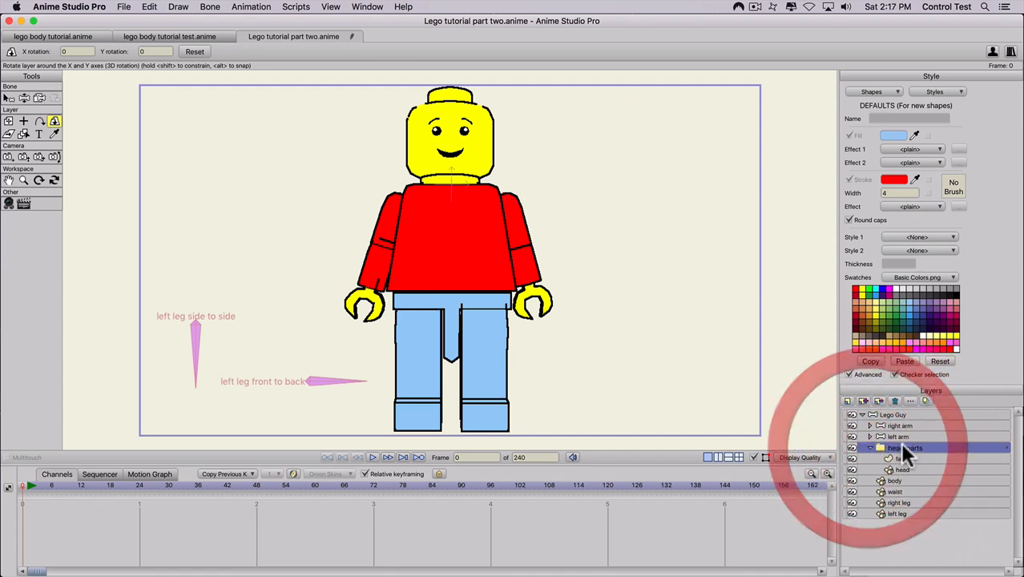
left_click(852, 458)
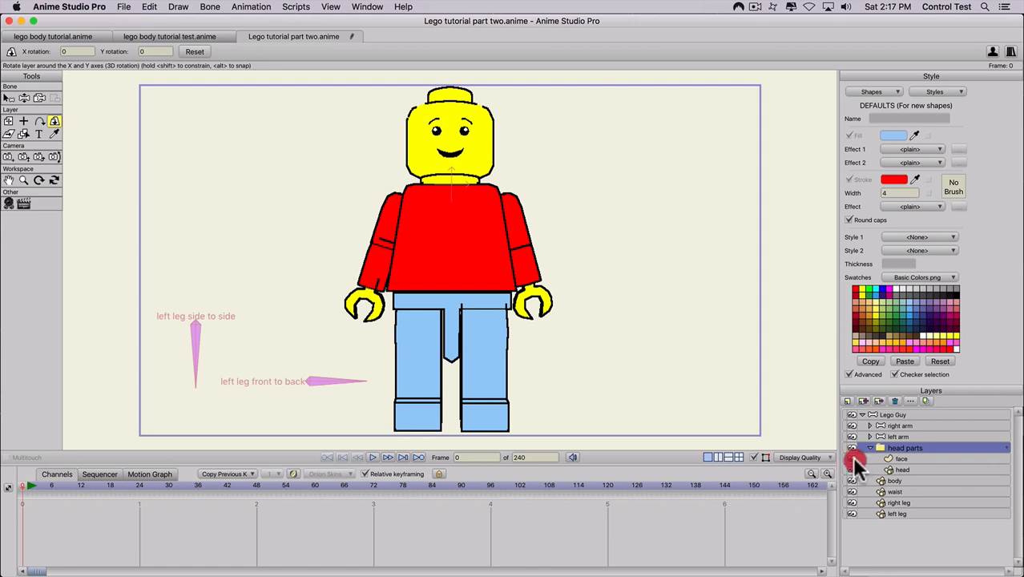
left_click(852, 458)
left_click(852, 467)
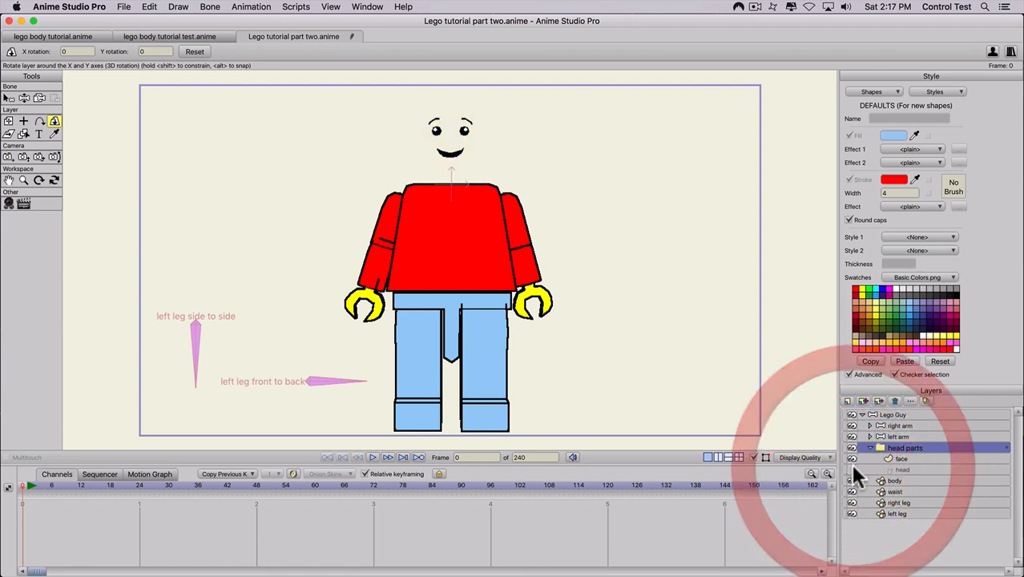
left_click(853, 468)
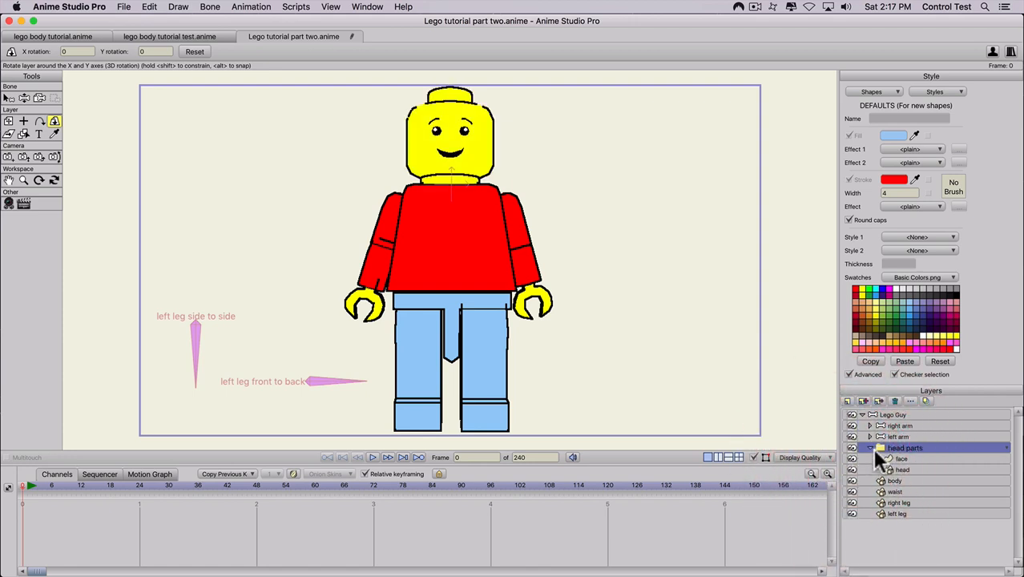
Try rotating the head parts group in 3D, and undo the rotation
left_click(889, 447)
left_click_drag(357, 225, 393, 217)
key("super+z")
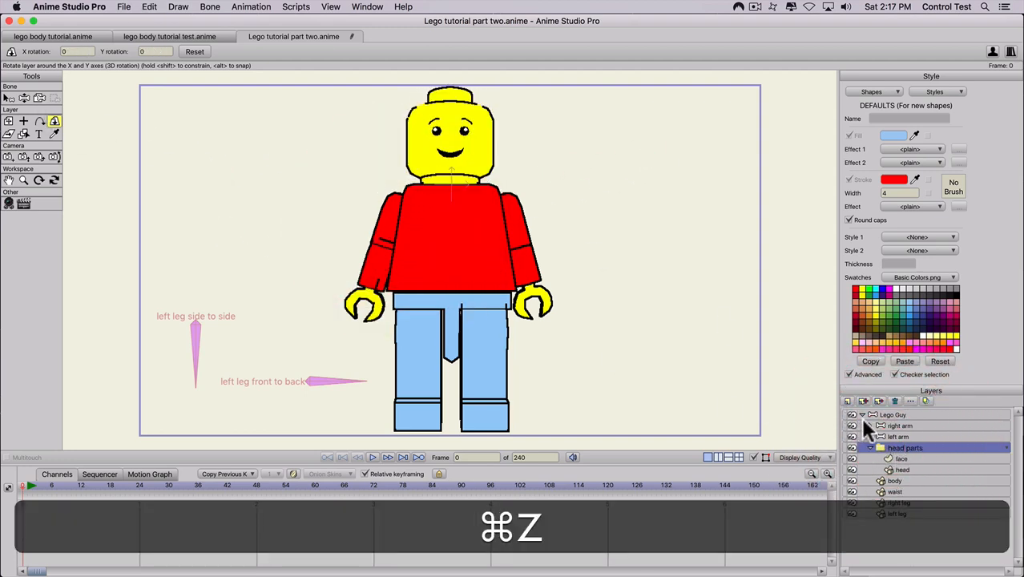
Try rotating the left arm layer in 3D, and undo the rotation
left_click(887, 436)
mouse_move(399, 283)
left_mouse_down()
mouse_move(533, 354)
mouse_move(201, 177)
mouse_move(431, 255)
mouse_move(388, 257)
left_mouse_up()
key("super+z")
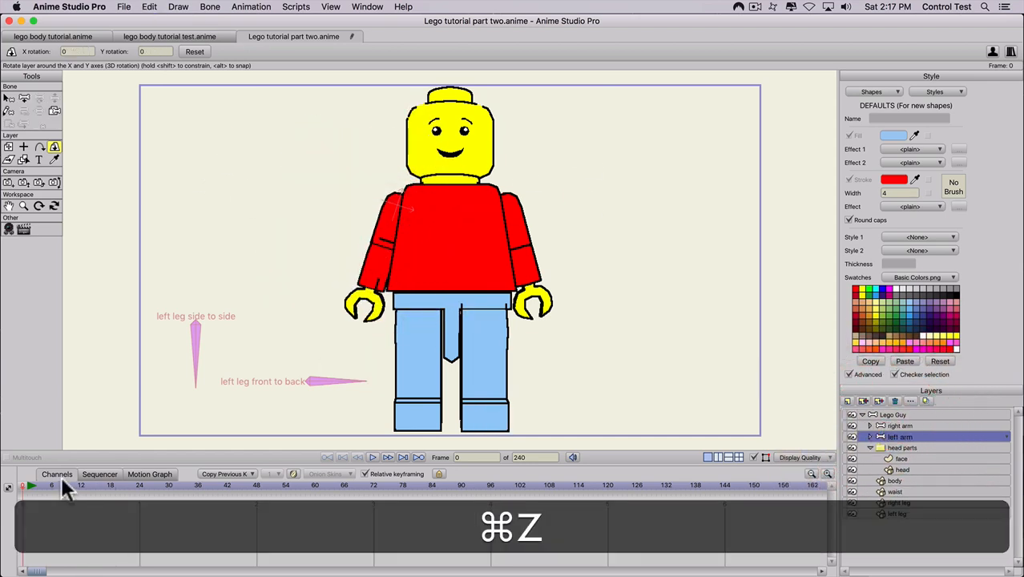
left_click(29, 481)
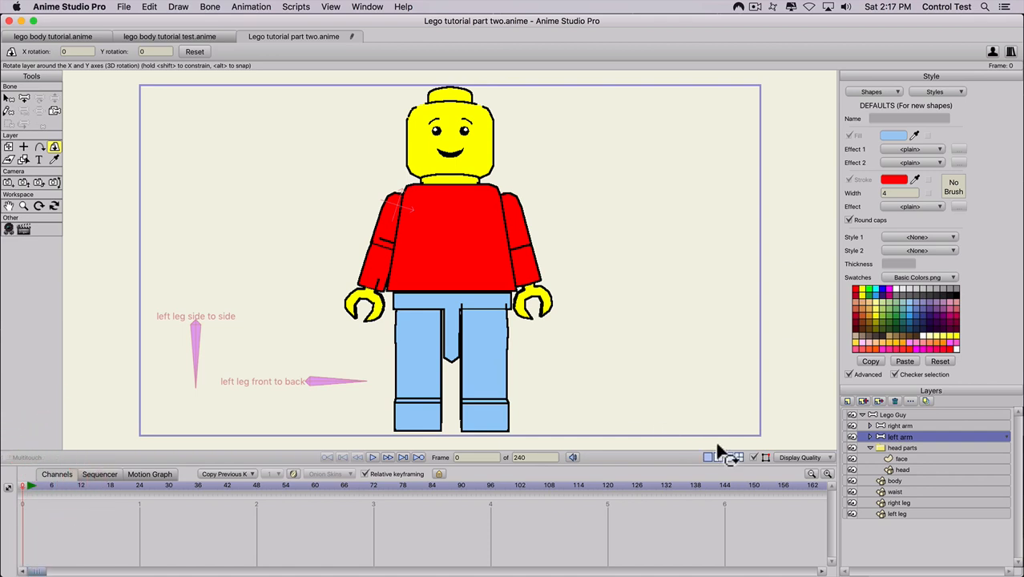
Reset the right arm layer's position and angle, and move it horizontally clear of the body to about X 0.7713
left_click(869, 447)
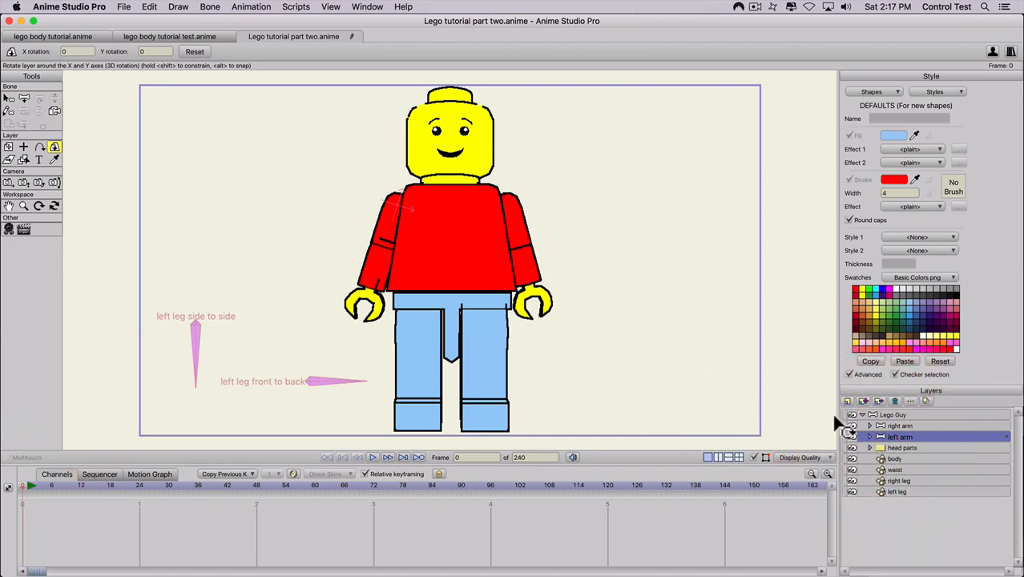
left_click(869, 426)
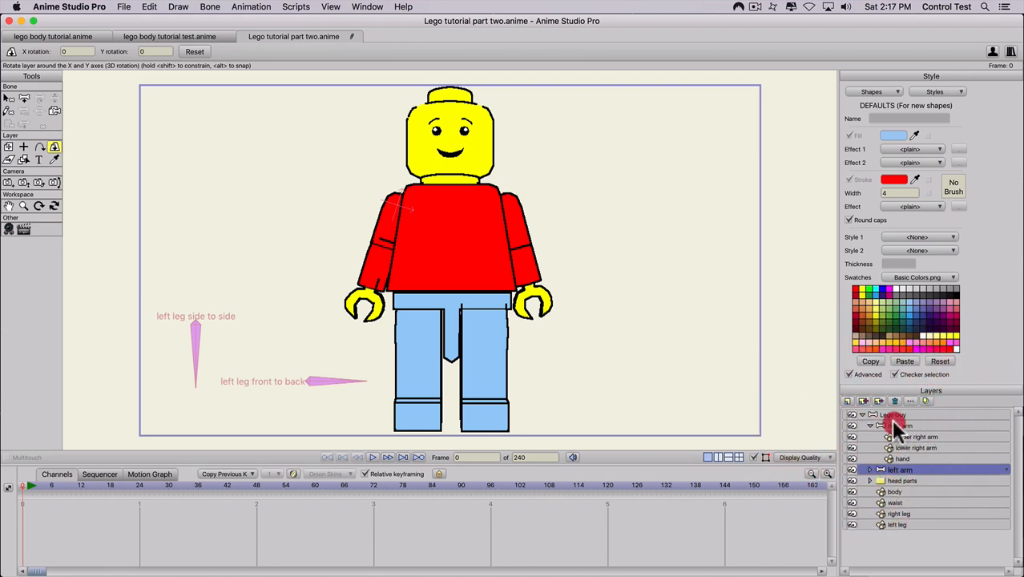
left_click(892, 425)
left_click(9, 147)
left_click(204, 51)
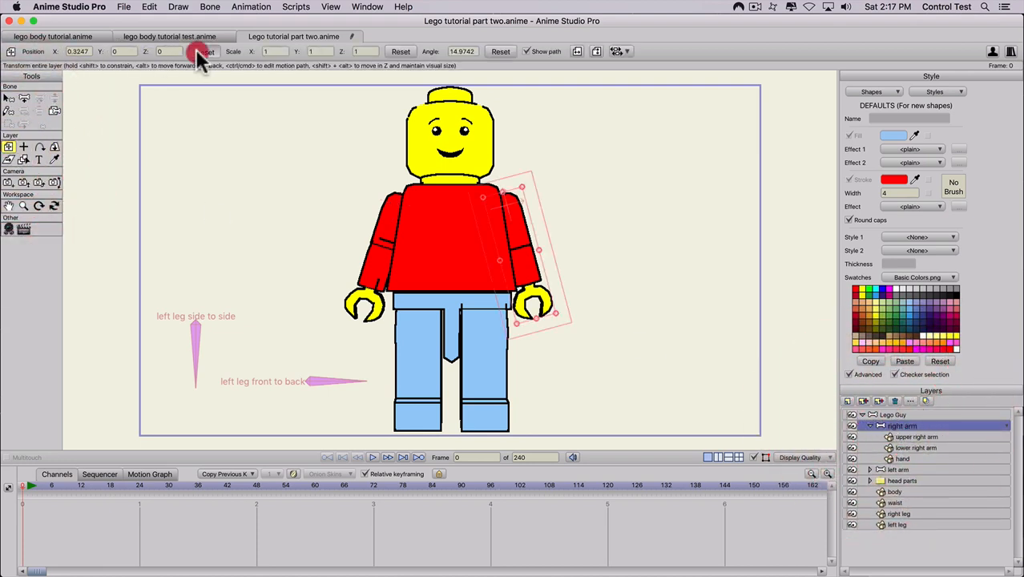
left_click(500, 53)
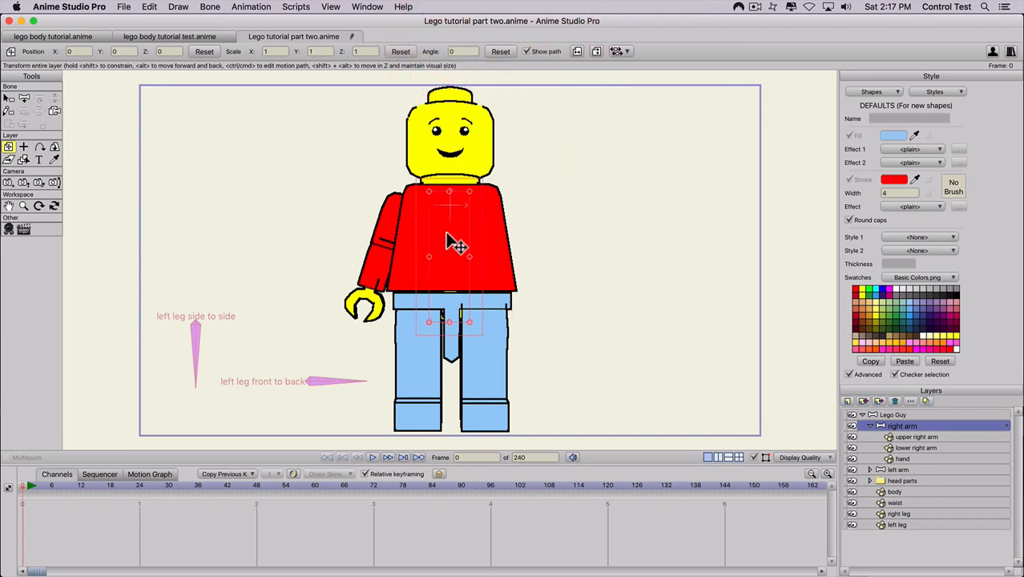
key("t")
left_click_drag(468, 240, 588, 240)
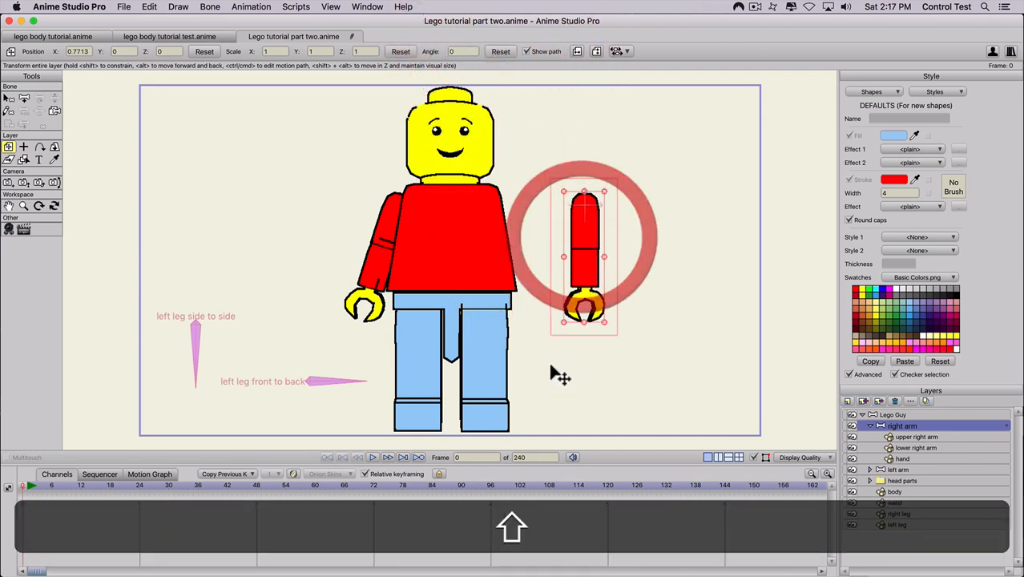
Create a new group layer named "lower right arm parts" above the right arm layer
scroll(637, 286, "up", 1)
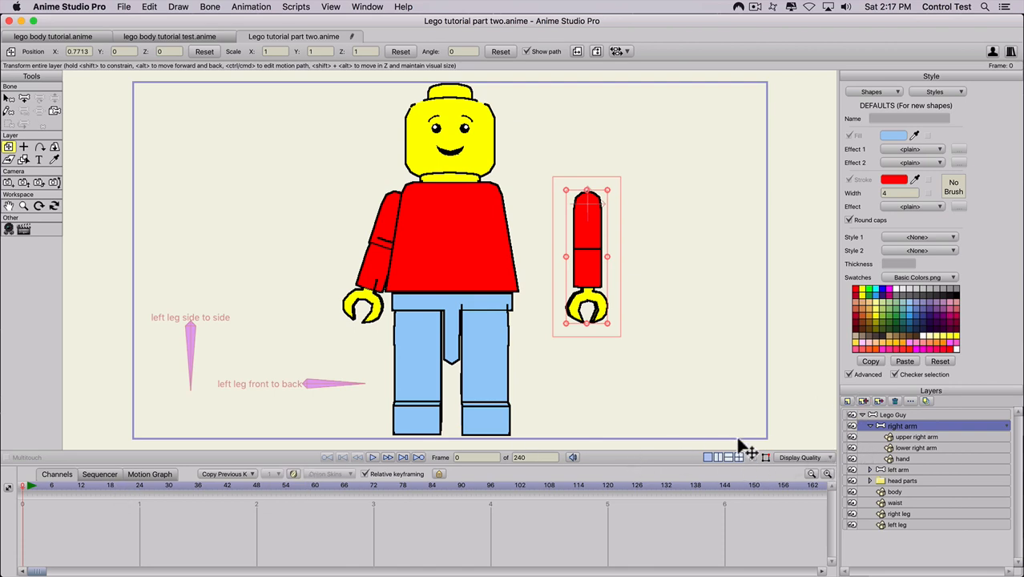
left_click(848, 401)
left_click(853, 429)
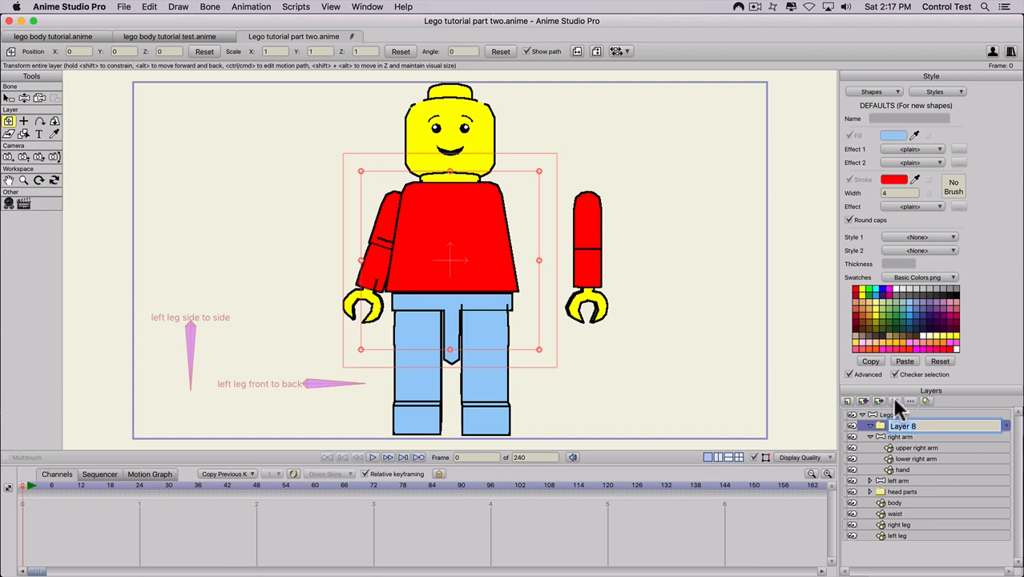
type("lower")
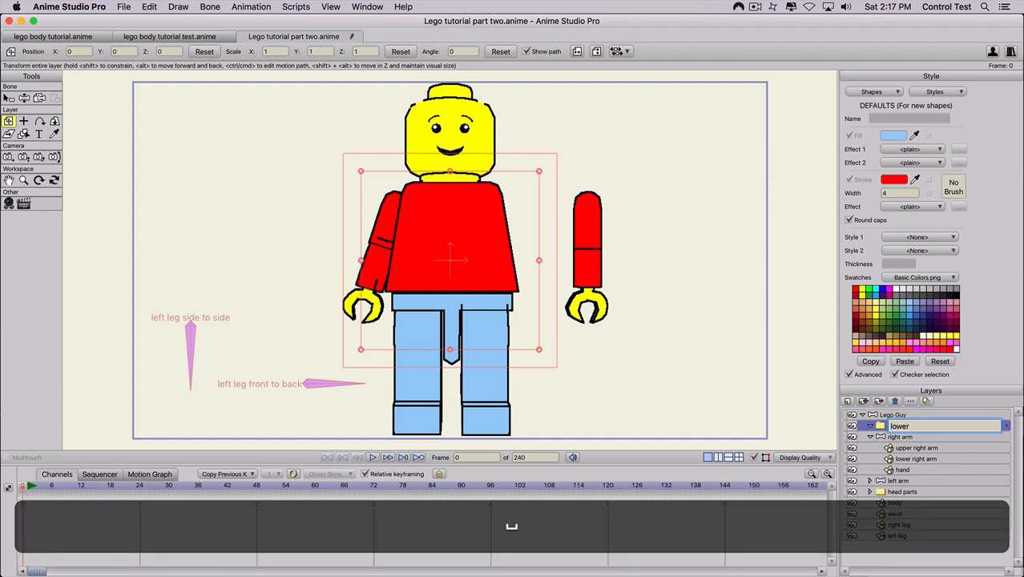
type(" right arm parts")
key("Return")
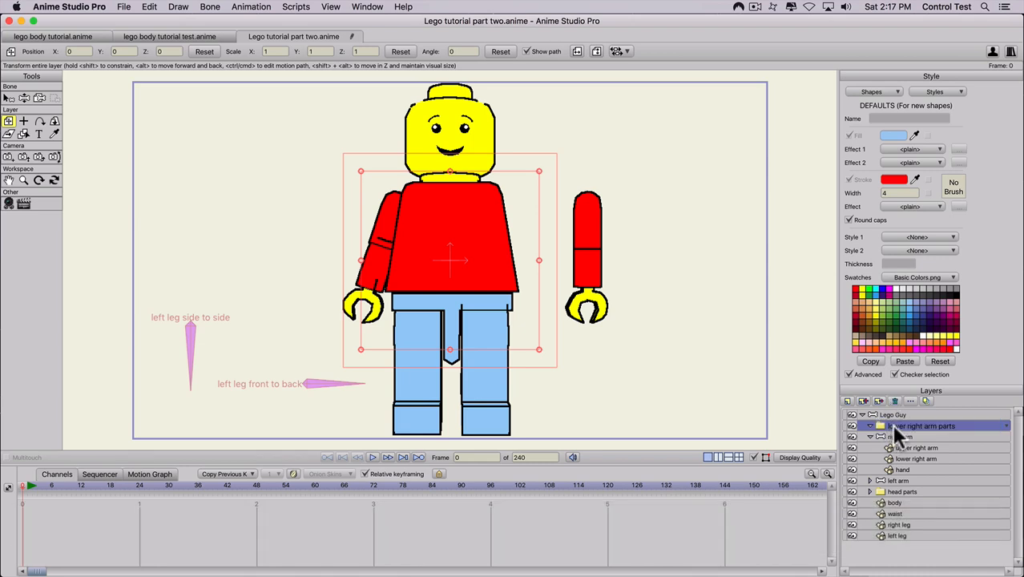
Nest the lower right arm parts group in right arm below upper right arm, and put the lower right arm and hand layers inside it
mouse_move(891, 424)
left_mouse_down()
mouse_move(888, 442)
mouse_move(909, 450)
left_mouse_up()
left_click(909, 459)
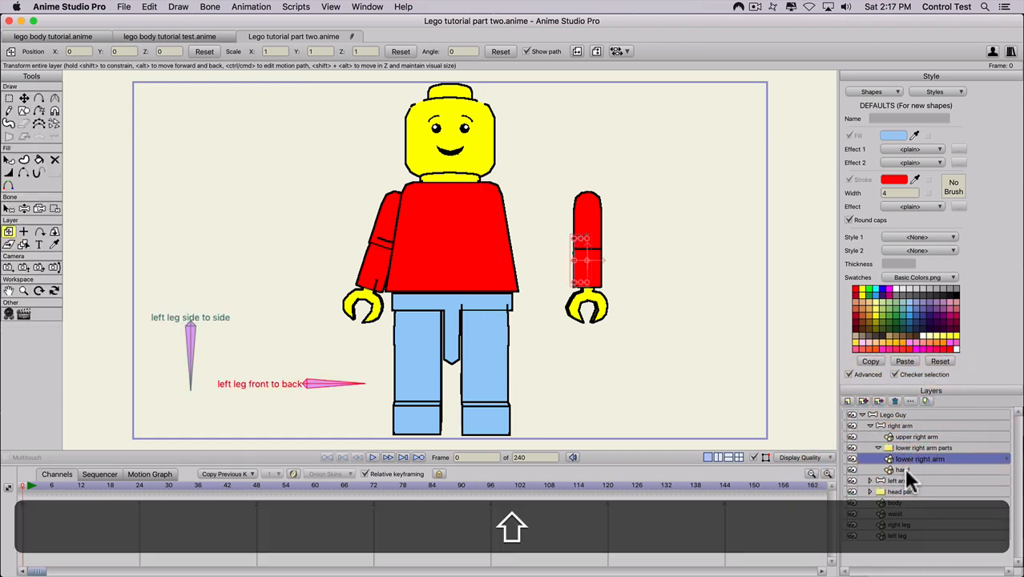
left_click(904, 469, "shift")
left_click_drag(907, 460, 907, 444)
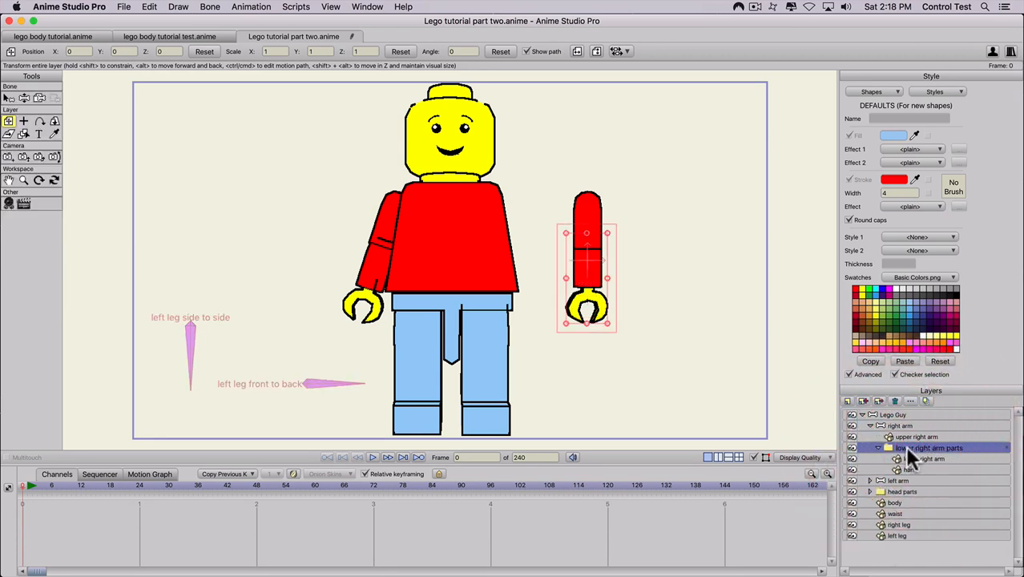
Try rotating the lower right arm parts group in 3D around its default origin, and undo the rotation
left_click(53, 121)
left_click_drag(590, 276, 487, 267)
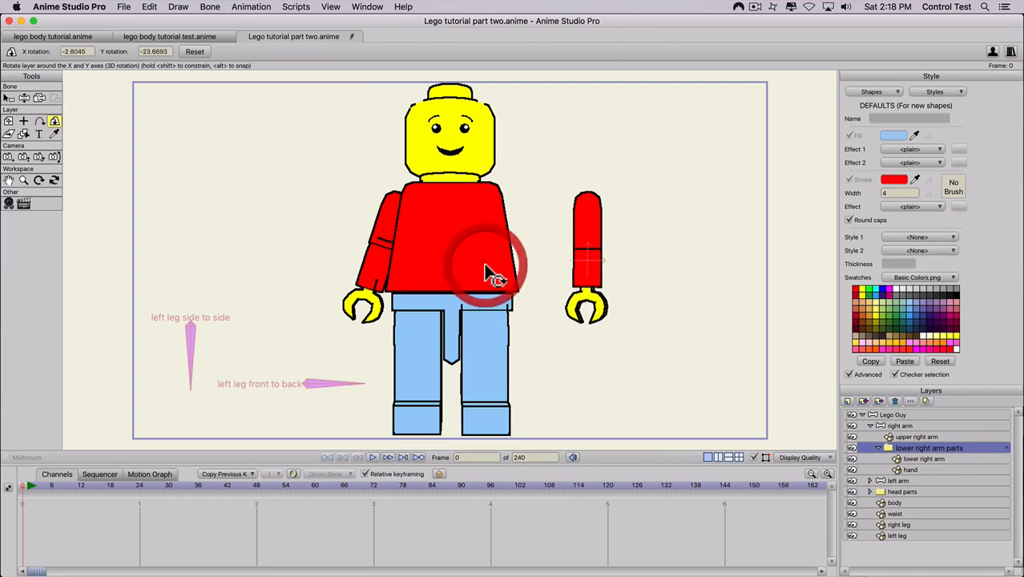
key("super+z")
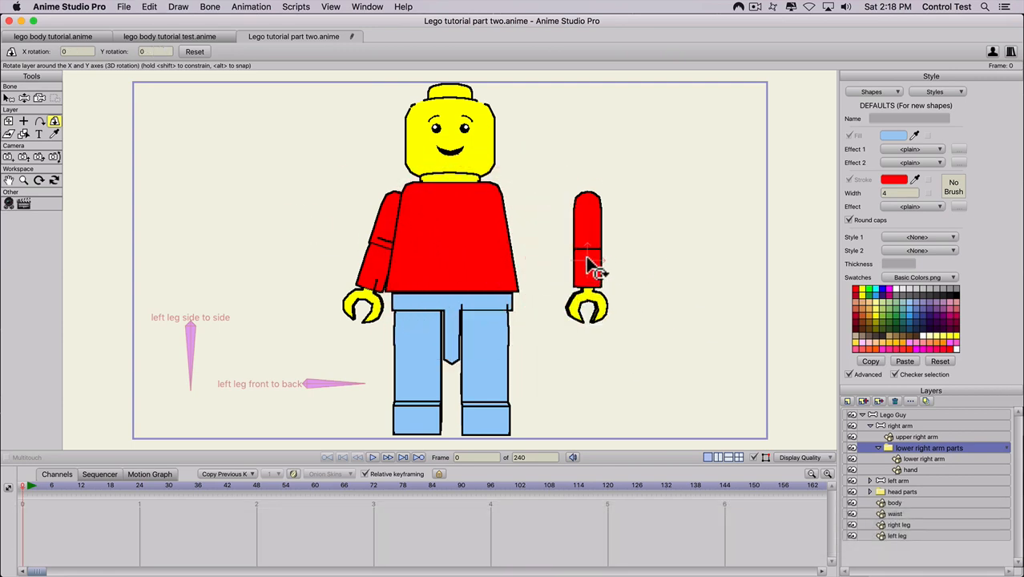
Place the lower right arm parts group's origin on the elbow line, at X 0 and about Y 0.0684
scroll(588, 259, "up", 3)
scroll(646, 265, "down", 1)
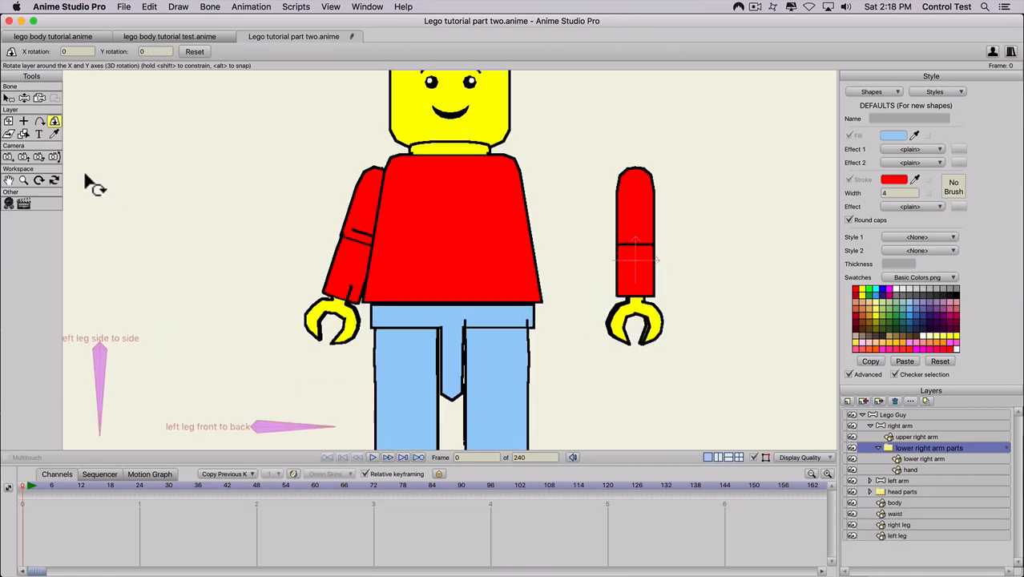
left_click(23, 122)
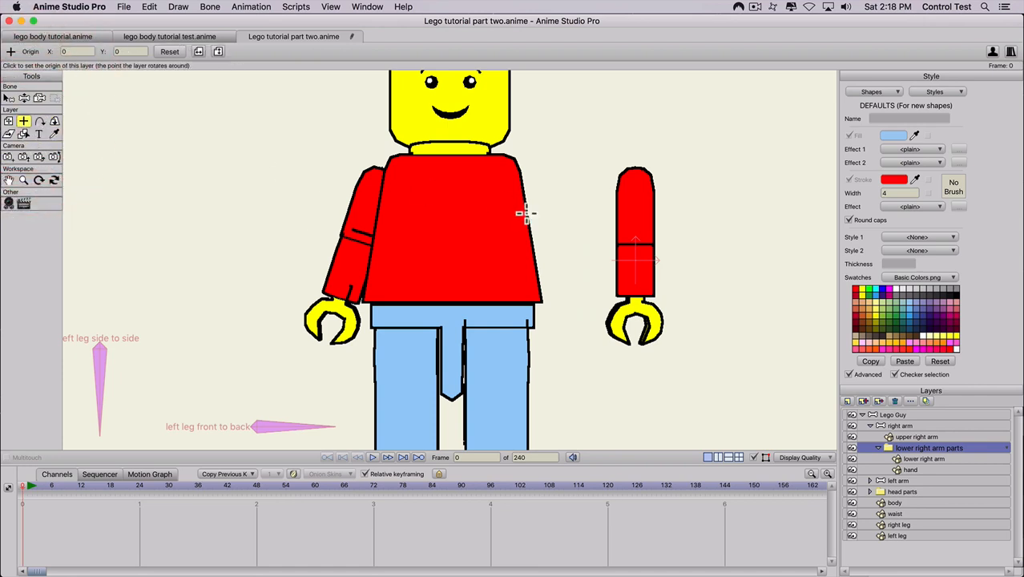
left_click(635, 243)
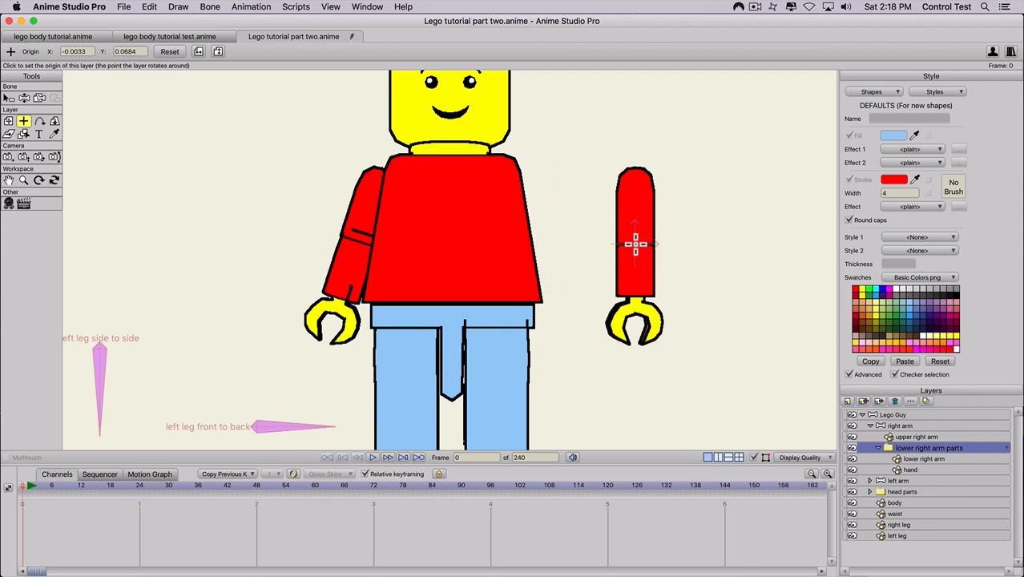
double_click(84, 52)
type("0")
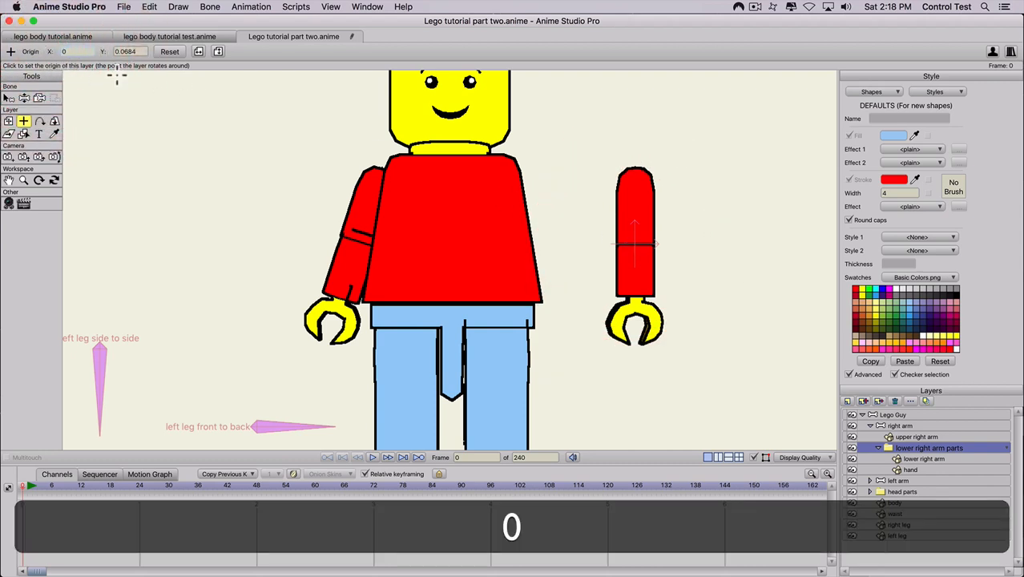
key("Return")
Rotate the lower right arm parts group in 3D to about -55.3 around X and -8.2 around Y
left_click(54, 121)
left_click_drag(605, 268, 578, 302)
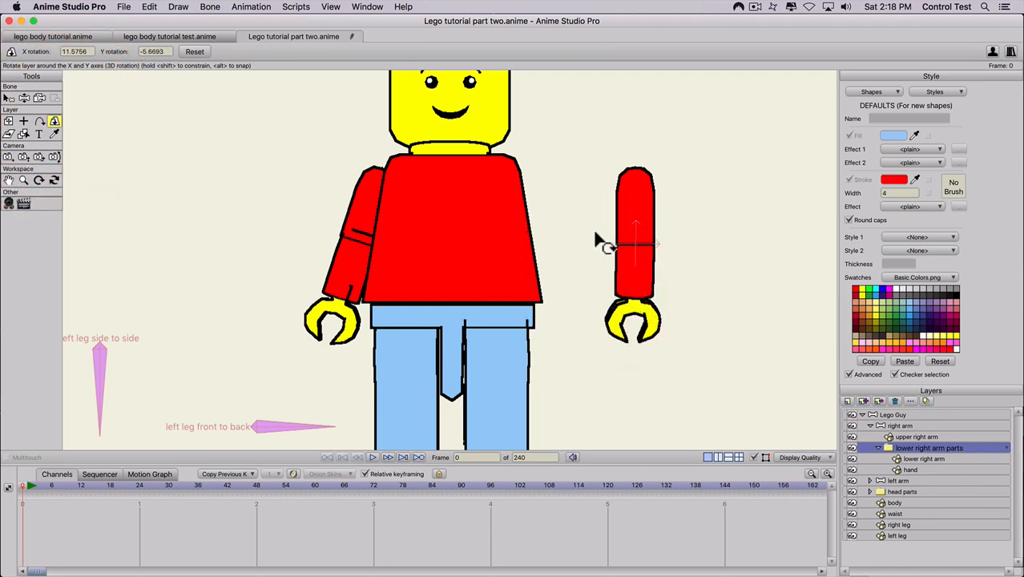
left_click_drag(622, 258, 619, 284)
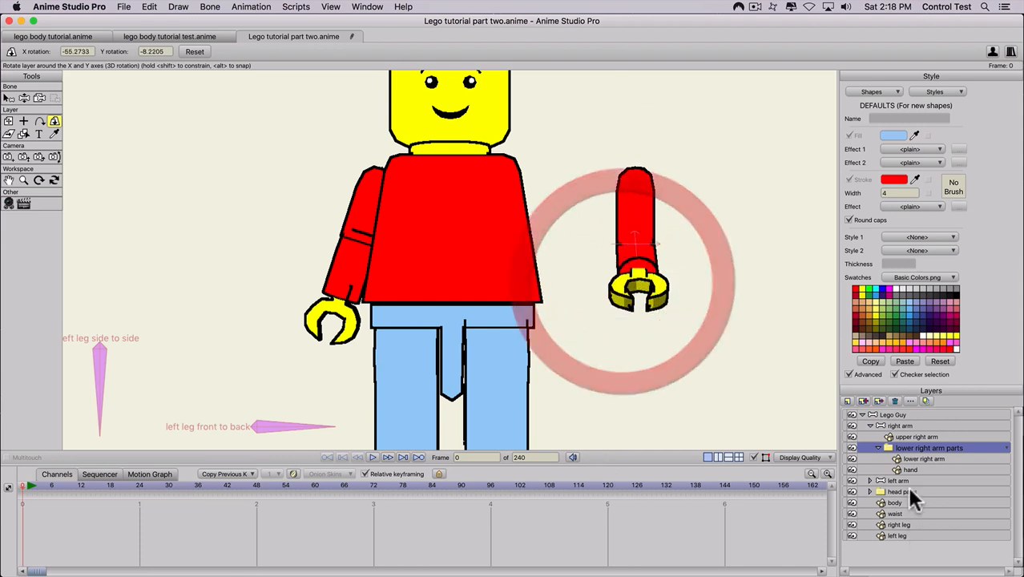
Try moving the hand layer in depth relative to the rotated lower arm, and undo the moves
left_click(908, 469)
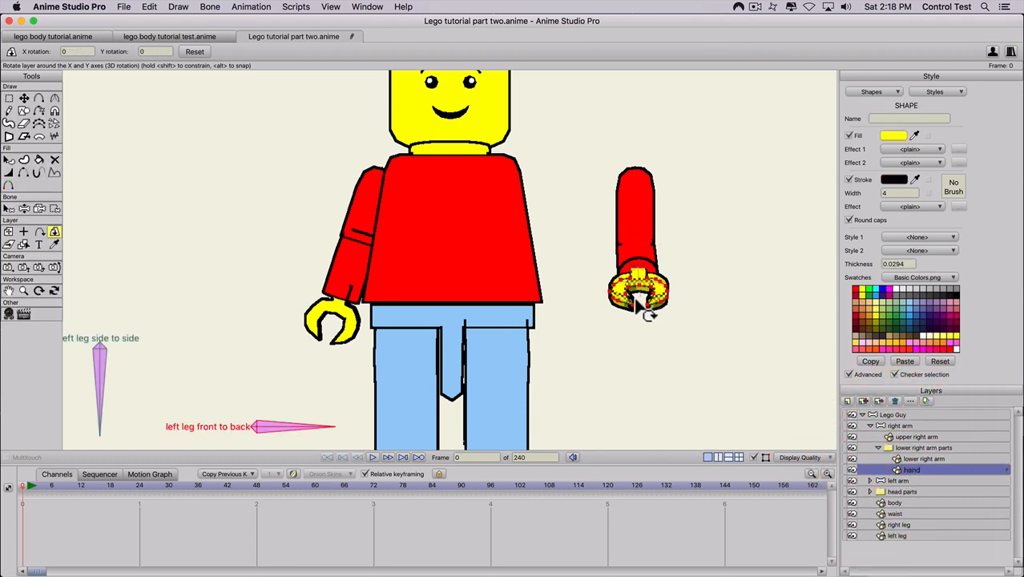
left_click(8, 232)
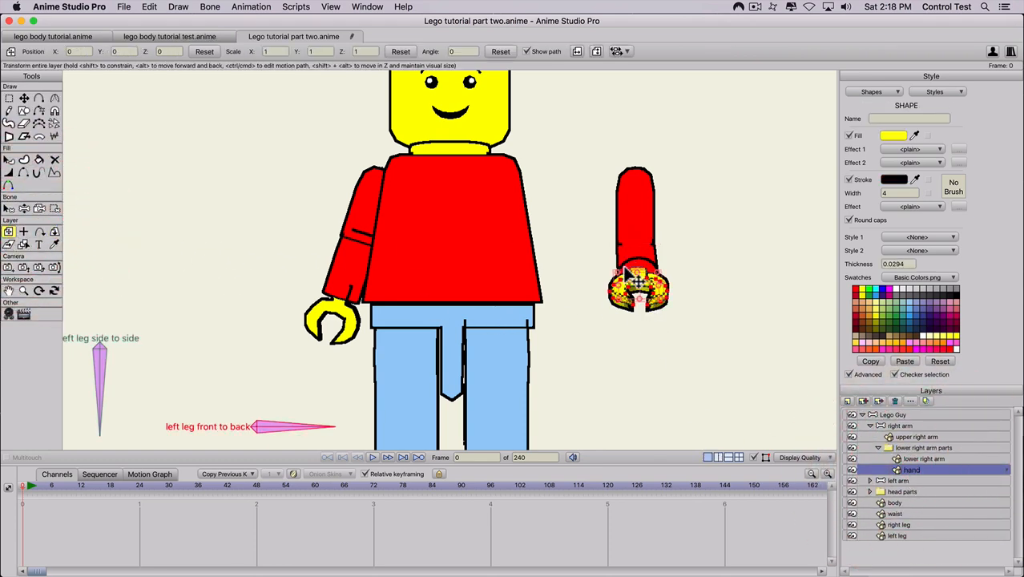
left_click_drag(596, 282, 602, 183)
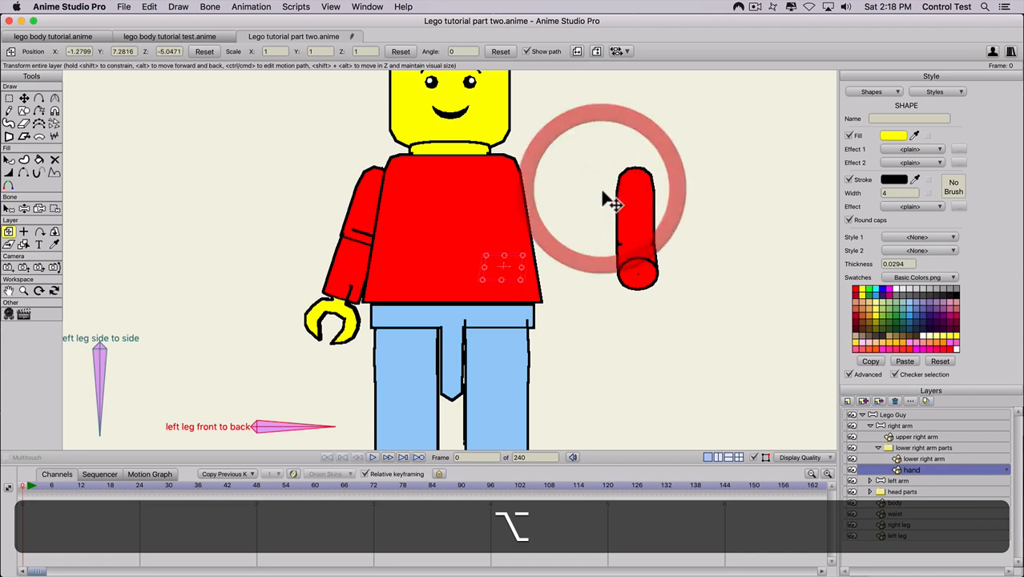
key("super+z")
left_click_drag(617, 266, 610, 212)
key("shift+super+z")
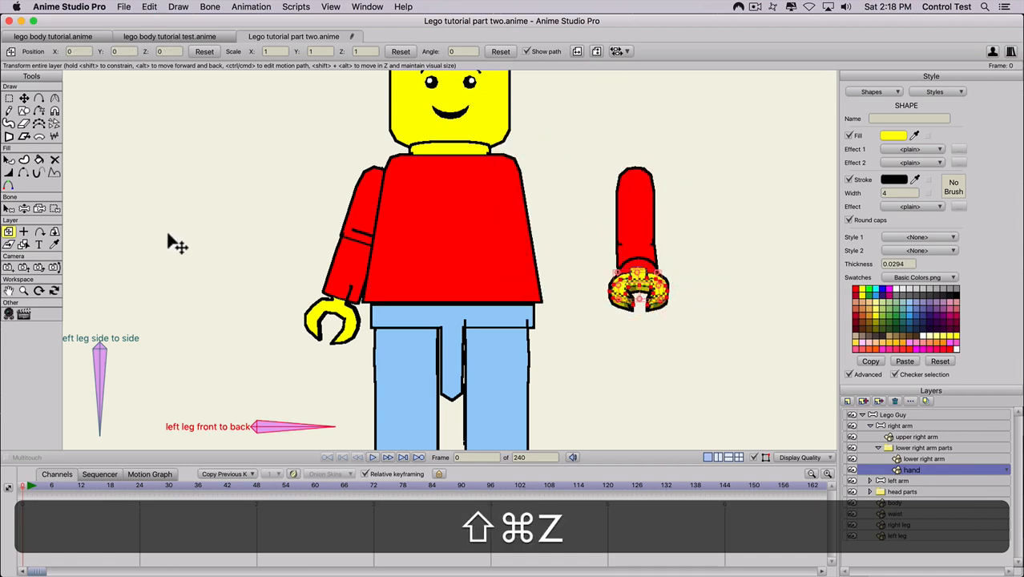
Try rotating the hand layer in 3D on its own, and undo the rotation
key("super+z")
left_click(54, 231)
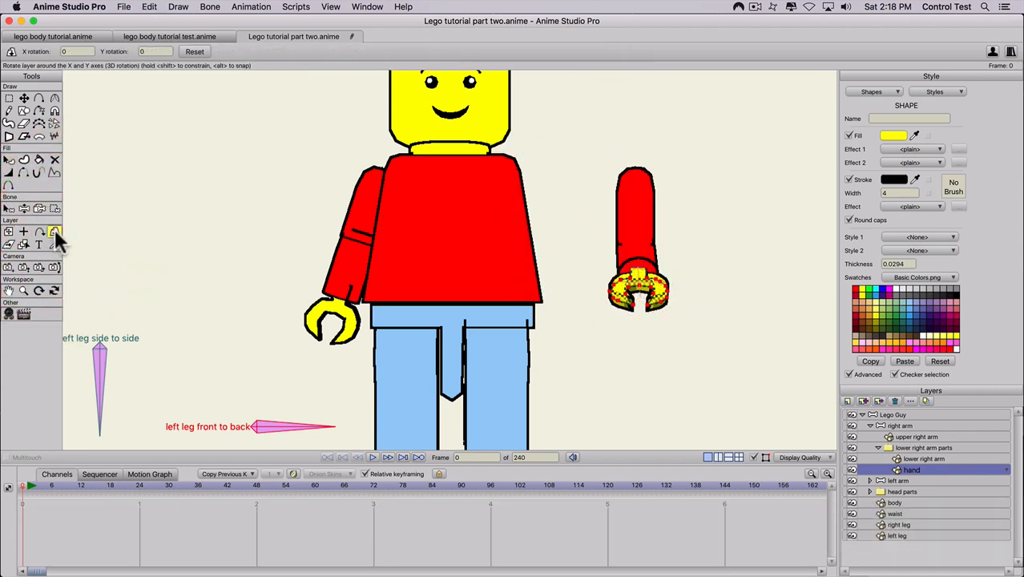
left_click_drag(567, 256, 567, 286)
key("alt+super+z")
key("super+alt+shift+z")
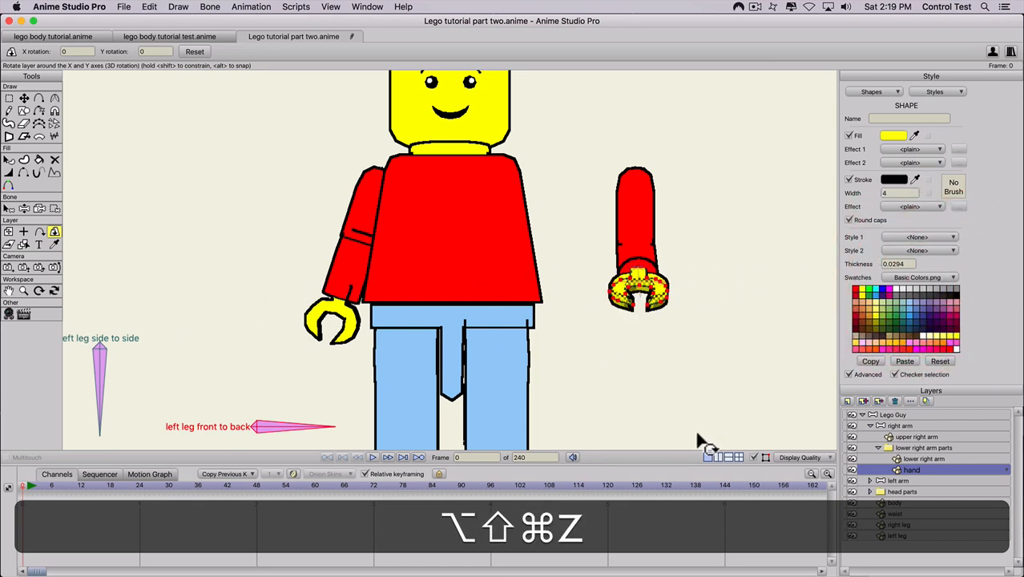
key("super+z")
Collapse the lower right arm parts group and reset its 3D rotation to 0 around X and Y
left_click(879, 446)
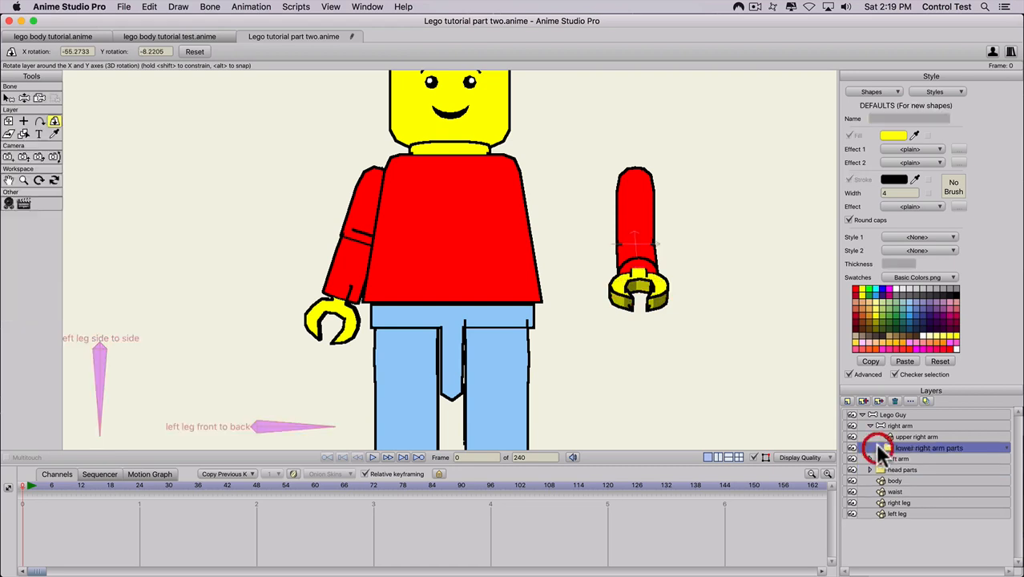
left_click(870, 425)
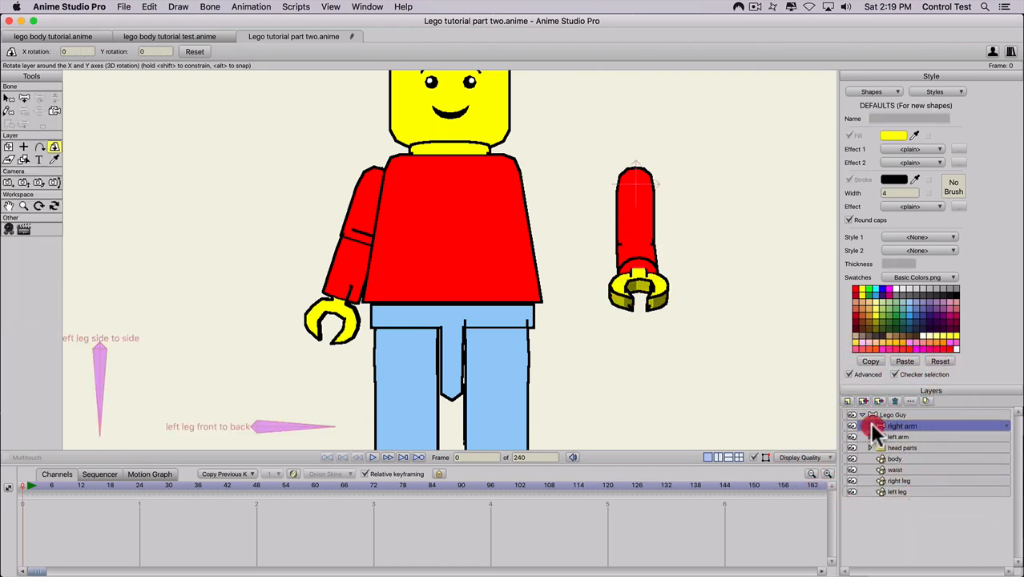
left_click(870, 425)
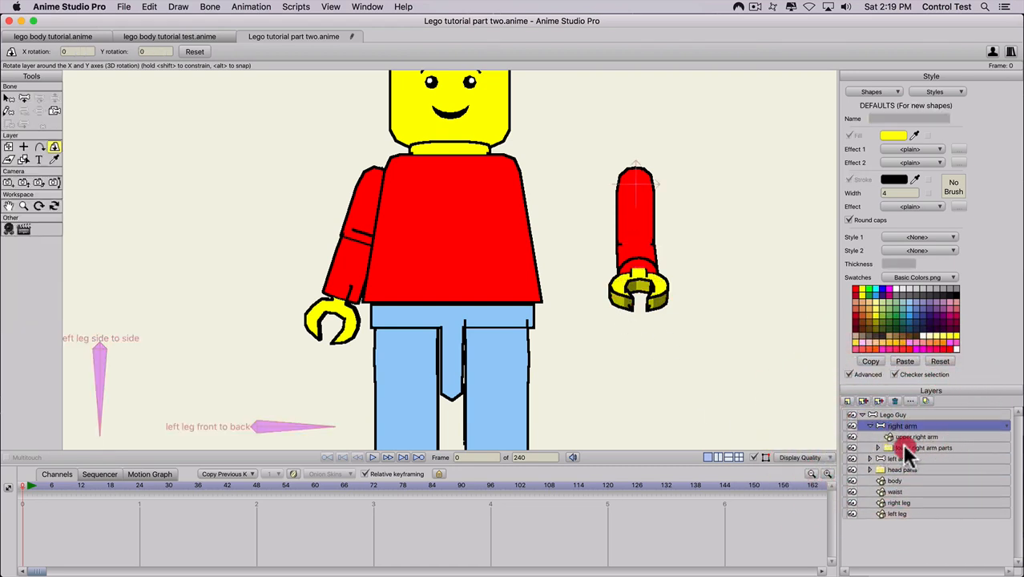
left_click(902, 446)
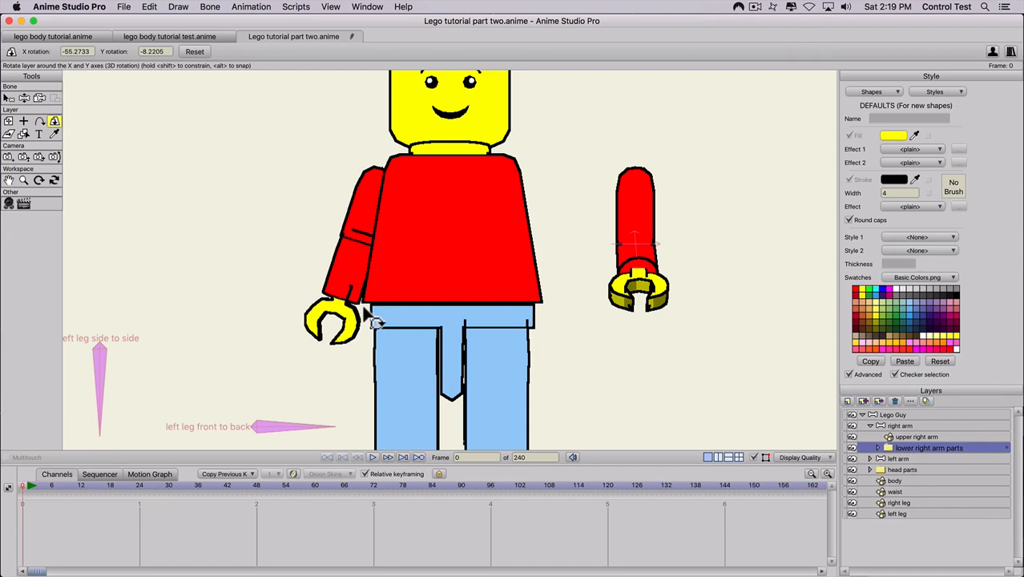
left_click(195, 52)
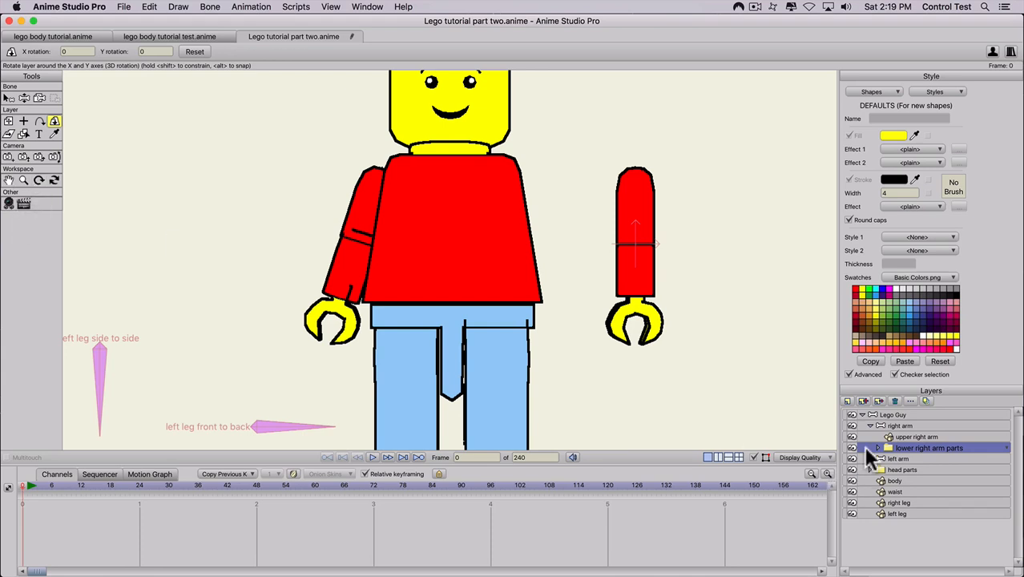
Test 3D rotations of the whole right arm and its lower right arm parts group, and restore both to unrotated
left_click(895, 427)
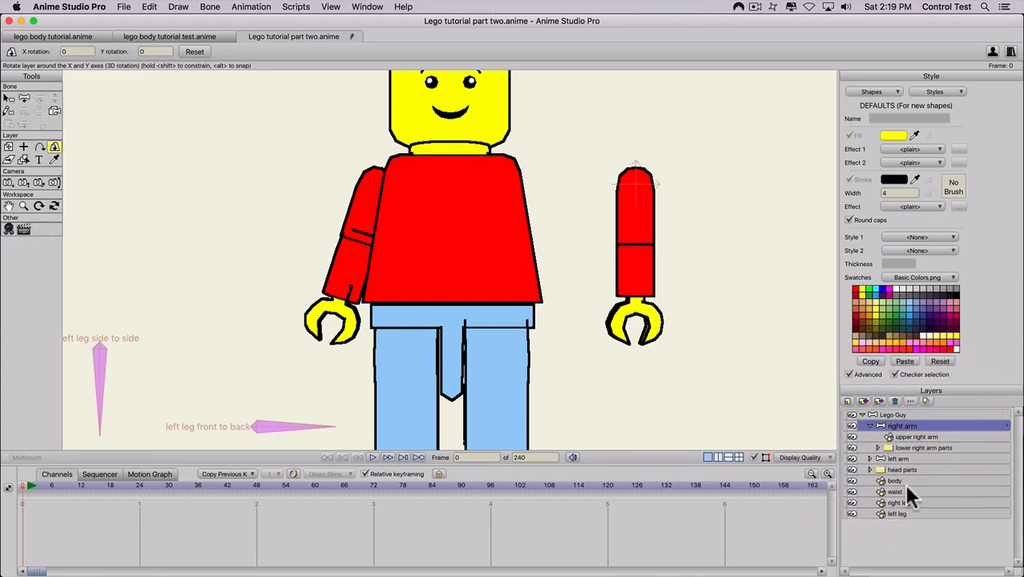
left_click_drag(581, 230, 694, 332)
left_click(903, 447)
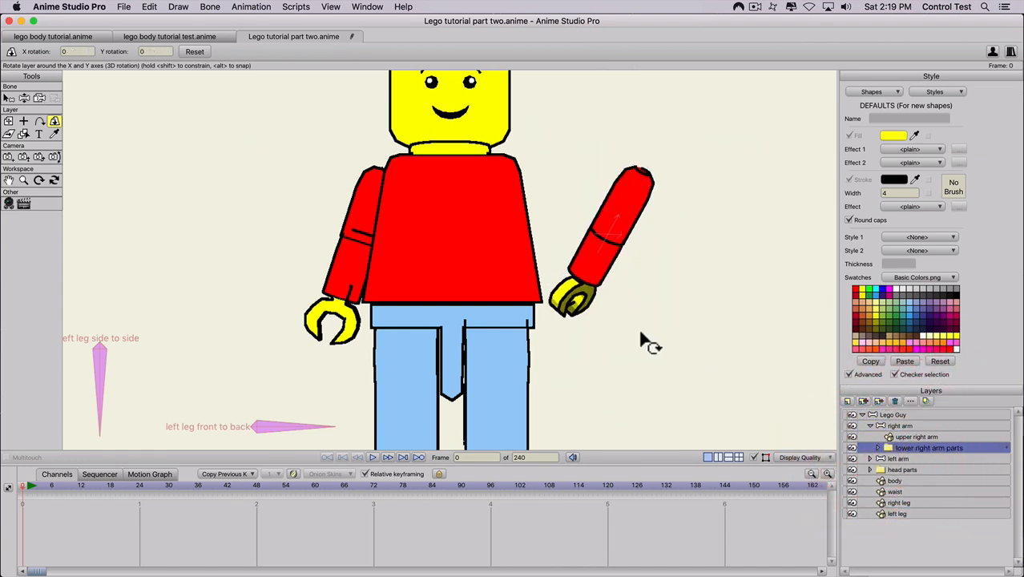
left_click_drag(616, 268, 633, 376)
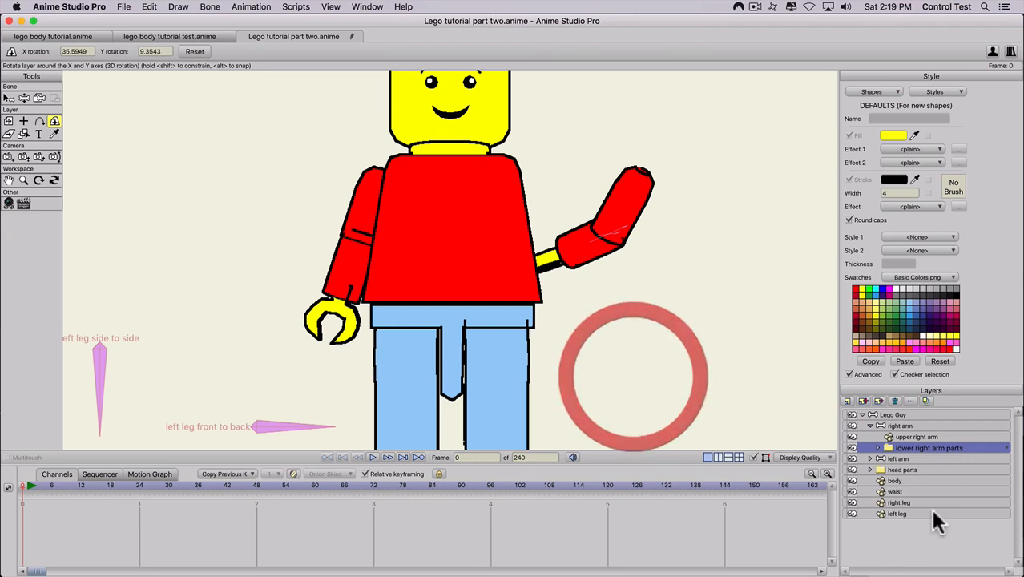
key("super+z")
left_click(897, 426)
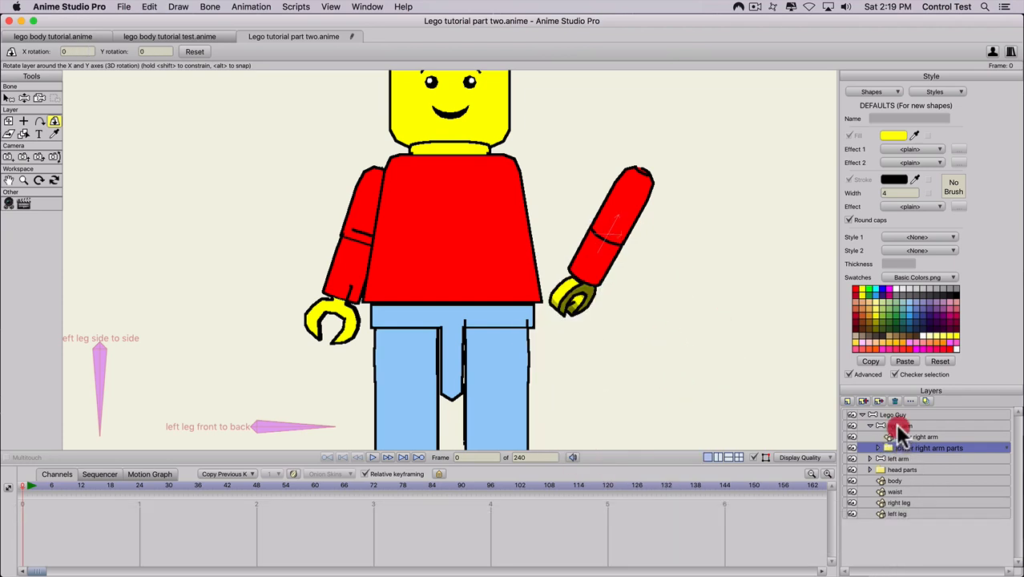
left_click(200, 50)
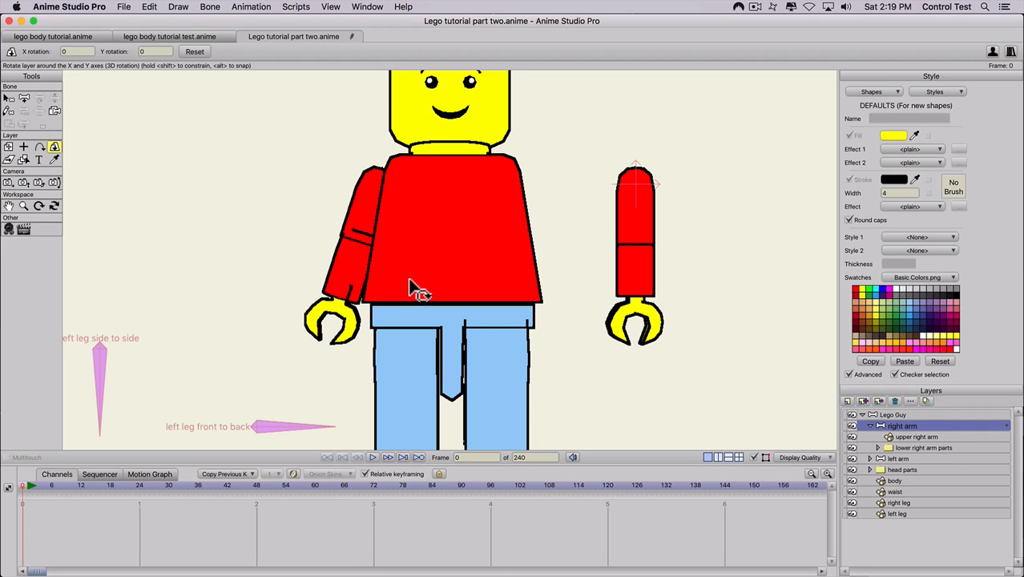
Collapse the right arm and move it back against the body at X 0.31, angled about 19.2 degrees
left_click(869, 424)
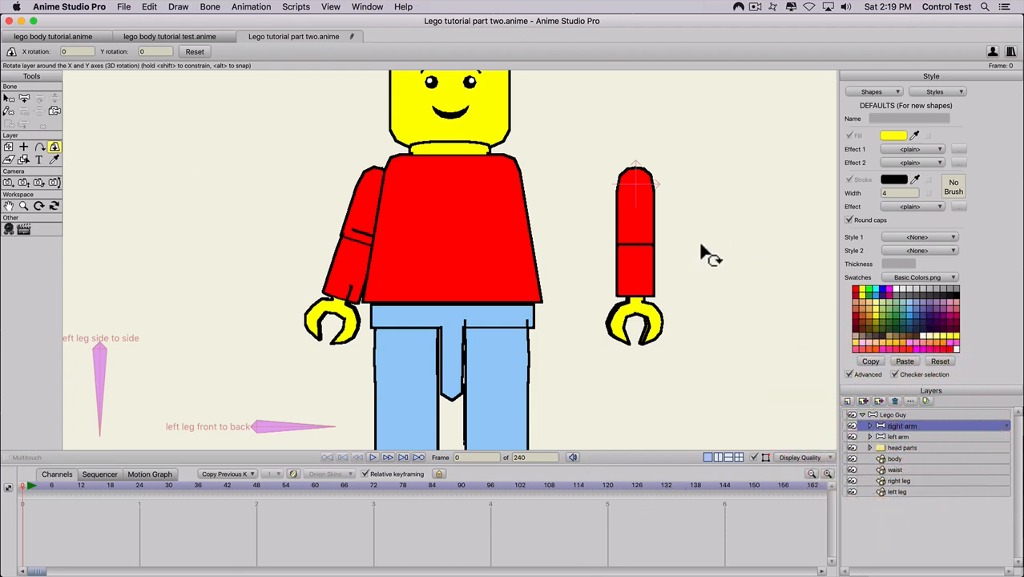
left_click(8, 147)
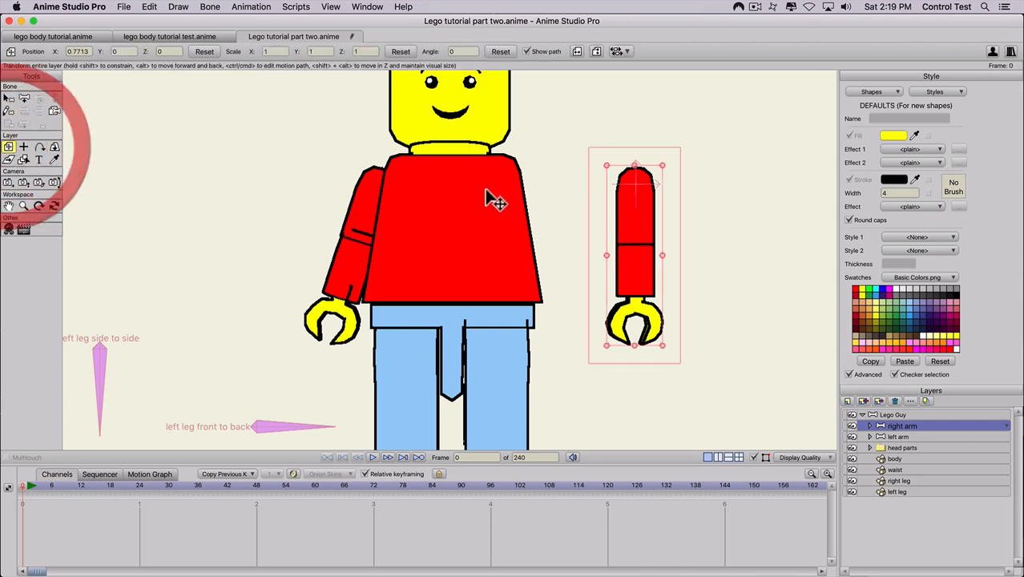
left_click_drag(629, 220, 494, 227)
scroll(468, 236, "down", 4)
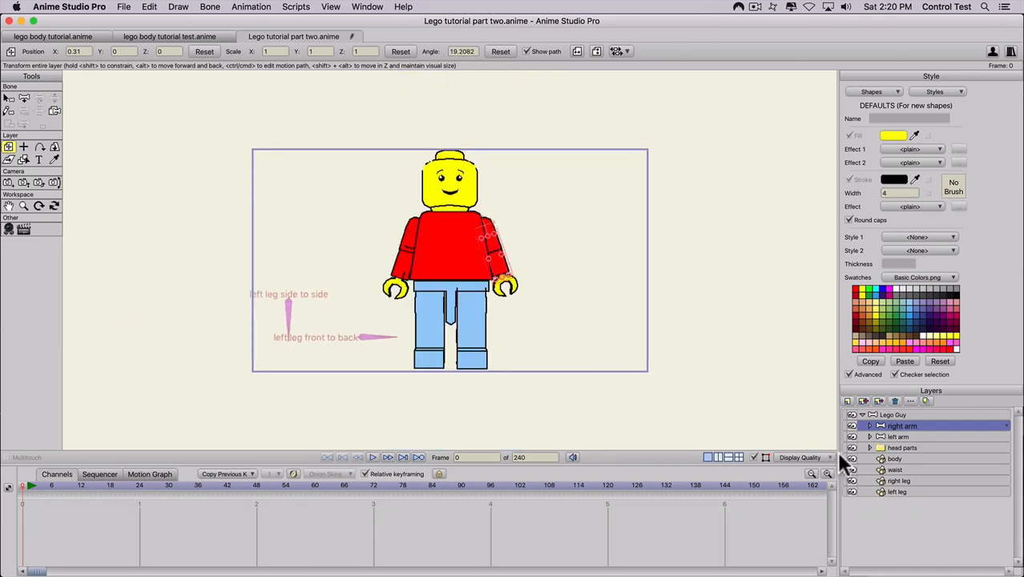
Expand the left arm and create a new group layer named "lower left arm parts"
left_click(869, 436)
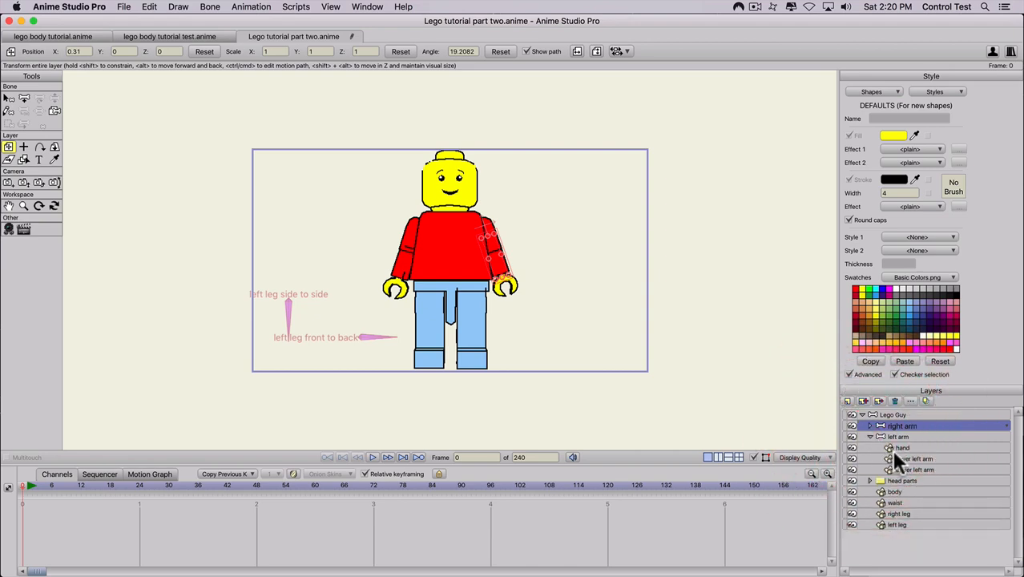
left_click(846, 401)
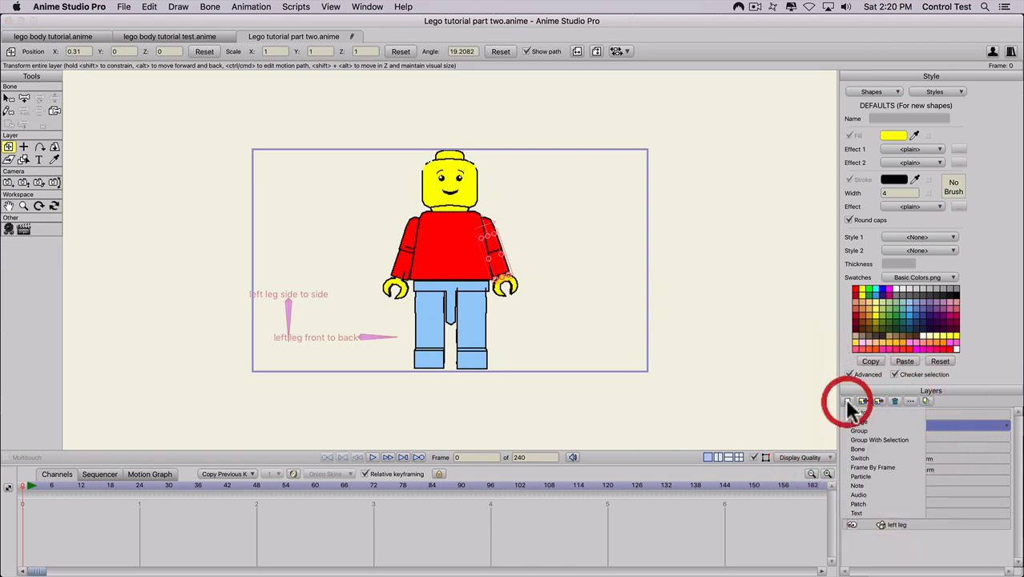
left_click(863, 436)
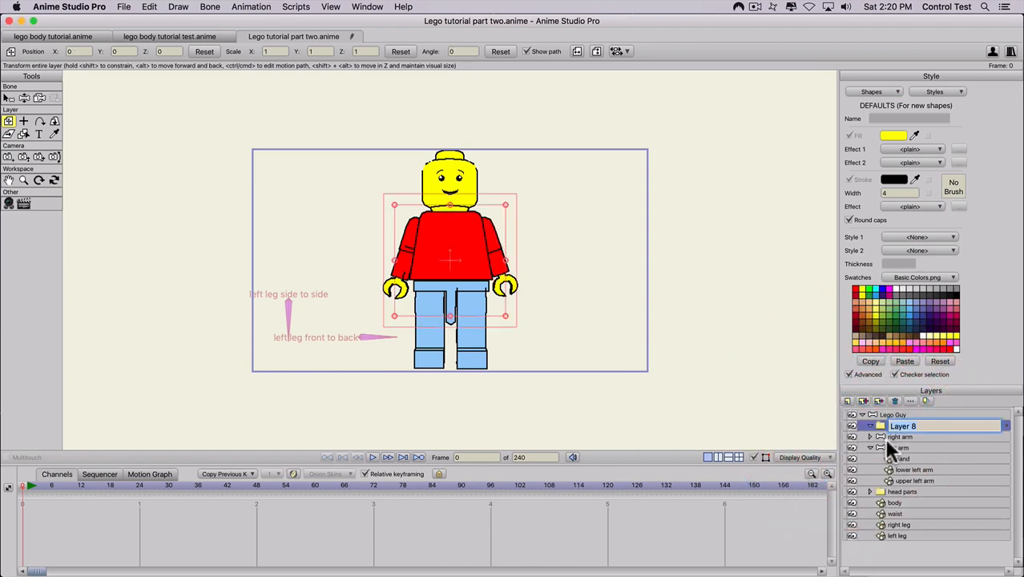
type("lower ")
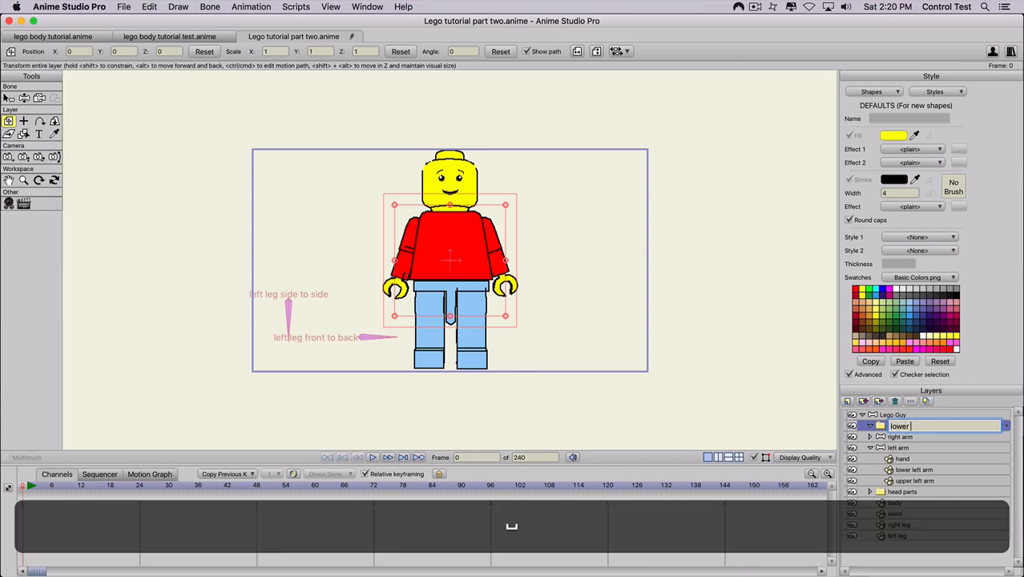
type("left are")
key("BackSpace")
type("m parts")
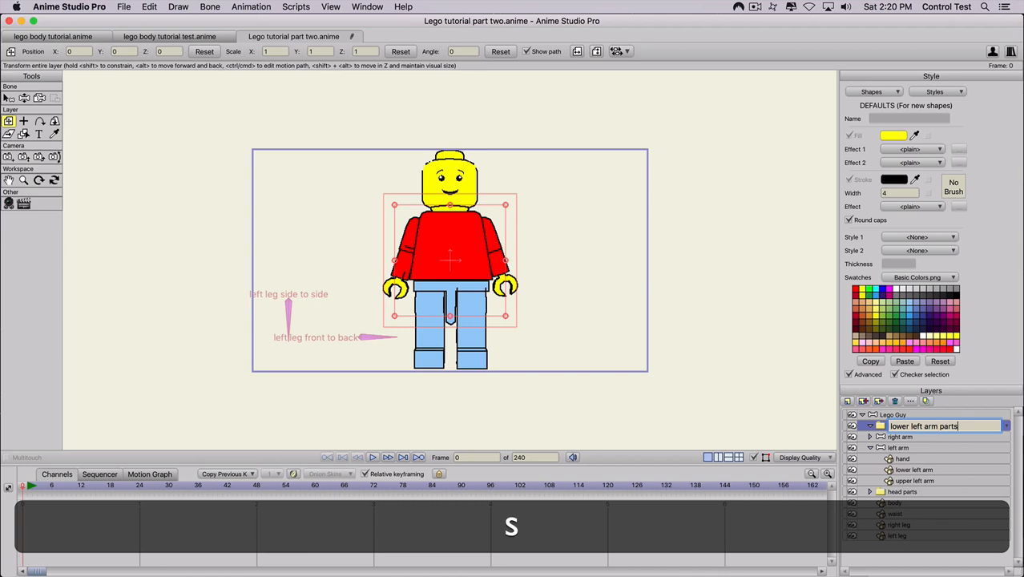
key("Return")
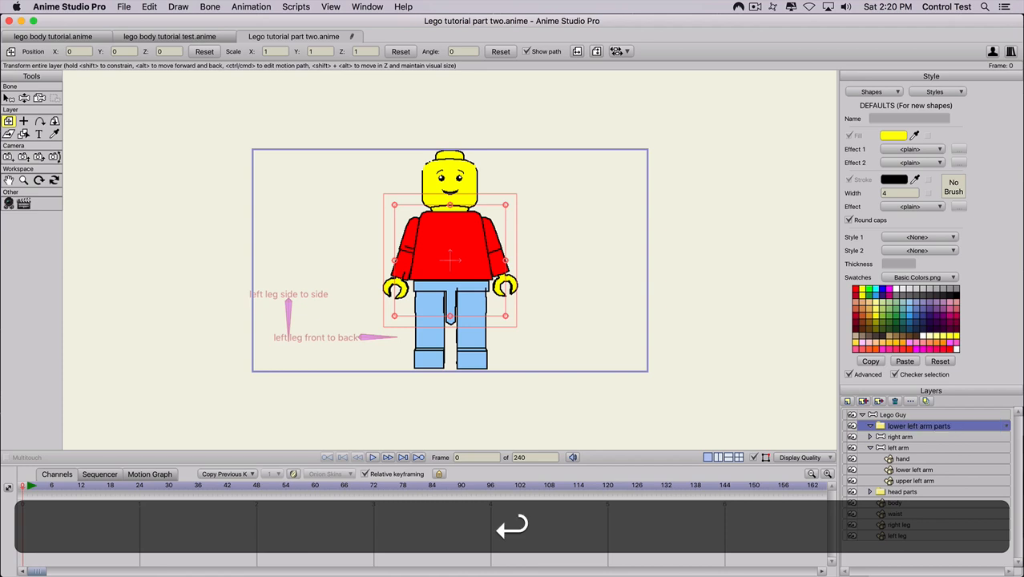
Move the new group into the left arm below the upper left arm, with the hand and lower left arm layers inside it
left_click_drag(899, 423, 900, 458)
left_click(907, 469, "shift")
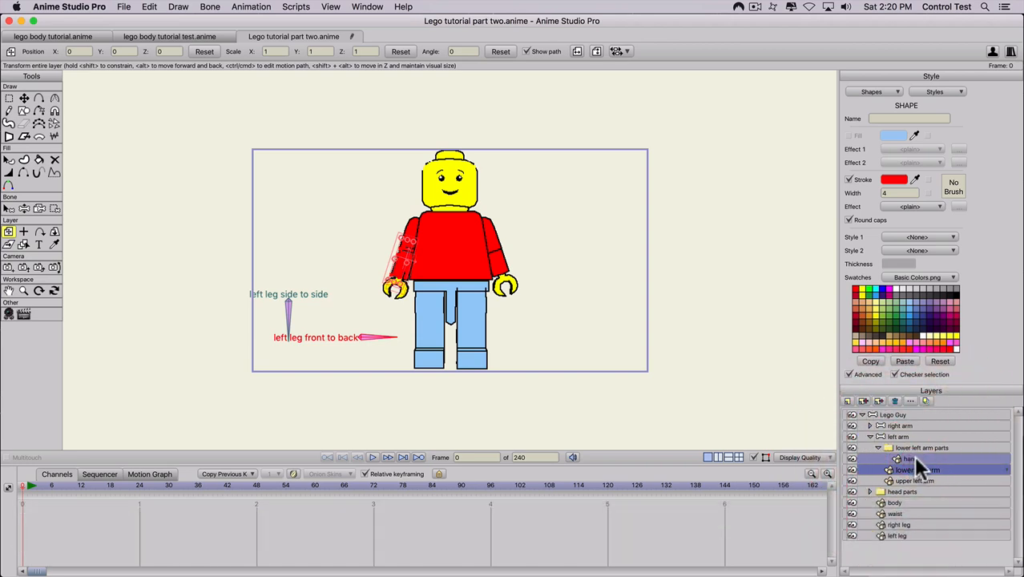
mouse_move(919, 456)
left_mouse_down()
mouse_move(917, 447)
mouse_move(903, 462)
left_mouse_up()
left_click(879, 447)
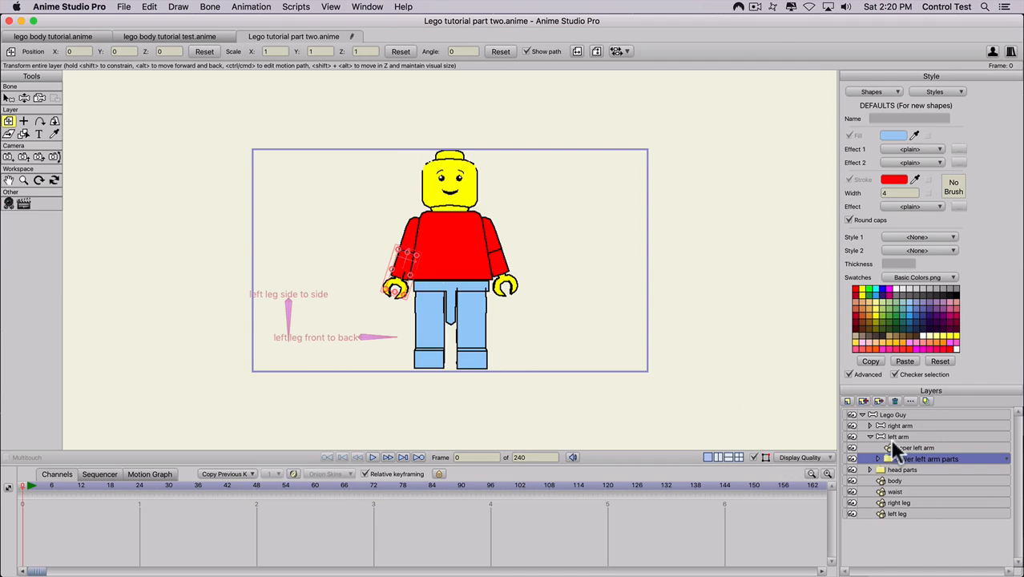
Reset the left arm's position and angle, and place it upright beside the body at X about -0.67
left_click(890, 436)
scroll(222, 212, "up", 5)
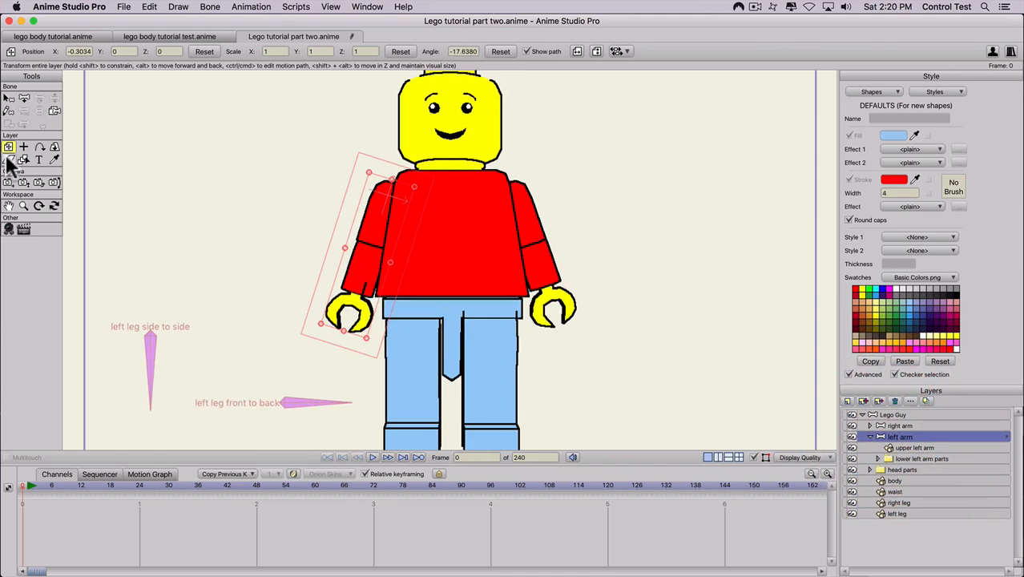
left_click(201, 51)
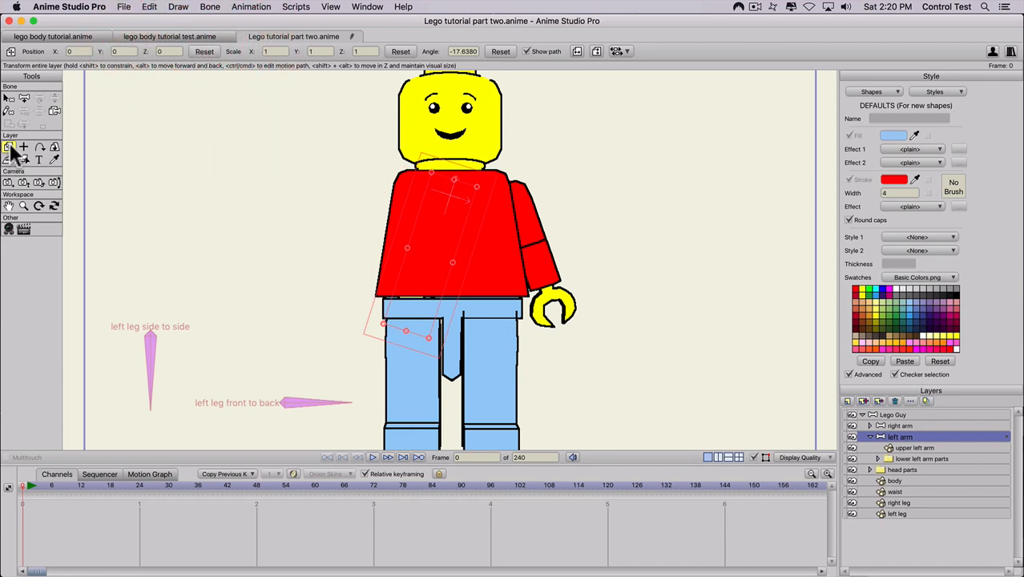
left_click(500, 51)
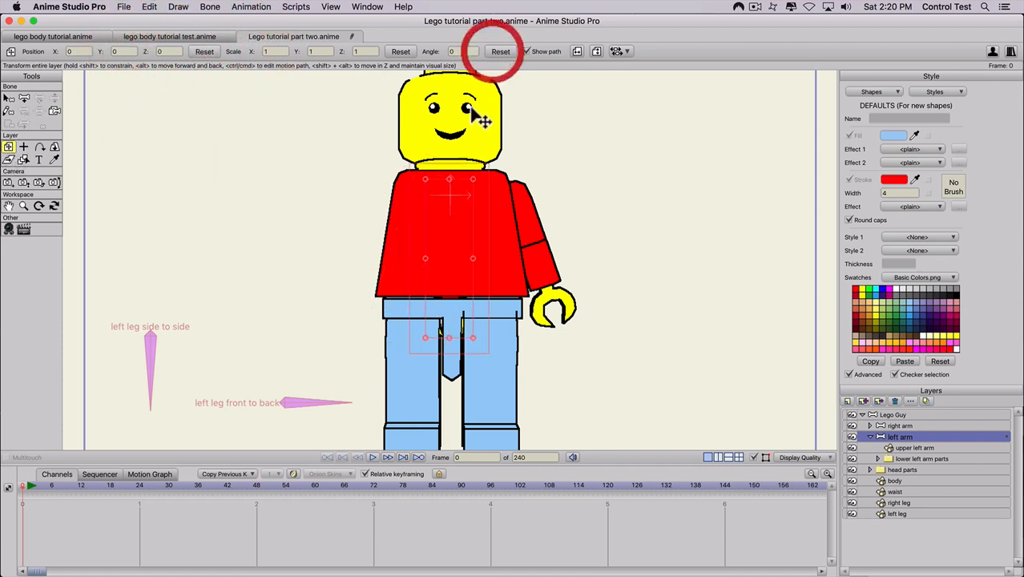
left_click_drag(450, 223, 316, 228)
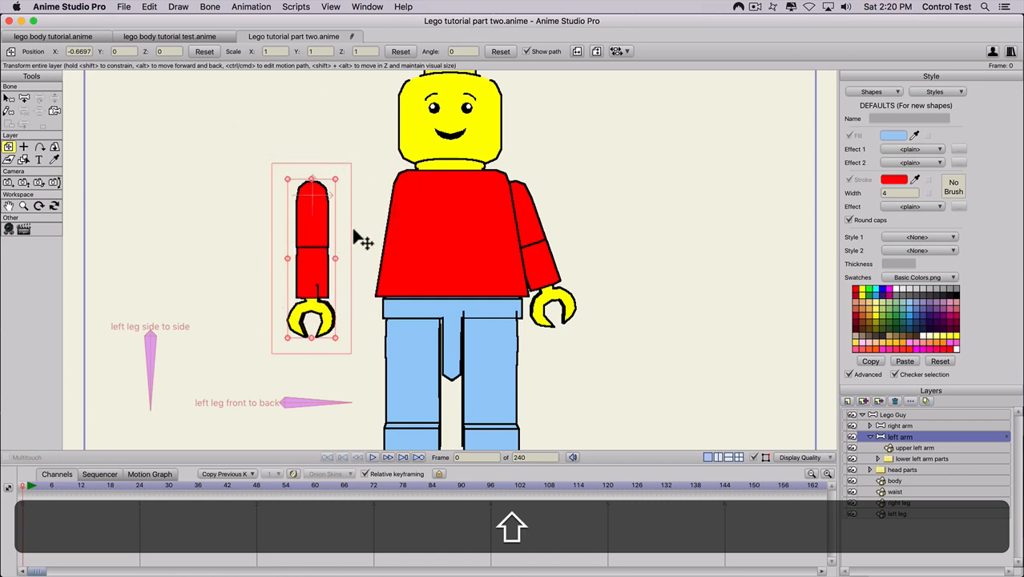
Place the lower left arm parts group's origin on the elbow line, at X 0 and about Y 0.0674
scroll(313, 247, "up", 2)
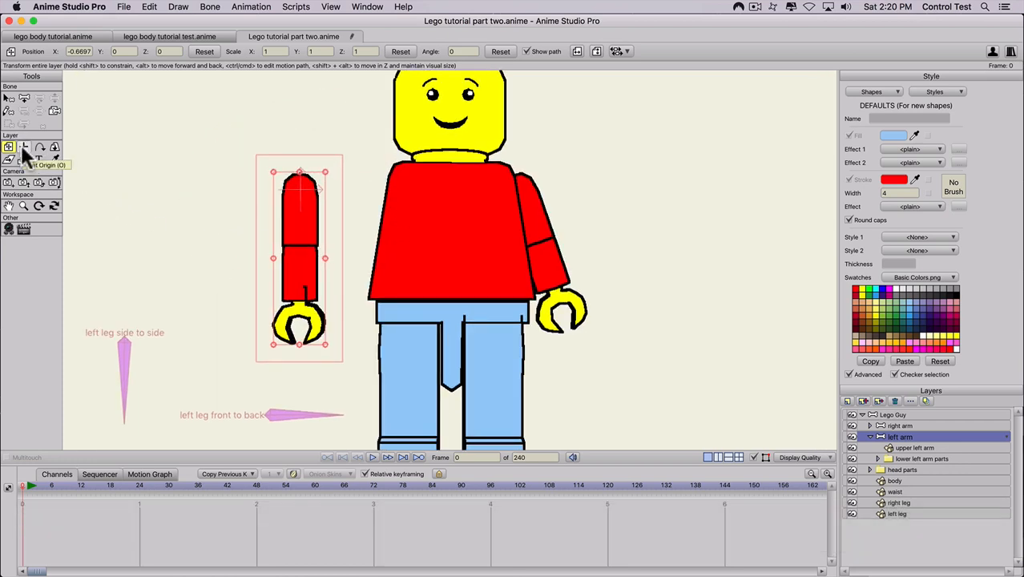
left_click(24, 149)
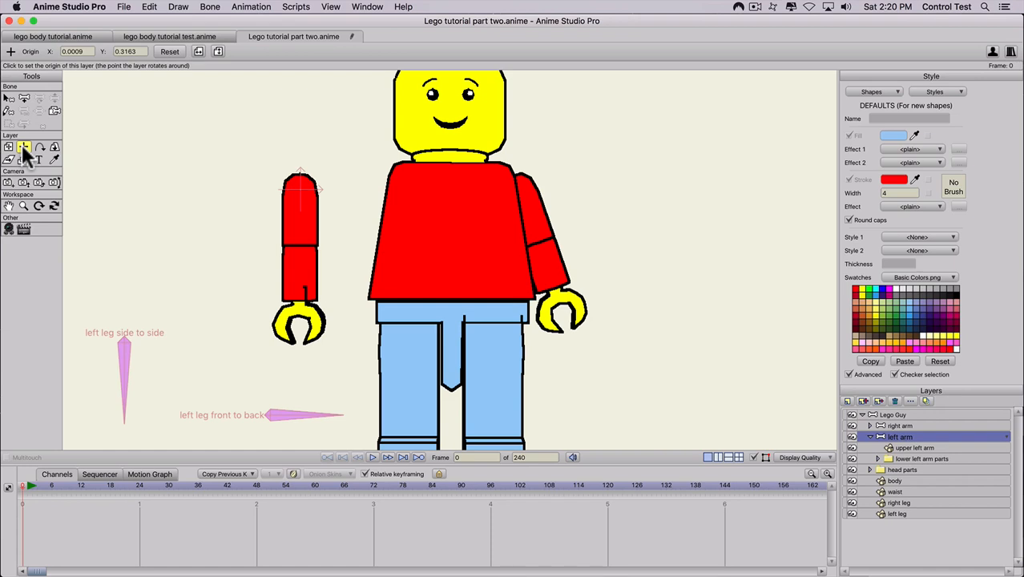
scroll(293, 244, "up", 1)
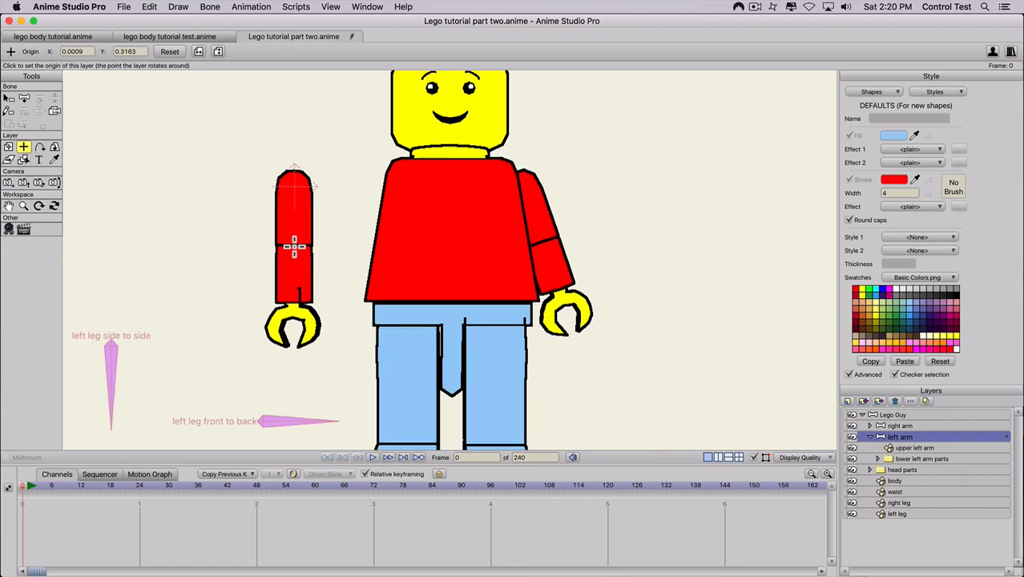
left_click(896, 460)
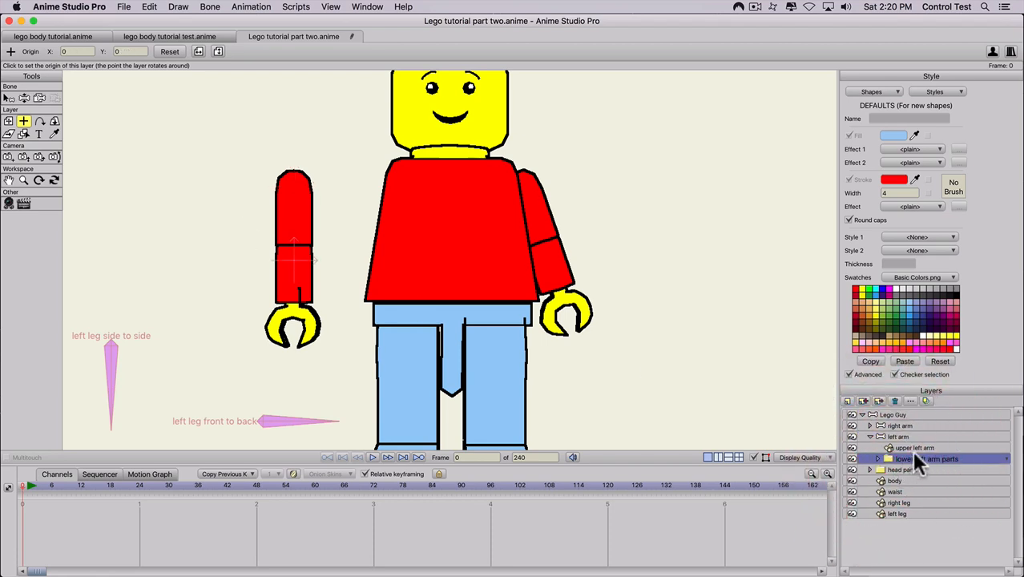
scroll(295, 277, "up", 2)
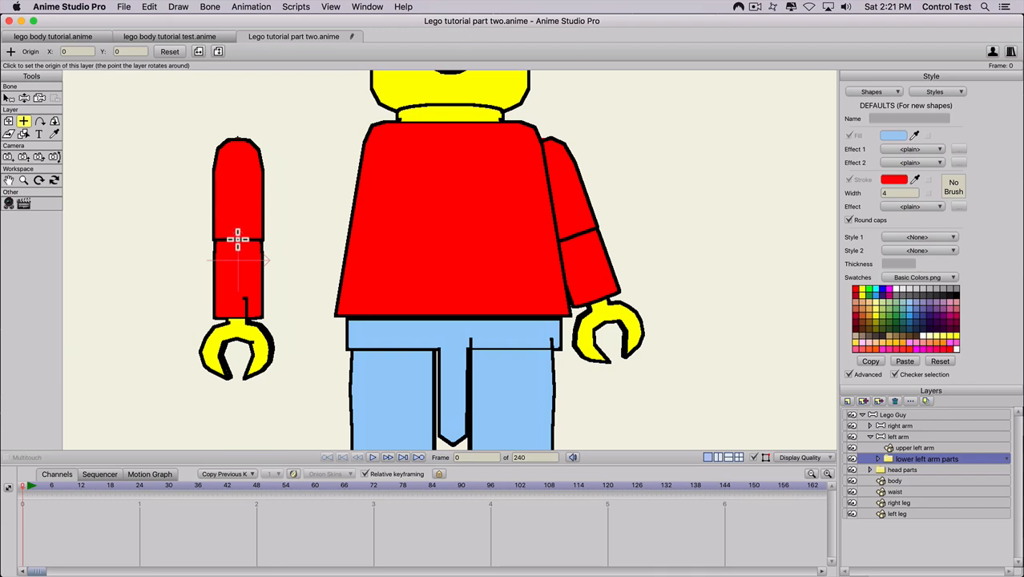
left_click(237, 239)
left_click_drag(87, 56, 40, 51)
type("0")
key("Return")
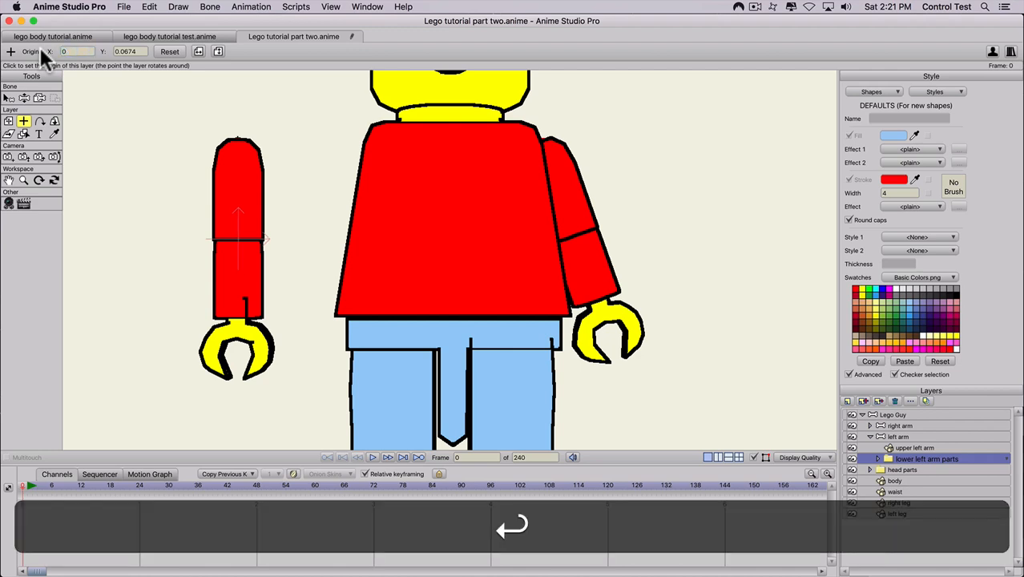
Rotate the lower left arm parts group in 3D to about -79.6 around X and 19.4 around Y
left_click(55, 118)
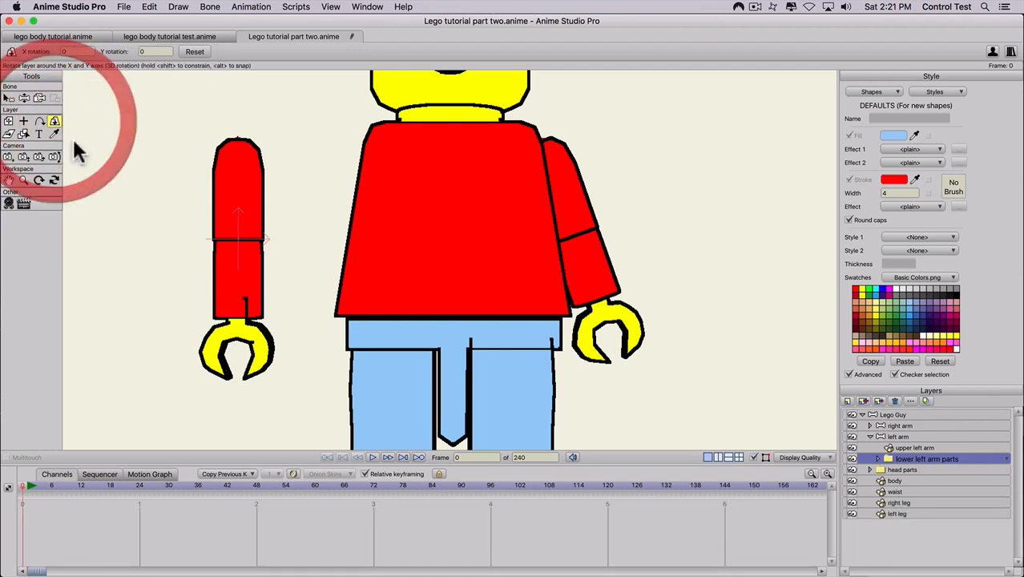
left_click_drag(178, 288, 140, 156)
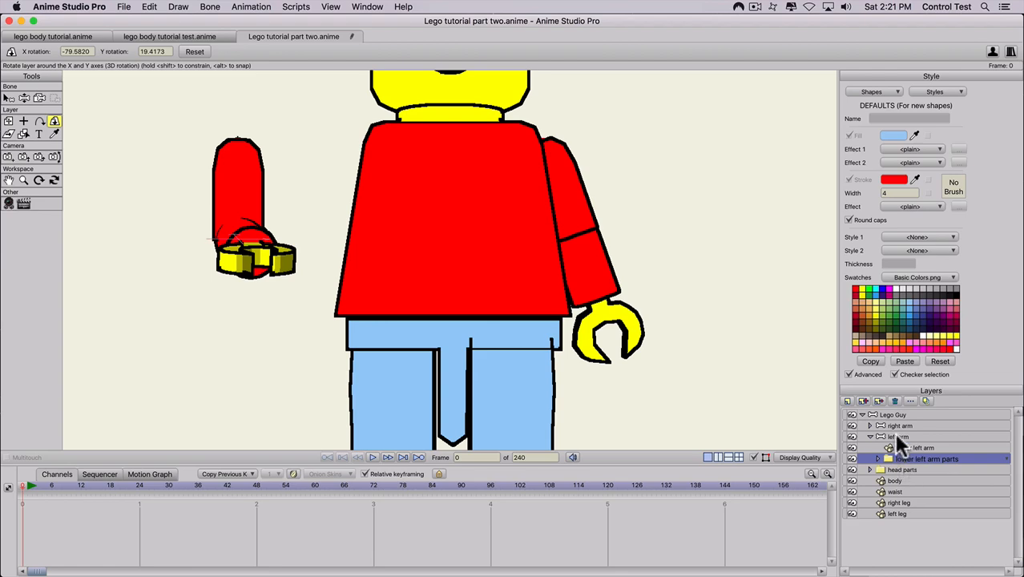
Try rotating the whole left arm in 3D to about 82.8 around X and 57.0 around Y
left_click(897, 437)
left_click_drag(384, 262, 505, 428)
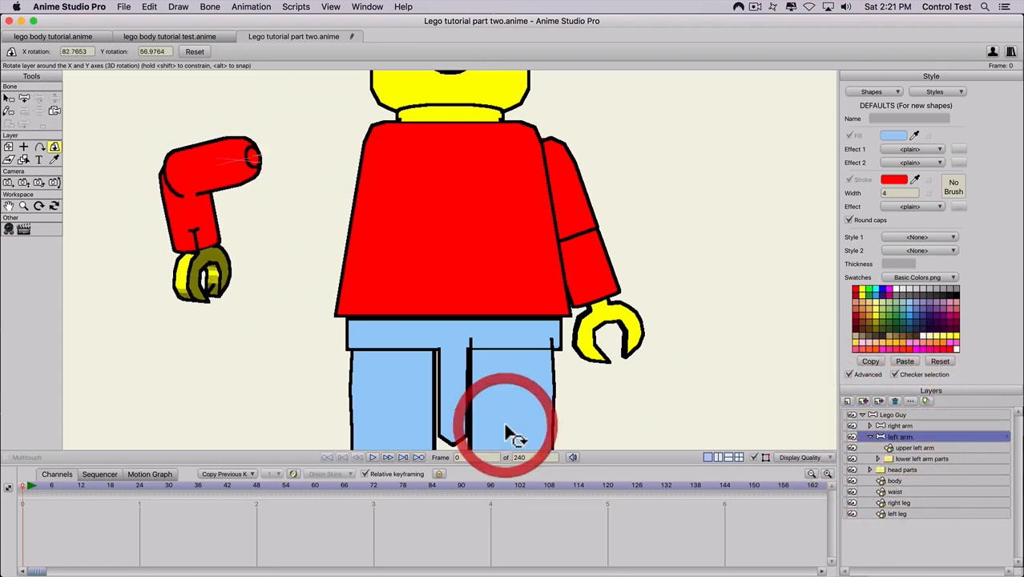
Undo the test rotations and reset the lower left arm parts group's 3D rotation to 0 on both axes
key("super+z")
key("super+z")
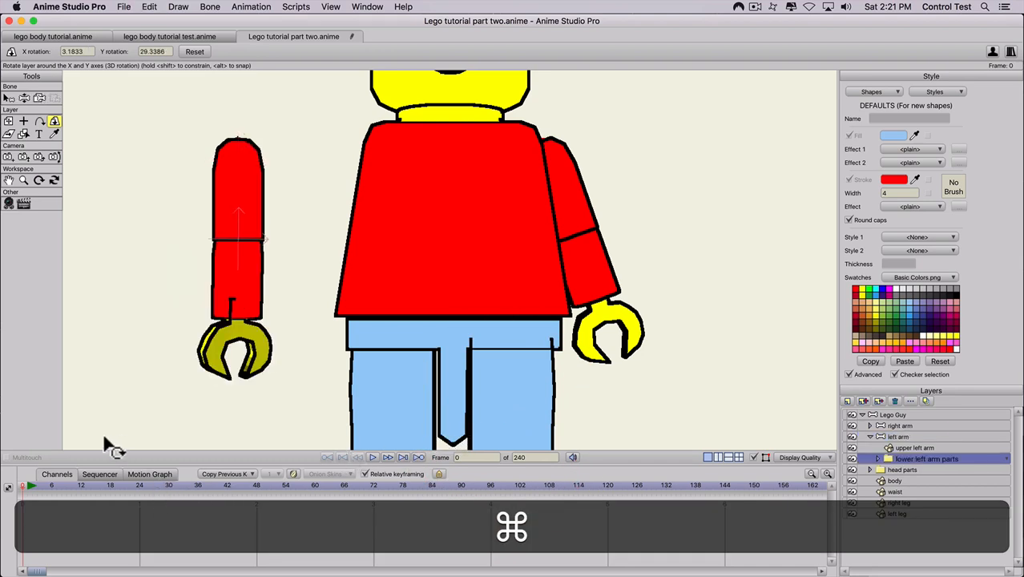
left_click_drag(36, 483, 1, 476)
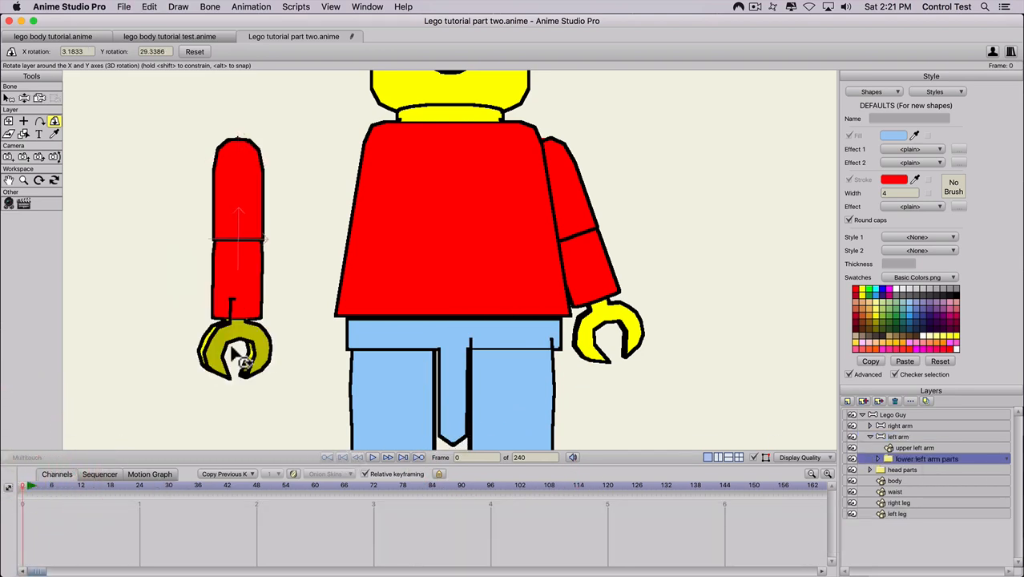
scroll(246, 328, "down", 2)
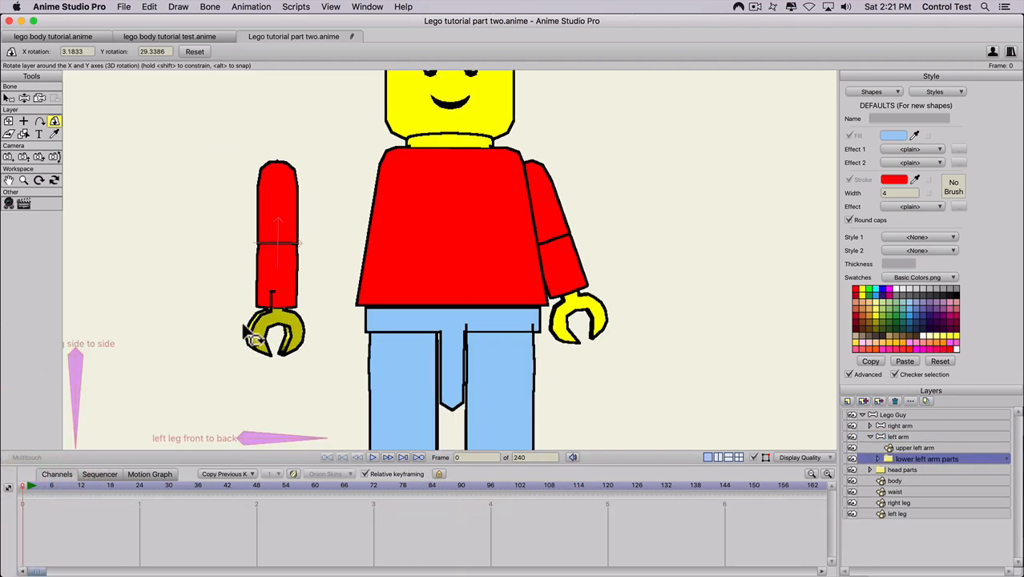
left_click(194, 51)
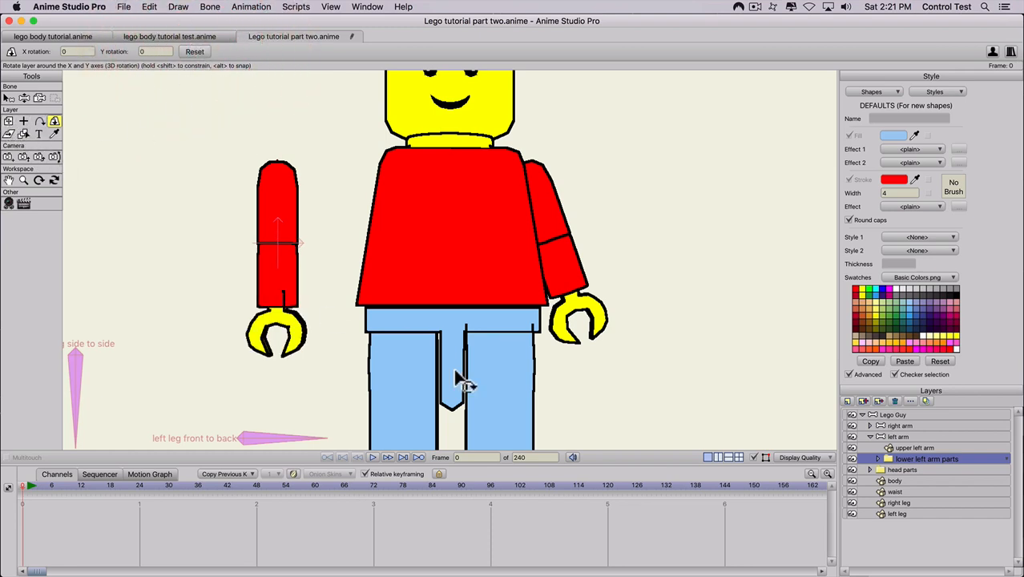
Place the left arm back against the body at X about -0.2952, tilted to an angle of about -13.65
left_click(893, 436)
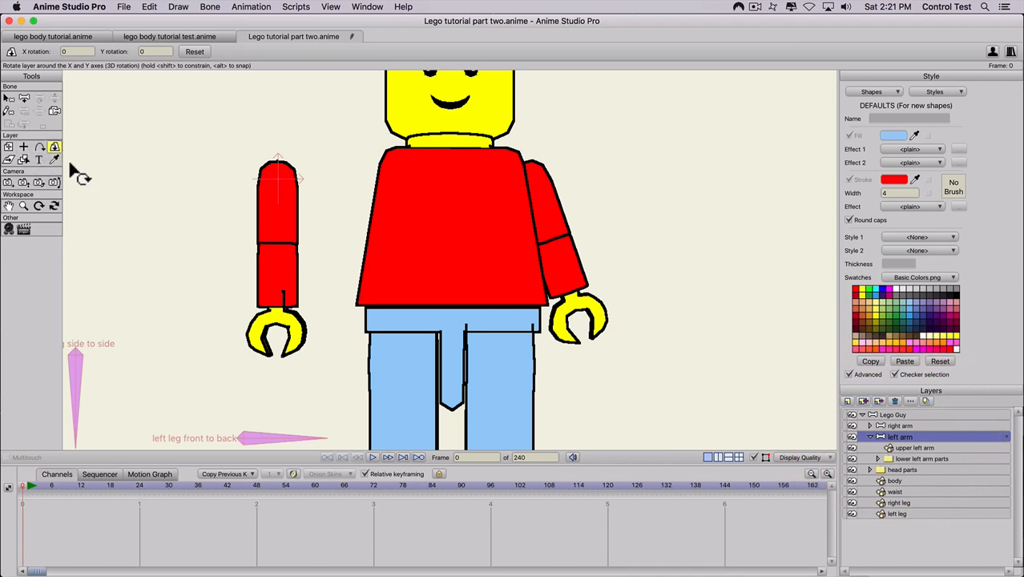
left_click(9, 147)
left_click_drag(279, 200, 337, 191)
left_click_drag(322, 226, 356, 210)
scroll(309, 248, "down", 5)
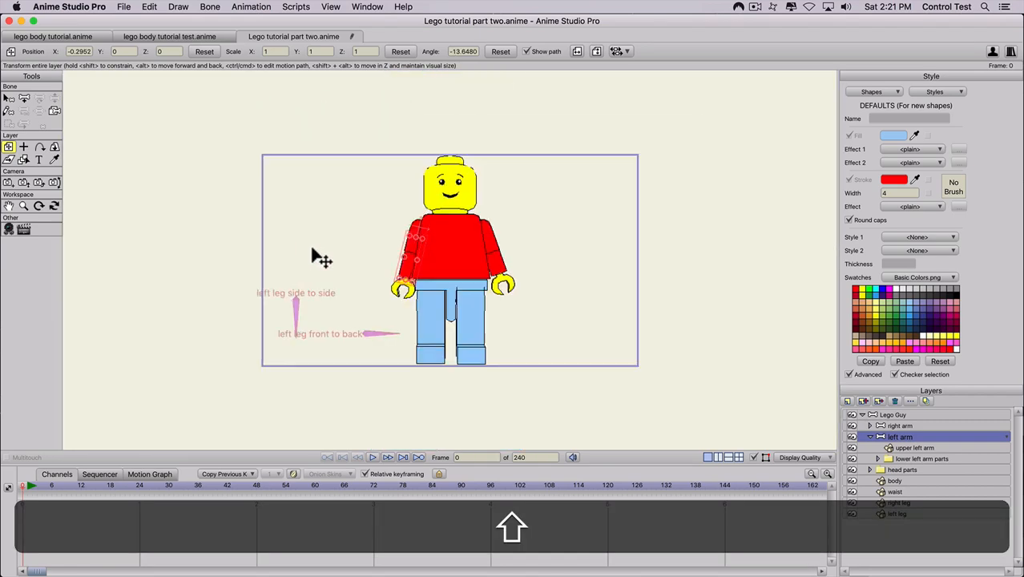
scroll(320, 256, "up", 1)
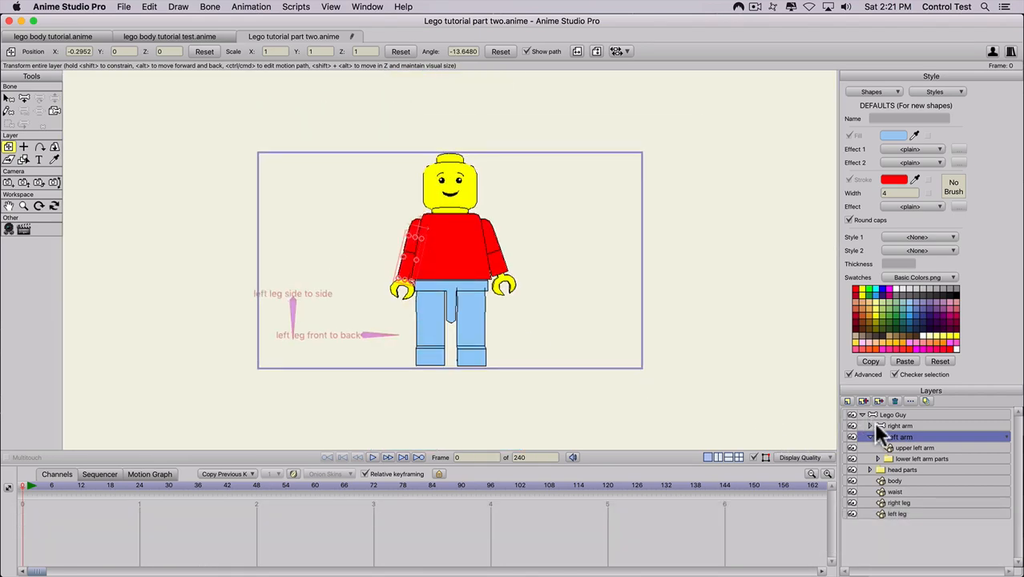
Test the right elbow by rotating the lower right arm parts group in 3D so the forearm bends up
left_click(868, 431)
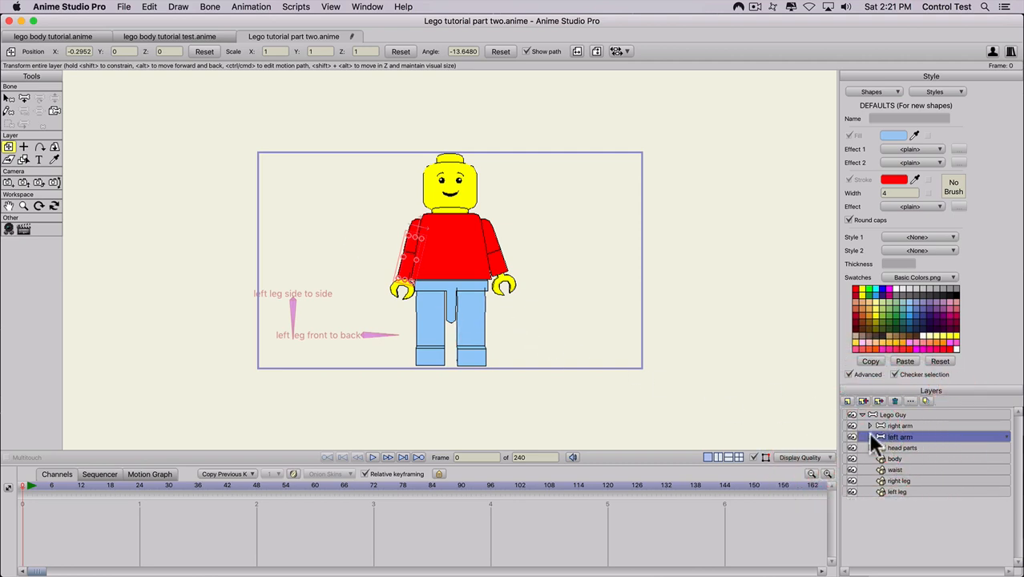
left_click(870, 425)
left_click(894, 446)
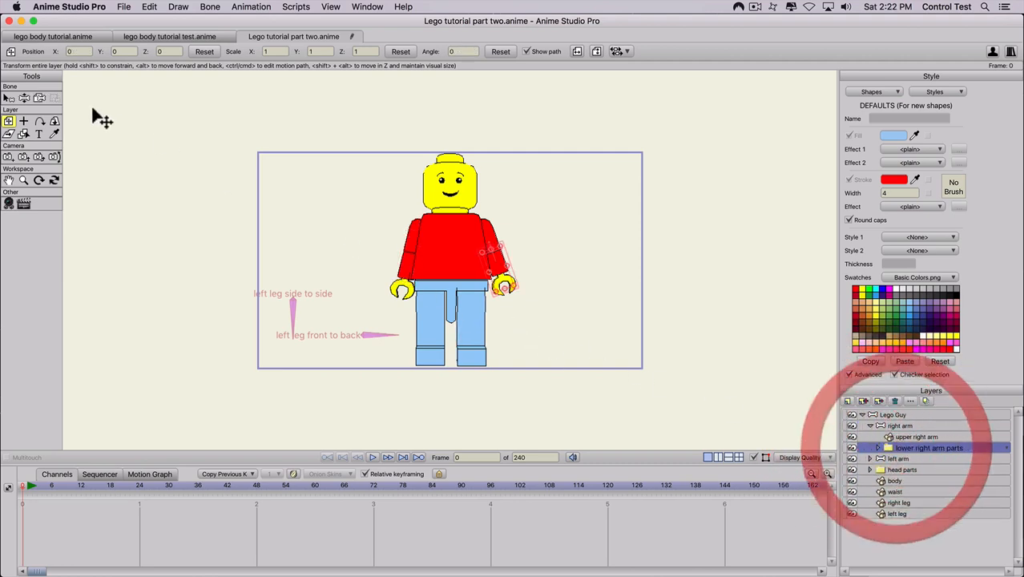
left_click(55, 121)
left_click_drag(487, 172, 486, 143)
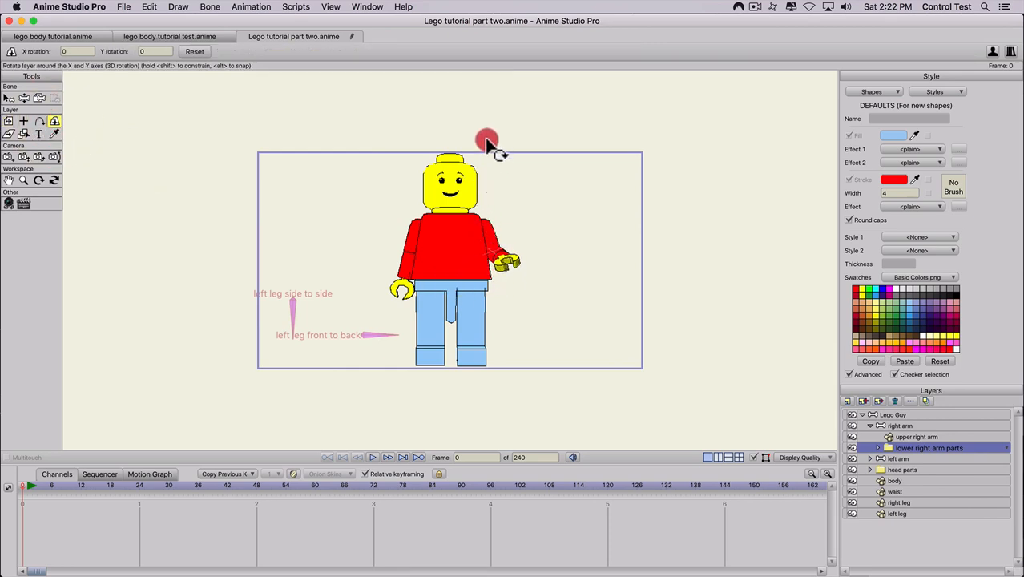
Rotate the whole right arm in 3D to about -20.5 around X and 16.4 around Y
left_click(897, 426)
left_click_drag(505, 267, 553, 244)
left_click(407, 243)
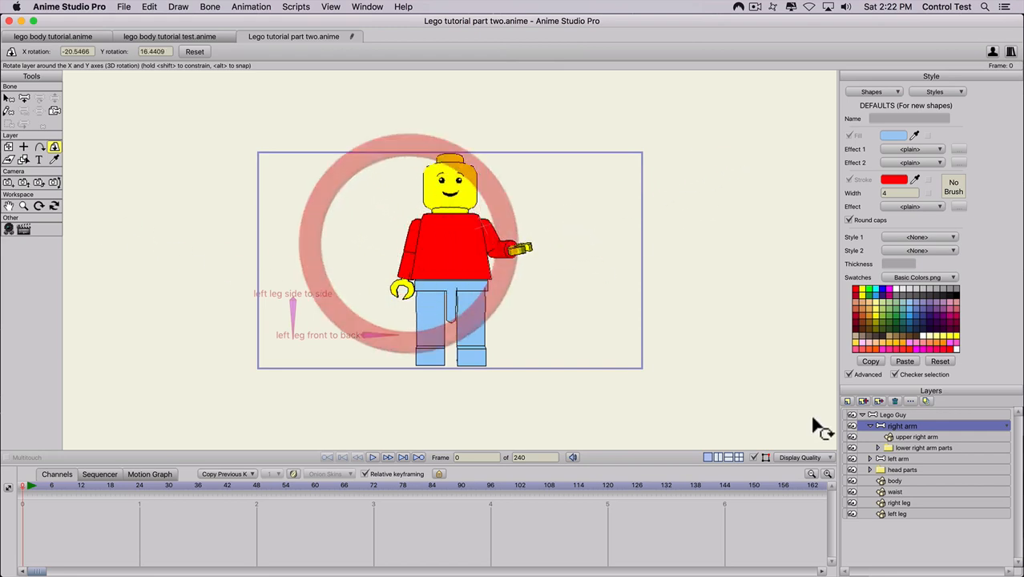
Rotate the entire Lego Guy in 3D to about -3.8 around X and 17.4 around Y
left_click(881, 414)
left_click_drag(236, 218, 289, 207)
left_click(282, 200)
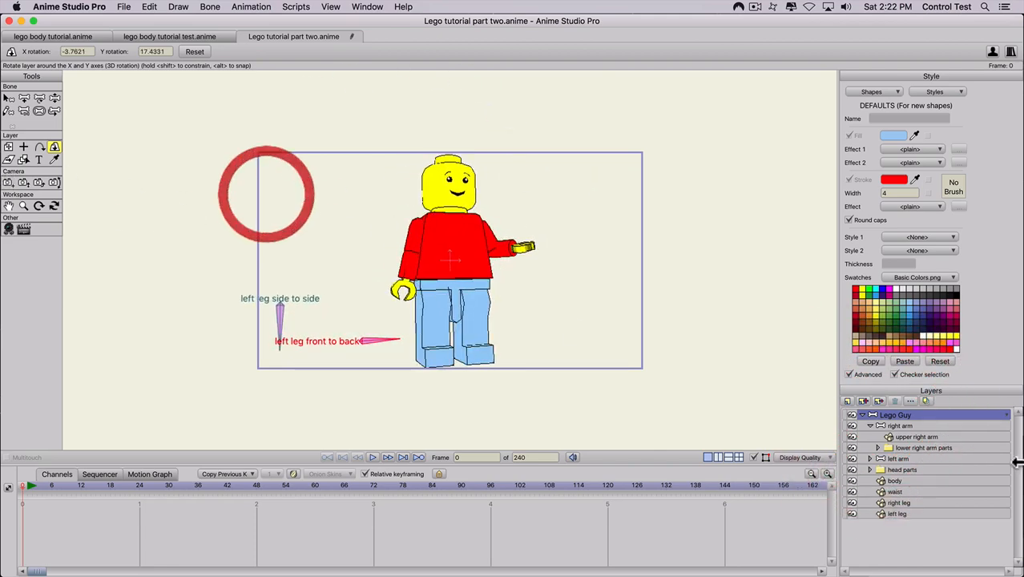
Rotate the left arm in 3D to about -49.2 around X and -30.6 around Y
left_click(889, 458)
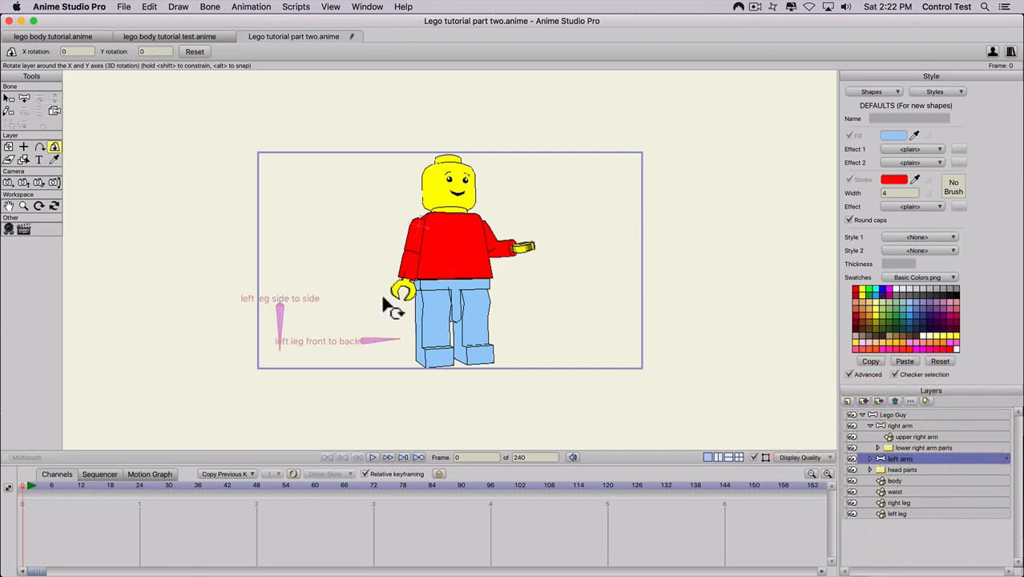
left_click(870, 458)
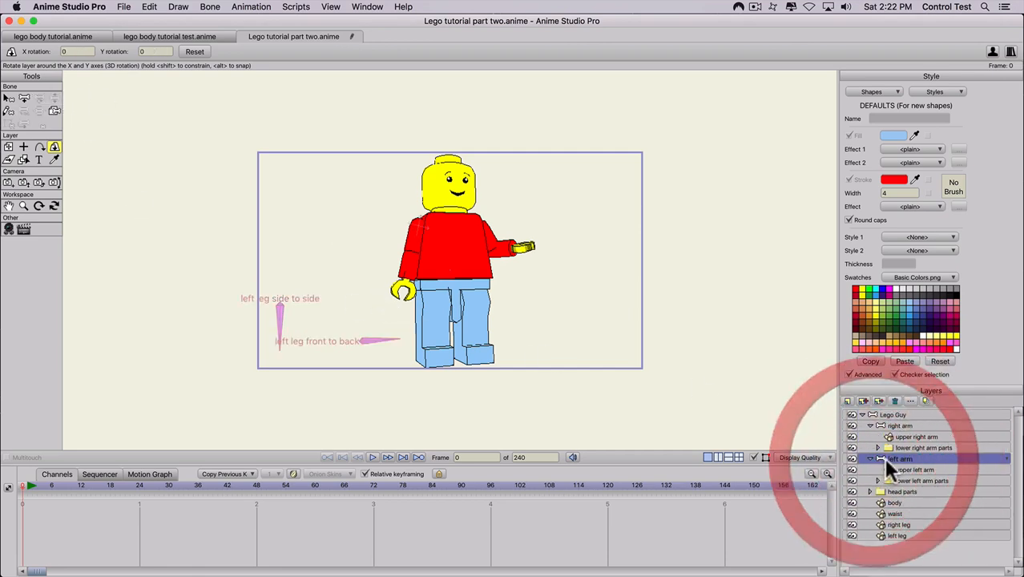
left_click_drag(328, 204, 221, 135)
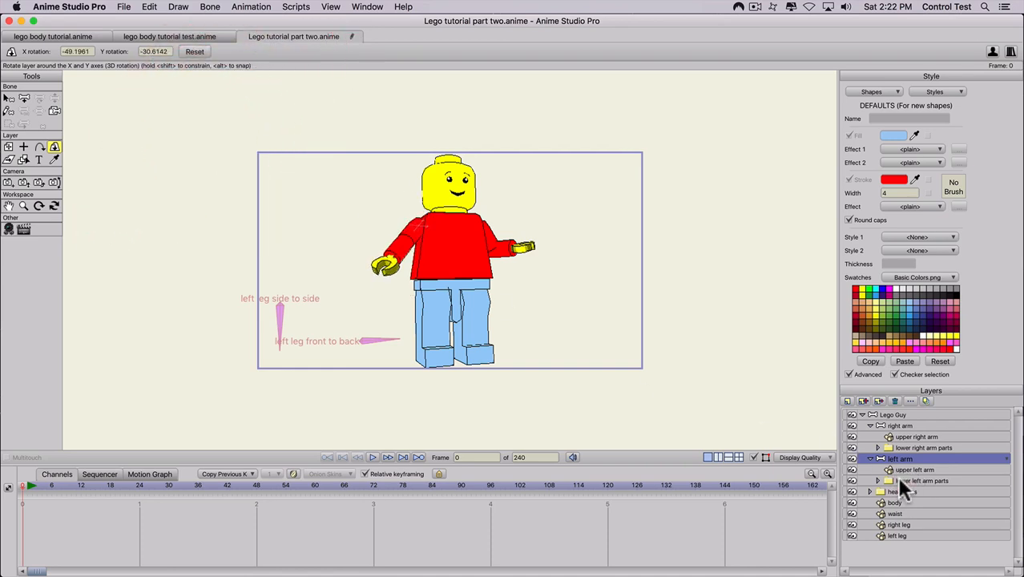
Bend the lower left arm parts group at the elbow in 3D, to about -14.8 around X and 4.1 around Y
left_click(896, 478)
left_click_drag(409, 312, 365, 233)
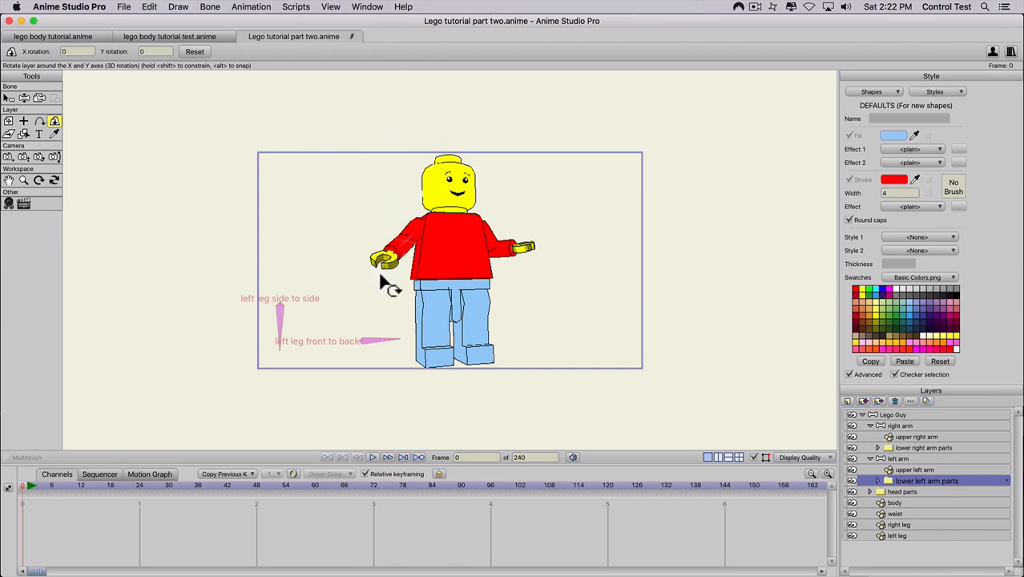
left_click_drag(381, 280, 375, 258)
left_click(23, 489)
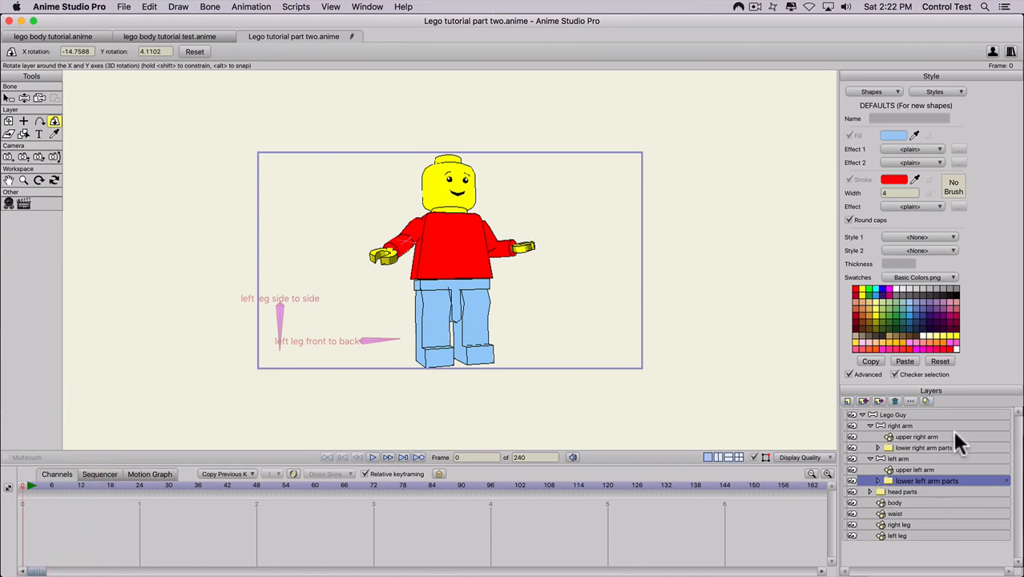
Undo all the test rotations of the arms and the whole figure
key("super+z")
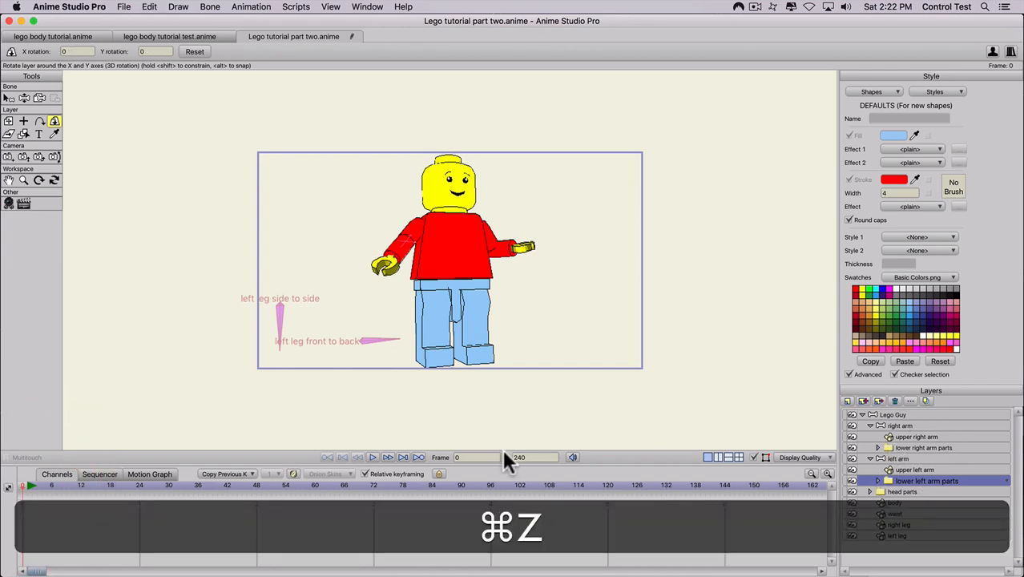
key("super+z")
key("super+z")
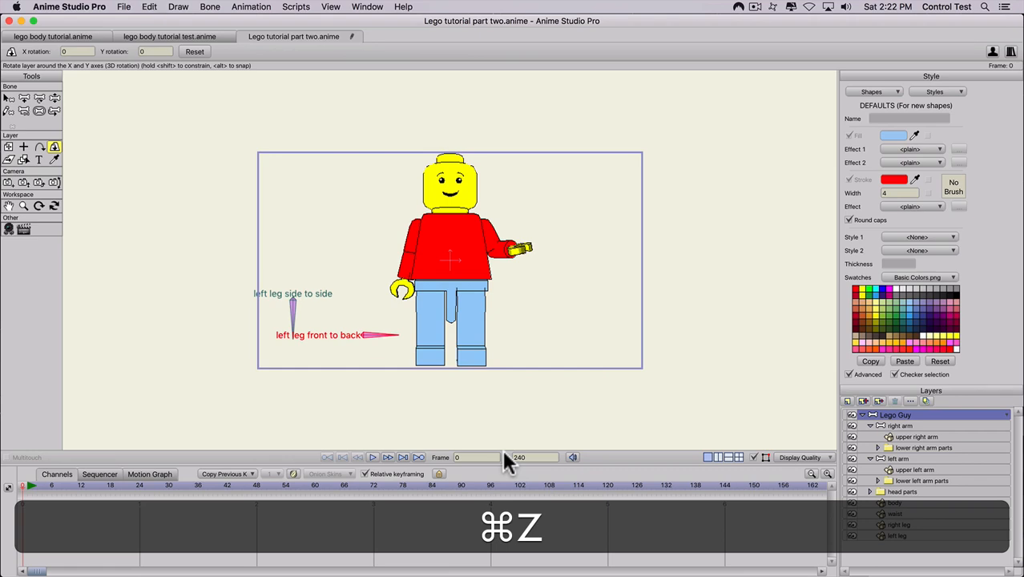
key("super+z")
key("super+z")
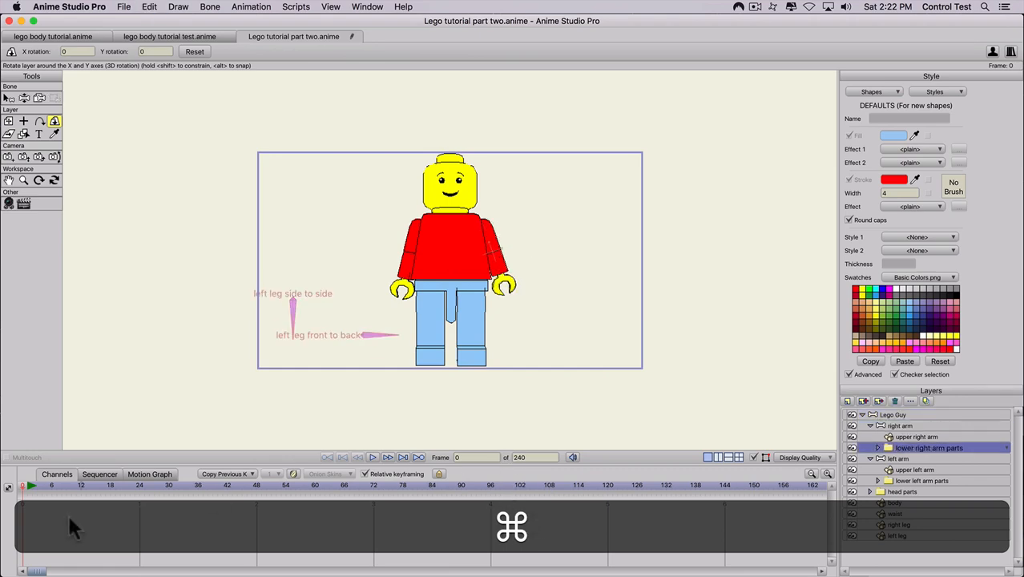
left_click(6, 485)
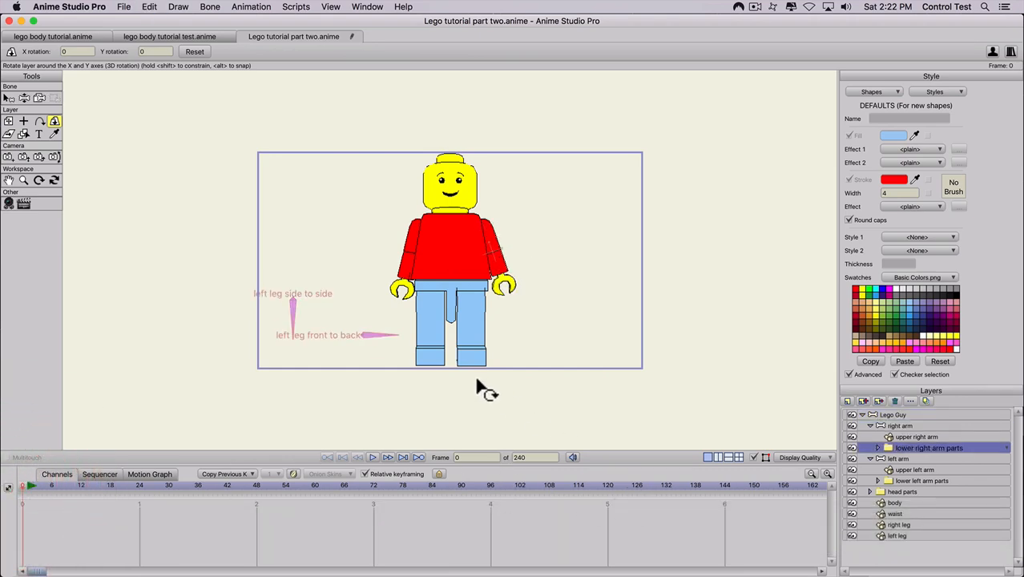
Add an unparented horizontal bone to Lego Guy, pointing toward the lower right leg, and set its bone strength to 0
scroll(455, 369, "up", 3)
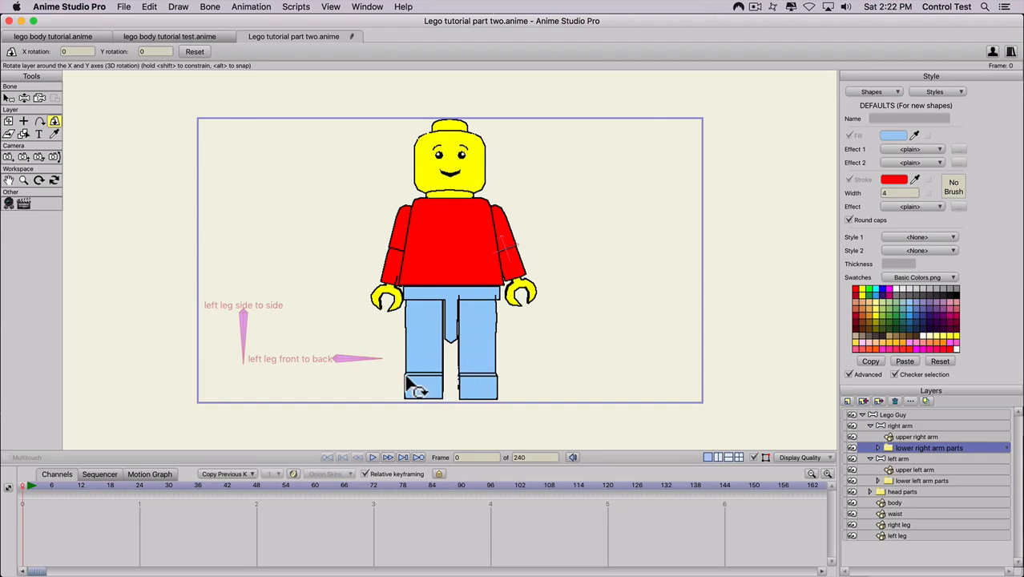
left_click(886, 414)
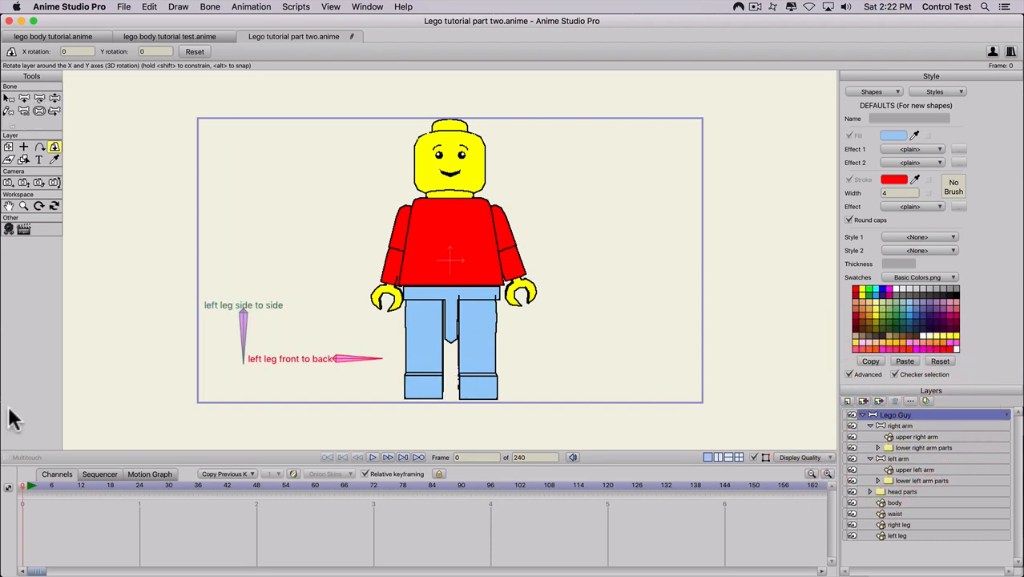
left_click(901, 416)
key("b")
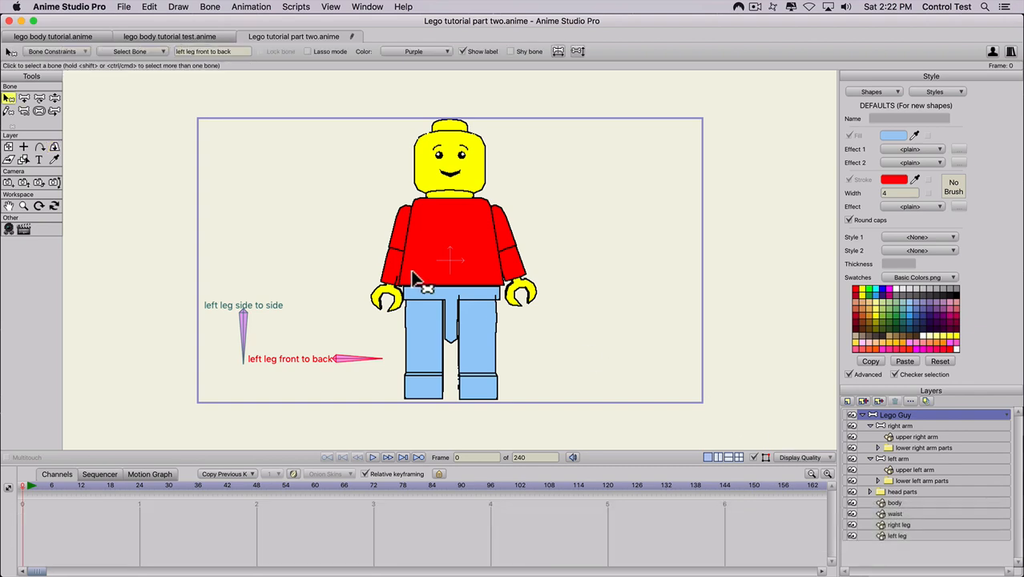
left_click(574, 361)
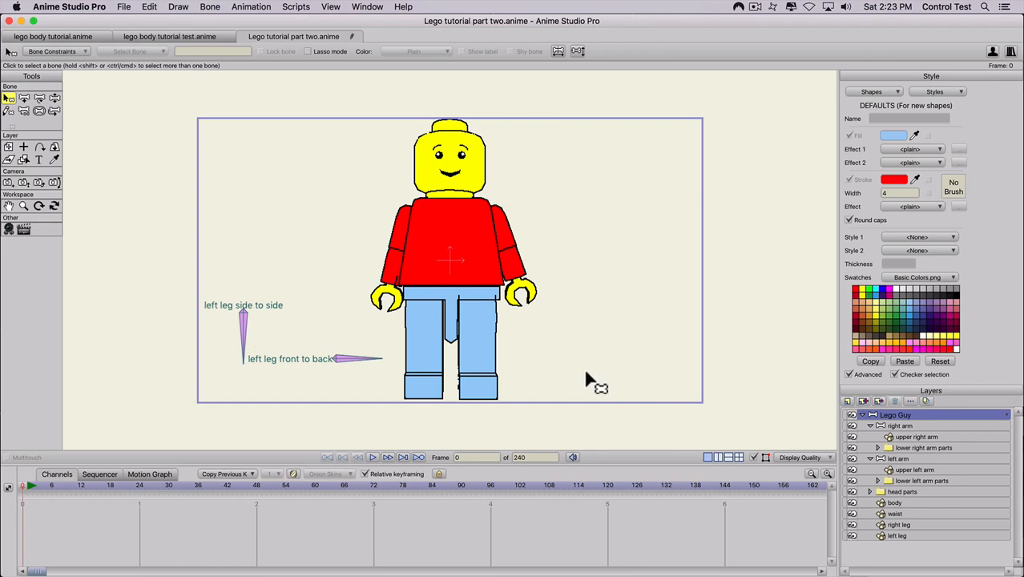
key("a")
left_click_drag(603, 358, 542, 358)
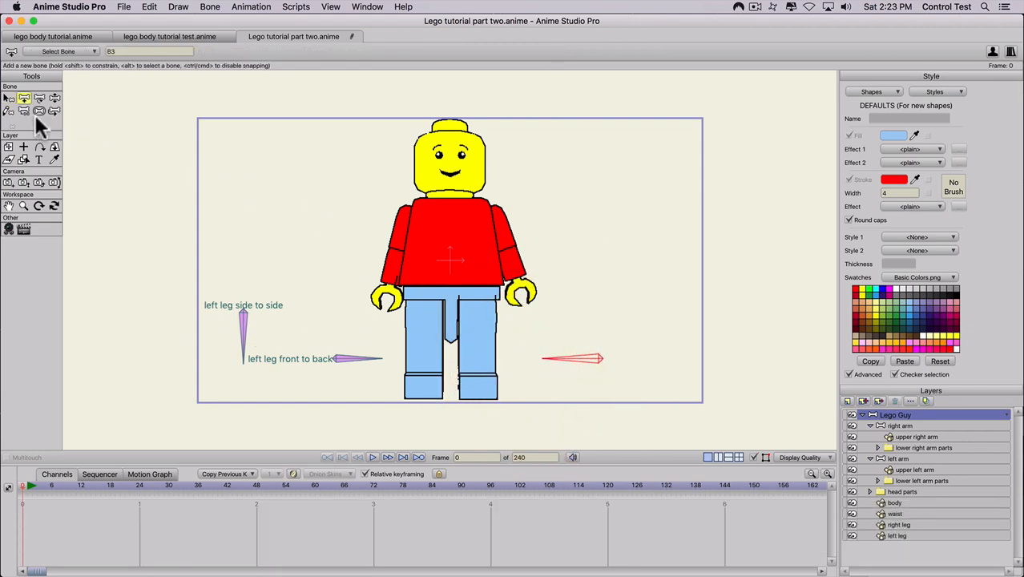
left_click(38, 112)
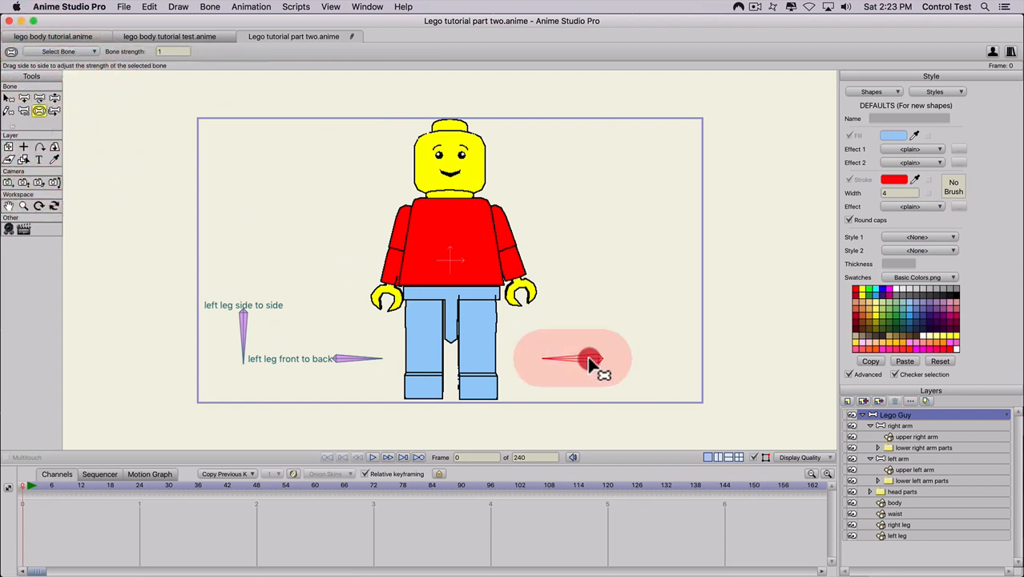
left_click_drag(590, 360, 507, 353)
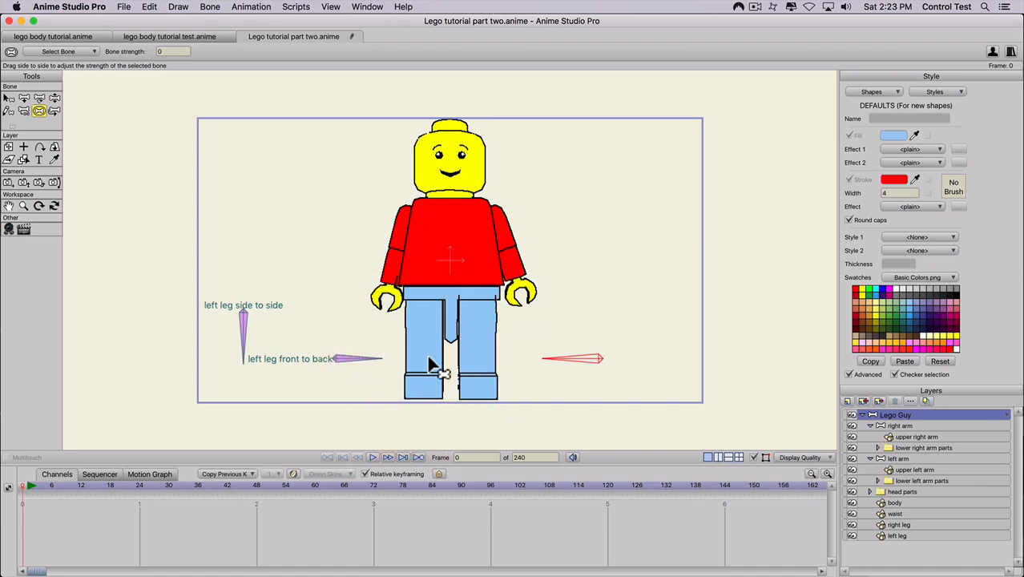
Name the new bone "right leg front to back", color it purple and show its label
key("b")
left_click(143, 49)
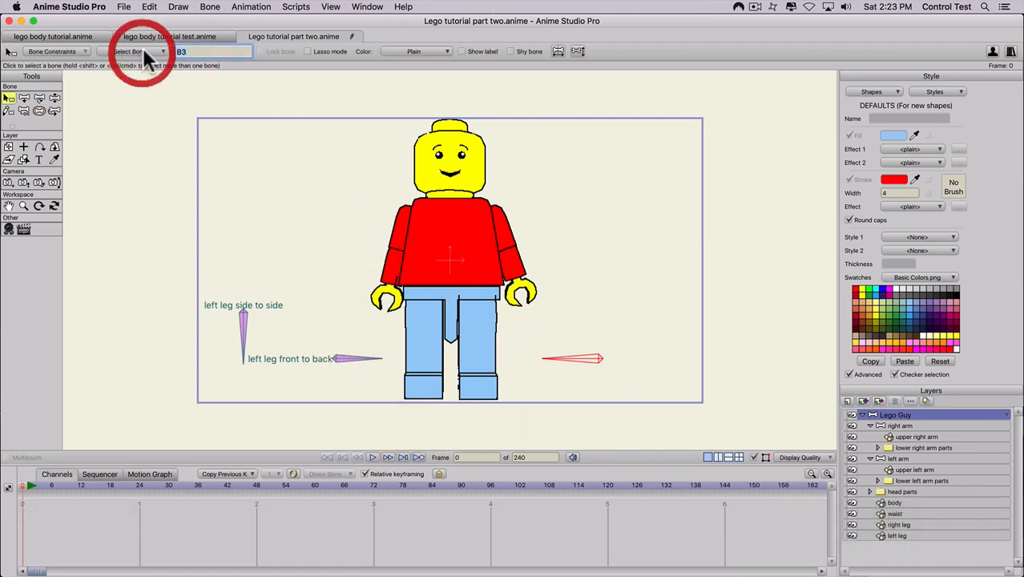
type("right l")
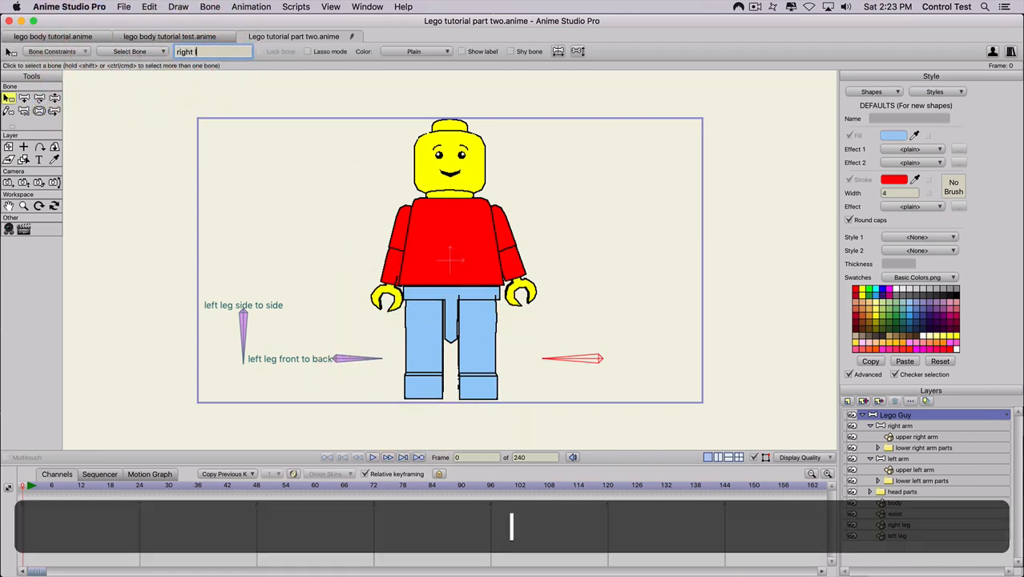
type("eg front to back")
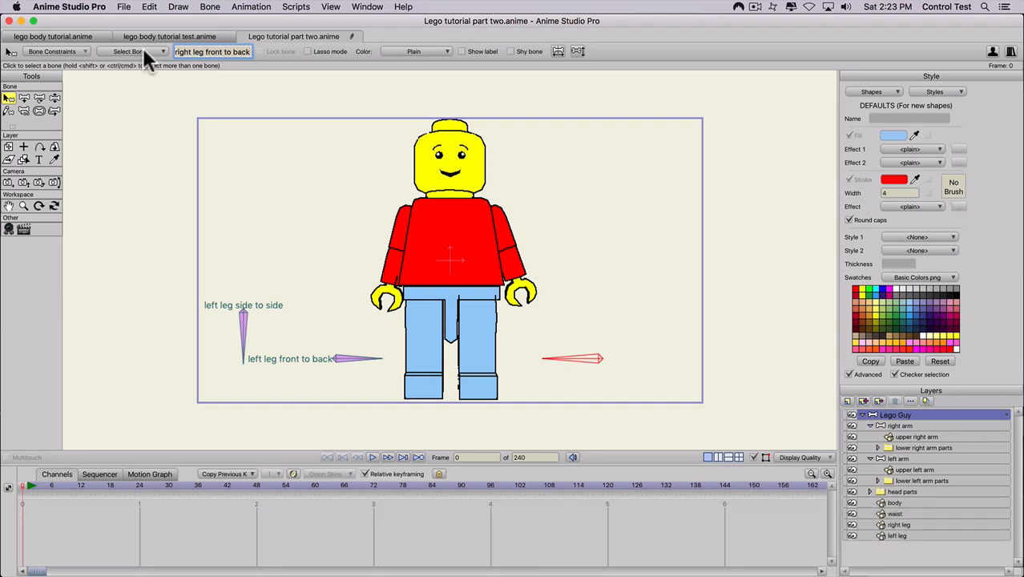
left_click(411, 52)
left_click(417, 71)
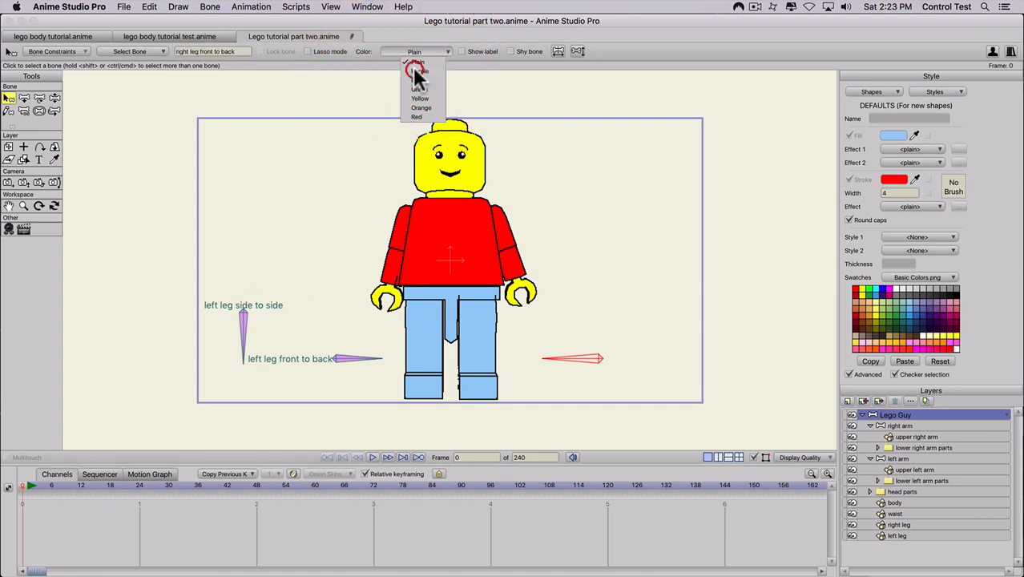
left_click(462, 52)
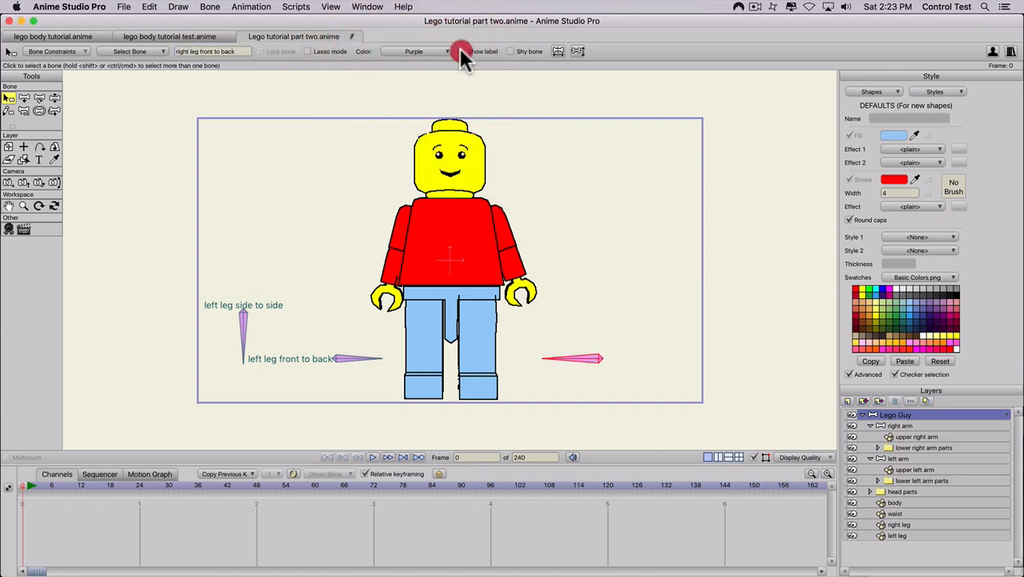
left_click(198, 51)
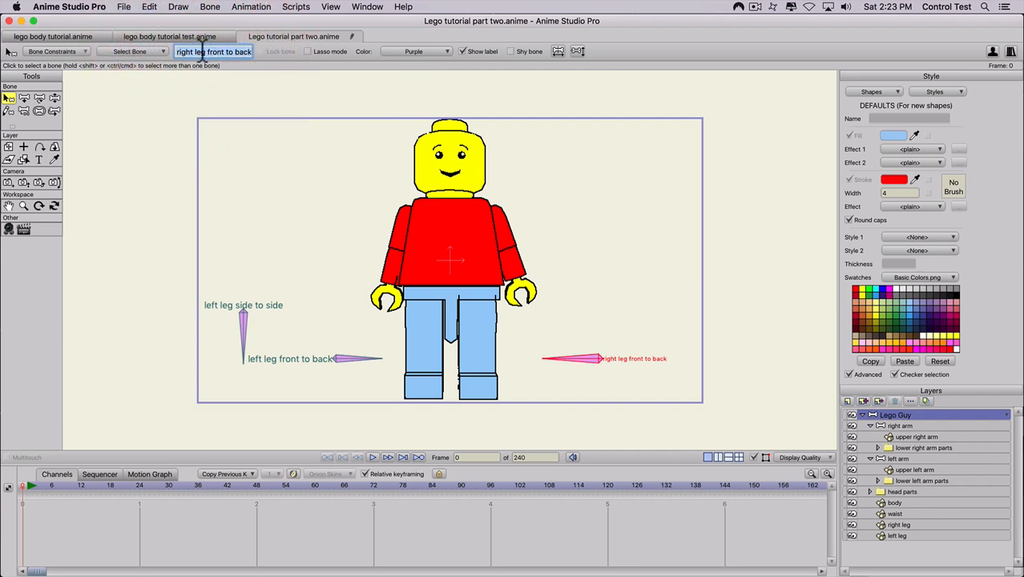
Create a smart bone action named "right leg front to back", reusing the copied name of the selected control bone
key("super")
key("super+c")
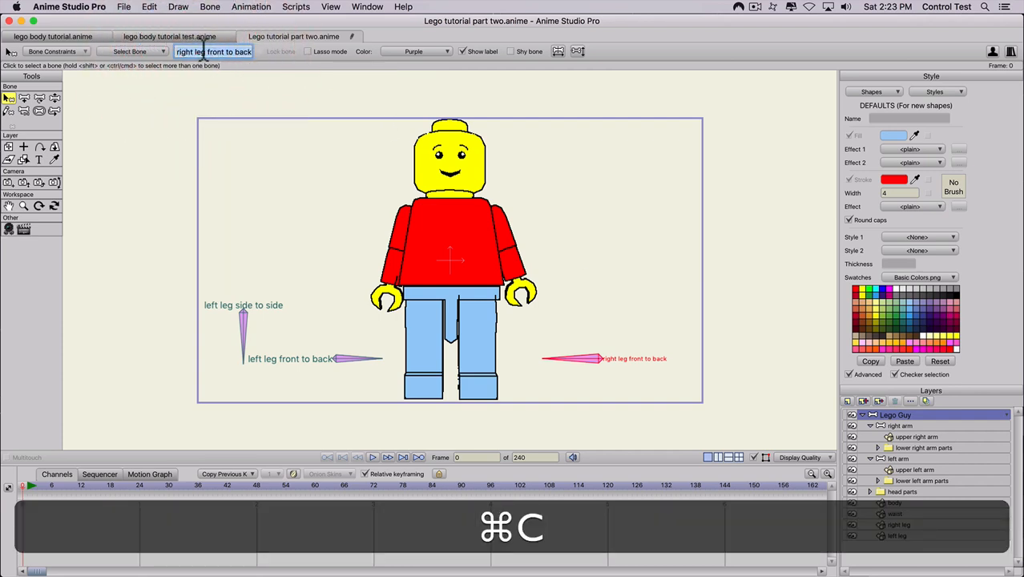
left_click(367, 6)
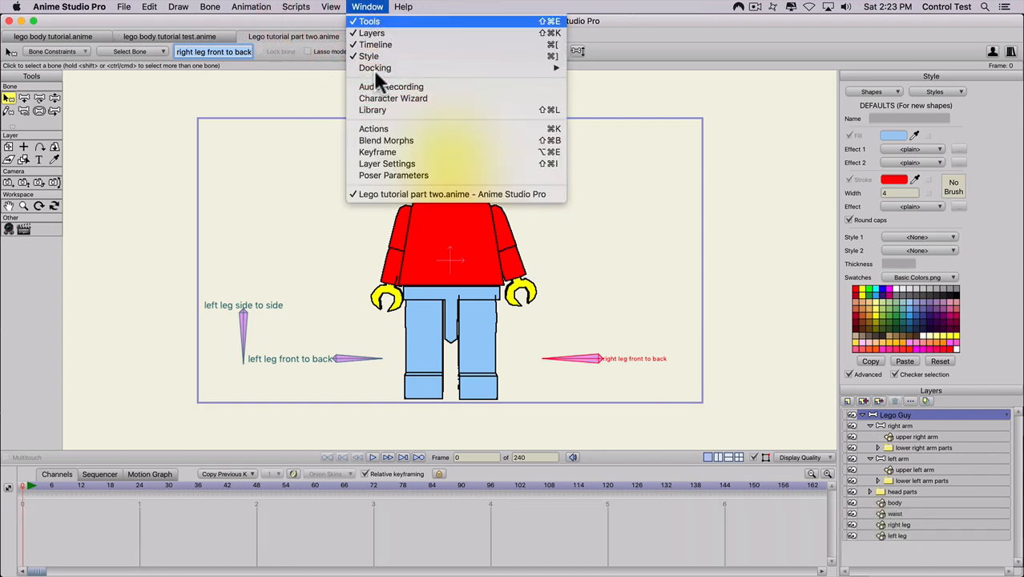
left_click(382, 130)
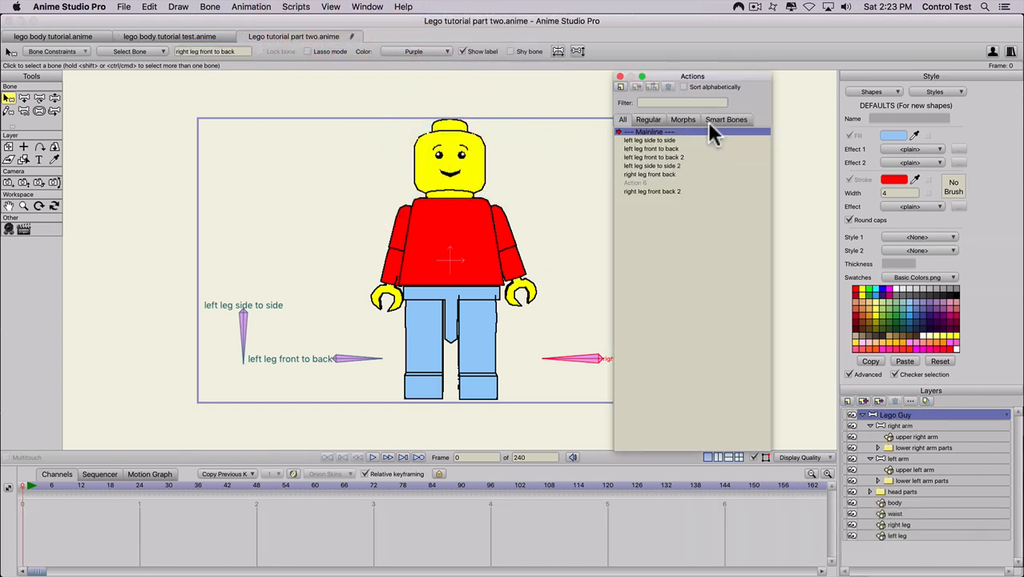
left_click(721, 120)
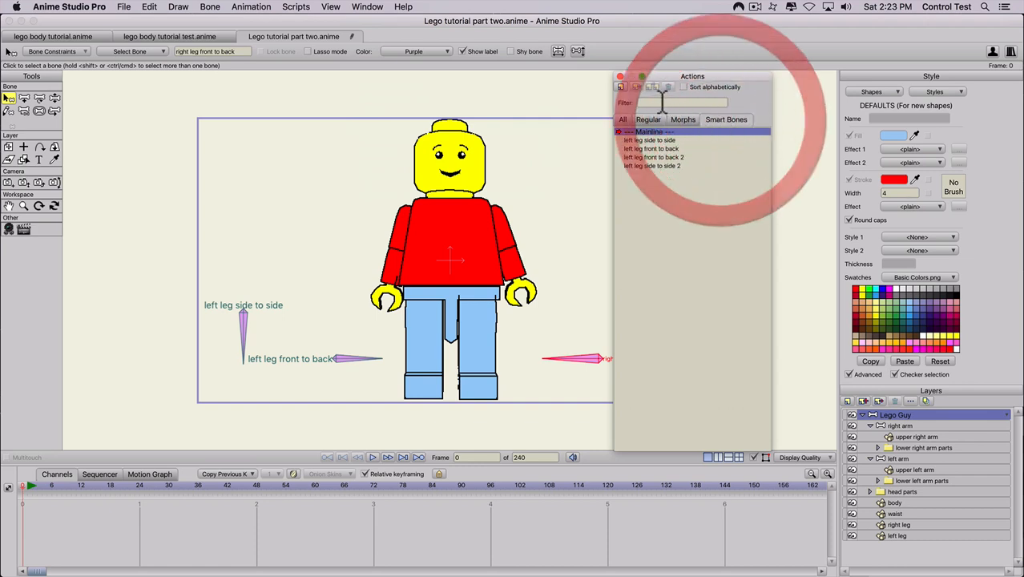
left_click(620, 86)
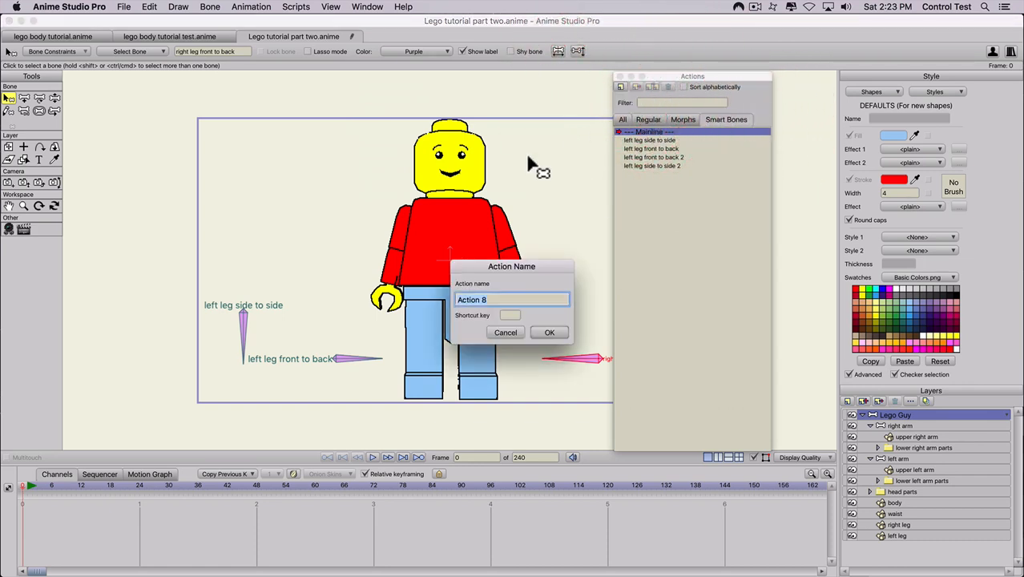
key("super+v")
left_click(551, 333)
left_click(551, 335)
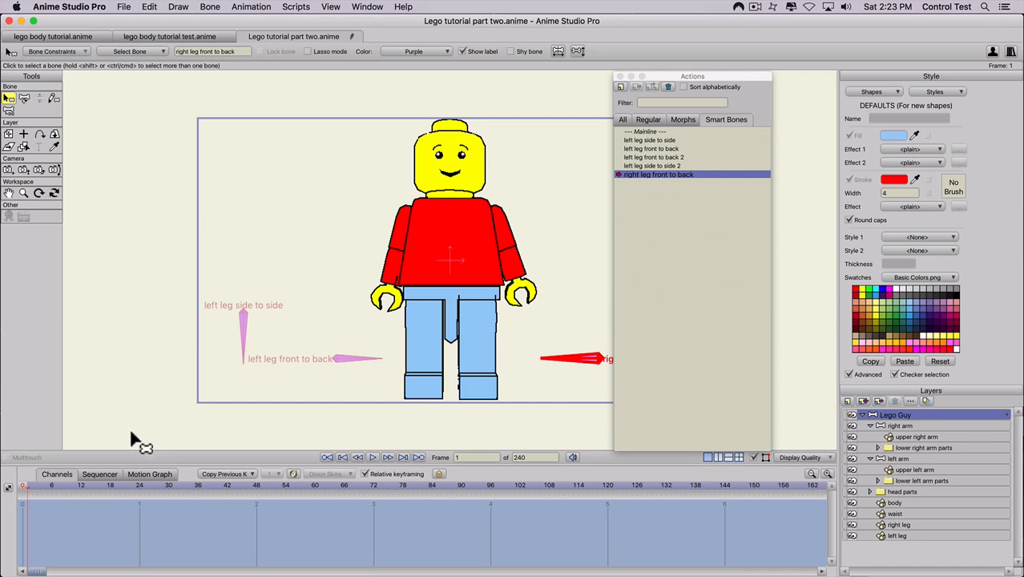
At frame 12 of the action, rotate the "right leg front to back" bone straight up to an angle of 90
left_click(80, 484)
key("t")
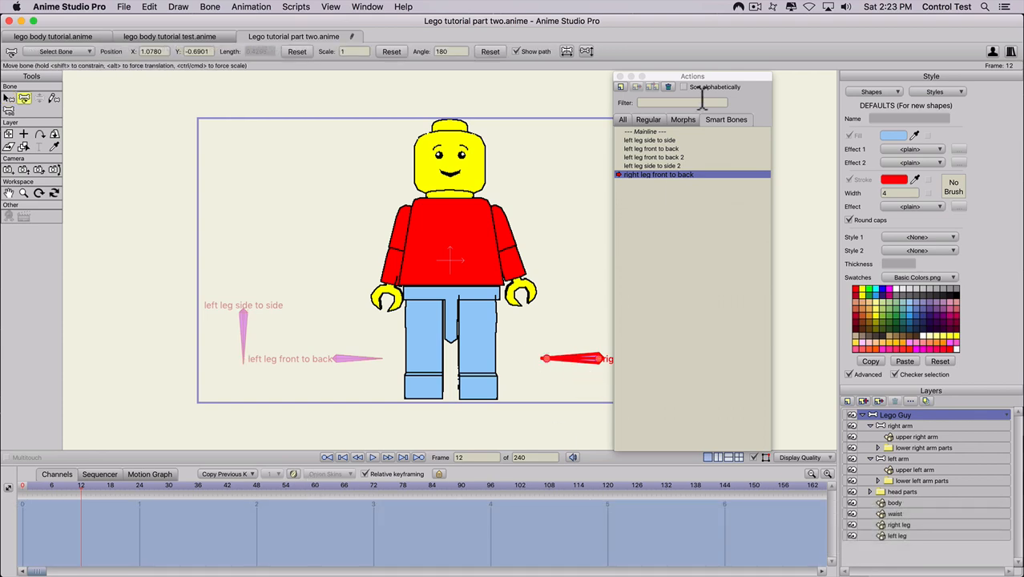
left_click_drag(692, 74, 727, 72)
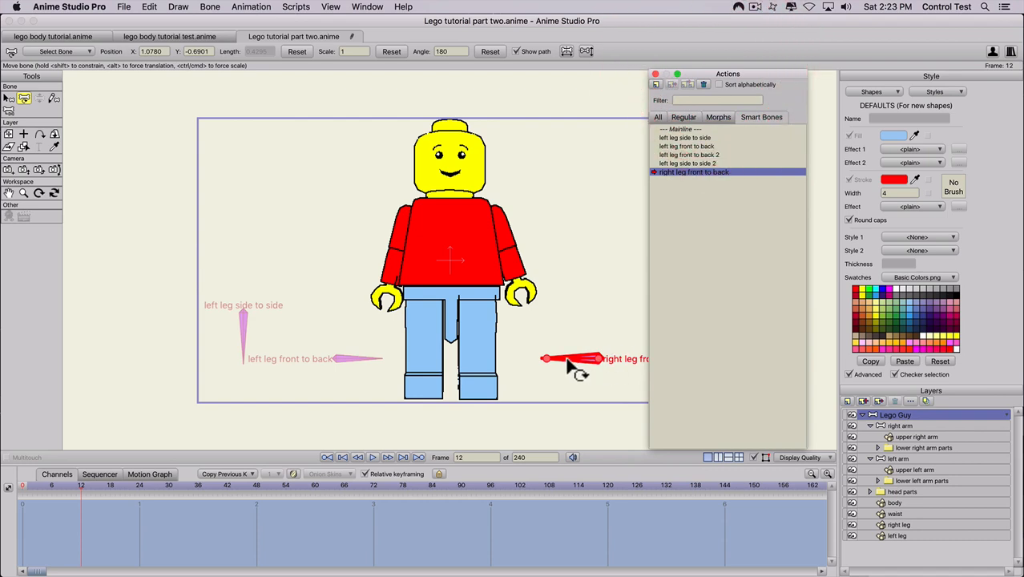
left_click(587, 274, "shift")
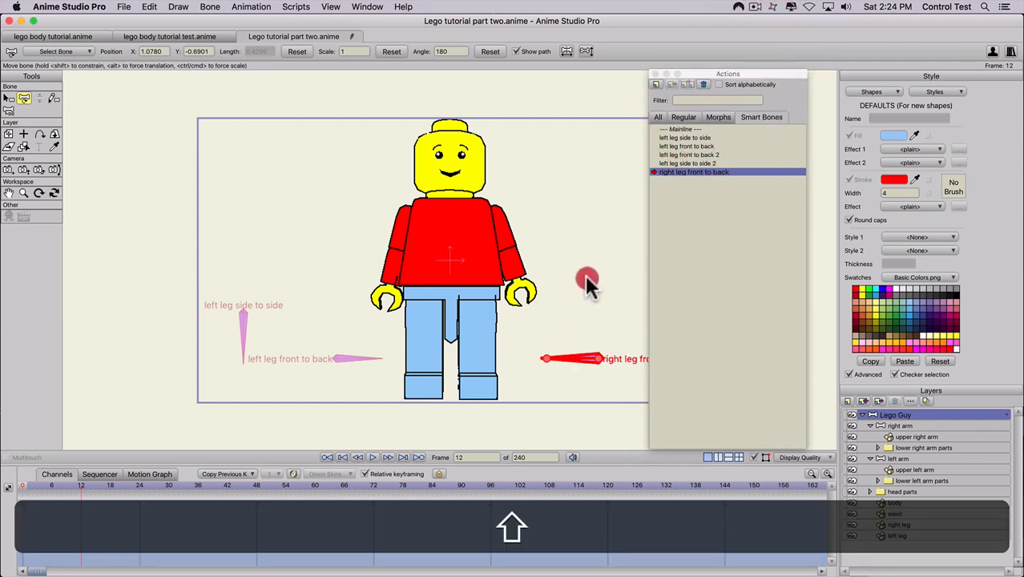
key("shift+t")
left_click(573, 351, "shift")
left_click_drag(572, 353, 600, 308)
key("shift")
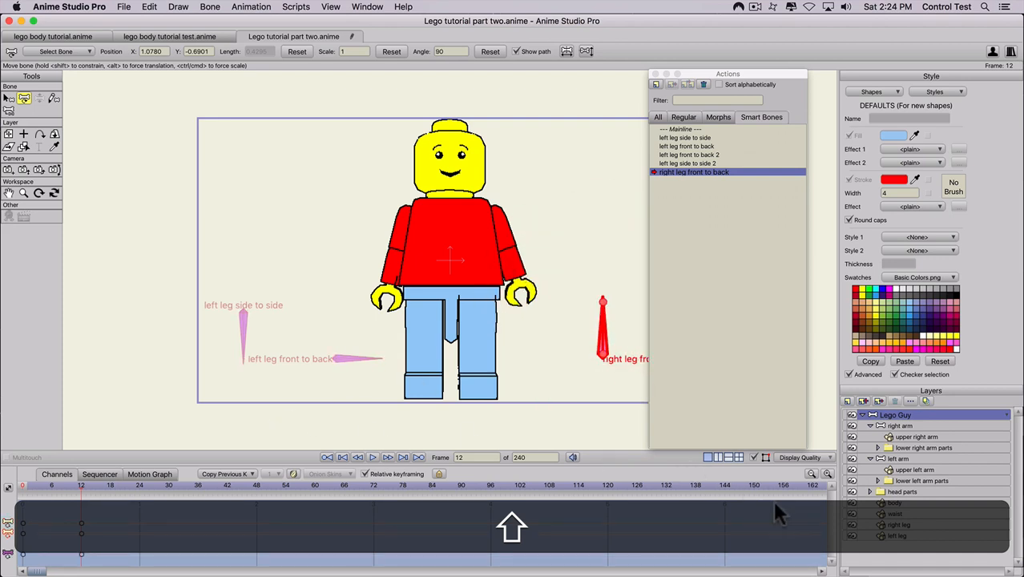
Set the right leg layer's angle to 90 at frame 12, and return to frame 0 of the Mainline
left_click(885, 525)
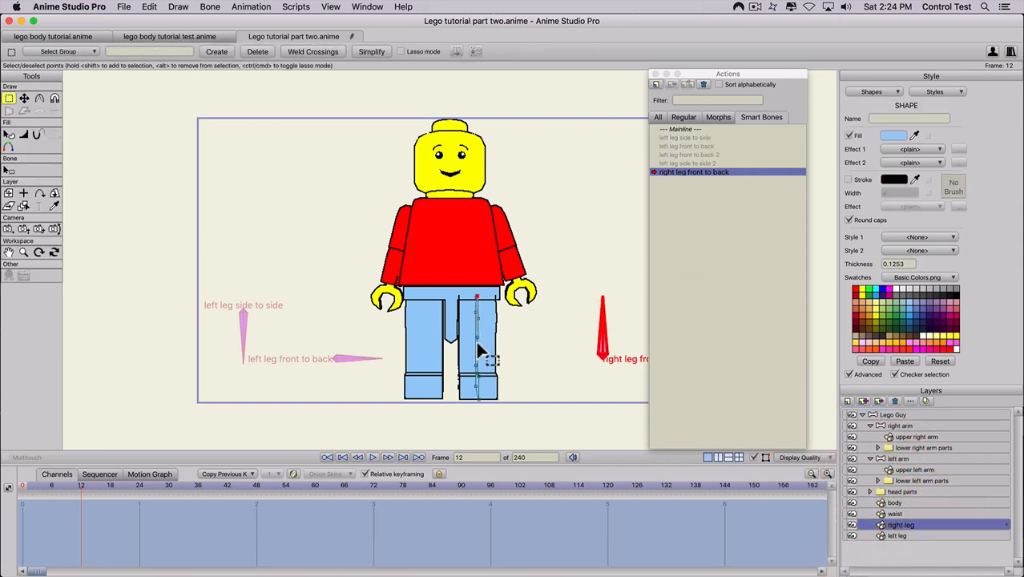
left_click(8, 194)
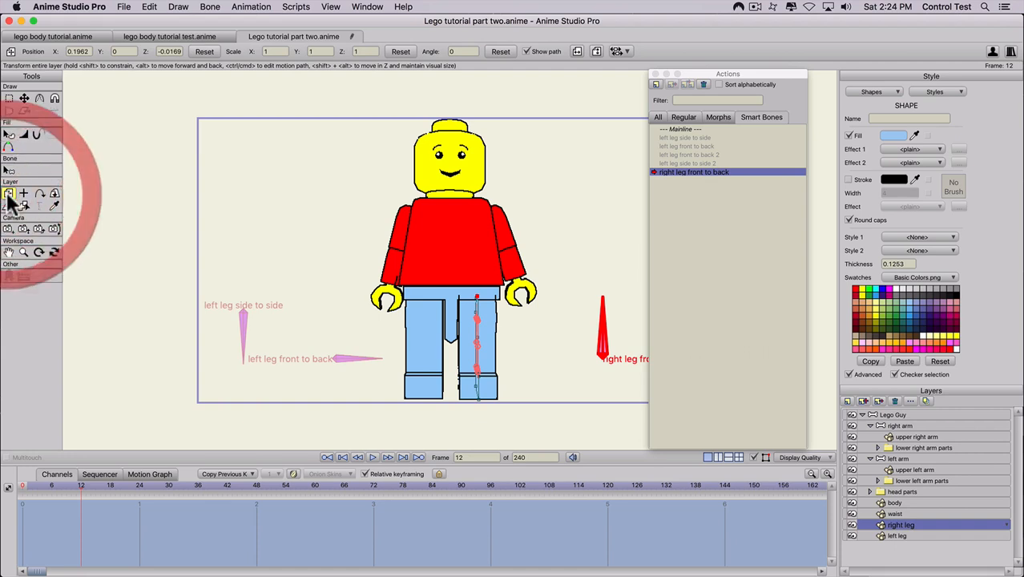
left_click(443, 48)
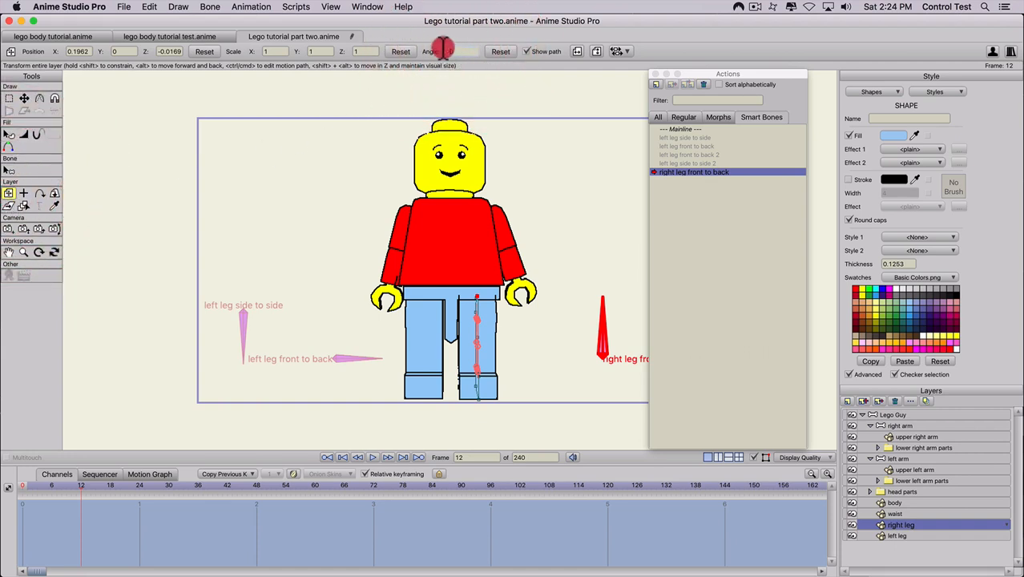
type("90")
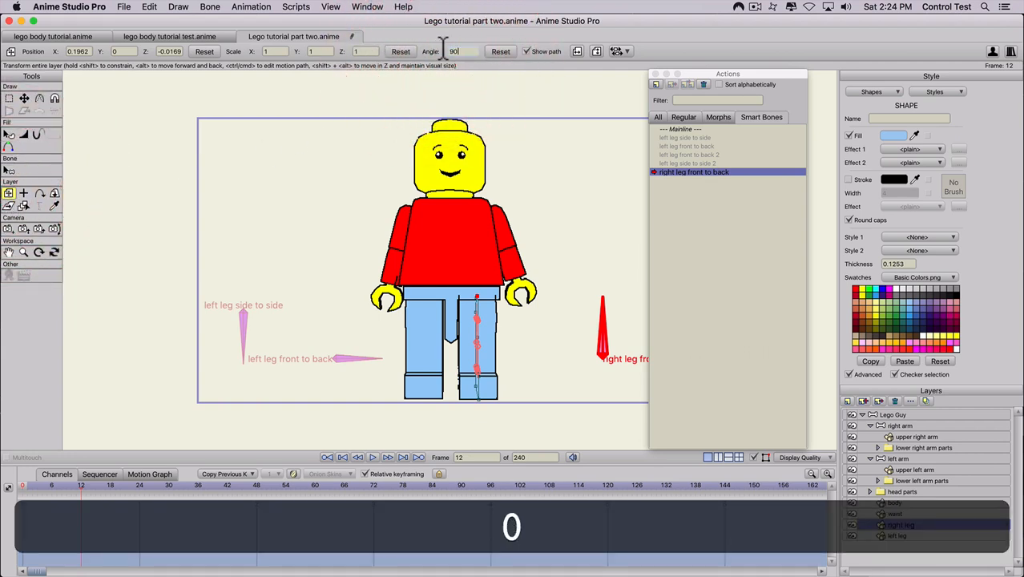
key("Return")
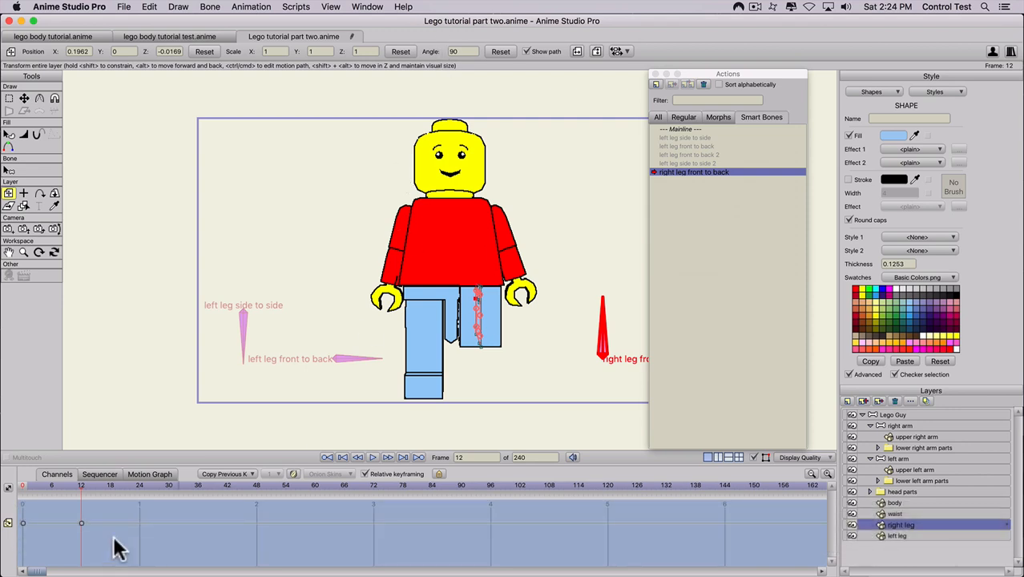
left_click_drag(46, 490, 8, 487)
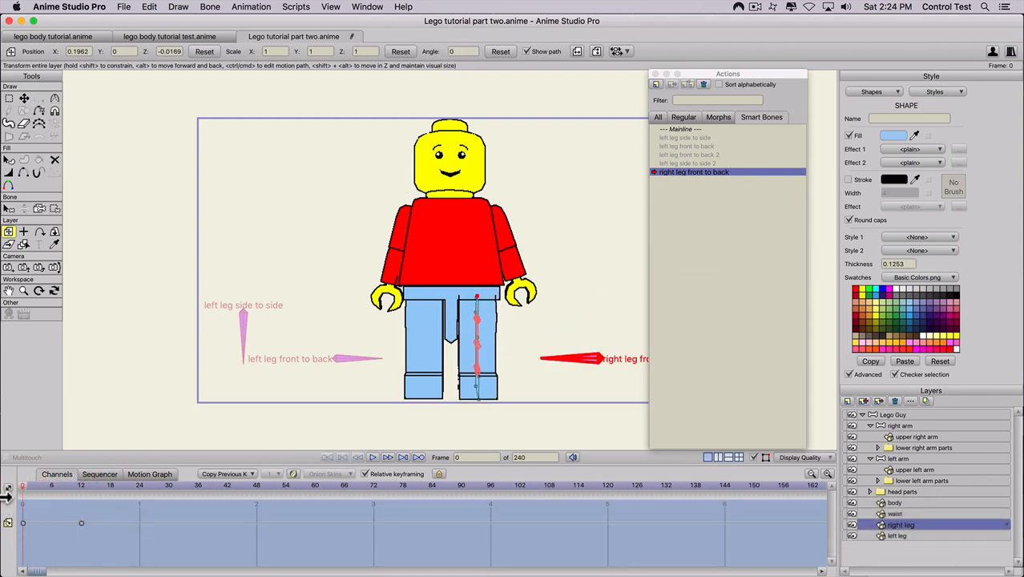
left_click(676, 128)
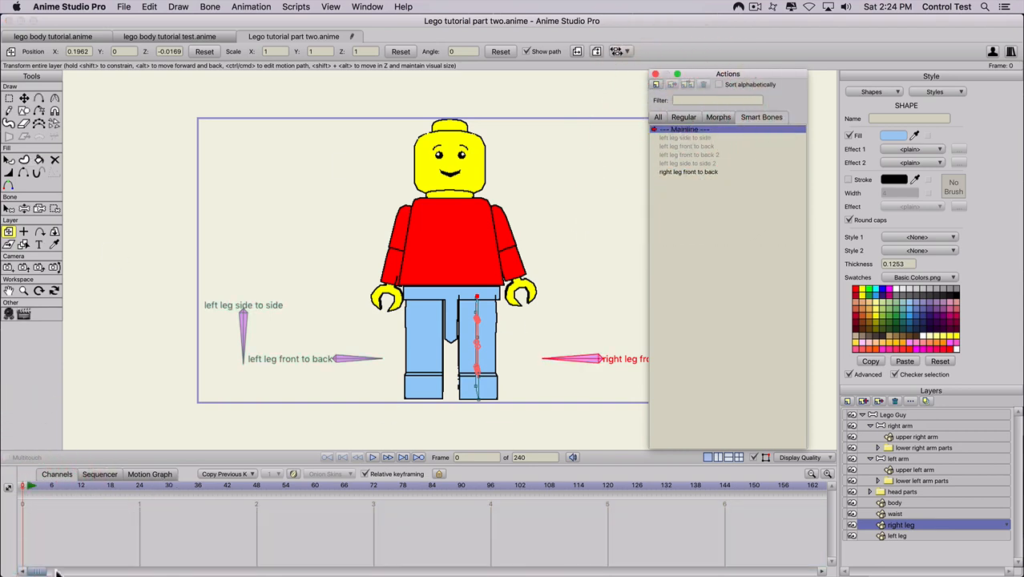
On the Lego Guy layer, create a second smart bone action named "right leg front to back 2"
left_click(889, 414)
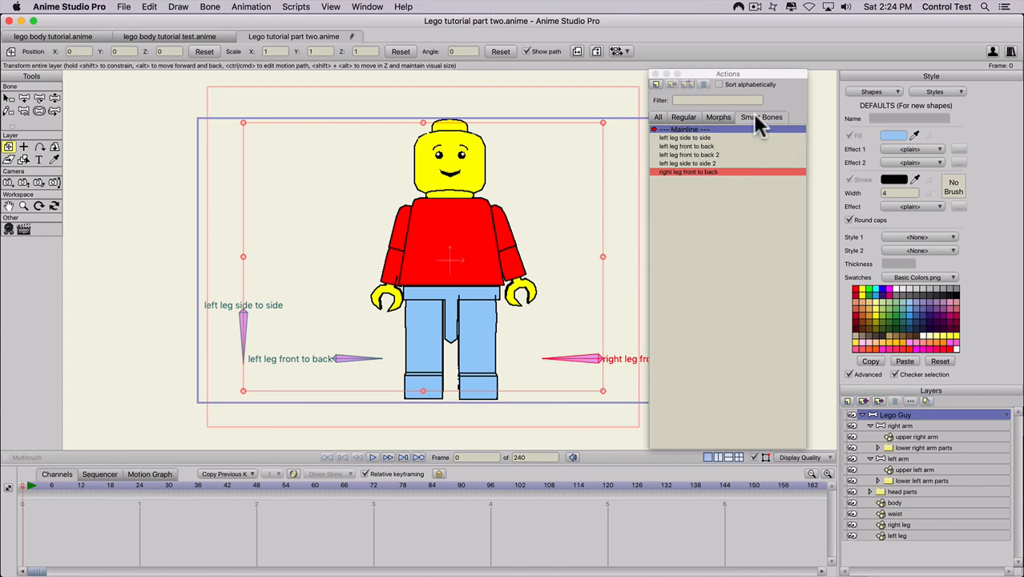
left_click(656, 86)
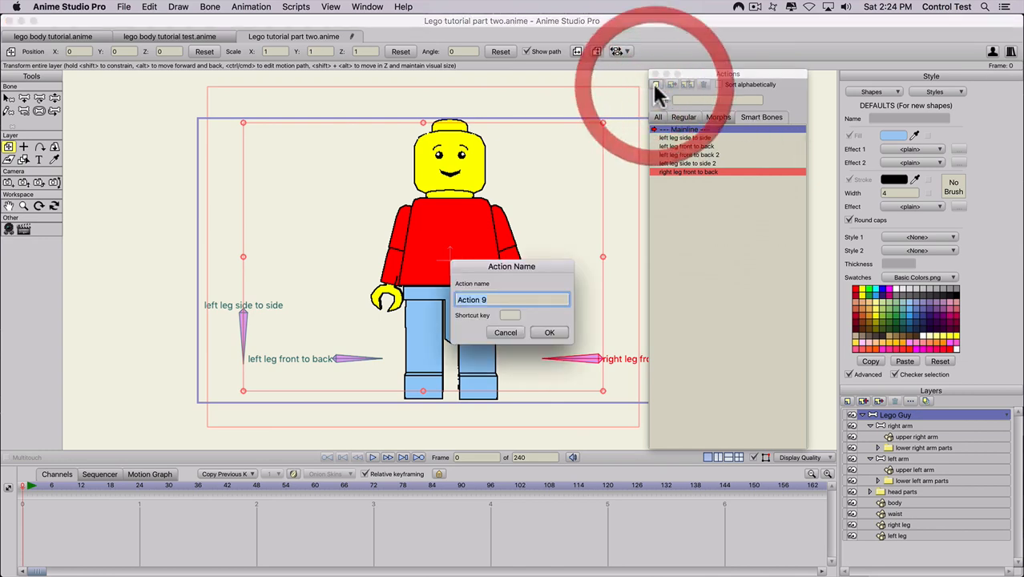
key("super+v")
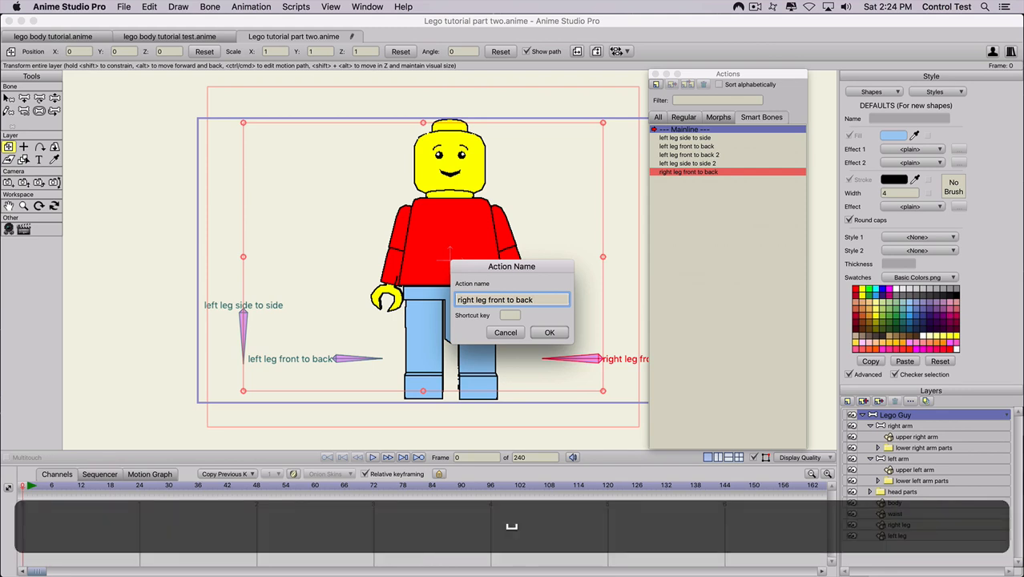
type("2")
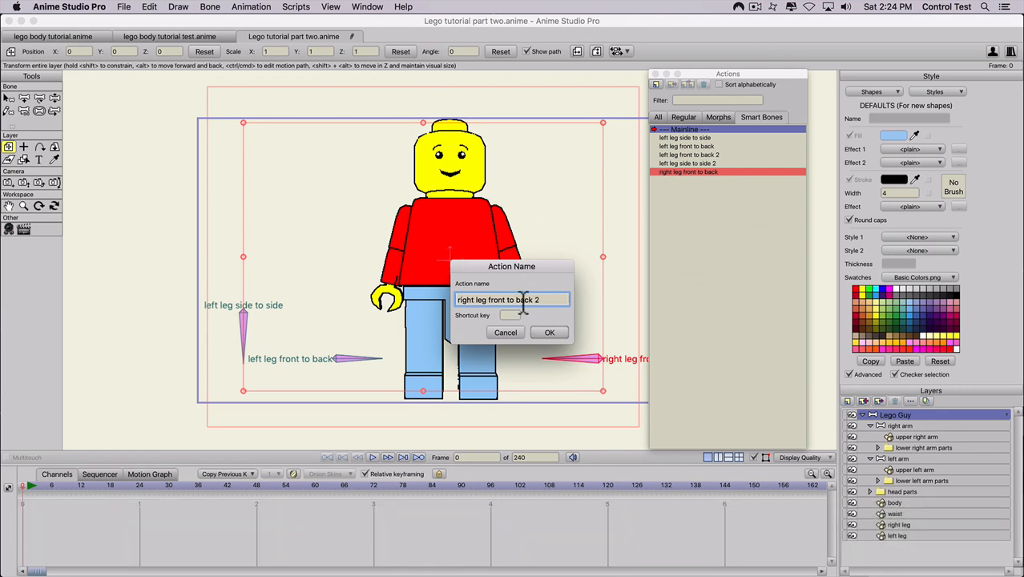
left_click(550, 335)
left_click(548, 337)
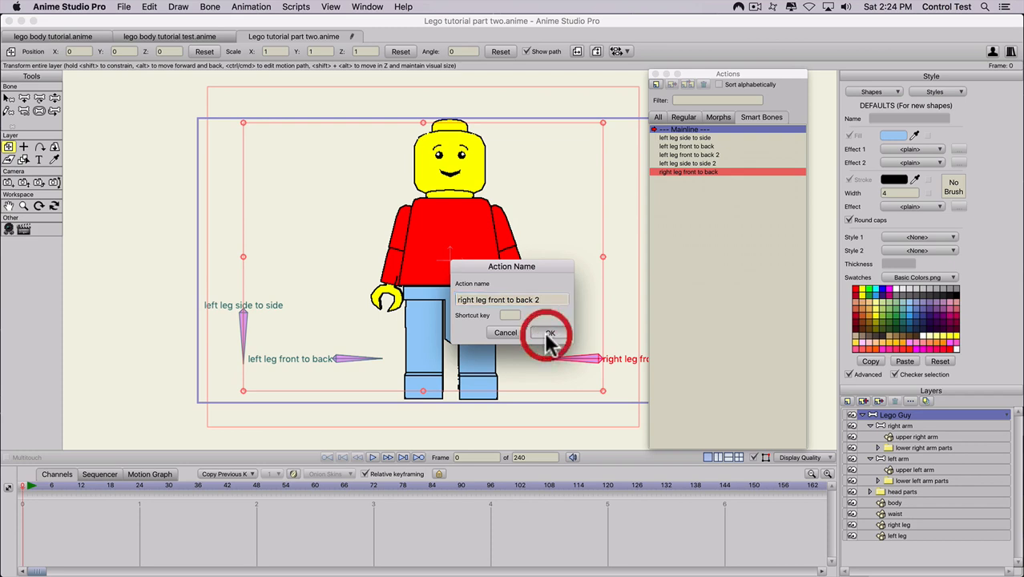
At frame 12 of the second action, rotate the "right leg front to back" bone straight down to an angle of 270
left_click(79, 486)
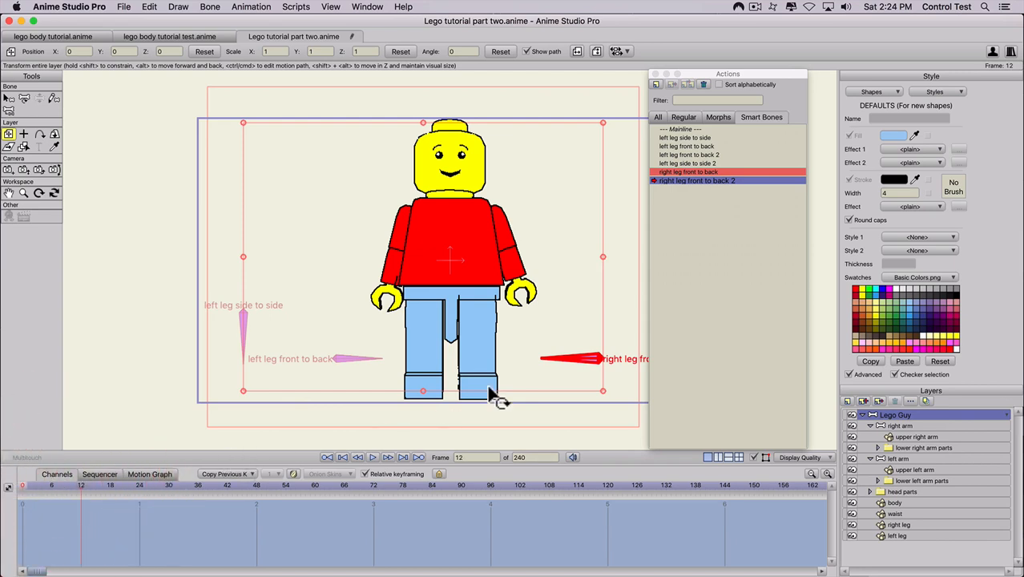
key("t")
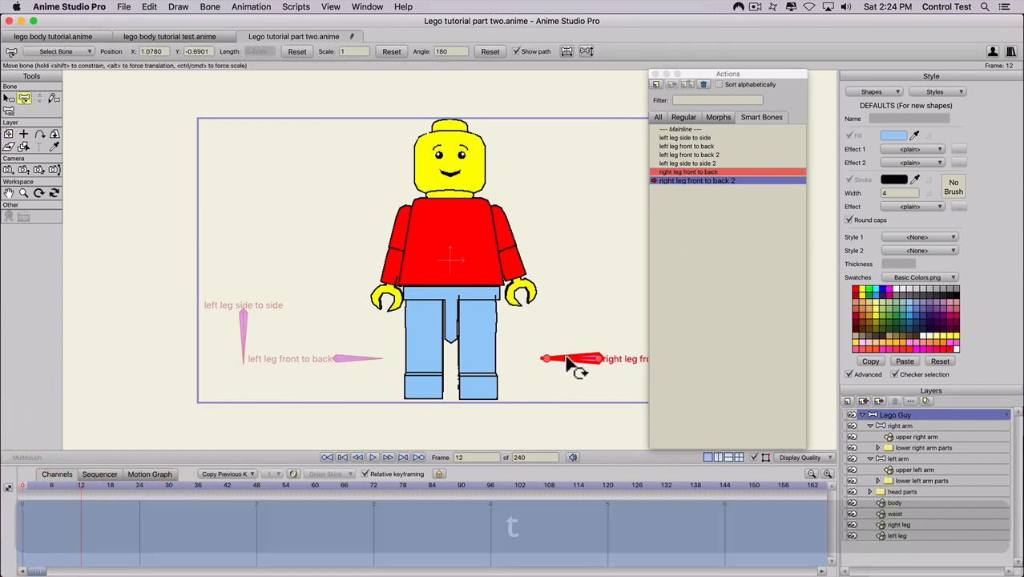
left_click_drag(572, 366, 611, 392)
key("shift")
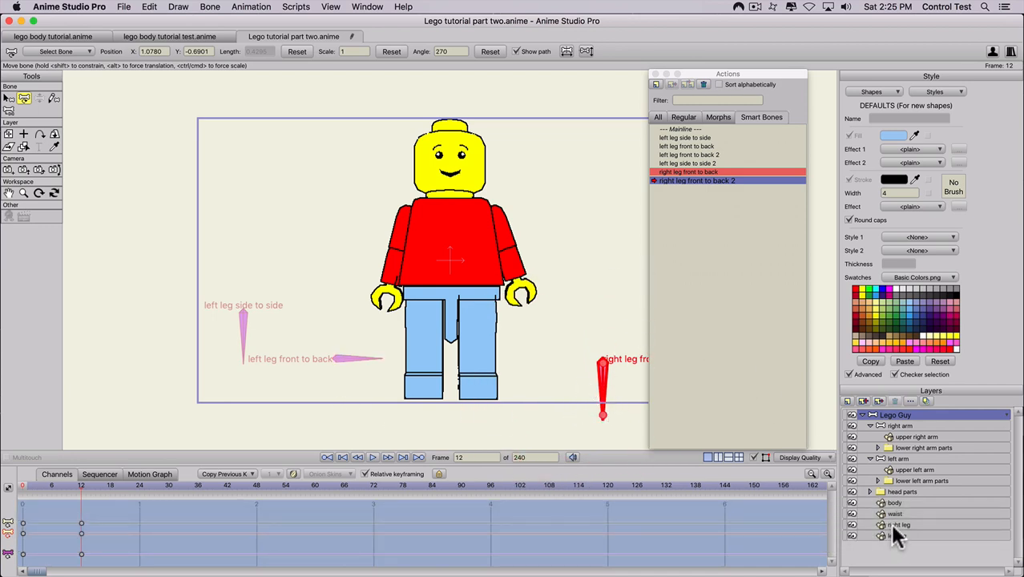
Set the right leg layer's angle to -90 at frame 12 of the second action, and return to the Mainline at frame 0
left_click(892, 523)
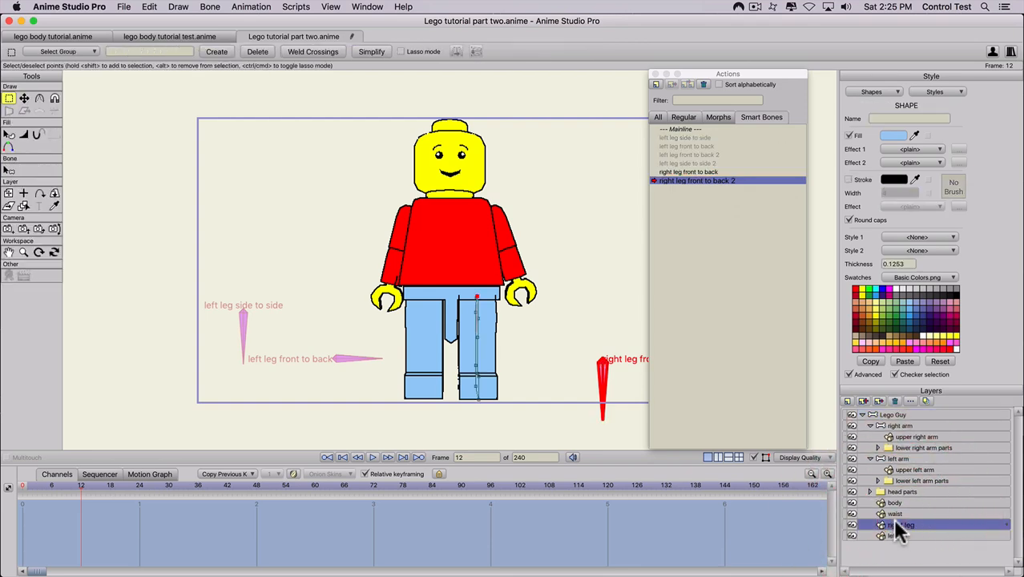
left_click(8, 194)
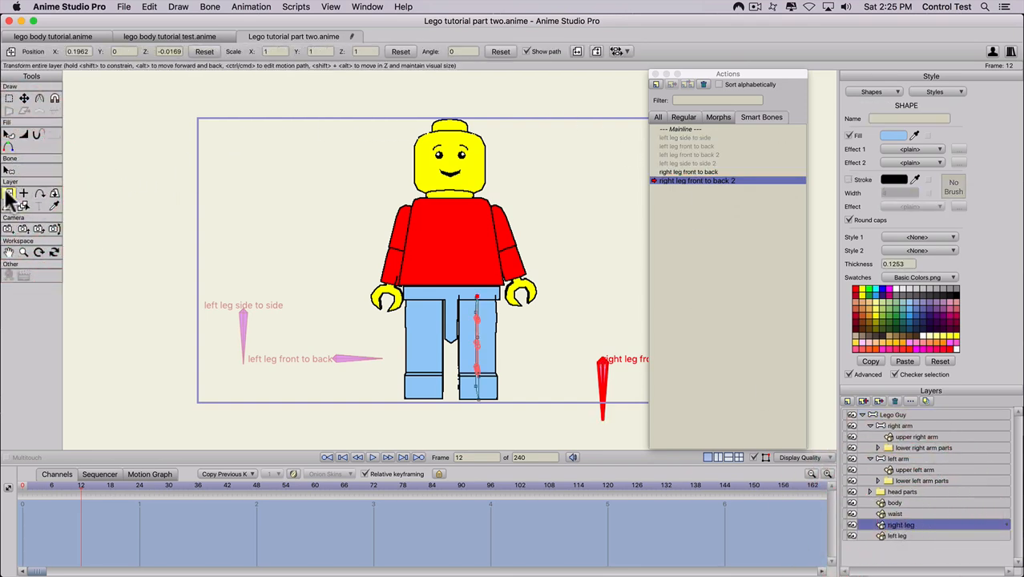
left_click(460, 51)
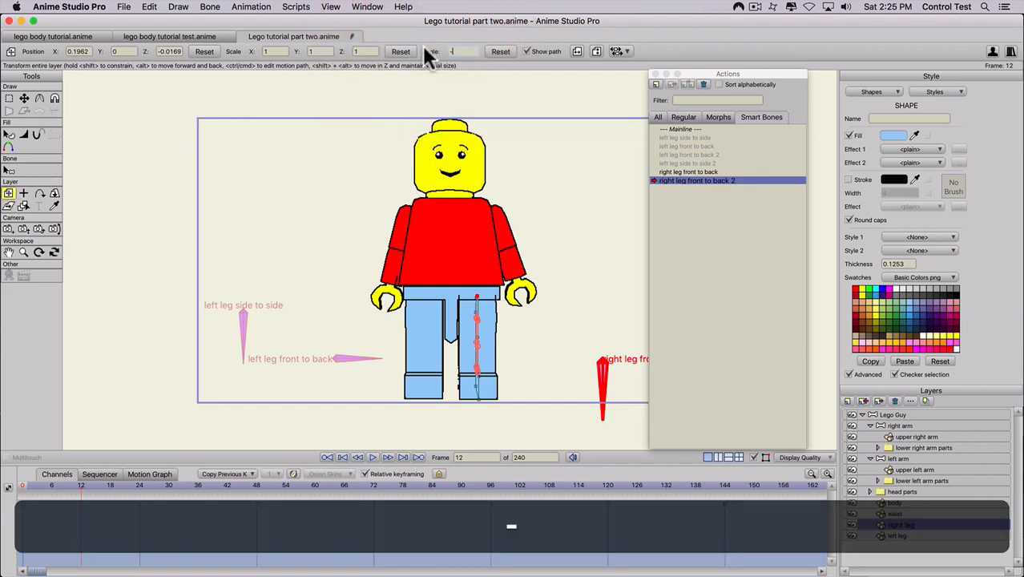
type("-90")
key("Return")
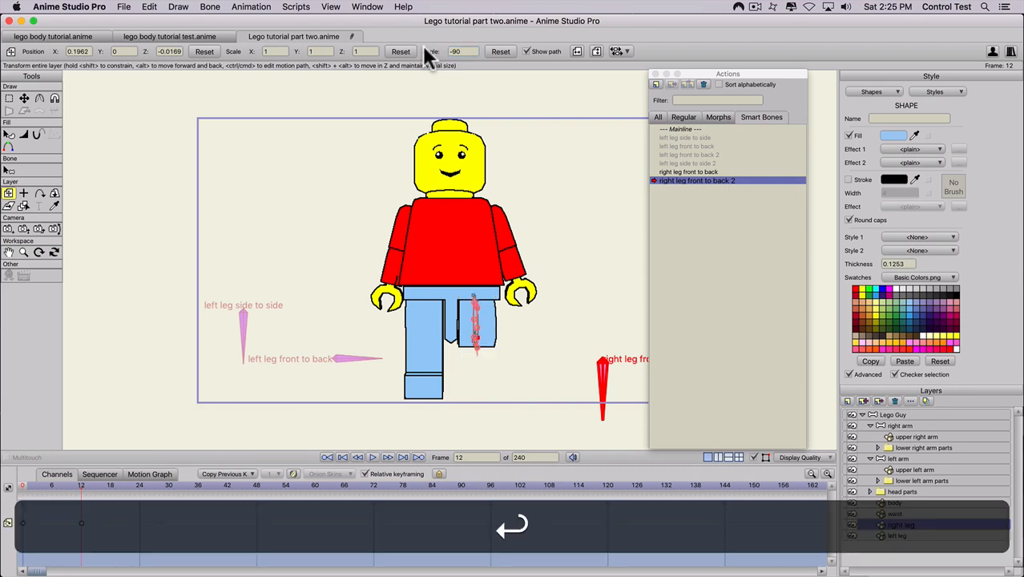
left_click_drag(63, 486, 25, 481)
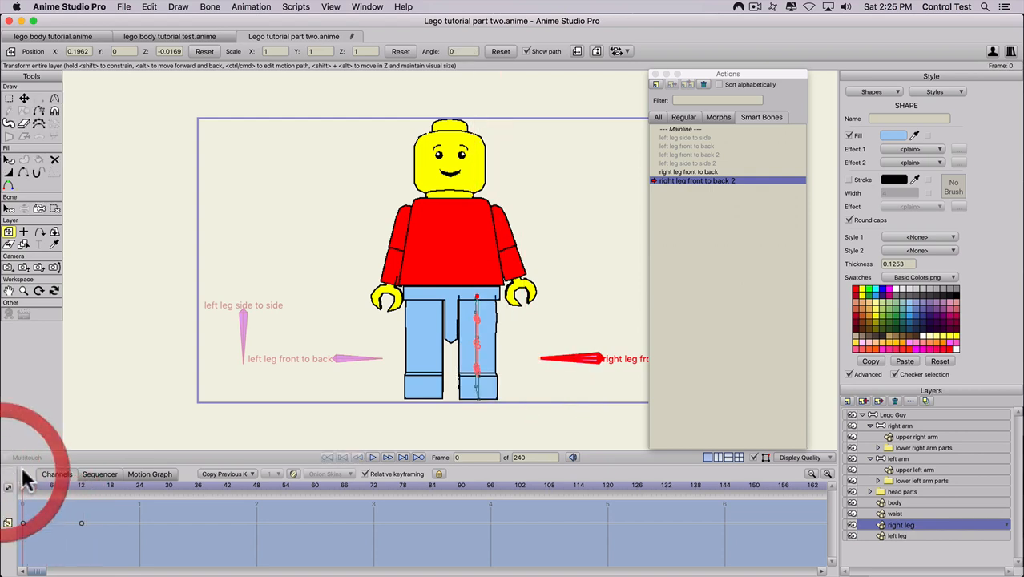
left_click(682, 129)
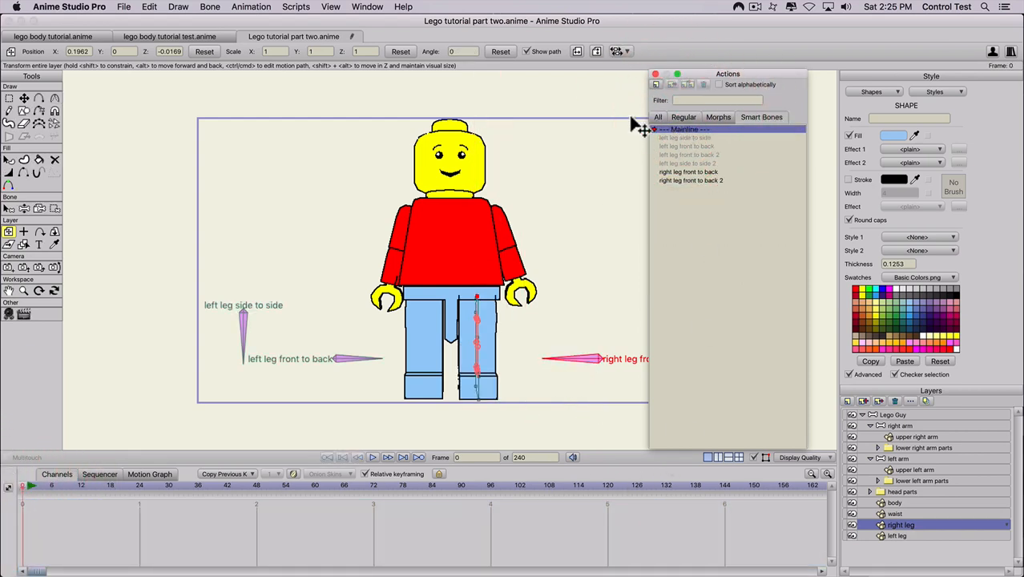
Move the Actions window clear of the figure and deselect the "right leg front to back" bone
left_click_drag(708, 77, 728, 74)
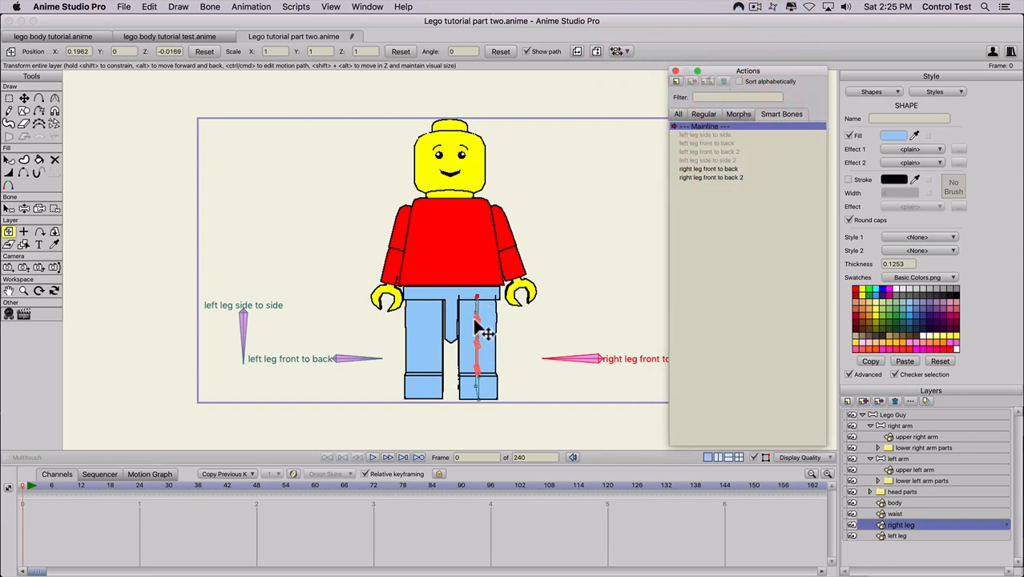
left_click(8, 490)
left_click_drag(377, 384, 297, 338)
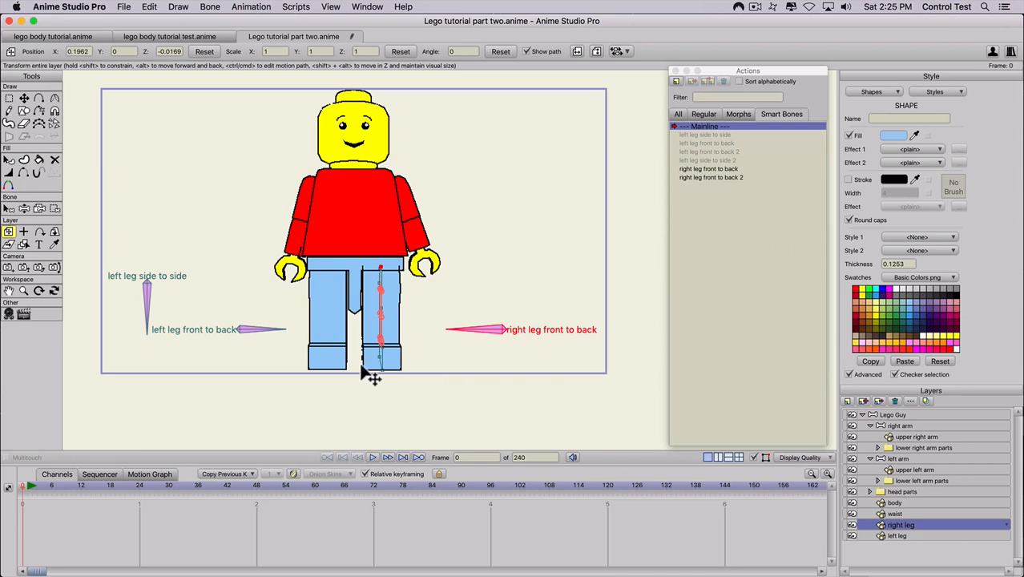
key("b")
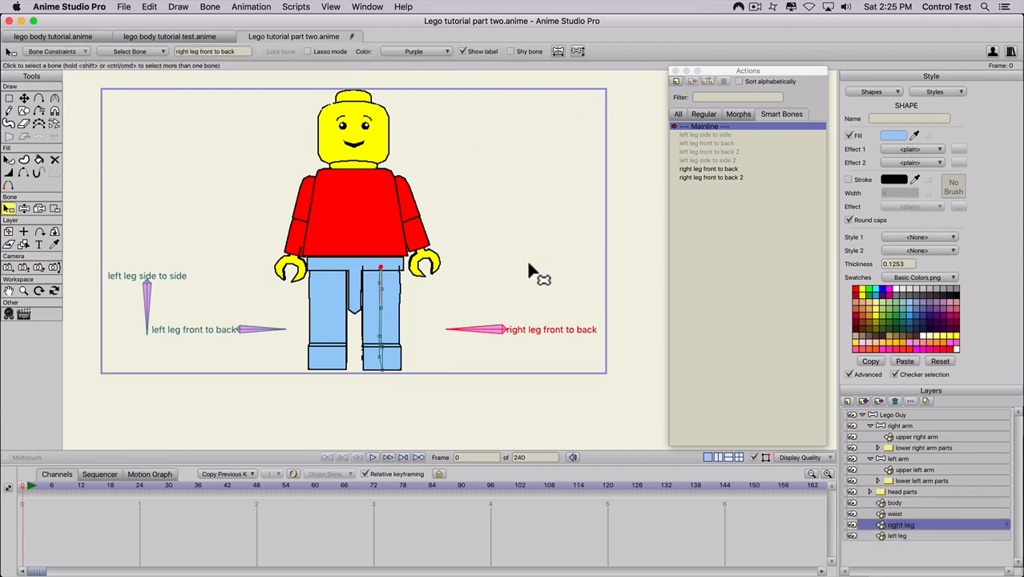
left_click(522, 269)
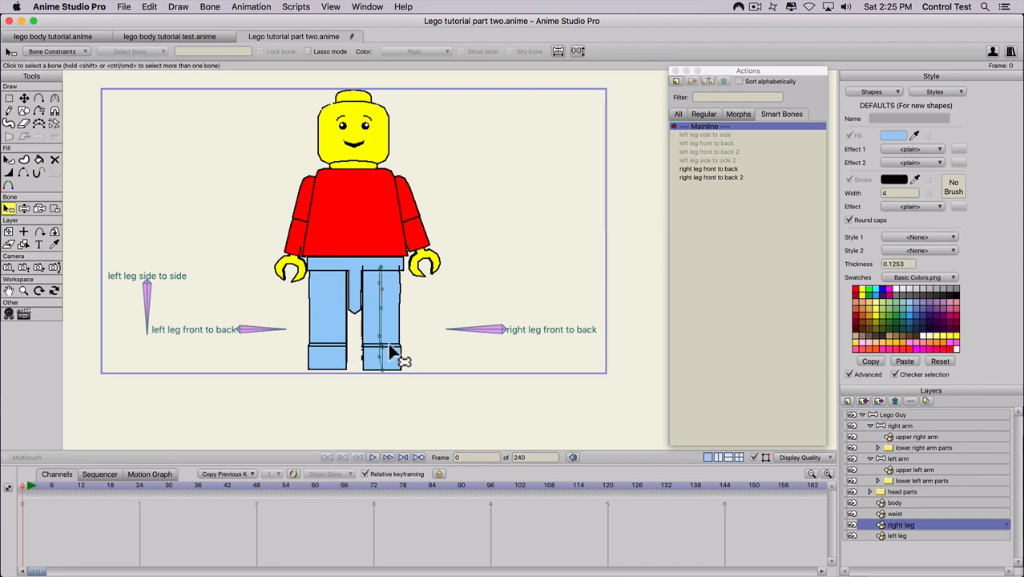
key("a")
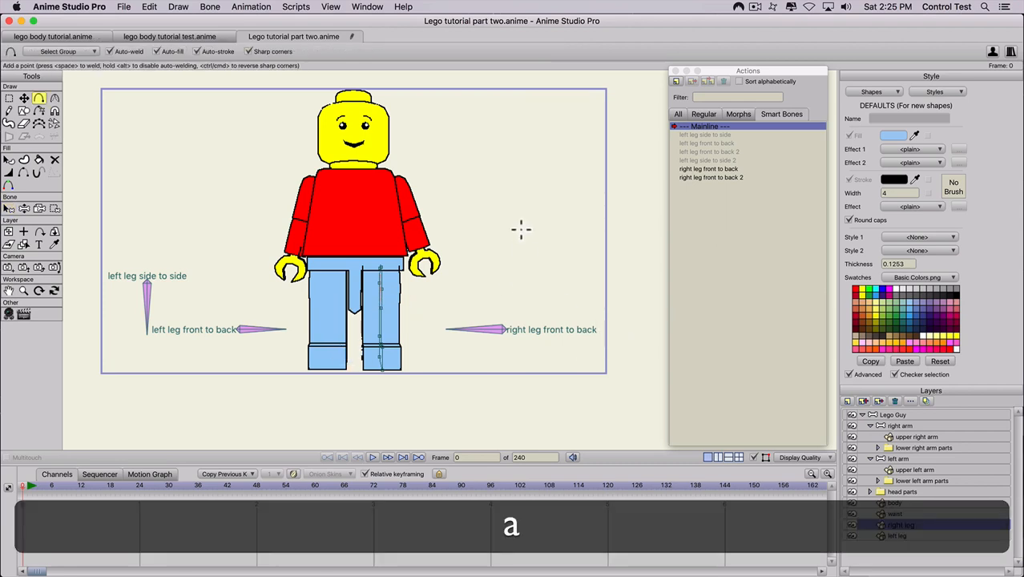
left_click_drag(524, 253, 523, 296)
key("shift+super+z")
key("super+z")
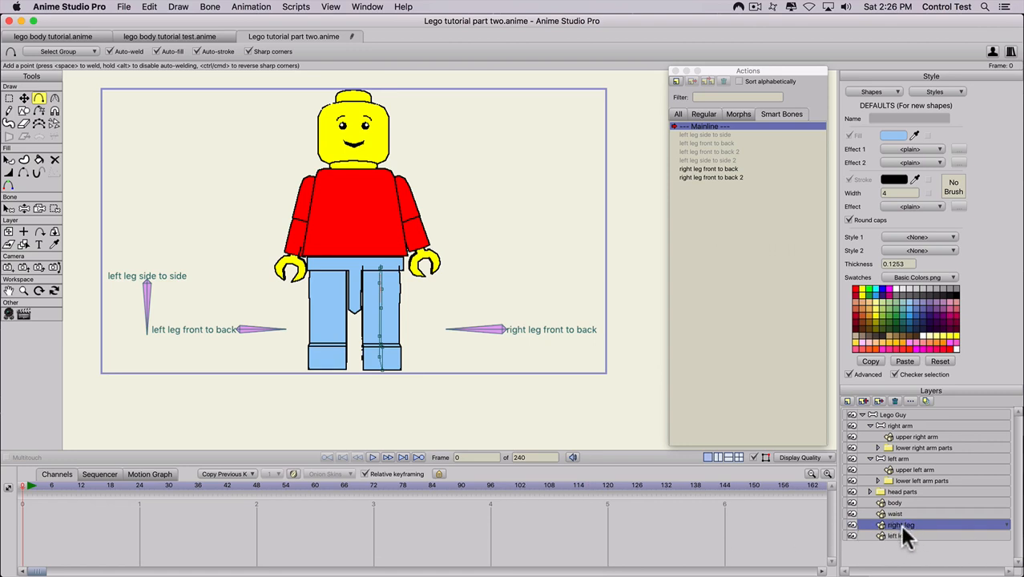
On the Lego Guy layer, draw a vertical bone downward above the "right leg front to back" bone and set its strength to 0
left_click(887, 412)
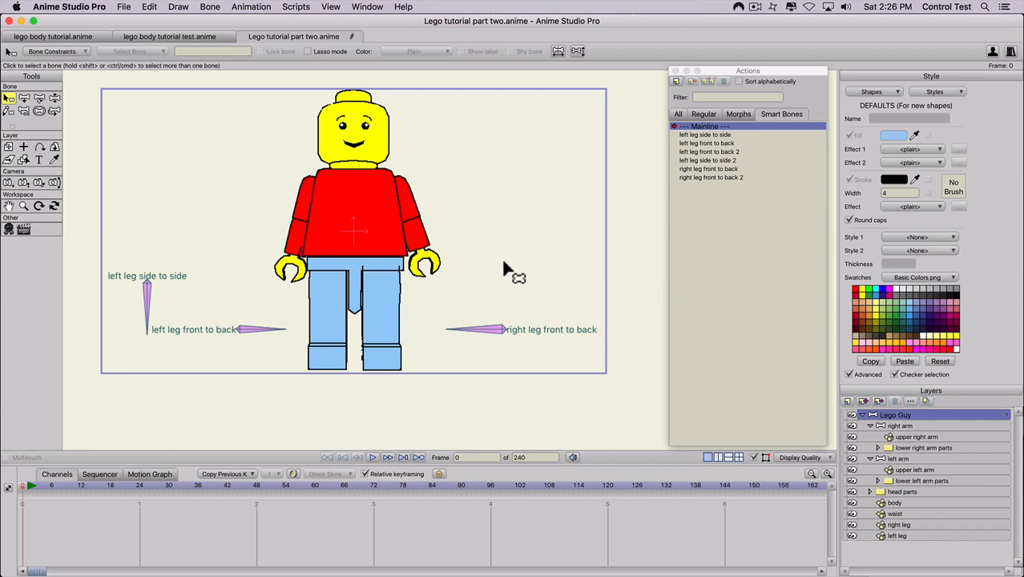
key("a")
left_click_drag(539, 242, 538, 297)
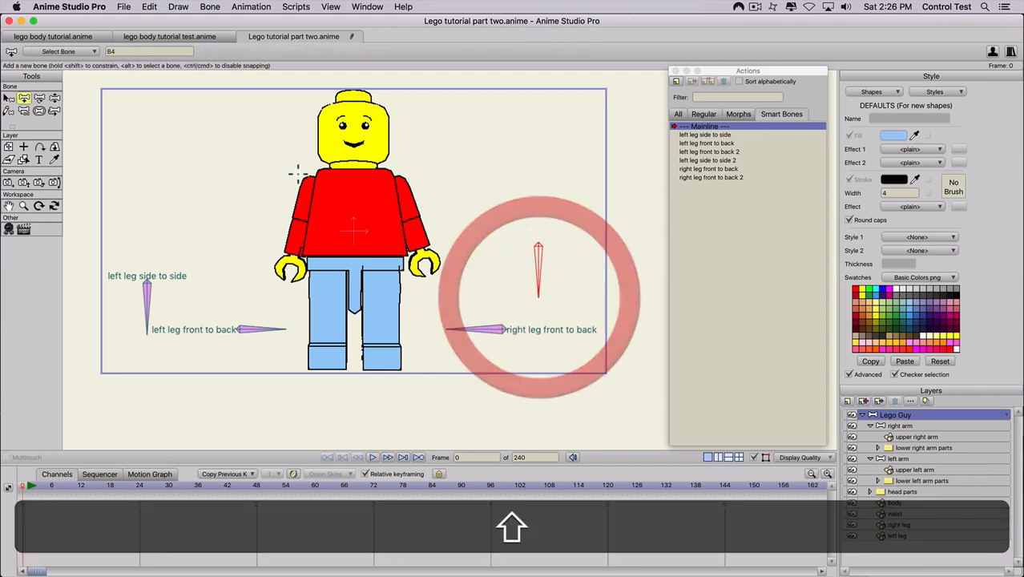
left_click(37, 109)
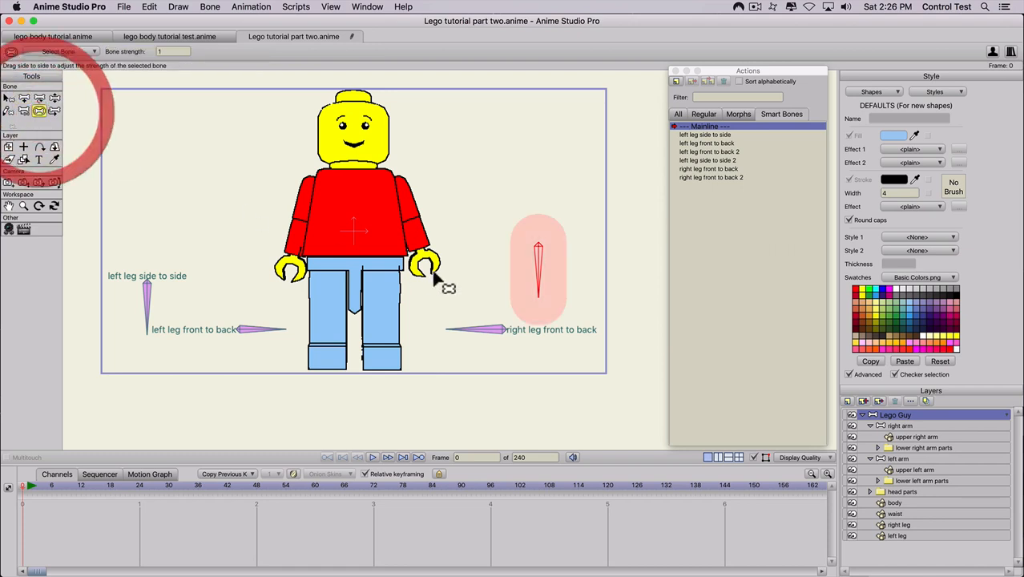
left_click(531, 285)
left_click_drag(530, 285, 404, 286)
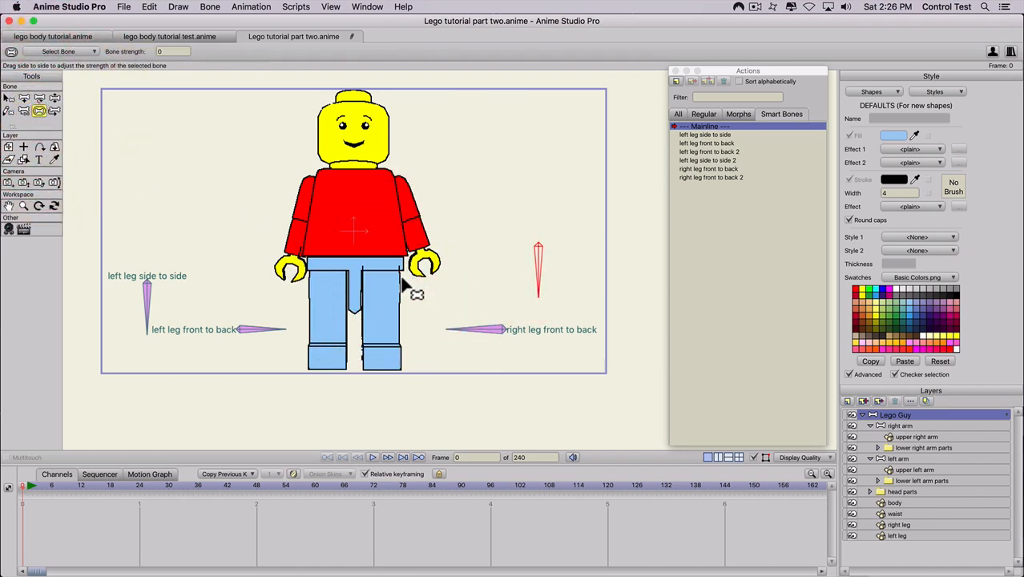
Name the new bone "right leg side to side" and copy that name
key("b")
left_click(140, 52)
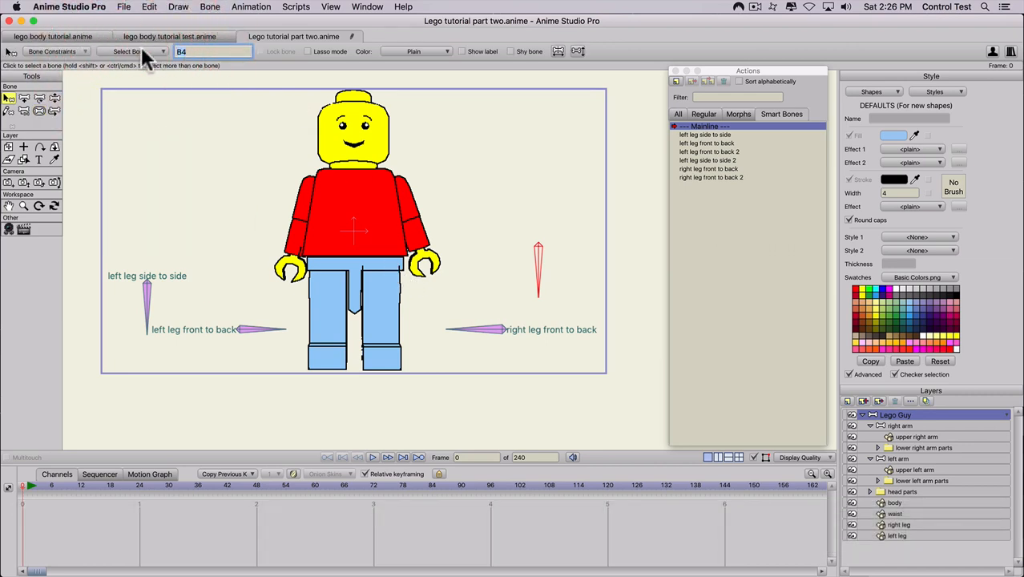
type("right leg ")
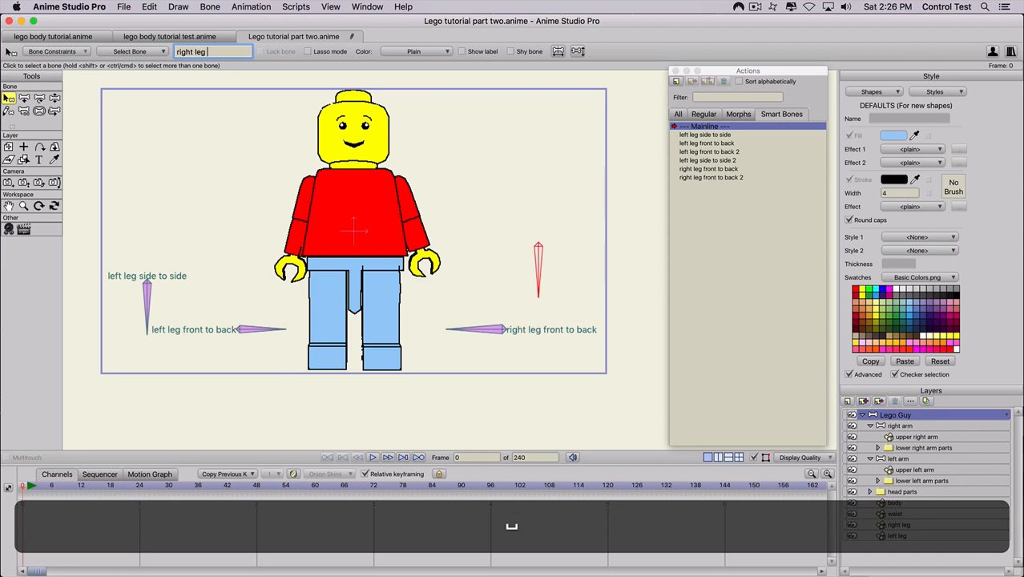
type("side to side")
key("Return")
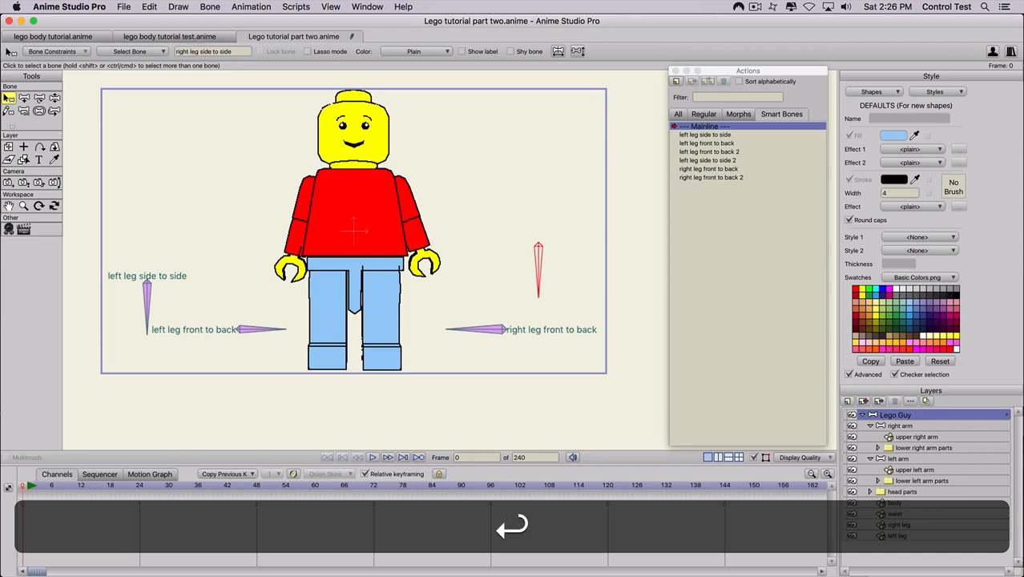
left_click(203, 52)
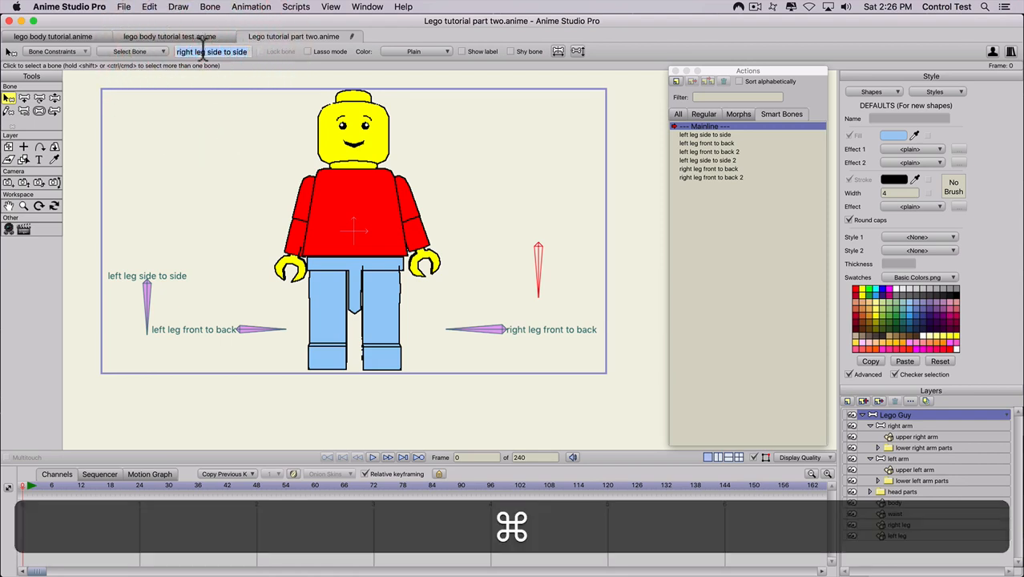
key("super+c")
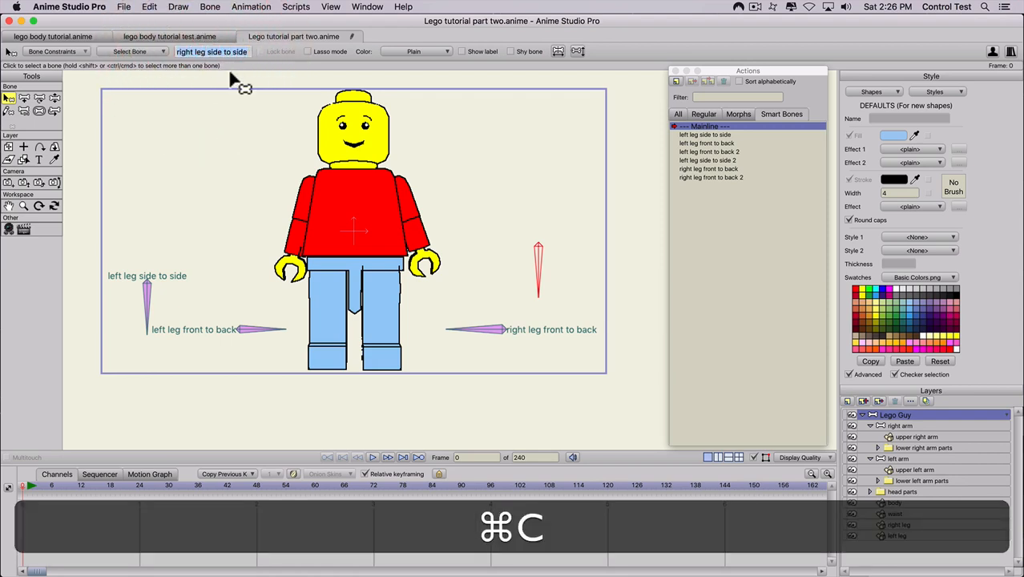
Color the "right leg side to side" bone purple and show its label
left_click(408, 52)
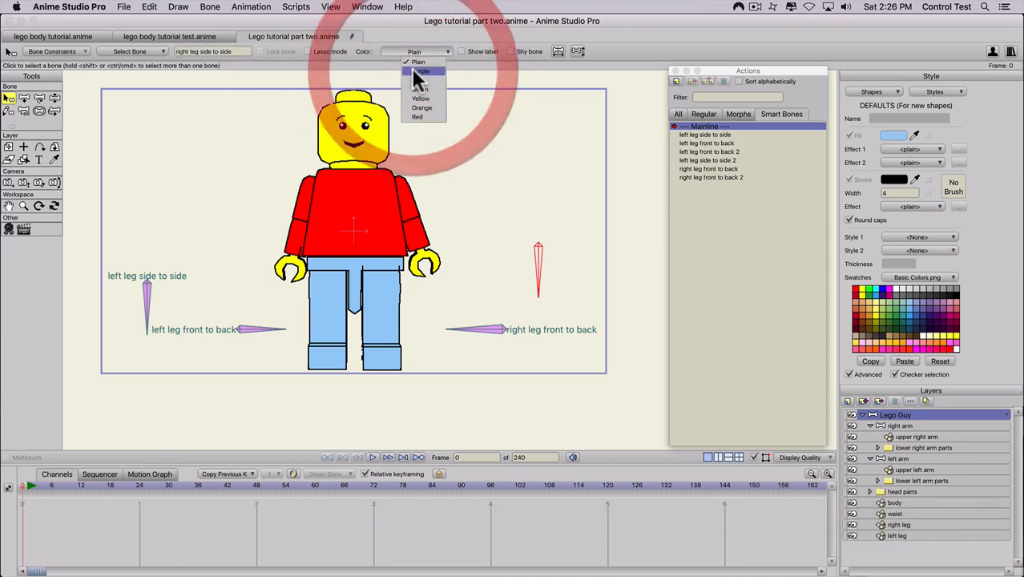
left_click(412, 71)
left_click(462, 51)
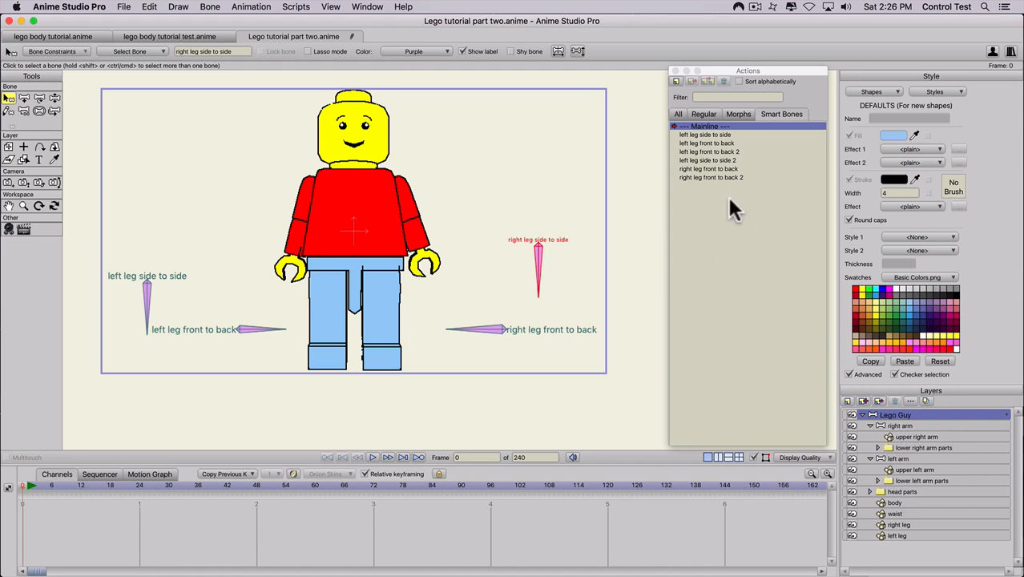
Create a smart bone action named "right leg side to side" using the copied bone name
left_click(675, 81)
key("super")
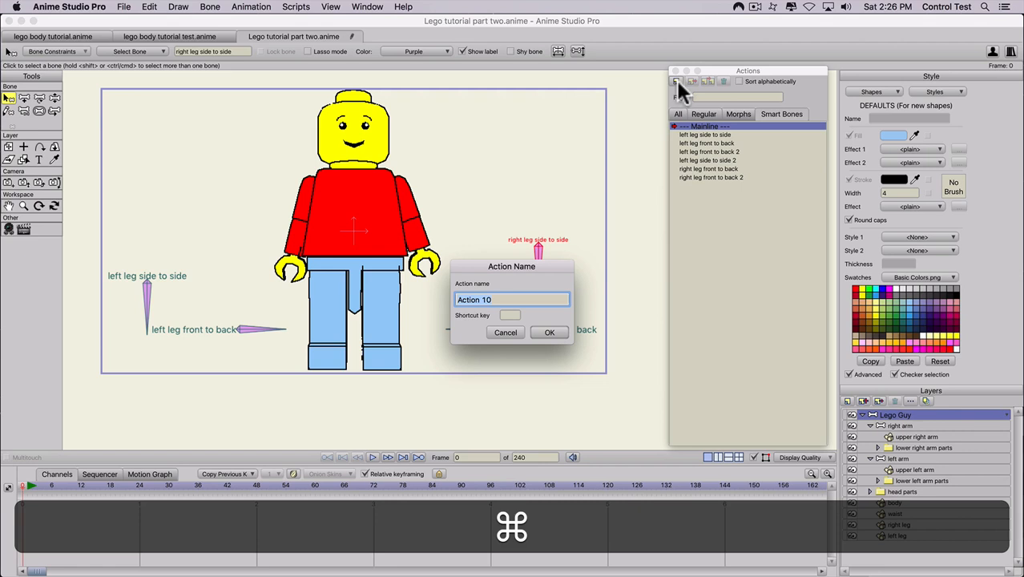
key("super+v")
left_click(542, 334)
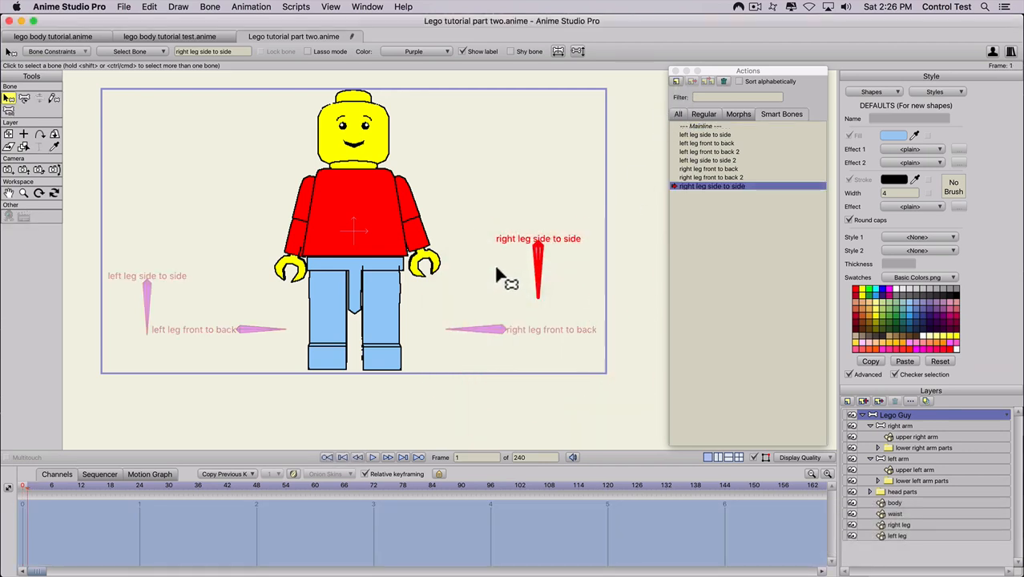
At frame 12 of the action, rotate the "right leg side to side" bone outward to an angle of 360
left_click(80, 484)
key("t")
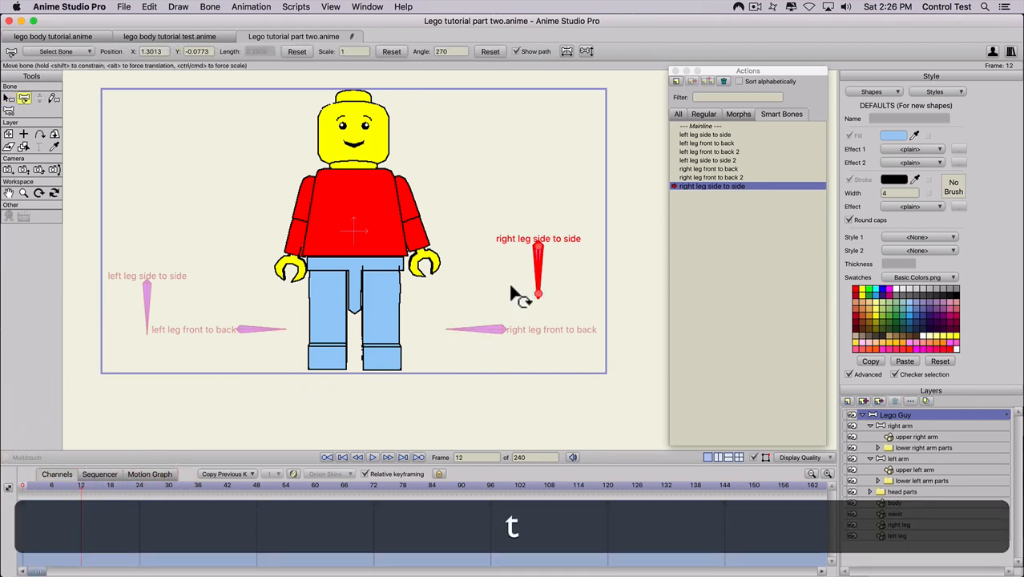
left_click_drag(539, 276, 570, 231)
key("shift")
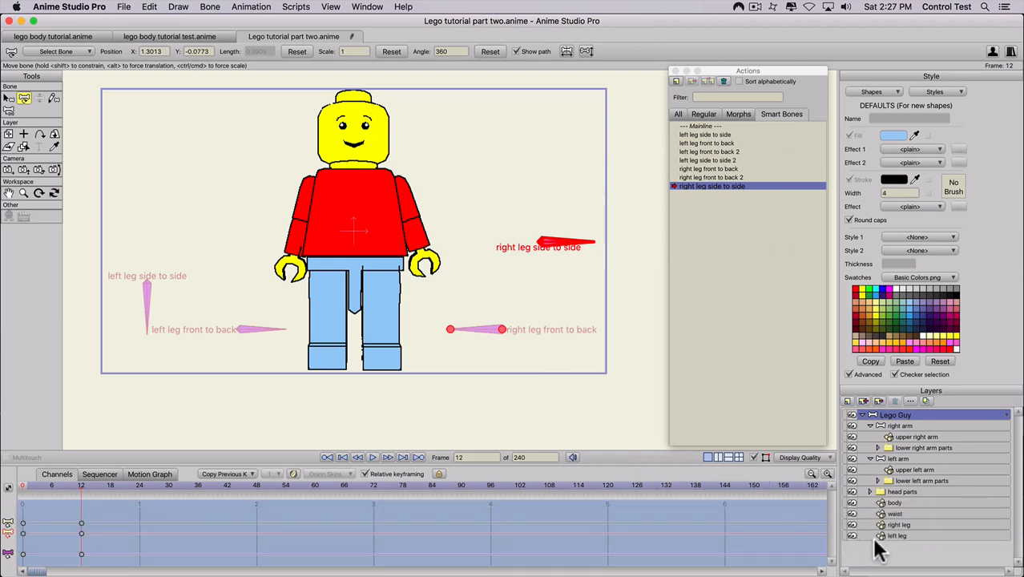
Rotate the right leg layer to an X rotation of 90 at frame 12, and return to the Mainline
left_click(888, 523)
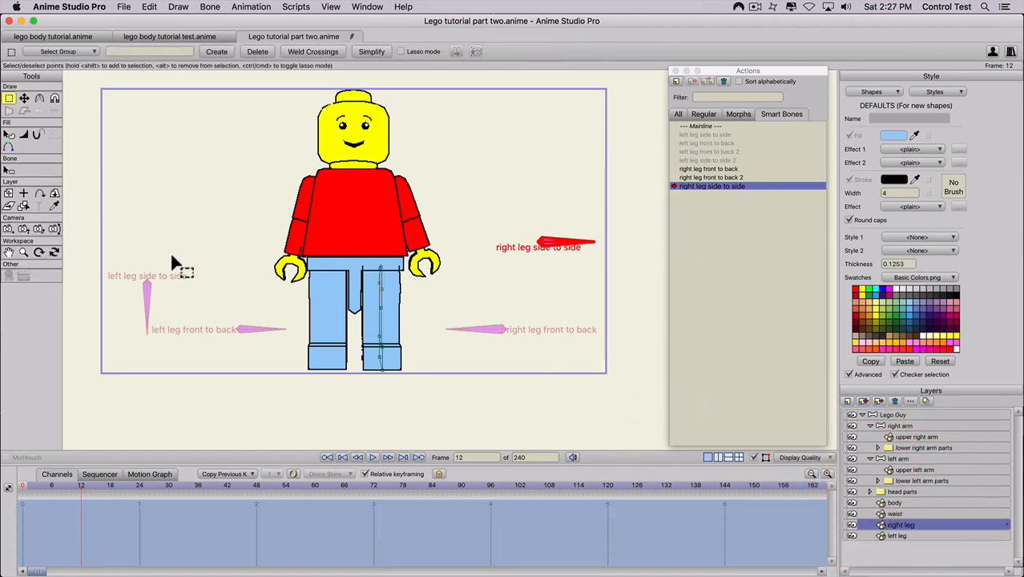
left_click(54, 193)
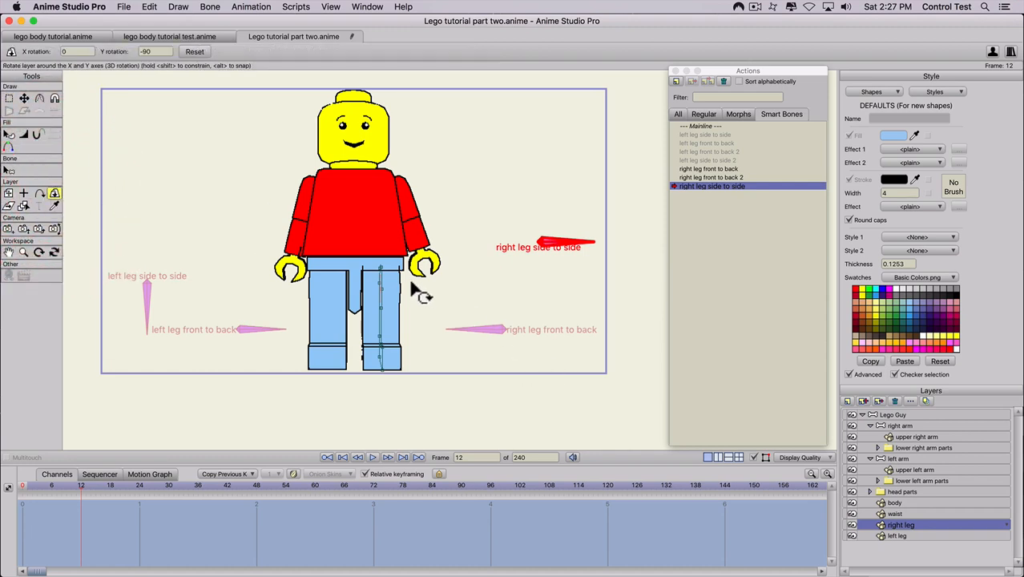
left_click_drag(411, 336, 416, 363)
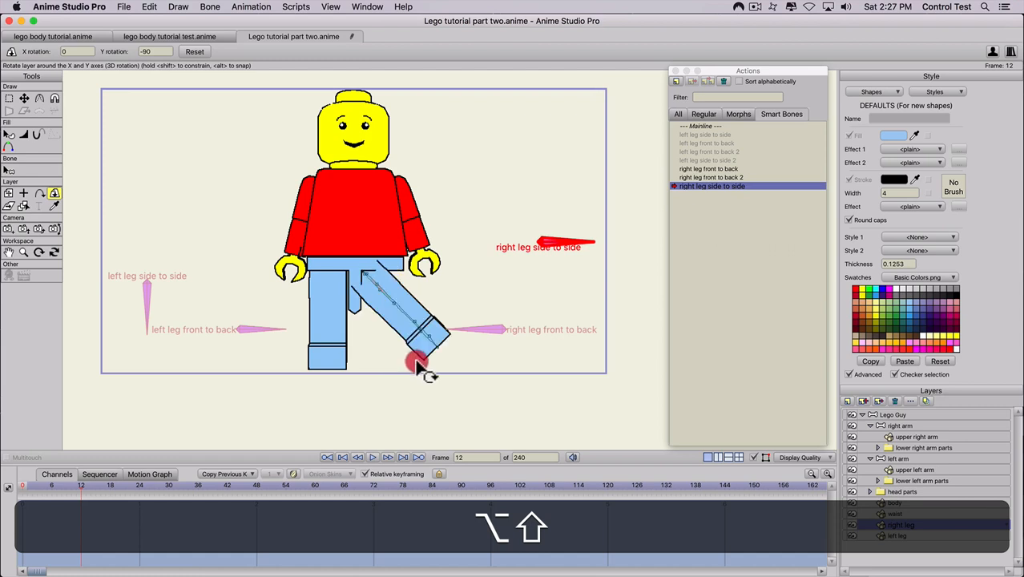
mouse_move(417, 362)
left_mouse_down()
mouse_move(418, 444)
mouse_move(419, 344)
left_mouse_up()
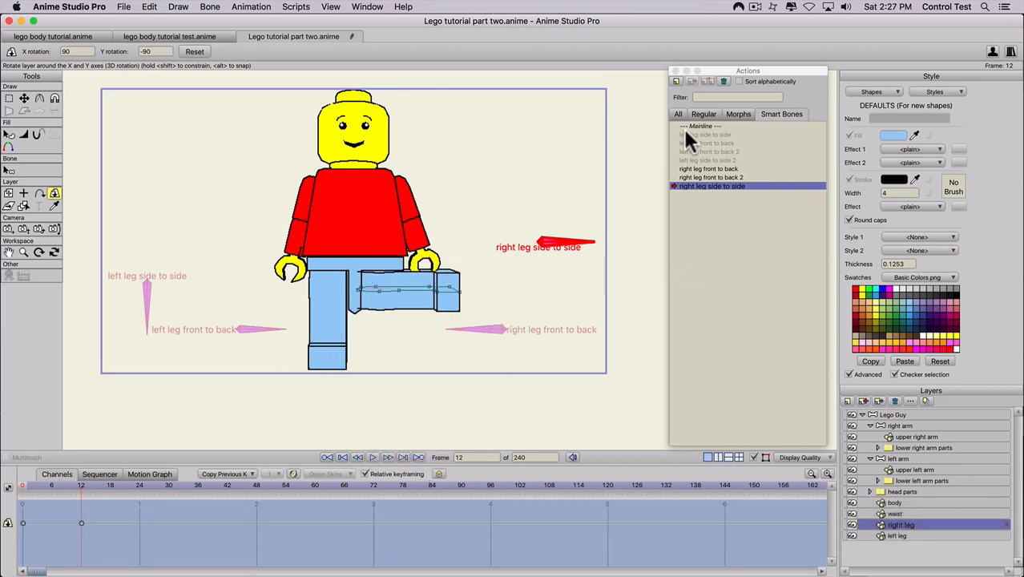
double_click(696, 126)
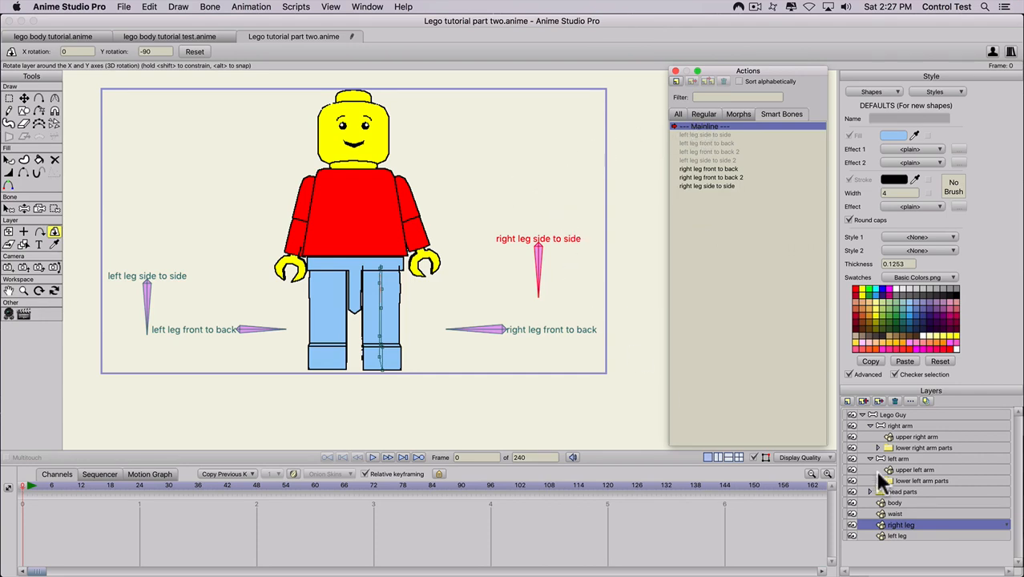
On the Lego Guy layer, create a second smart bone action named "right leg side to side 2"
left_click(890, 415)
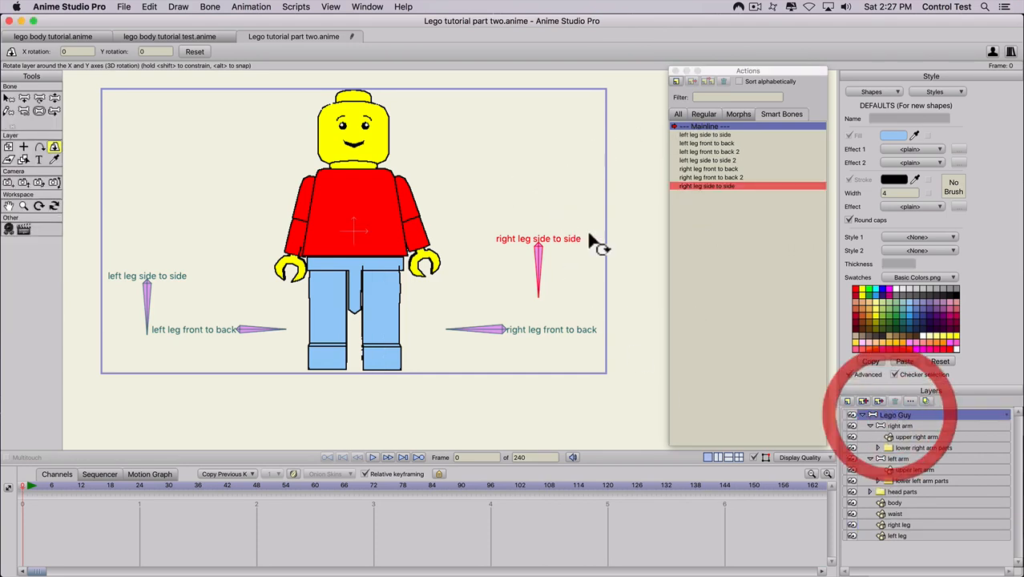
left_click(674, 81)
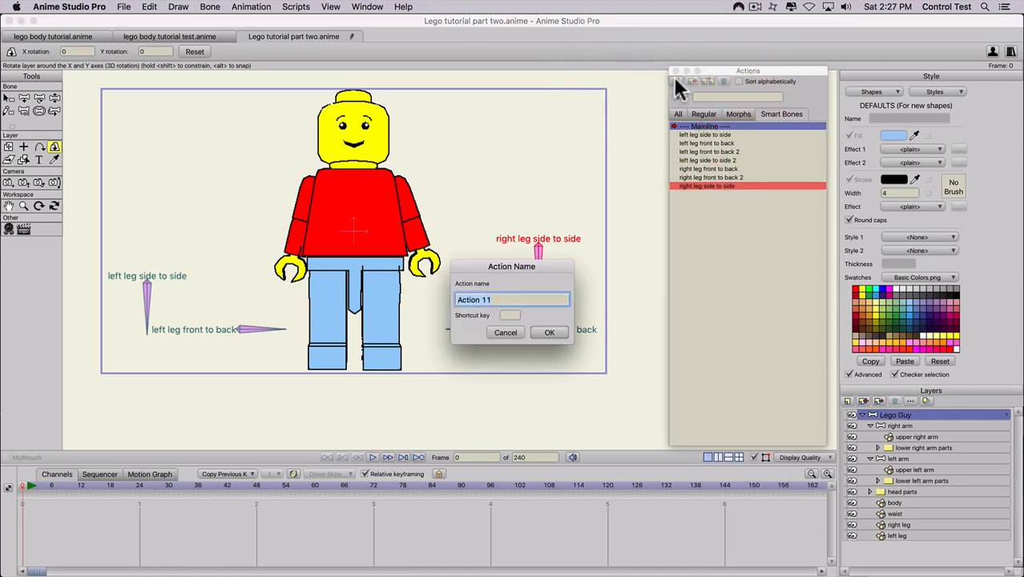
key("super")
key("super+v")
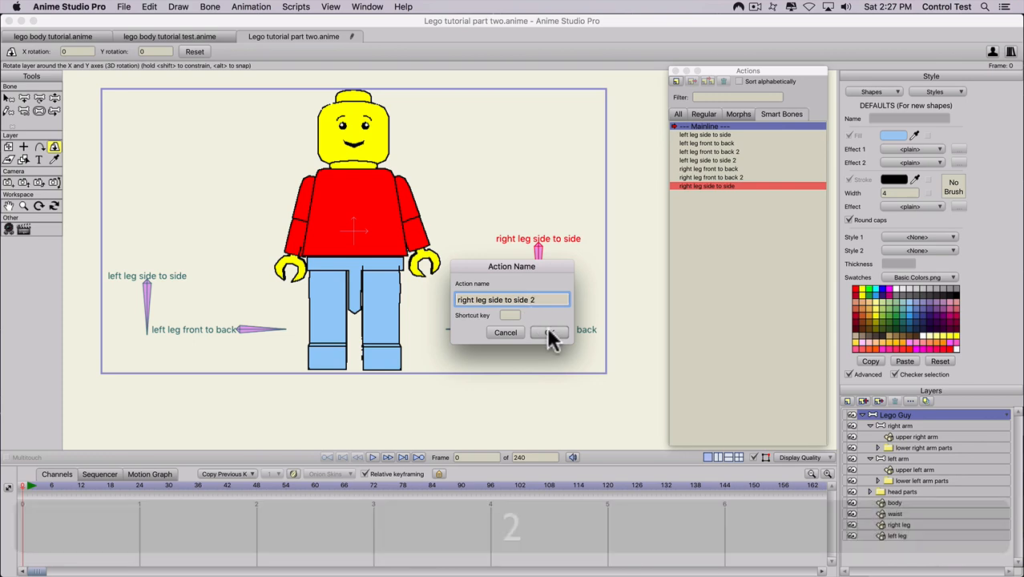
left_click(548, 331)
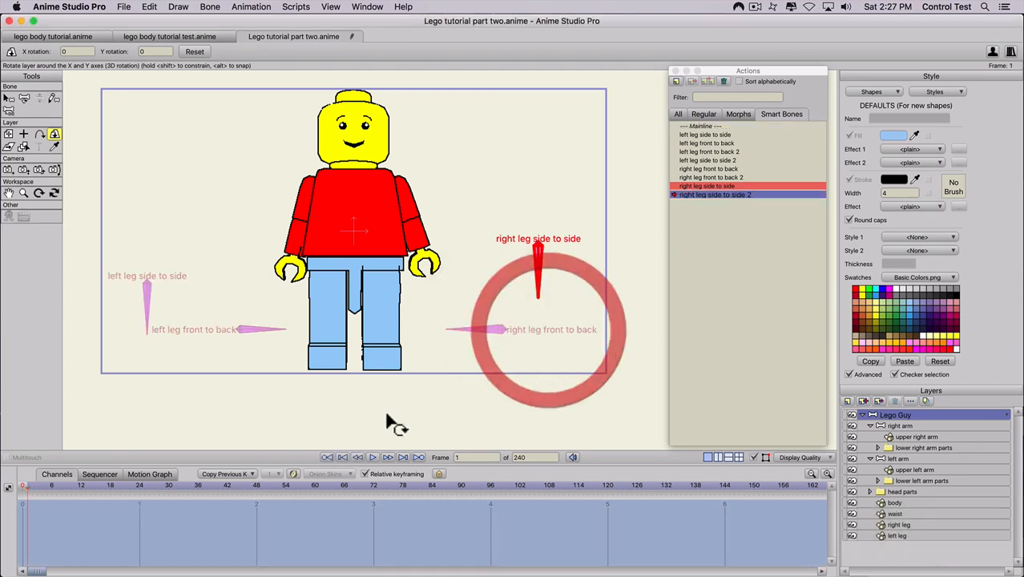
At frame 12 of the second action, rotate the "right leg side to side" bone toward the figure to an angle of 180
left_click(80, 484)
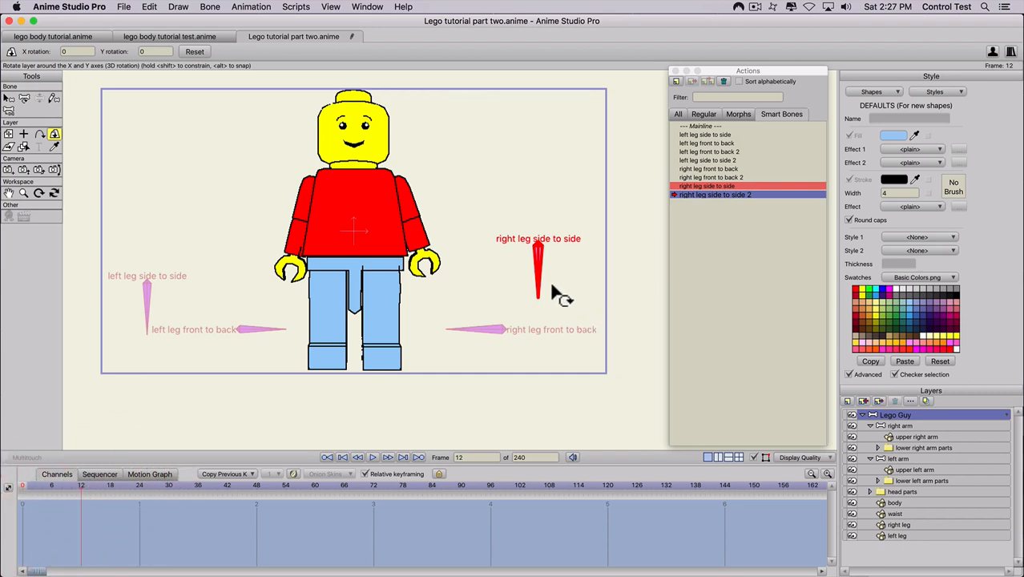
key("t")
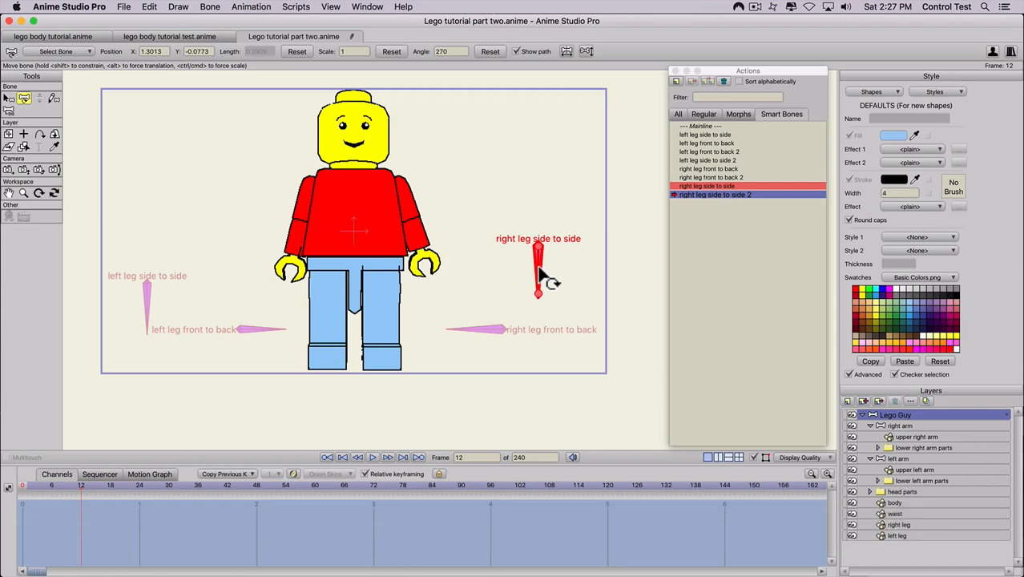
left_click_drag(539, 267, 475, 244)
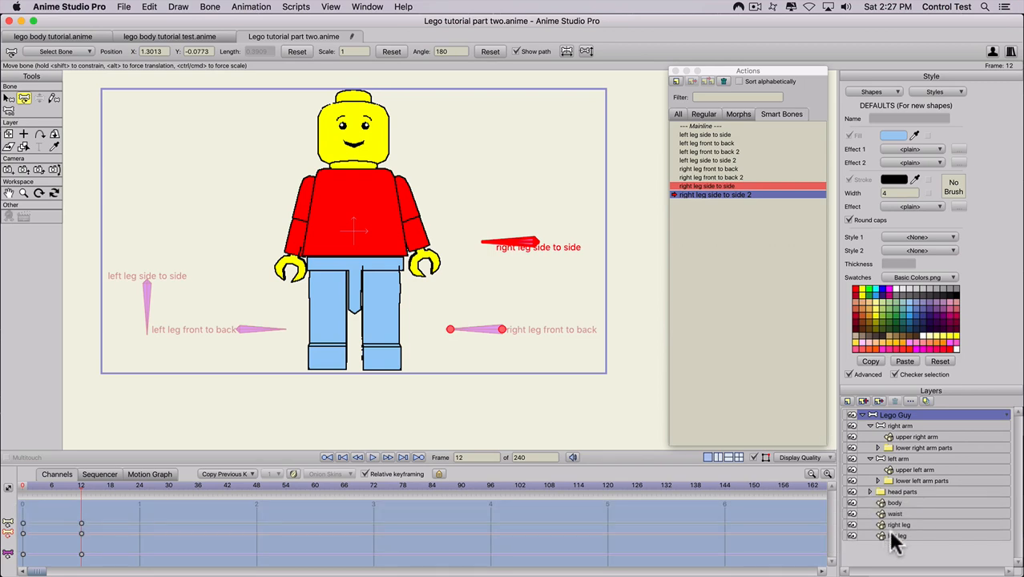
Rotate the right leg layer to an X rotation of -90 at frame 12 of the second action, and return to the Mainline
left_click(891, 527)
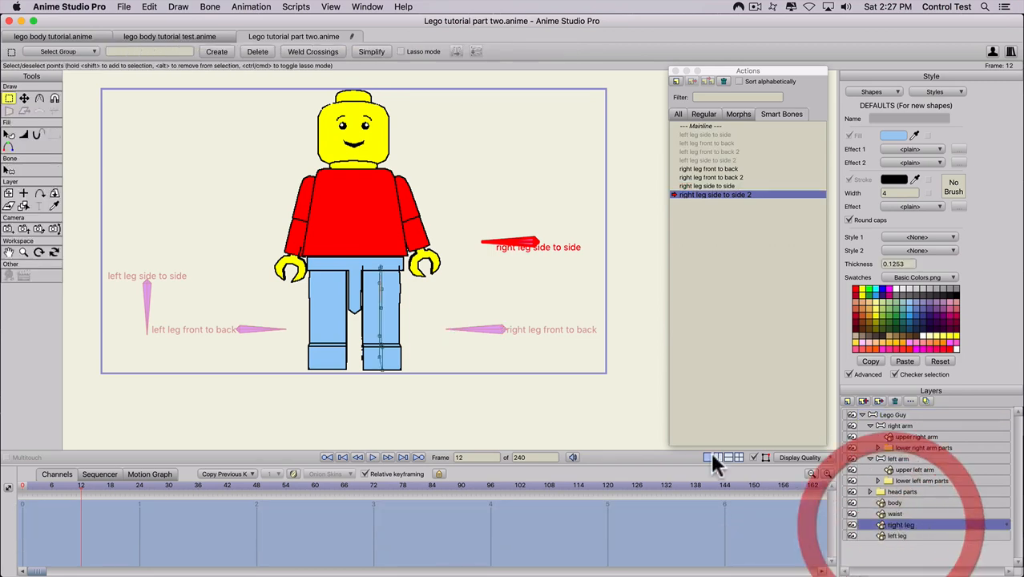
left_click(54, 193)
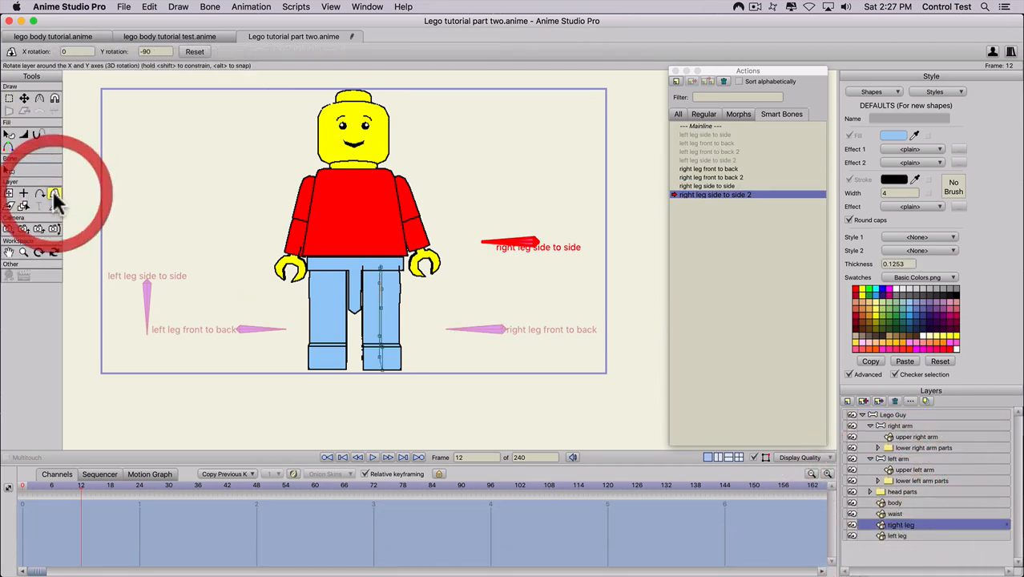
key("alt+shift")
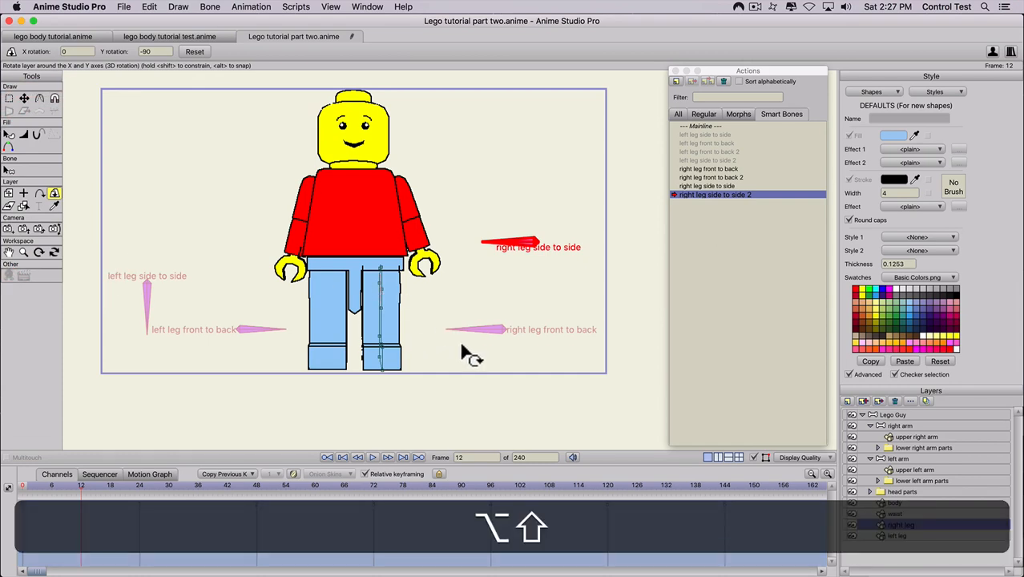
left_click_drag(465, 343, 450, 192)
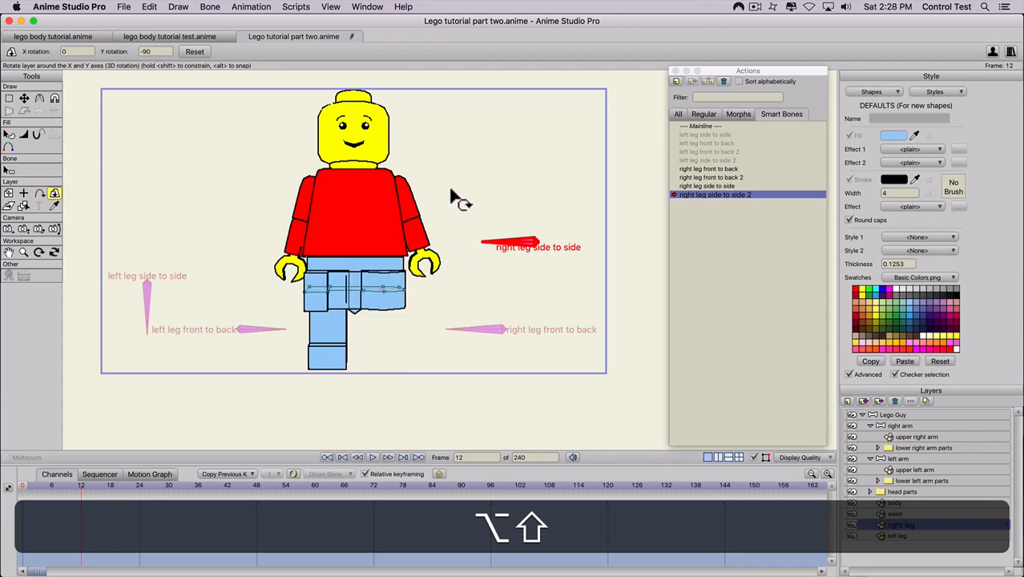
left_click_drag(451, 197, 457, 201)
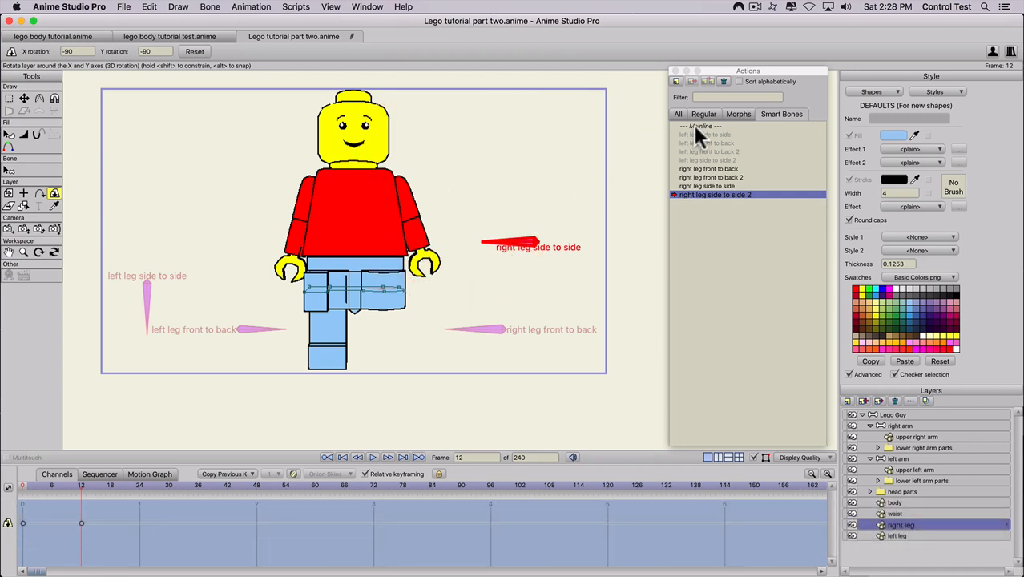
left_click(693, 124)
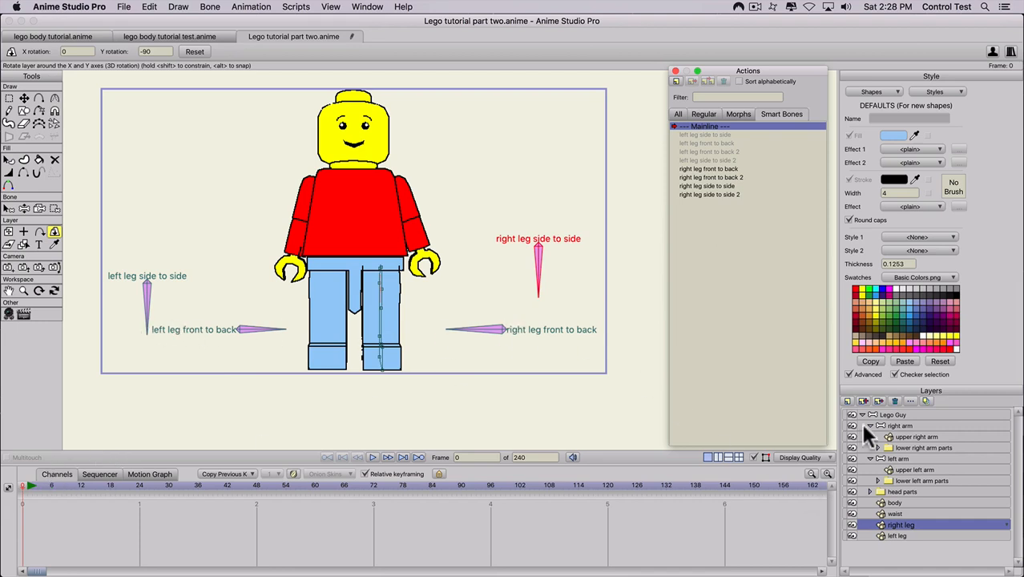
At frame 5 of the Mainline, swing the "right leg side to side" bone inward and back outward to an angle of about 306
left_click(38, 486)
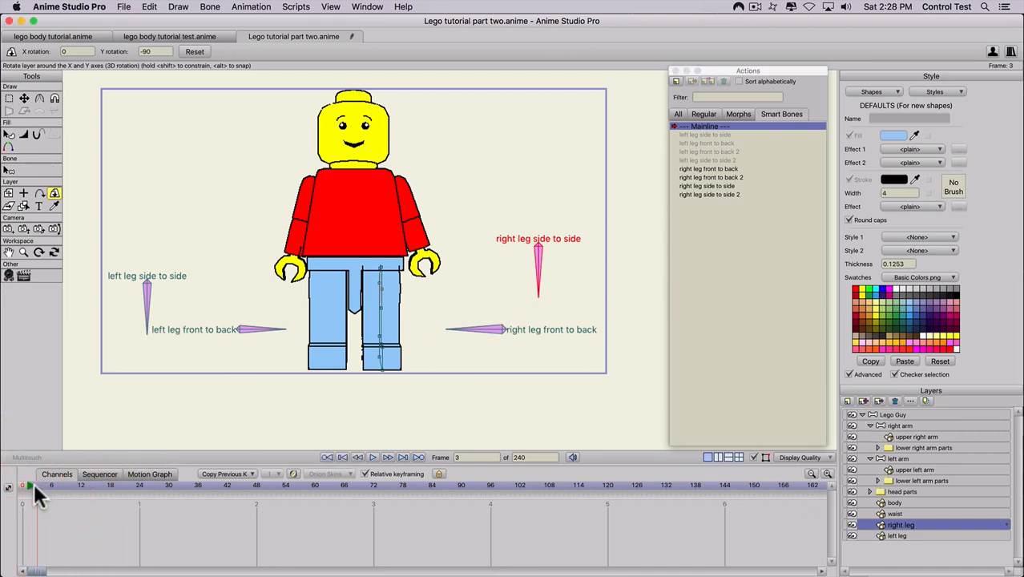
left_click(47, 486)
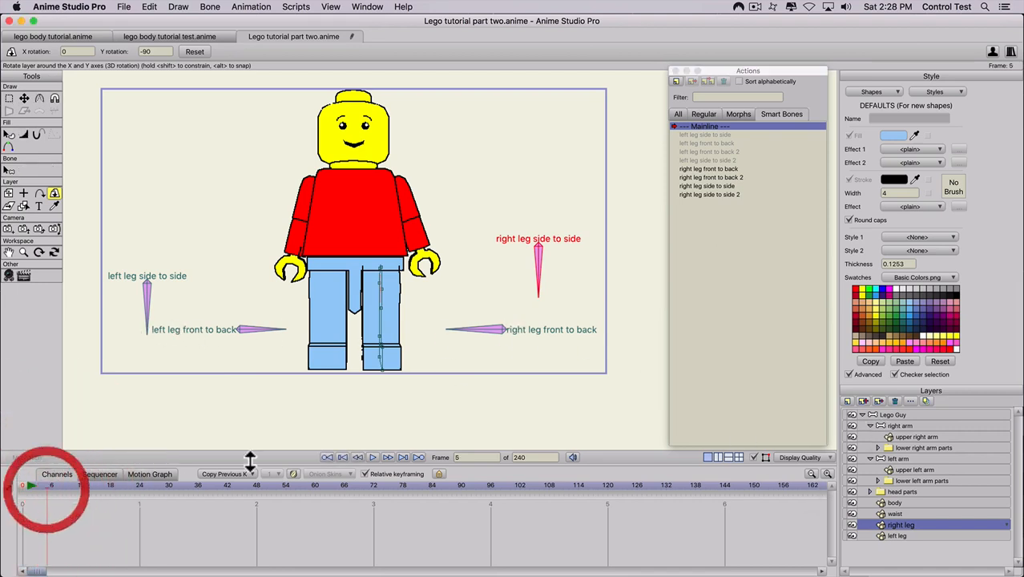
left_click(885, 415)
key("t")
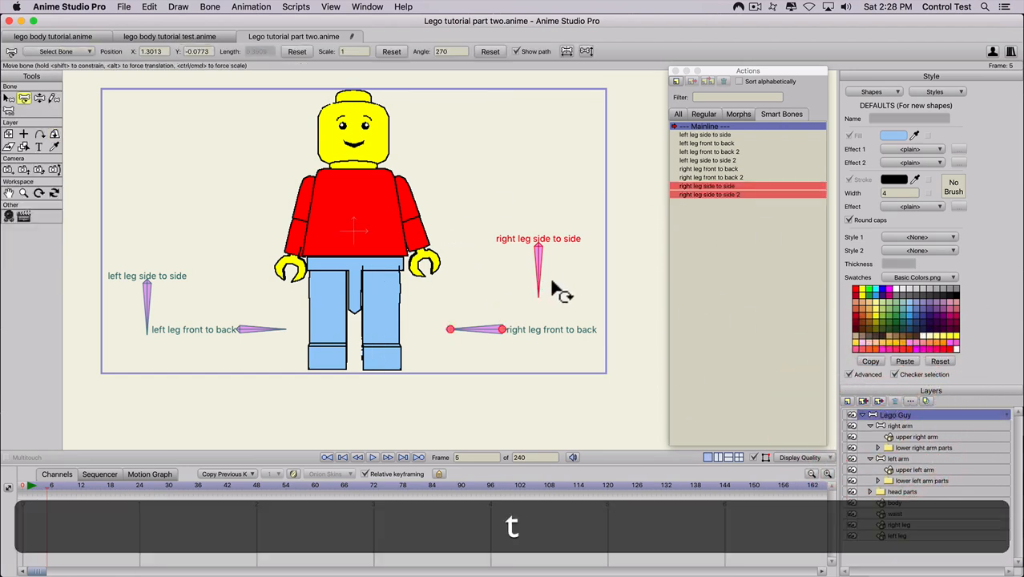
left_click_drag(539, 290, 530, 270)
left_click(473, 328)
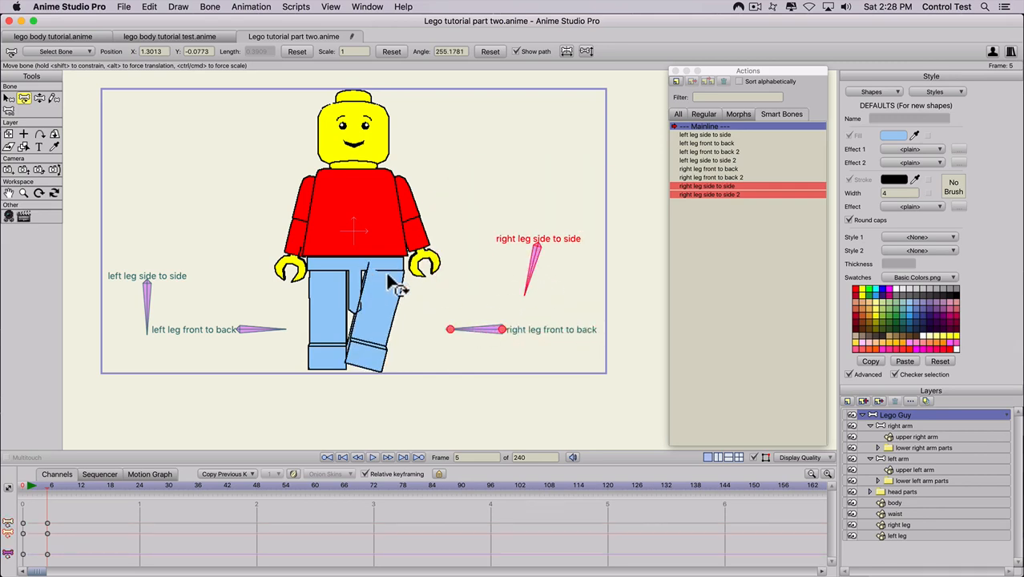
left_click_drag(526, 297, 555, 280)
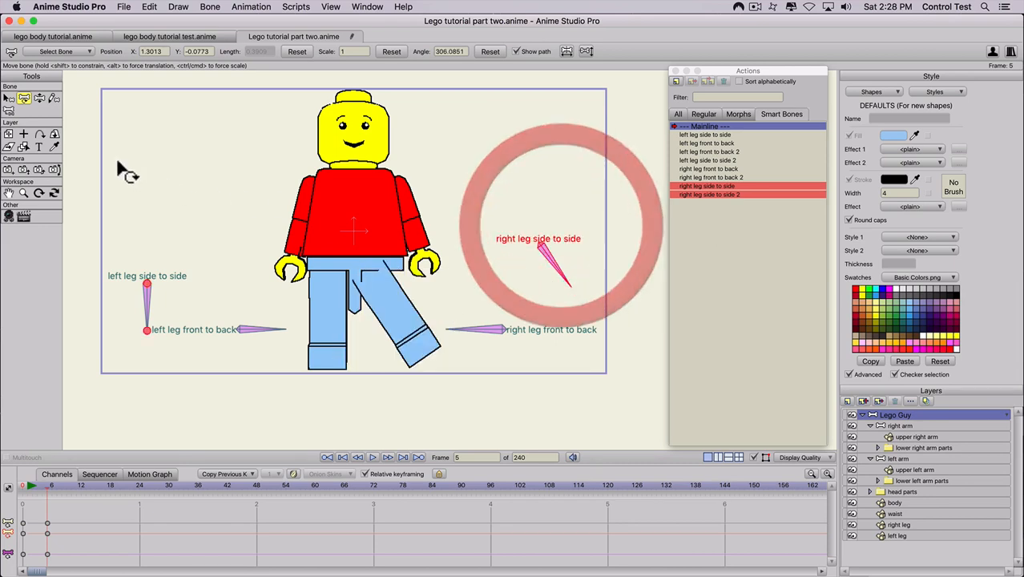
Try moving the whole Lego Guy layer at frame 5 with the Transform Layer tool, and undo it
left_click(8, 134)
mouse_move(372, 271)
left_mouse_down()
mouse_move(397, 270)
mouse_move(382, 269)
left_mouse_up()
key("super+z")
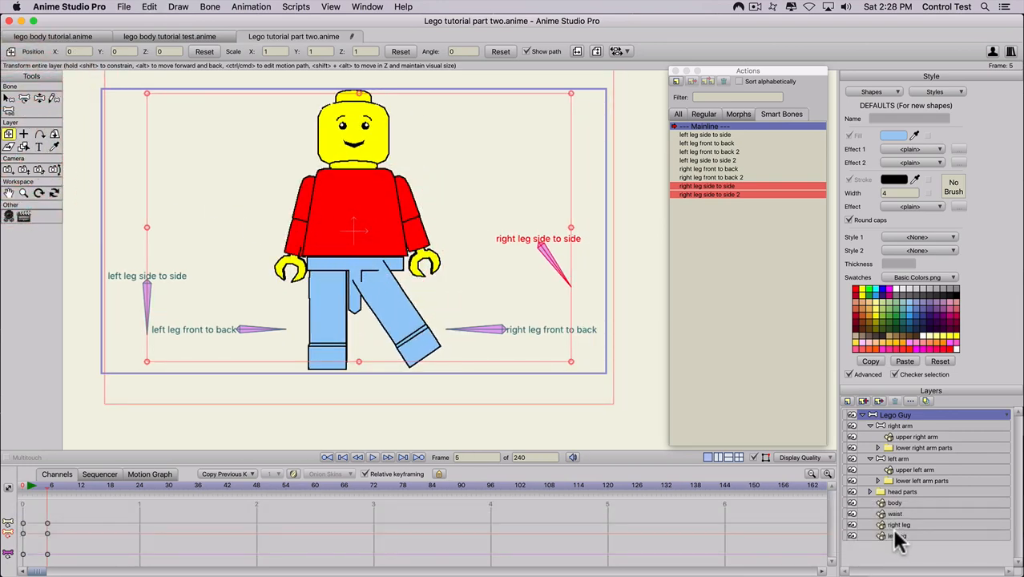
Try shifting the right leg layer's Z and X position at frame 5, and delete the layer's translation keyframe there
left_click(898, 525)
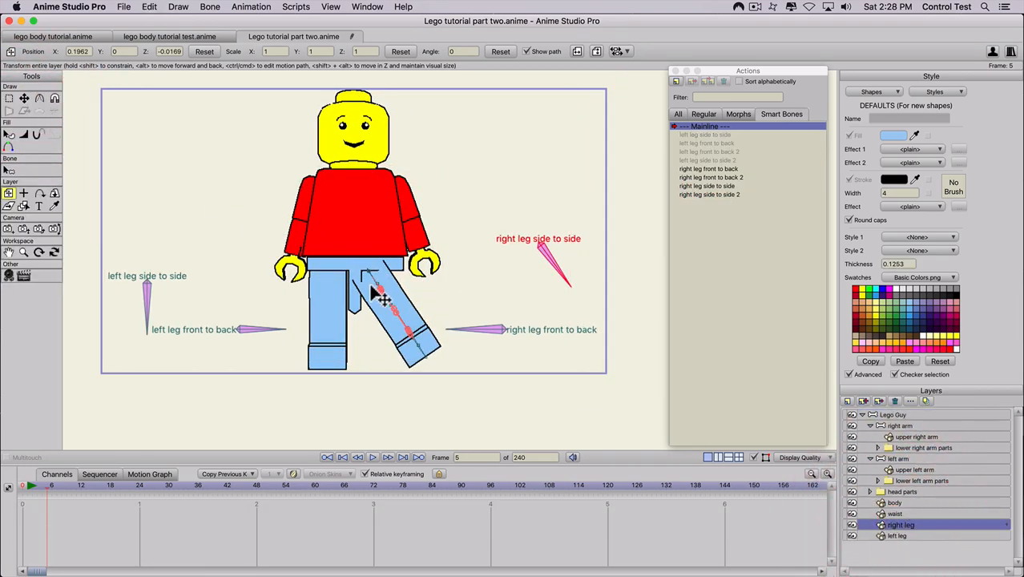
scroll(169, 52, "down", 2)
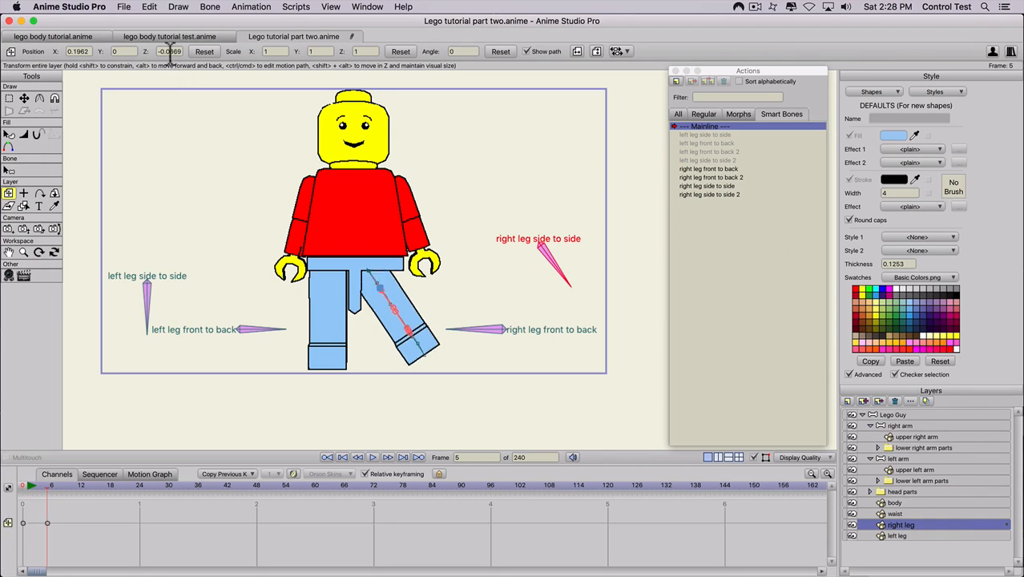
scroll(170, 52, "up", 2)
key("super+z")
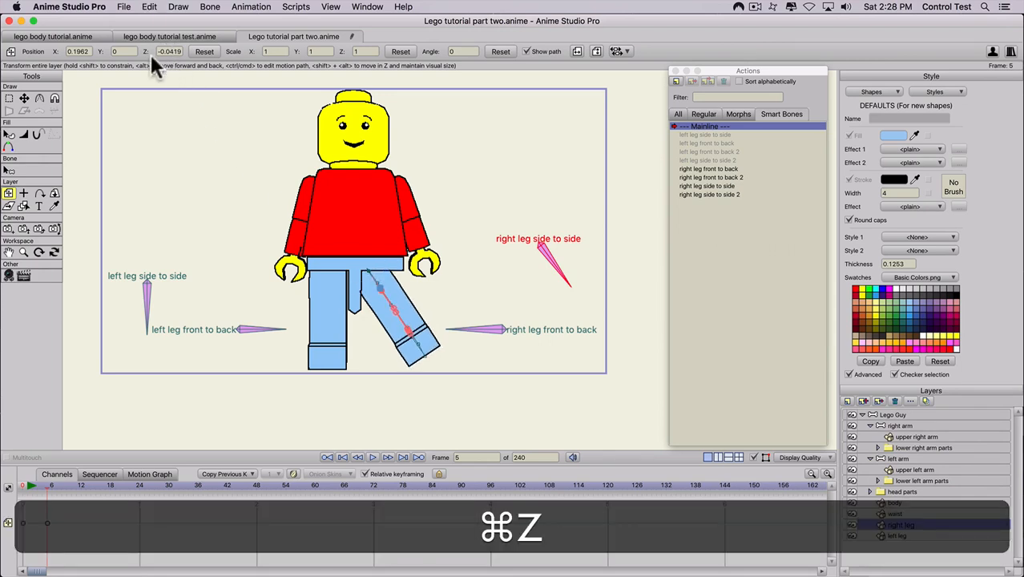
scroll(84, 52, "up", 2)
scroll(84, 53, "up", 3)
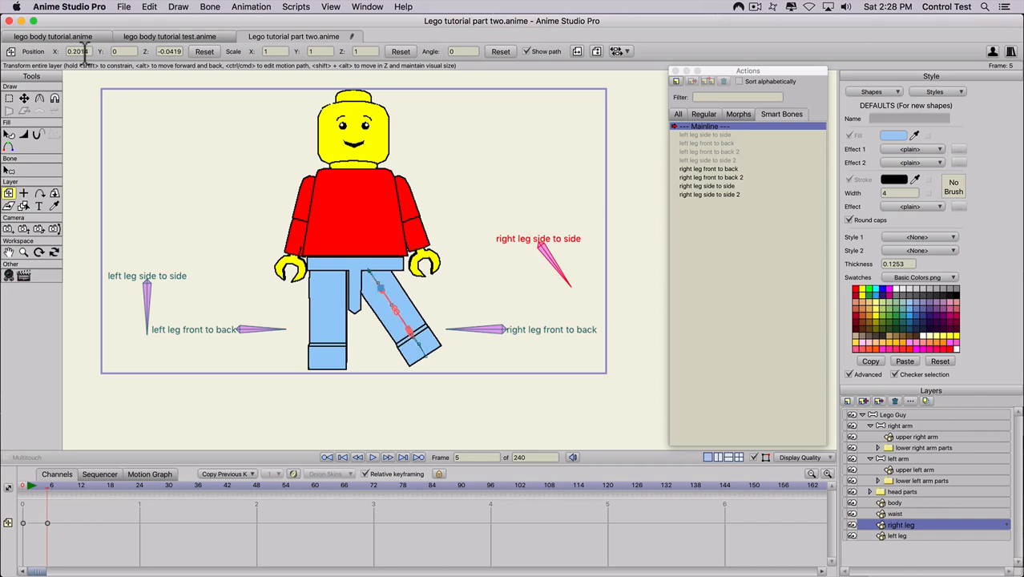
scroll(85, 55, "down", 8)
scroll(86, 52, "up", 10)
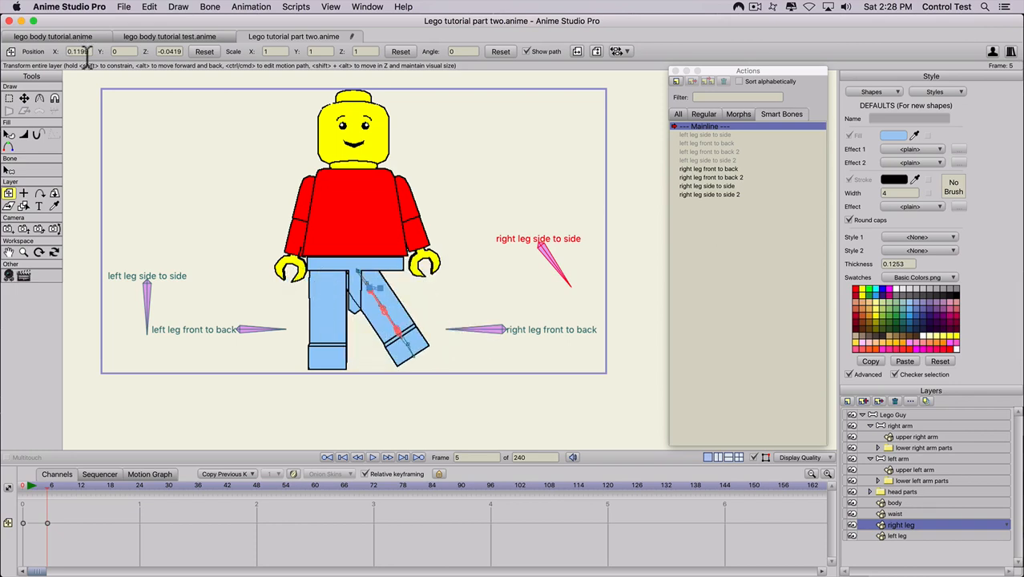
left_click(47, 523)
key("BackSpace")
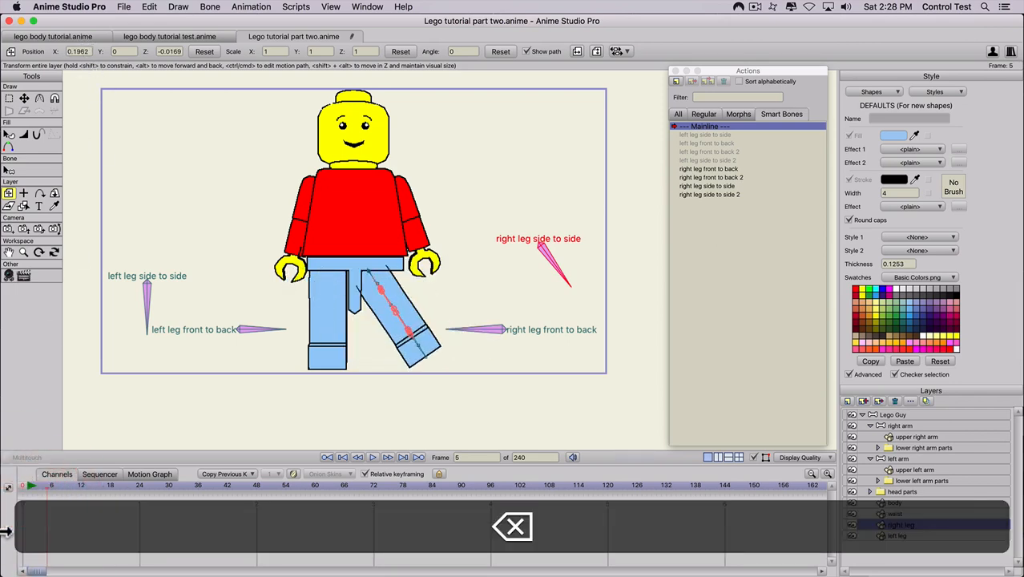
Undo the right leg layer's position edits and the outward swing of the "right leg side to side" bone
key("super+z")
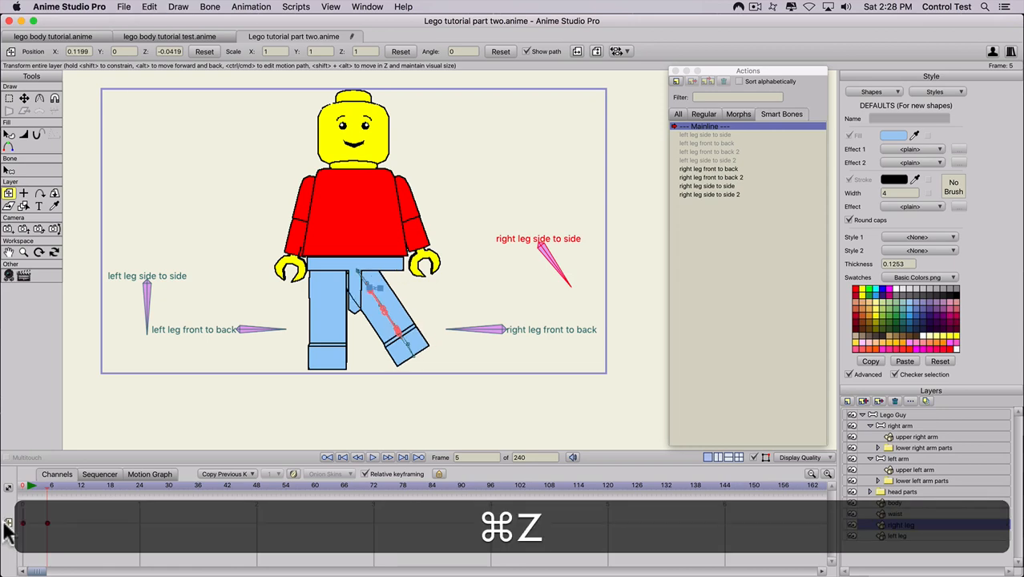
key("super+z")
key("super+z")
key("super+z")
key("super+z")
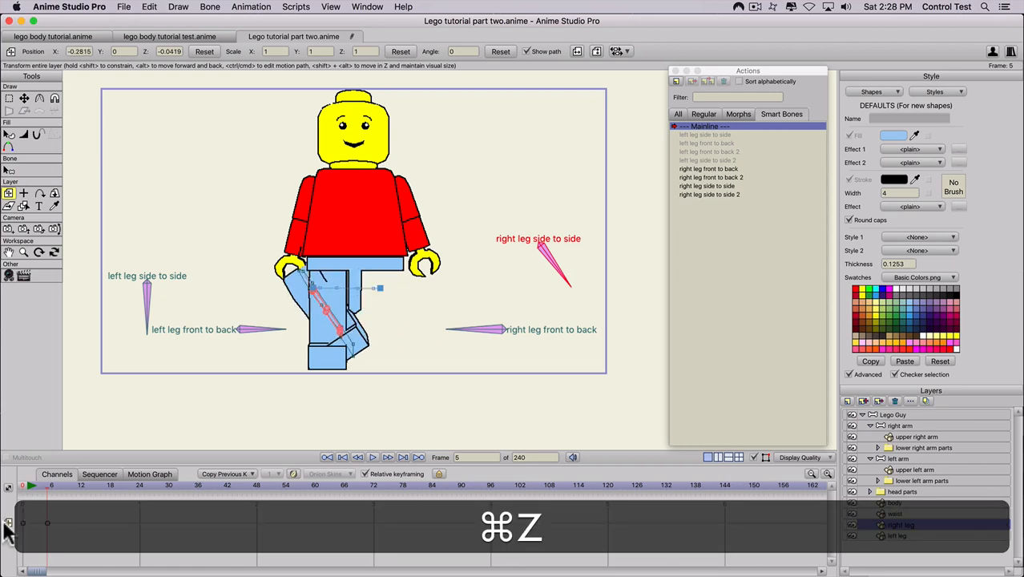
key("super+z")
key("super+z")
key("super+z")
key("super+z")
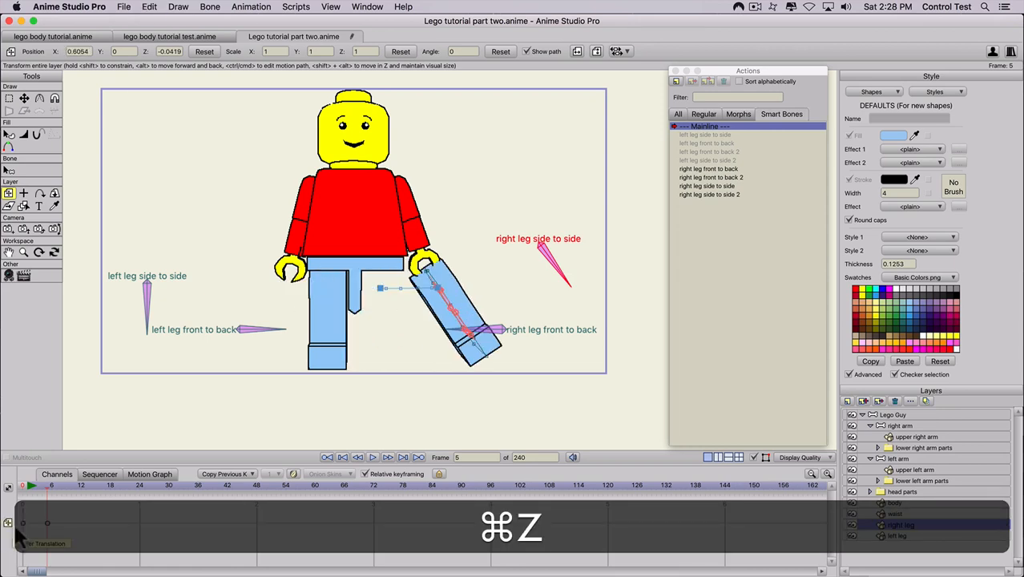
key("super+z")
key("super+z")
key("super+z")
key("super+z")
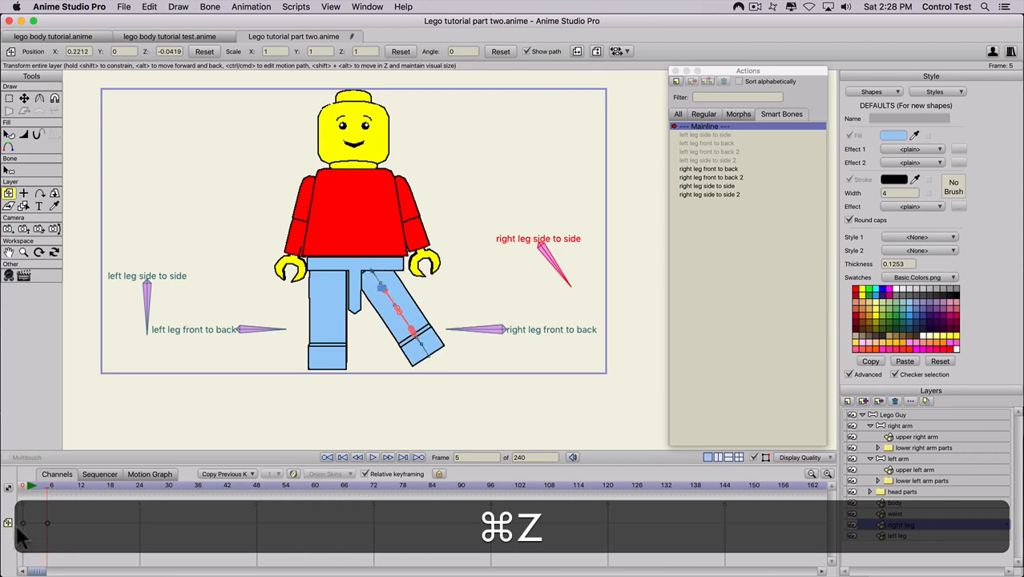
key("super+z")
key("super+z")
key("super+z")
key("super+z")
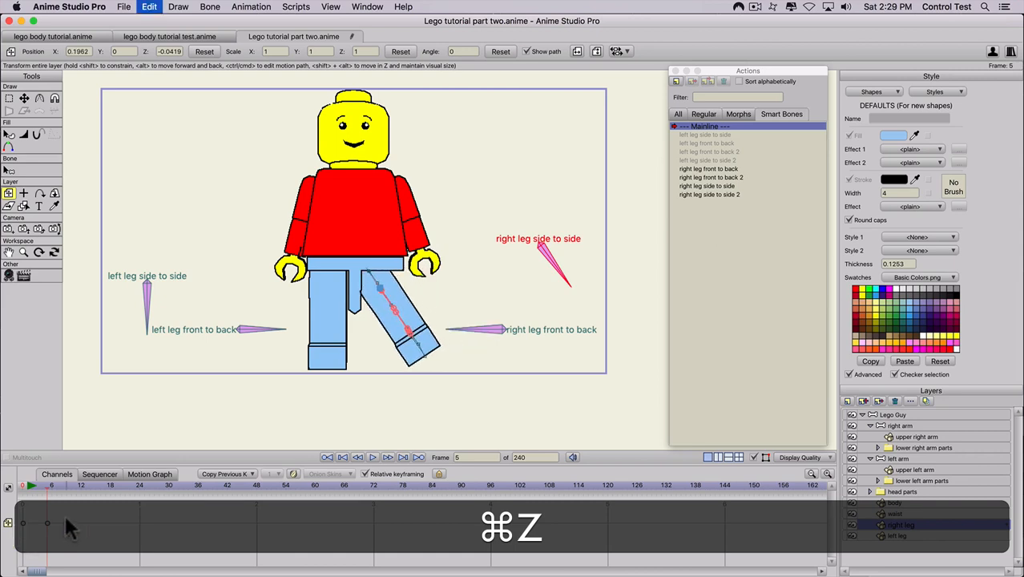
key("super+z")
key("super+z")
key("super+z")
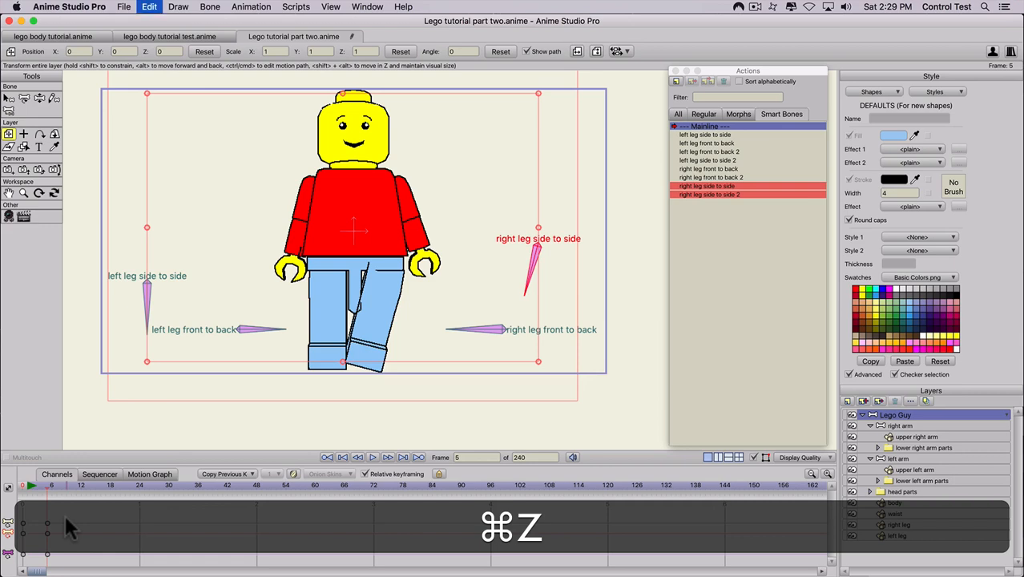
Return to frame 0 and rotate the Lego Guy layer in 3D to a Y rotation of about 34
left_click(9, 483)
left_click(905, 414)
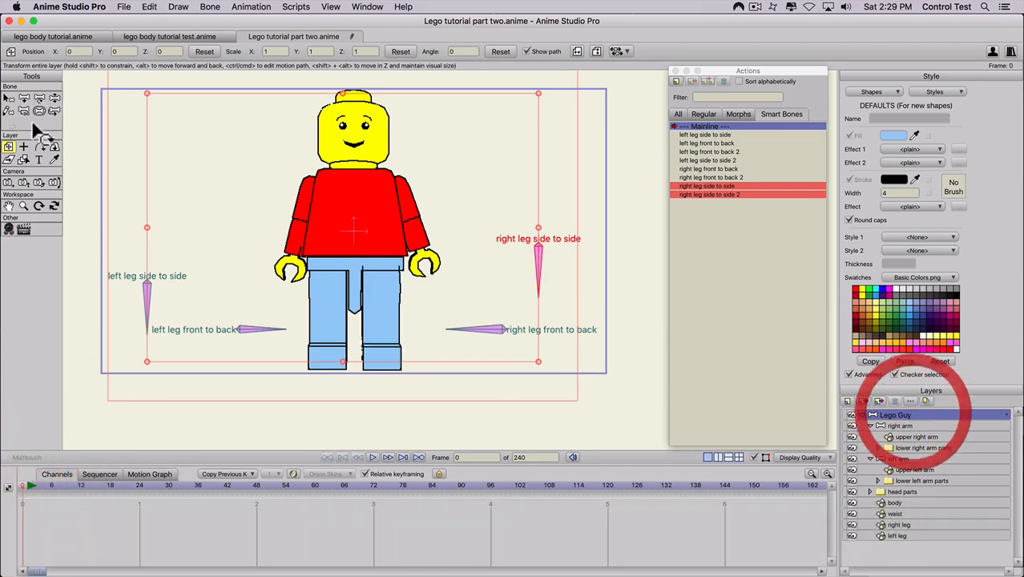
left_click(53, 148)
left_click_drag(345, 184, 353, 226)
At frame 10, rotate the left and right "front to back" leg bones upward to lift both legs into a sitting pose
key("t")
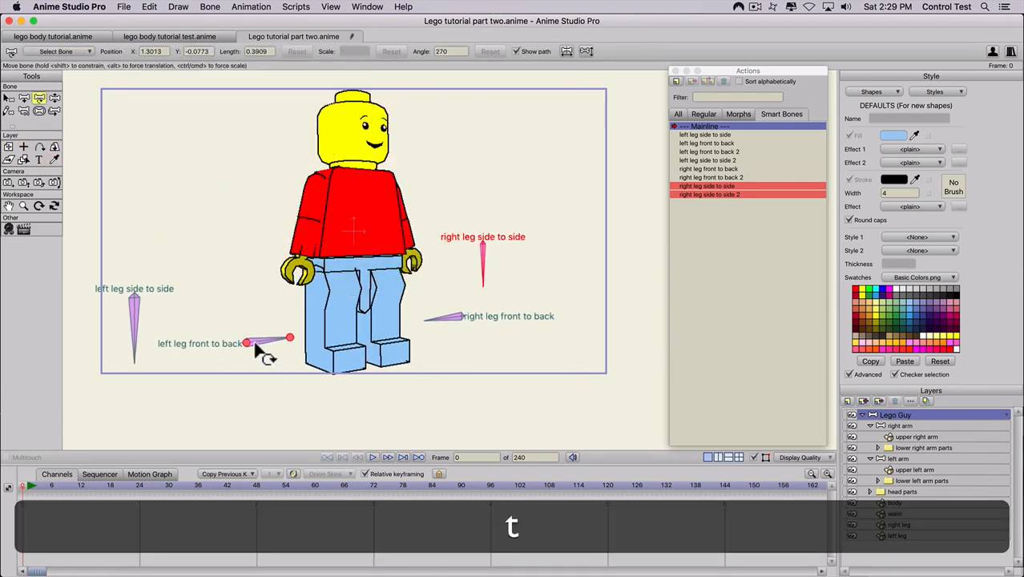
mouse_move(286, 343)
left_mouse_down()
mouse_move(284, 372)
mouse_move(286, 336)
mouse_move(258, 329)
mouse_move(273, 240)
mouse_move(273, 346)
mouse_move(258, 305)
mouse_move(276, 364)
mouse_move(269, 344)
left_mouse_up()
key("super+z")
left_click(73, 486)
key("t")
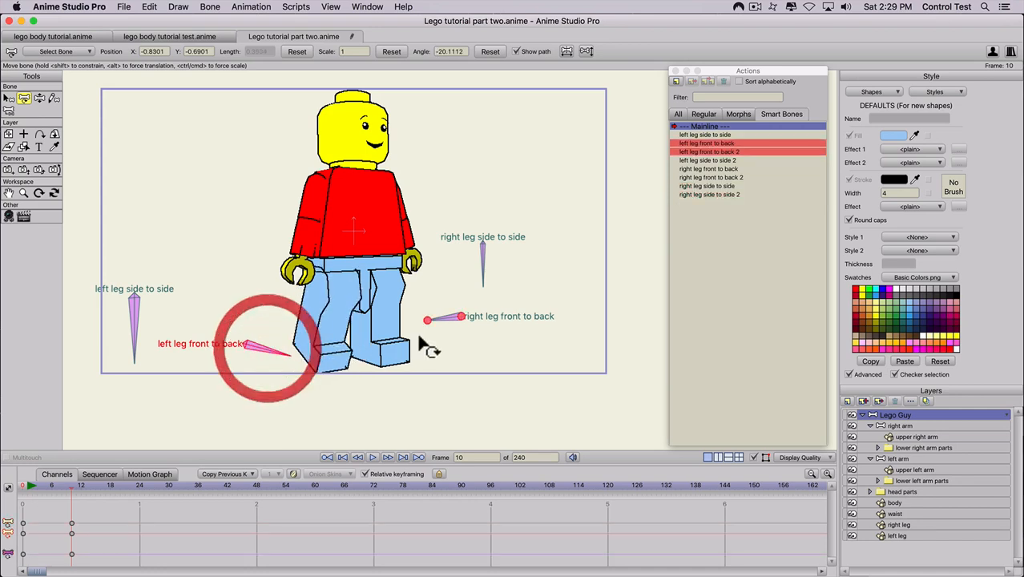
left_click_drag(439, 315, 417, 193)
left_click_drag(280, 337, 268, 208)
left_click_drag(468, 303, 454, 214)
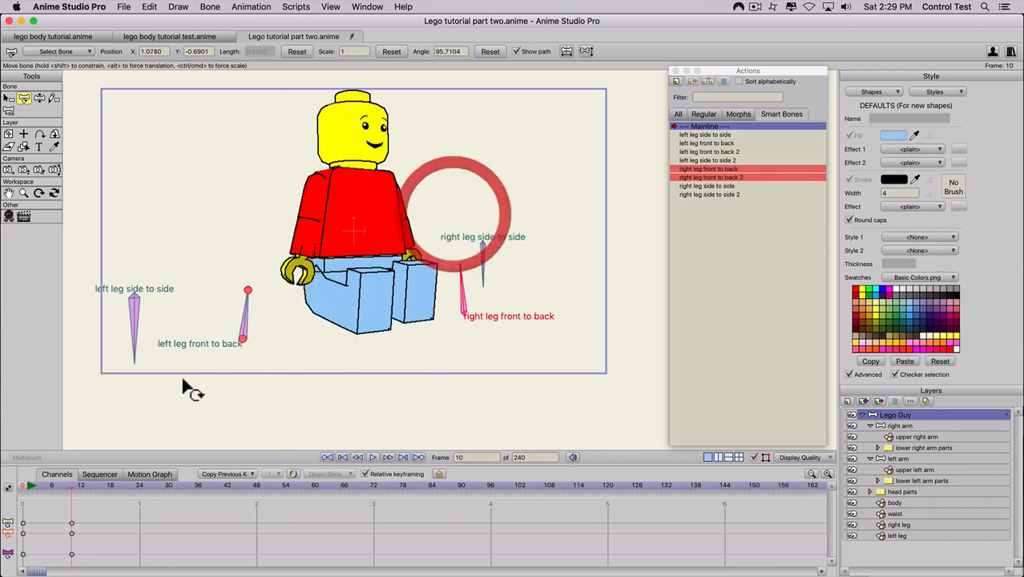
At frame 10, rotate the left arm forward in 3D and tilt the head parts to about X 55, Y -14
left_click(897, 457)
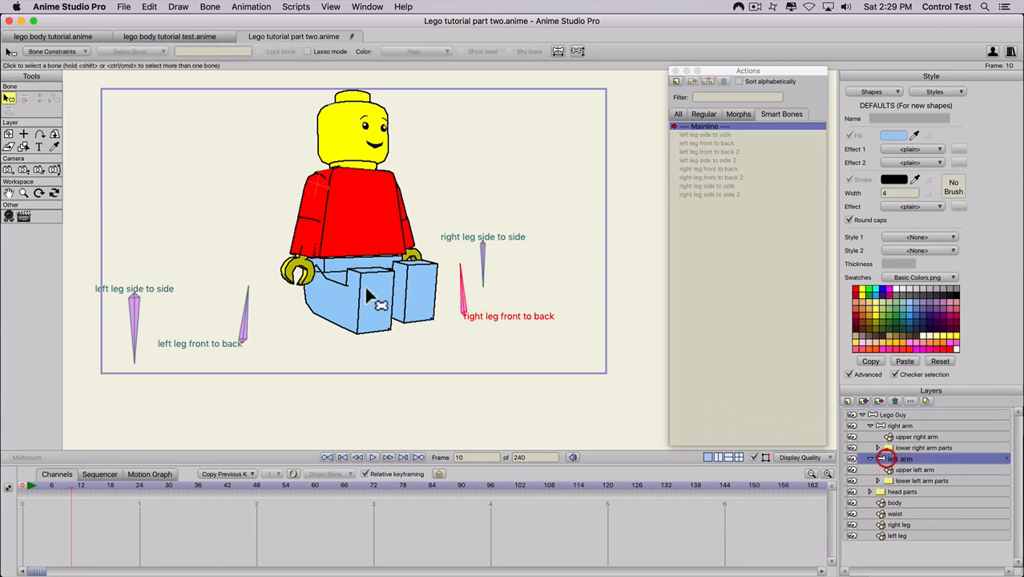
left_click(53, 134)
left_click_drag(386, 125, 217, 359)
left_click(889, 490)
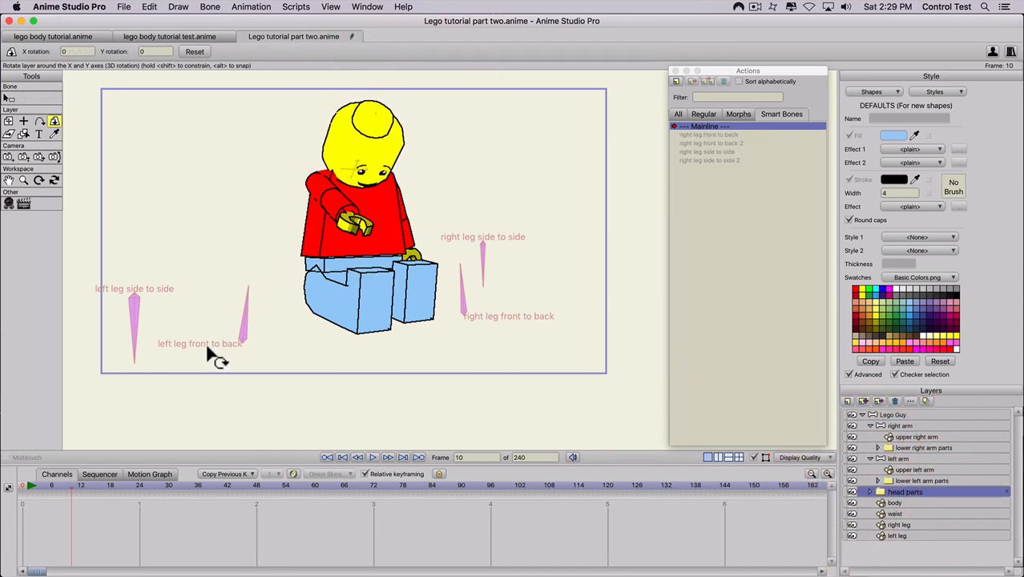
Delete the head parts layer's rotation keyframes and return to frame 0
left_click_drag(88, 516, 12, 553)
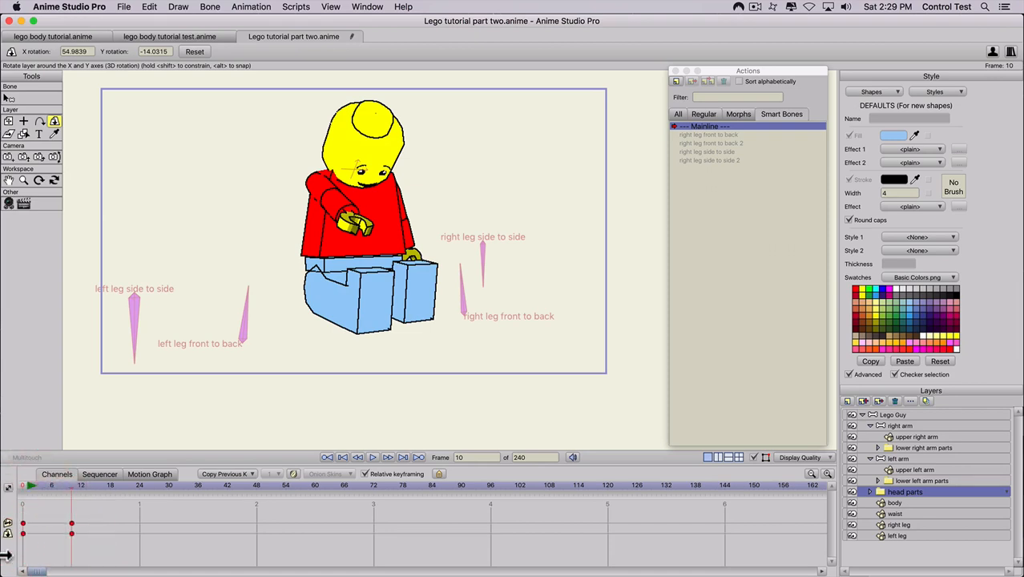
key("BackSpace")
left_click(20, 486)
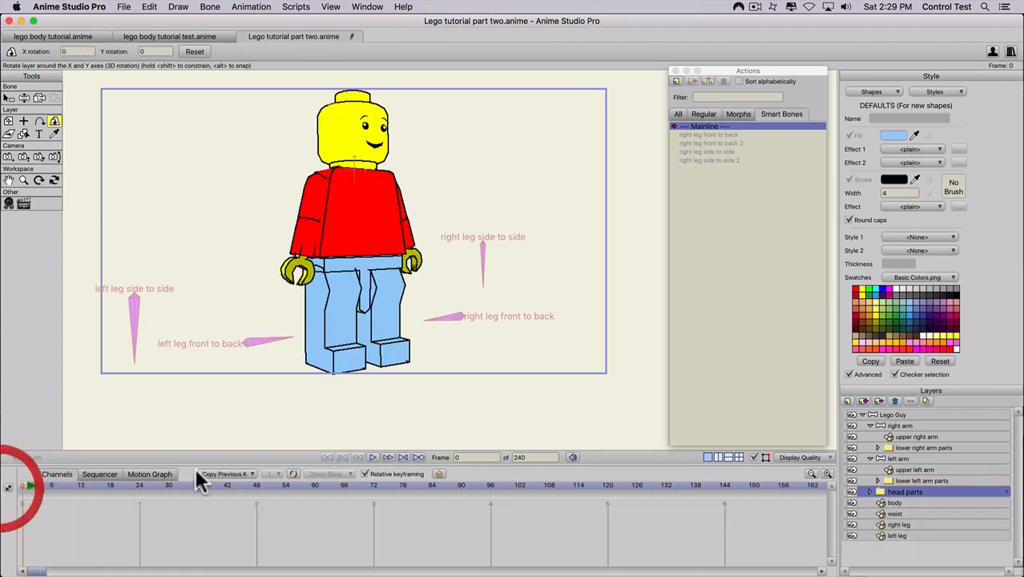
Reset the Lego Guy layer's X and Y rotation, and delete its bone keyframes at frame 10
left_click(894, 413)
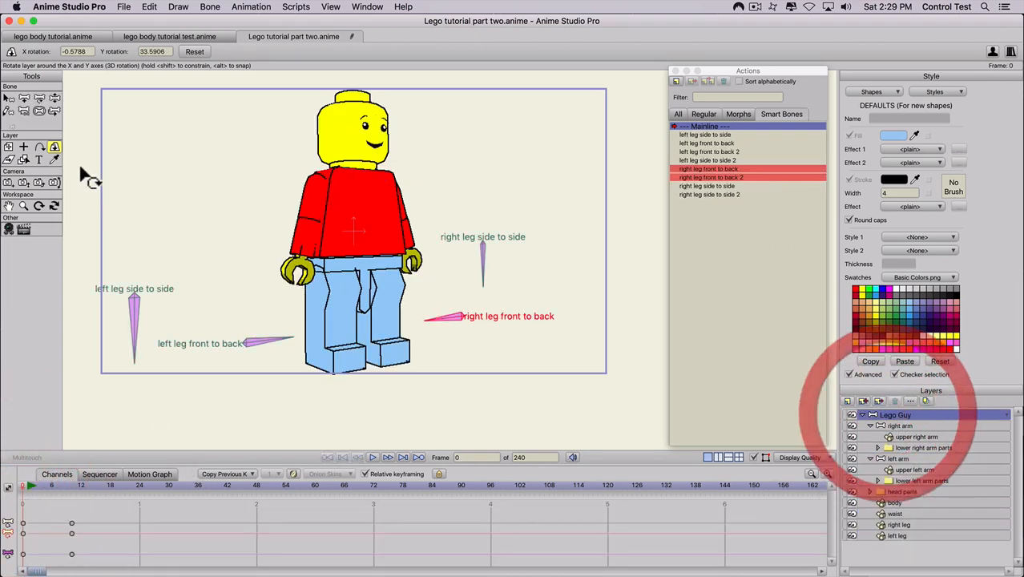
left_click(195, 53)
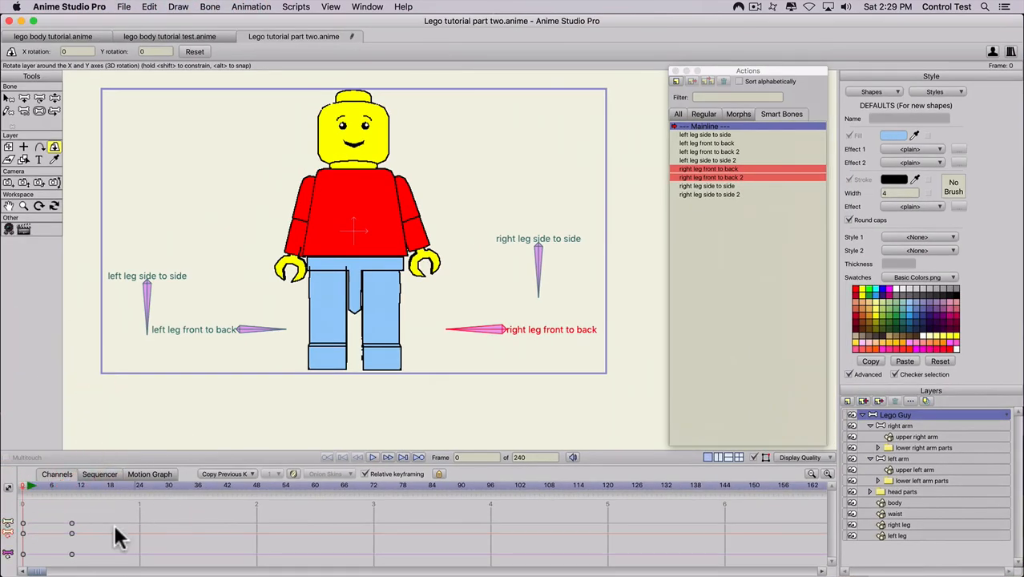
left_click_drag(85, 512, 32, 564)
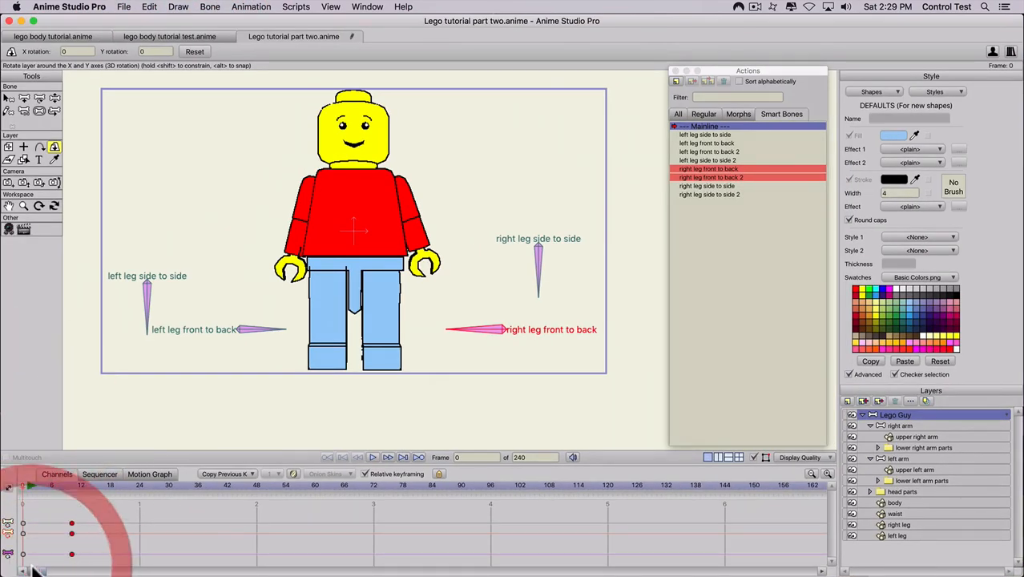
key("BackSpace")
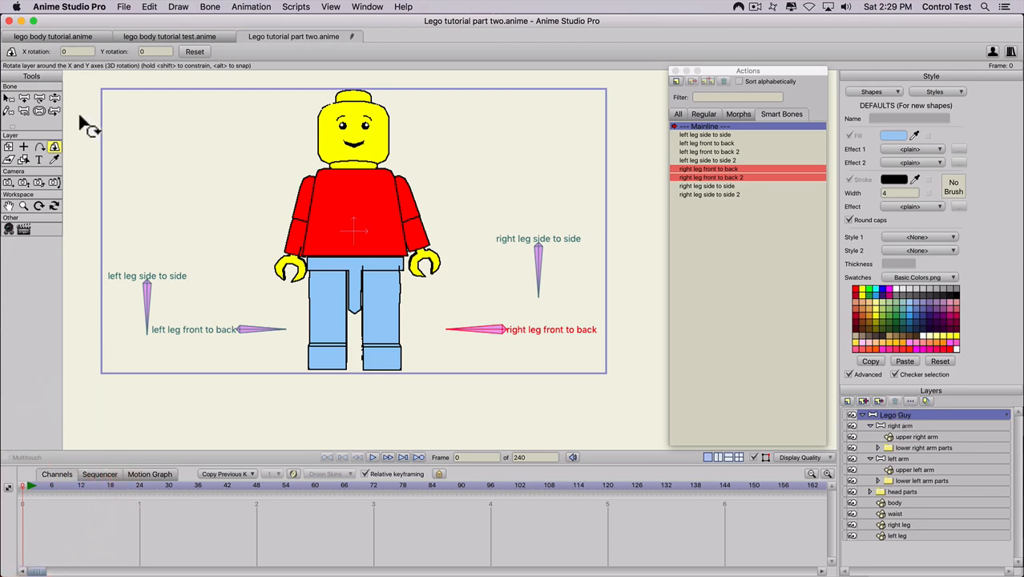
Collapse the right arm and left arm layers, and create a group layer named "upper body" above Lego Guy
left_click(51, 147)
left_click(870, 425)
left_click(869, 434)
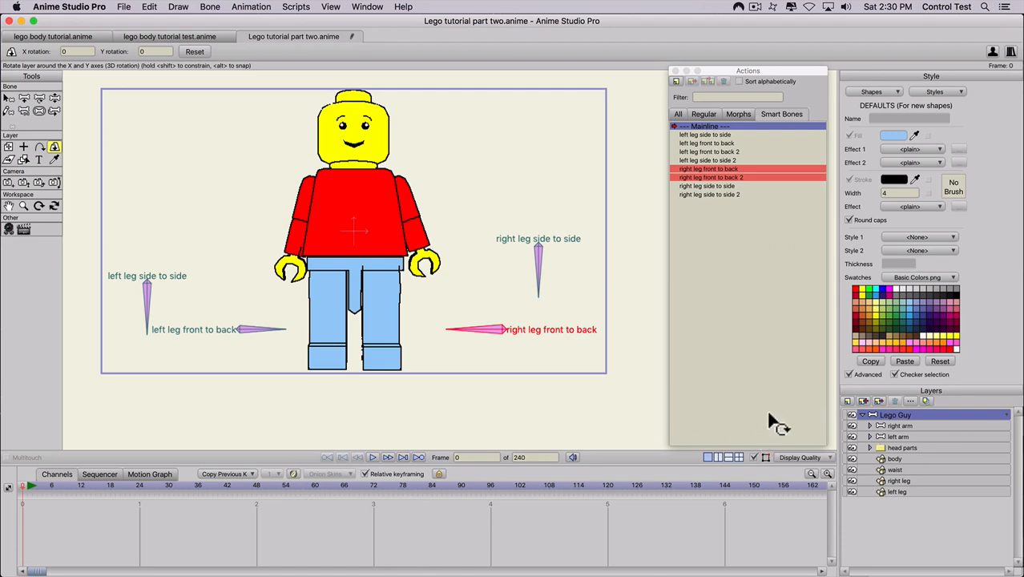
left_click(847, 405)
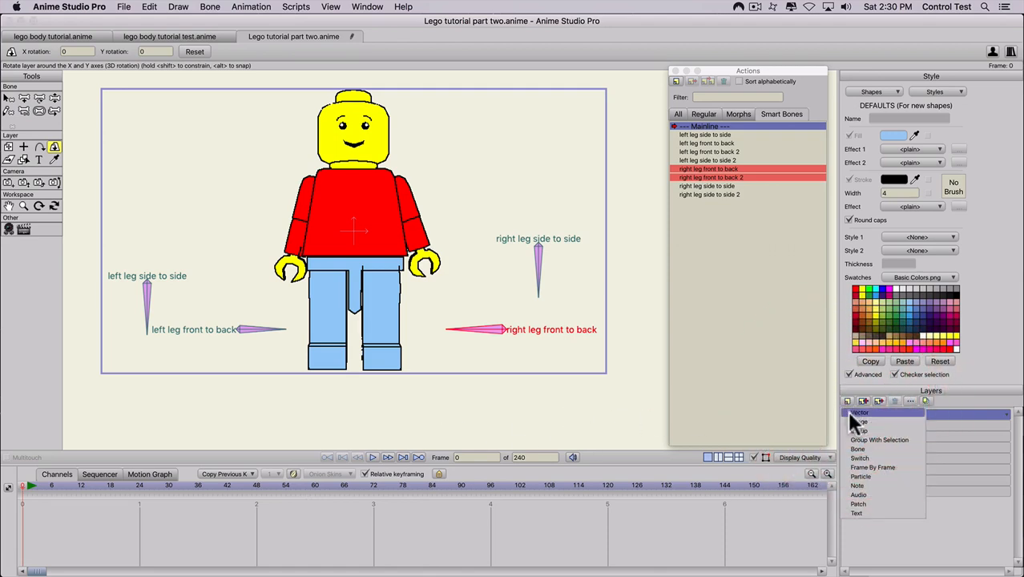
left_click(854, 431)
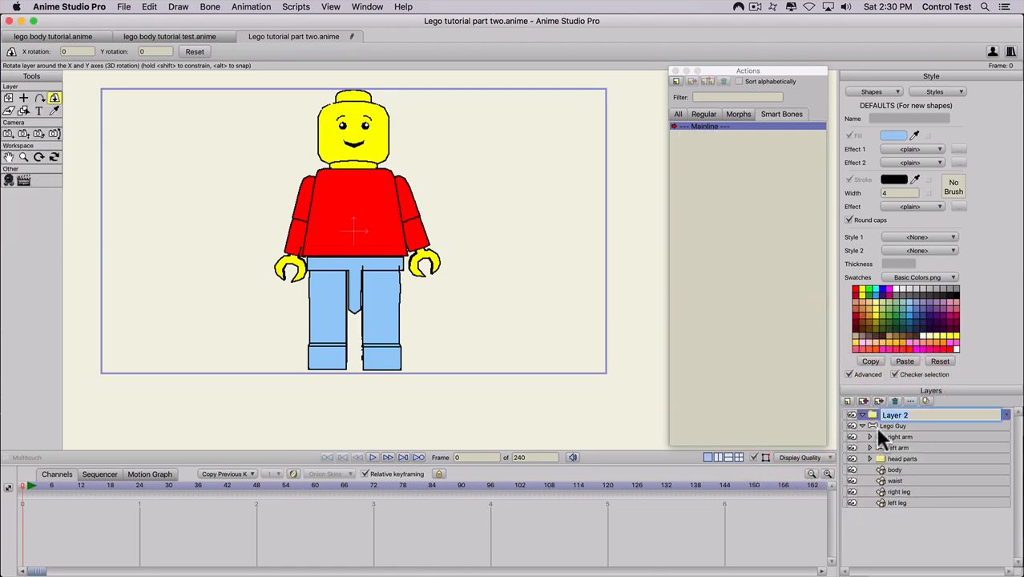
type("upper ")
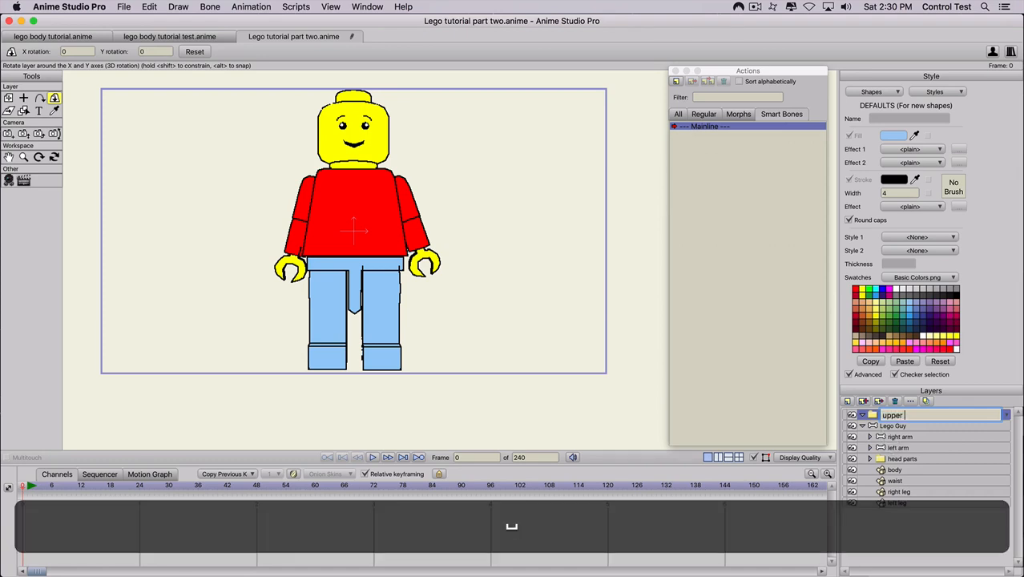
type("body")
key("Return")
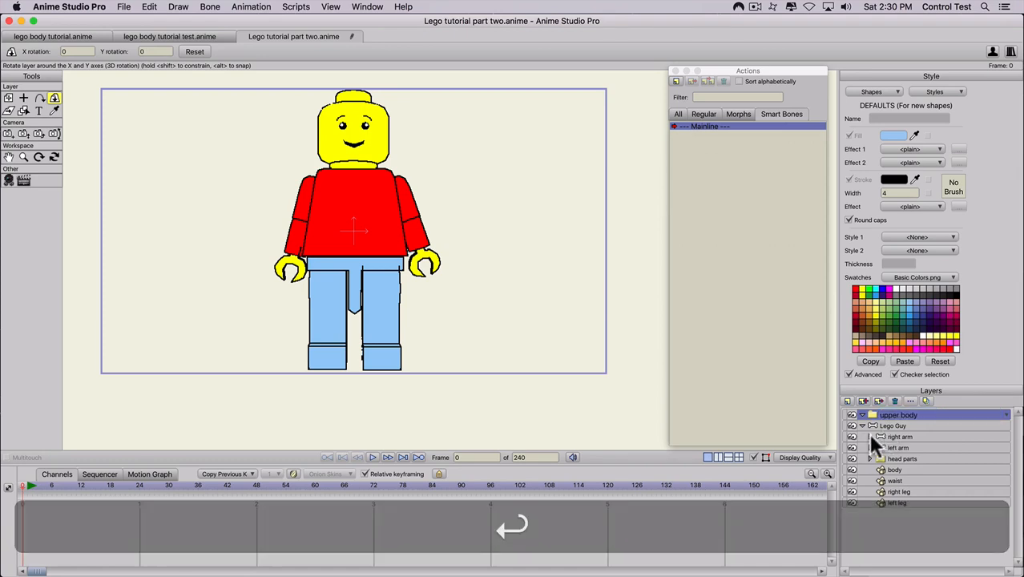
Nest the upper body group inside Lego Guy and move the right arm, left arm, head parts and body layers into it
left_click_drag(881, 410, 881, 426)
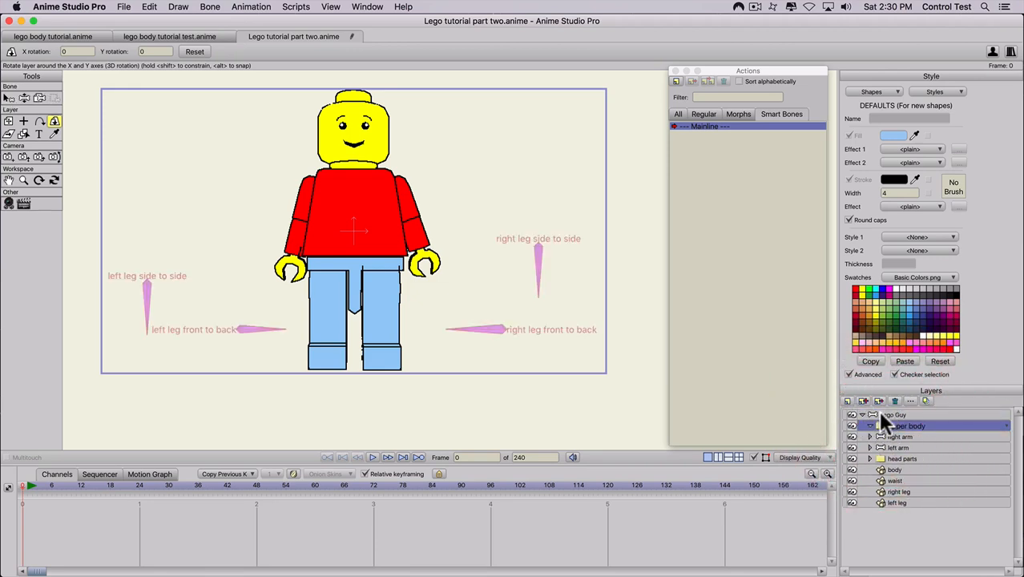
left_click(891, 436)
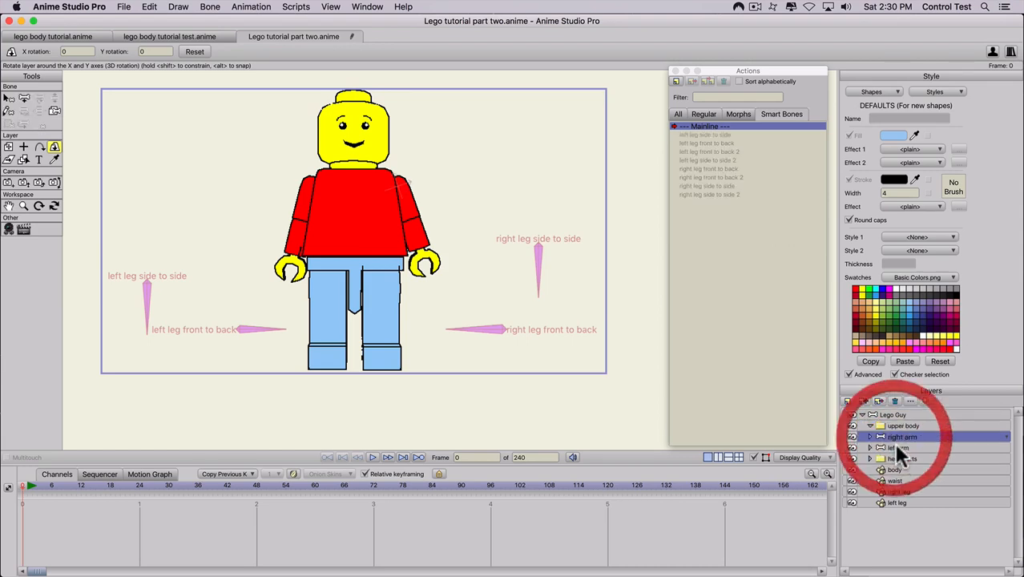
left_click(895, 447, "shift")
left_click(894, 457, "shift")
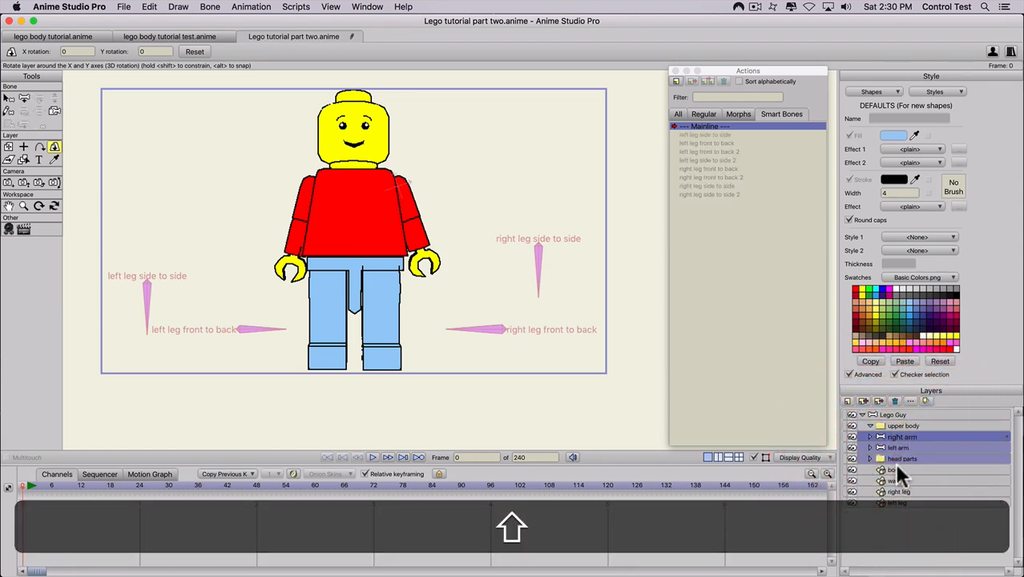
left_click(894, 465, "shift")
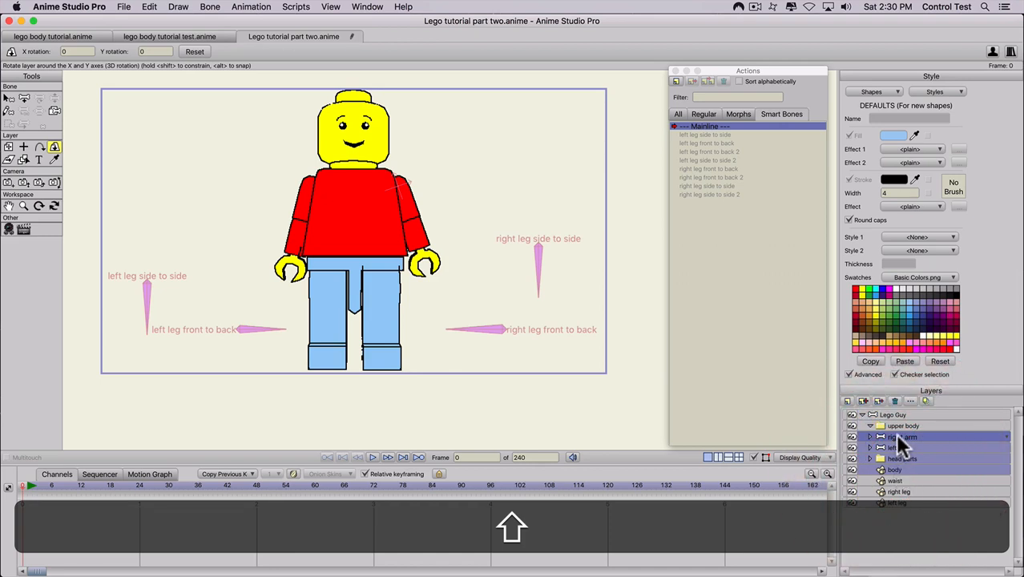
left_click_drag(895, 431, 895, 425)
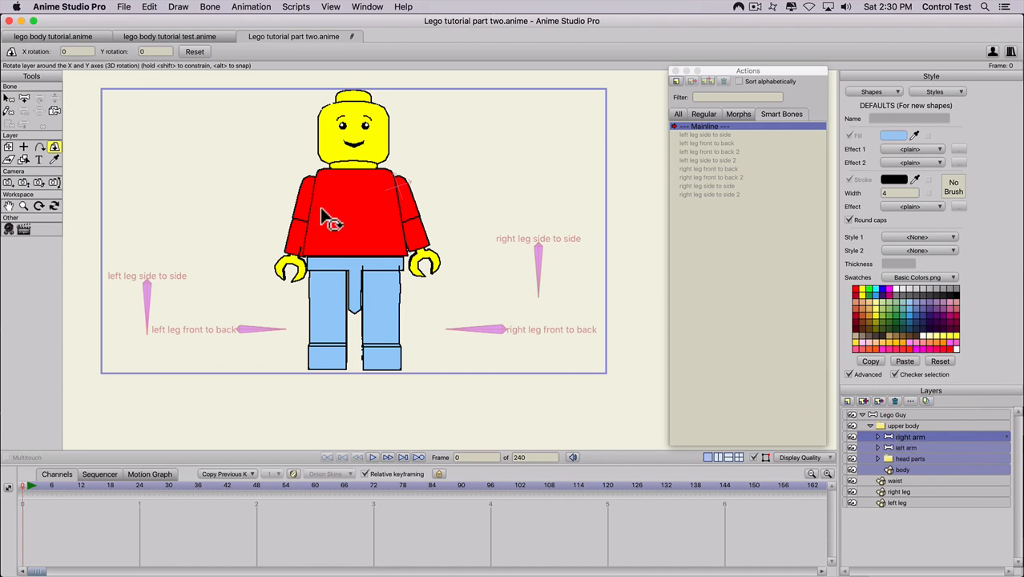
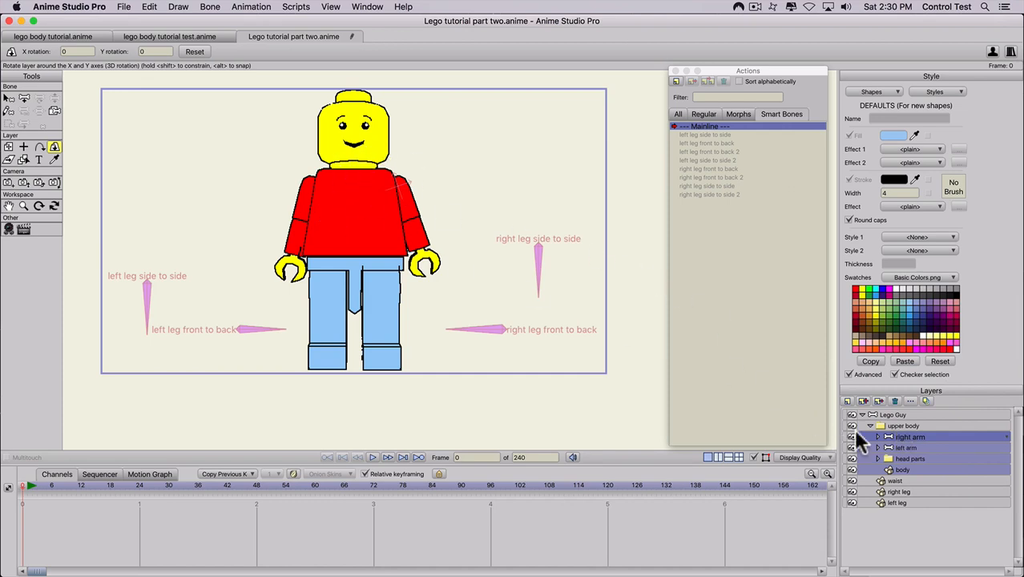
left_click(870, 425)
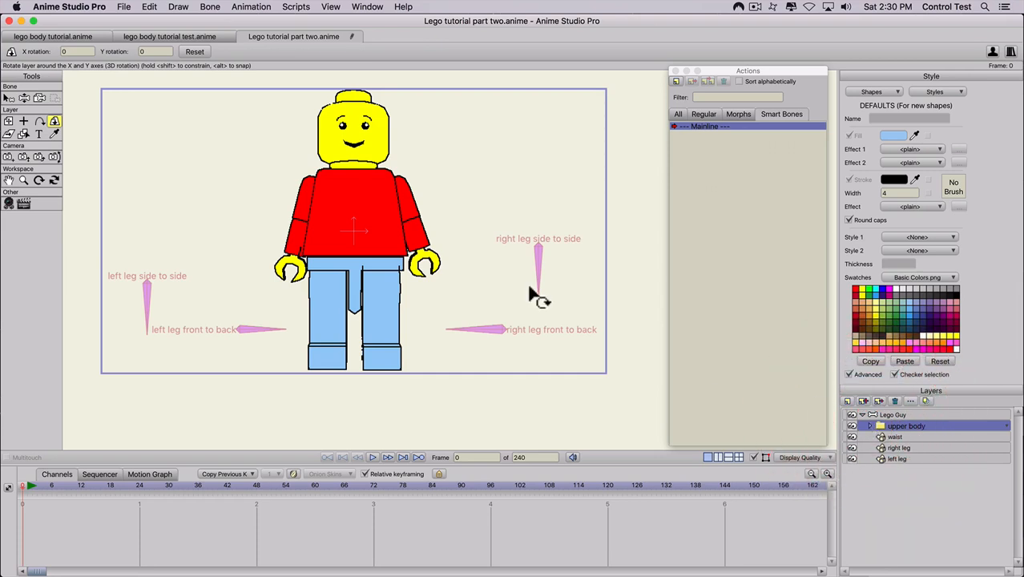
Test-rotate the upper body group slightly in 3D, and reset its X and Y rotation
mouse_move(328, 199)
left_mouse_down()
mouse_move(448, 212)
mouse_move(347, 213)
mouse_move(407, 222)
mouse_move(455, 205)
mouse_move(228, 217)
mouse_move(463, 224)
mouse_move(327, 229)
mouse_move(392, 232)
mouse_move(342, 228)
mouse_move(338, 352)
mouse_move(353, 74)
mouse_move(342, 263)
mouse_move(354, 199)
mouse_move(353, 234)
mouse_move(458, 218)
mouse_move(347, 292)
mouse_move(350, 263)
left_mouse_up()
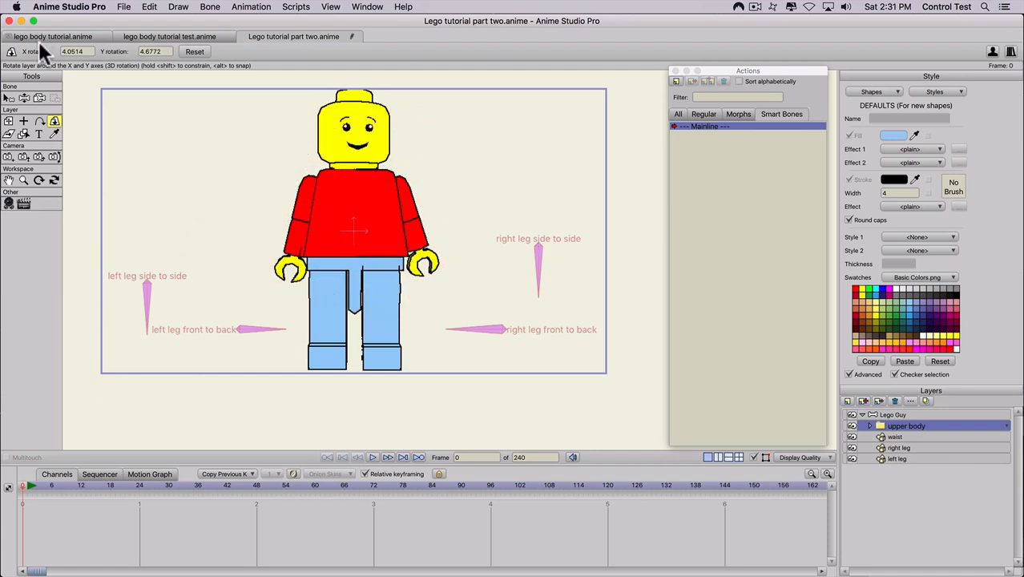
left_click(193, 51)
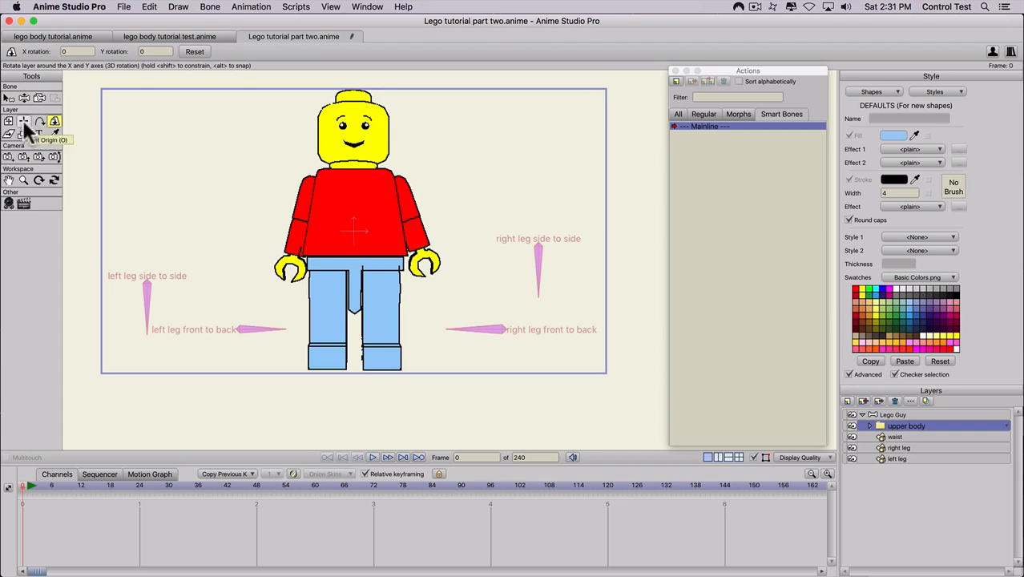
Set the upper body group's origin on the line between torso and waist, at X 0 and Y about -0.183
left_click(24, 120)
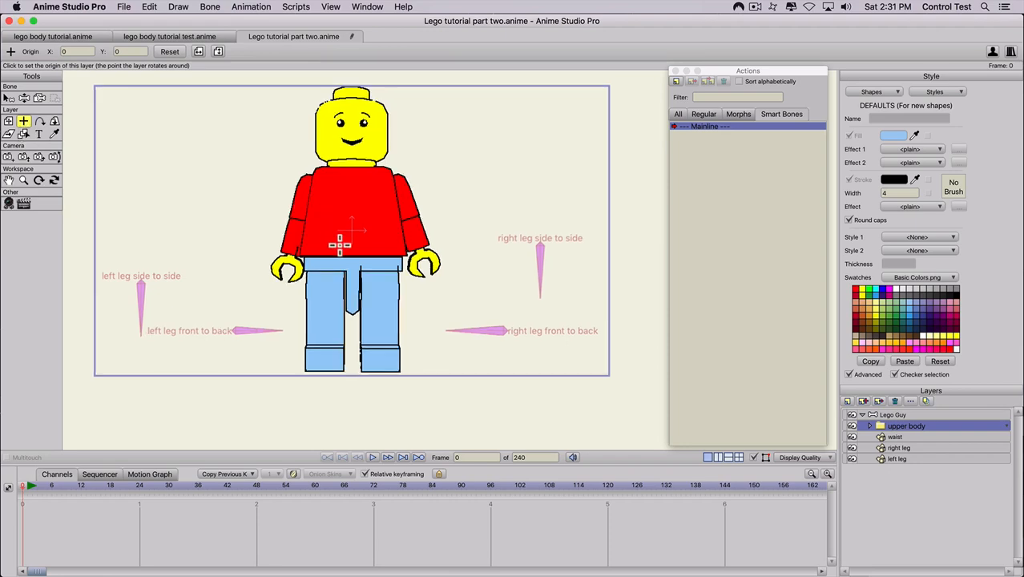
scroll(338, 238, "up", 6)
left_click_drag(213, 244, 432, 263)
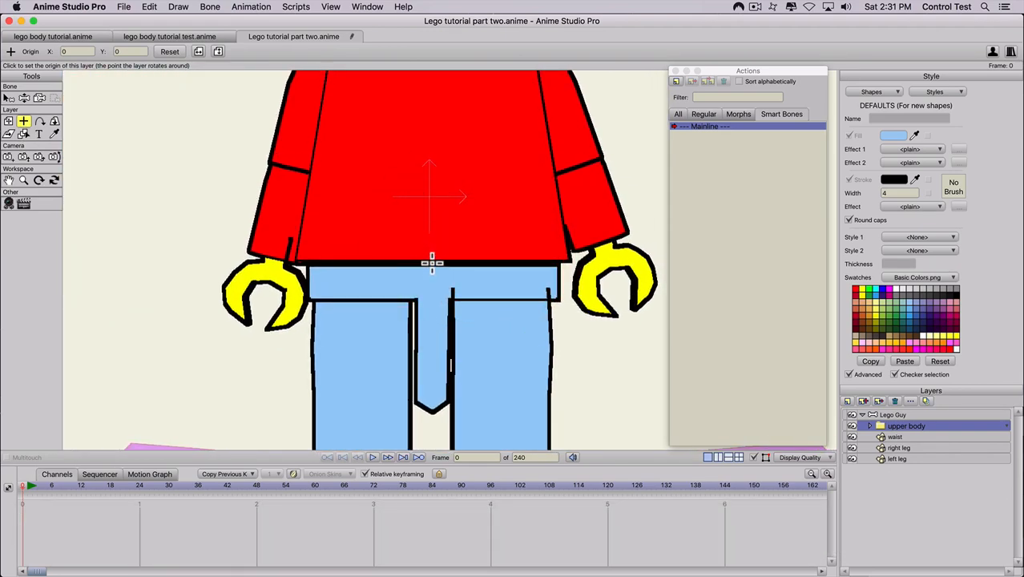
left_click(430, 265)
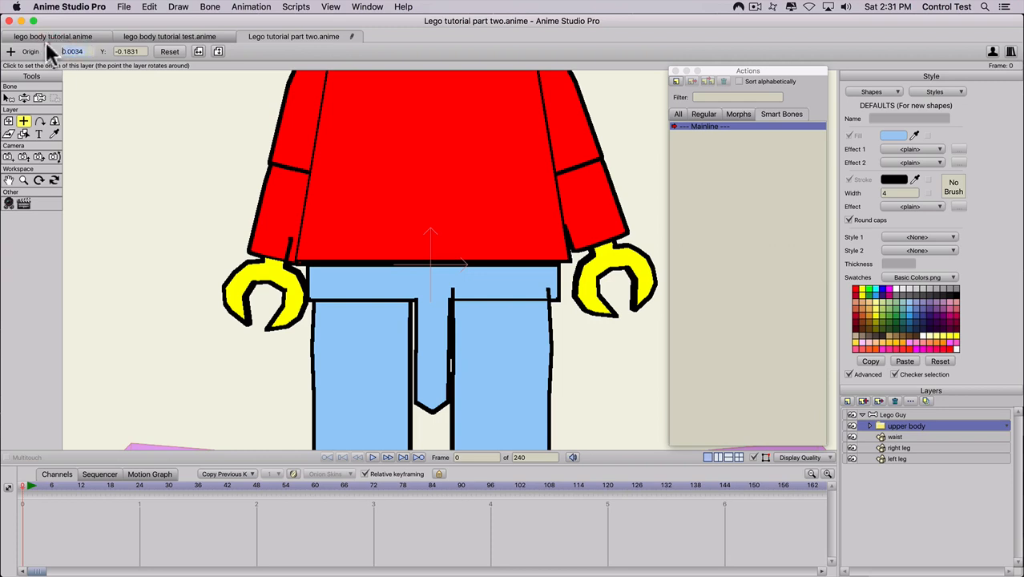
type("0")
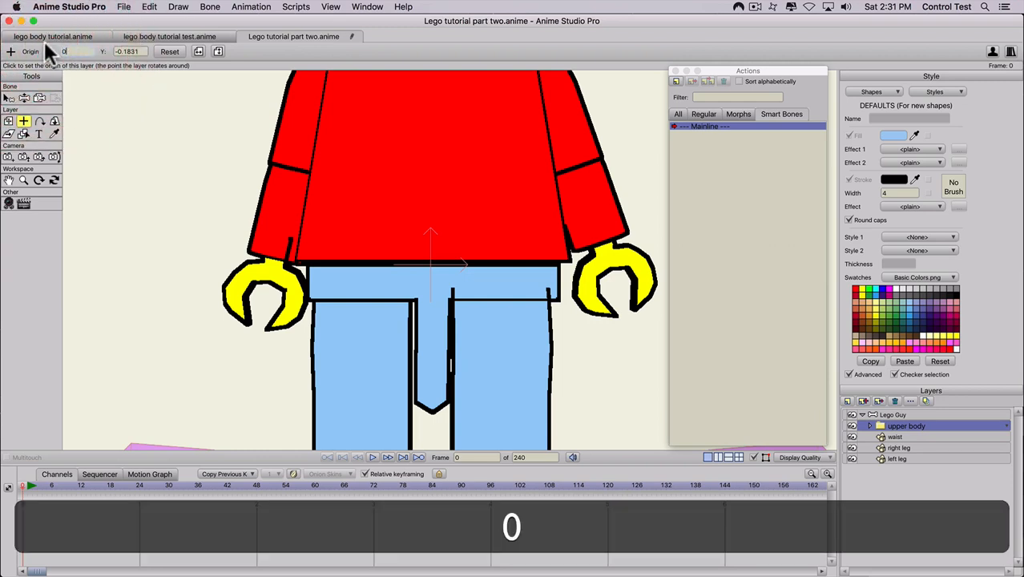
key("Return")
scroll(277, 109, "down", 5)
scroll(297, 132, "up", 2)
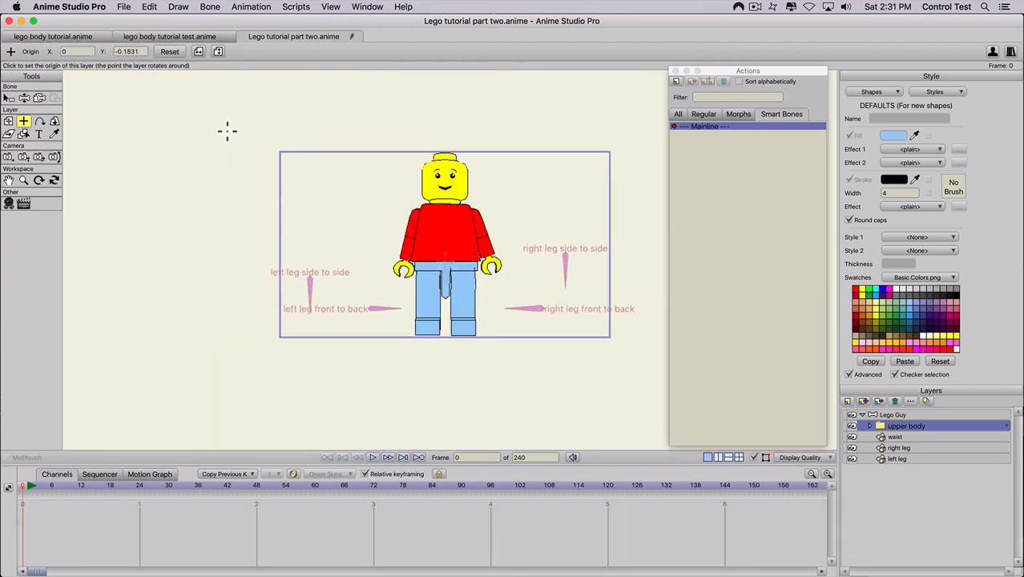
scroll(216, 131, "down", 1)
scroll(112, 138, "up", 1)
Test the 3D rotation of the upper body group around its waistline origin, and reset the rotation
left_click(53, 120)
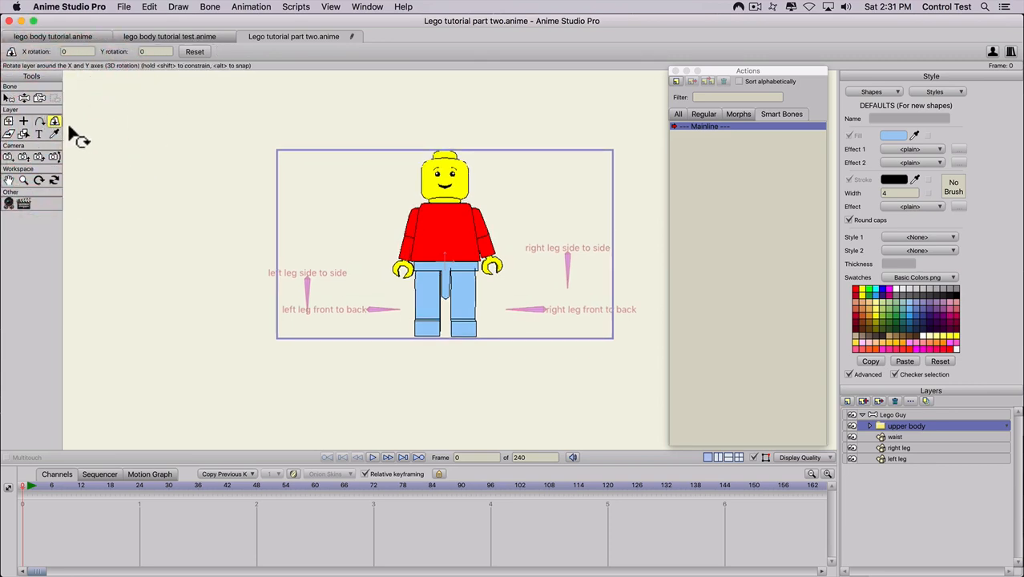
scroll(418, 210, "down", 1)
scroll(393, 210, "up", 3)
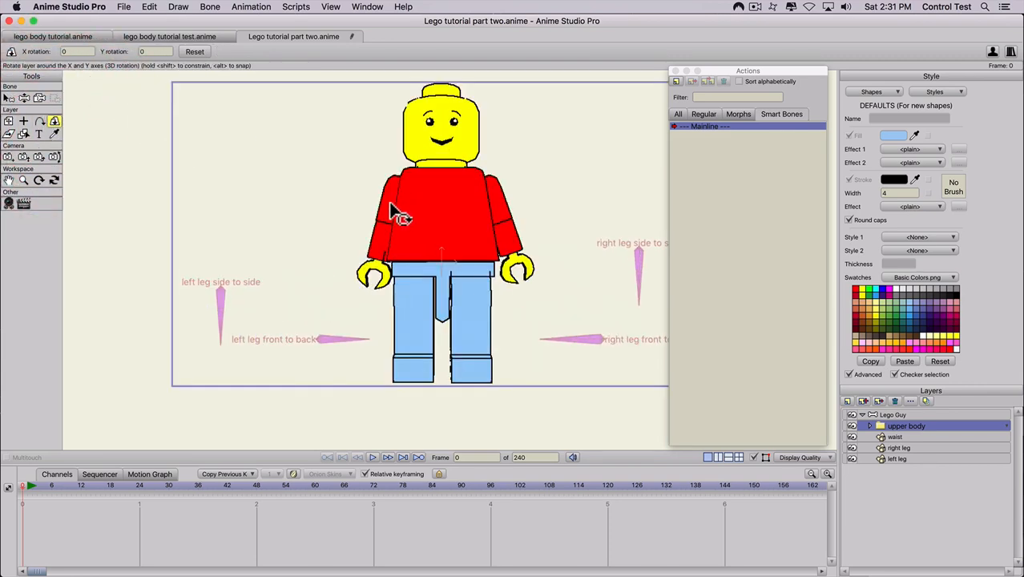
left_click_drag(393, 210, 450, 270)
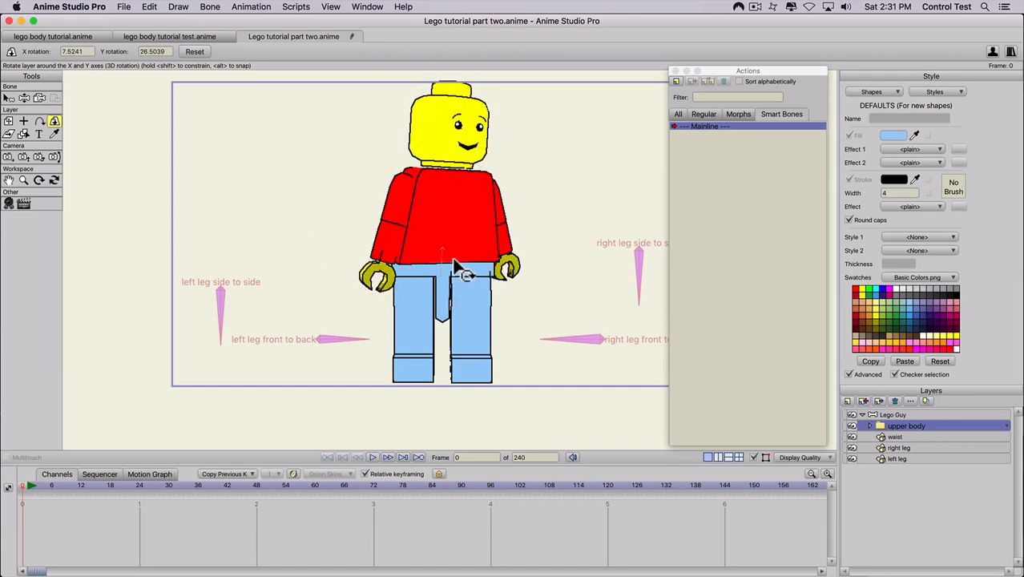
scroll(453, 267, "up", 3)
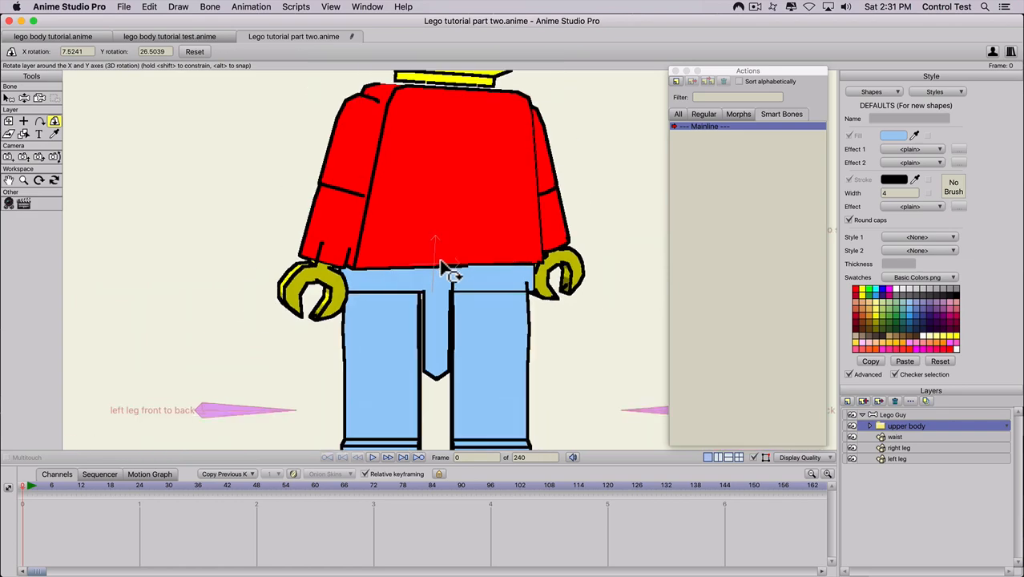
scroll(439, 267, "down", 3)
left_click_drag(445, 245, 364, 228)
scroll(456, 270, "up", 2)
key("ctrl+z")
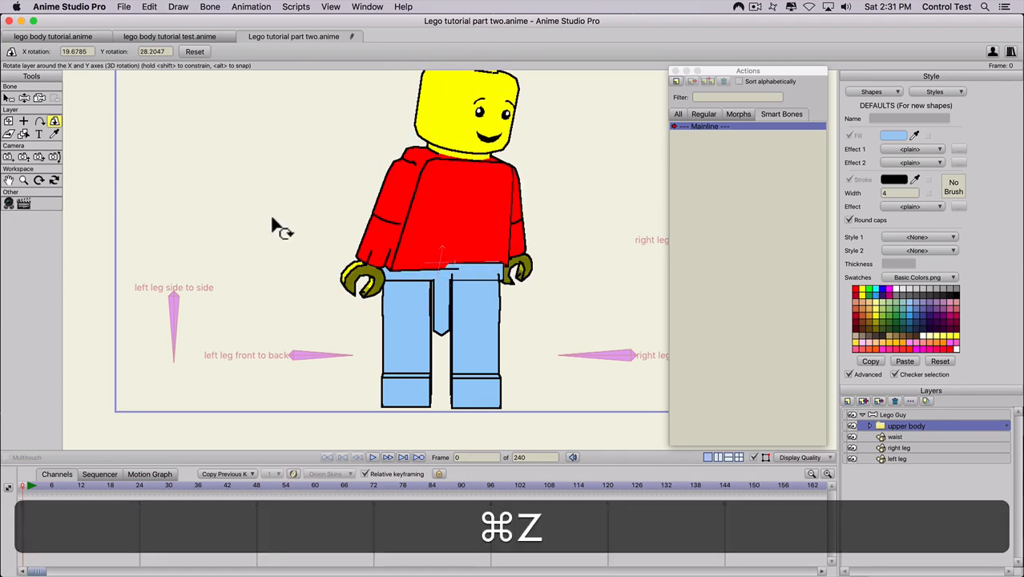
left_click(6, 484)
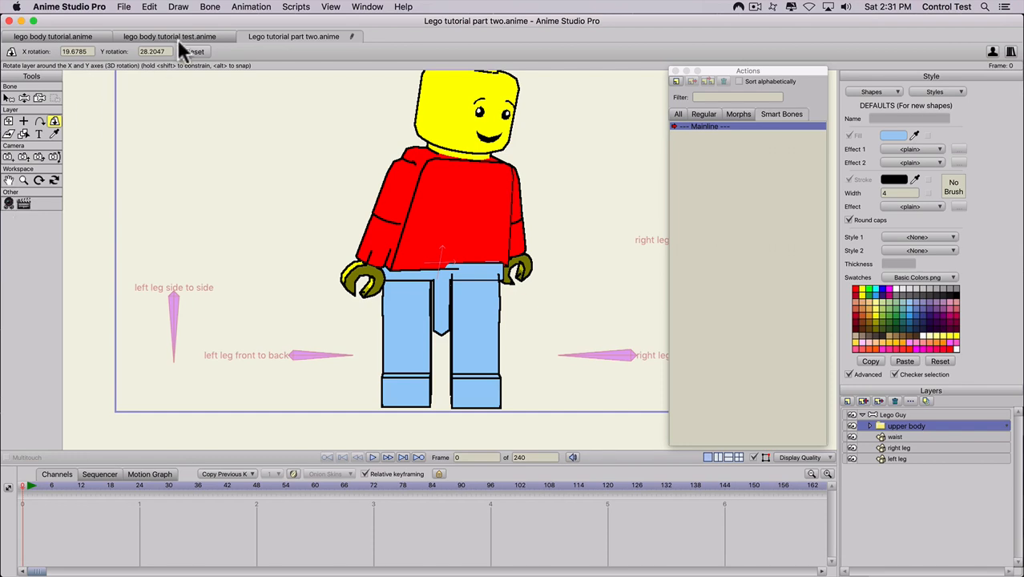
left_click(189, 50)
Raise the upper body group's origin slightly above the waistline, to X 0 and Y about -0.138
left_click(8, 120)
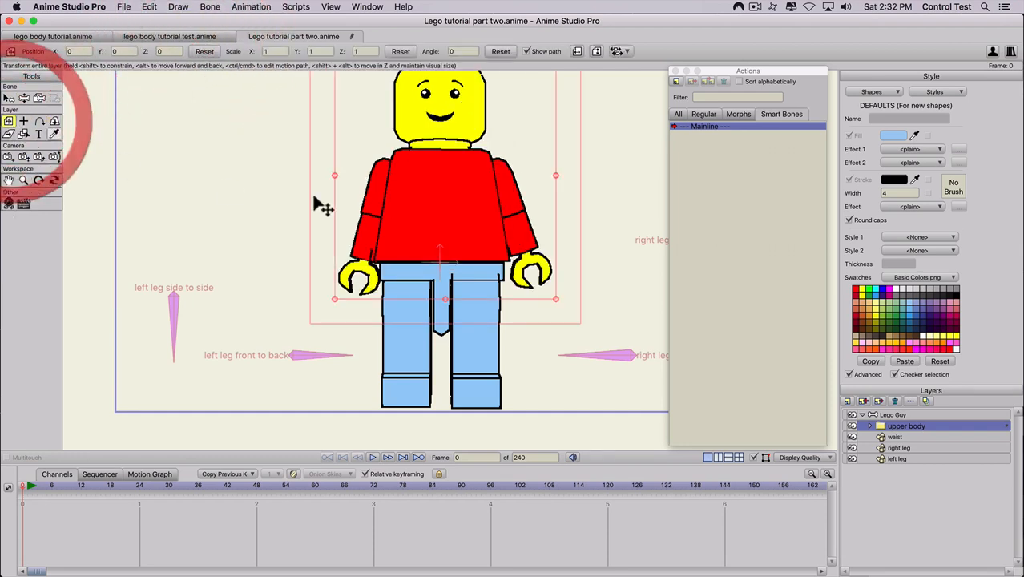
left_click(23, 120)
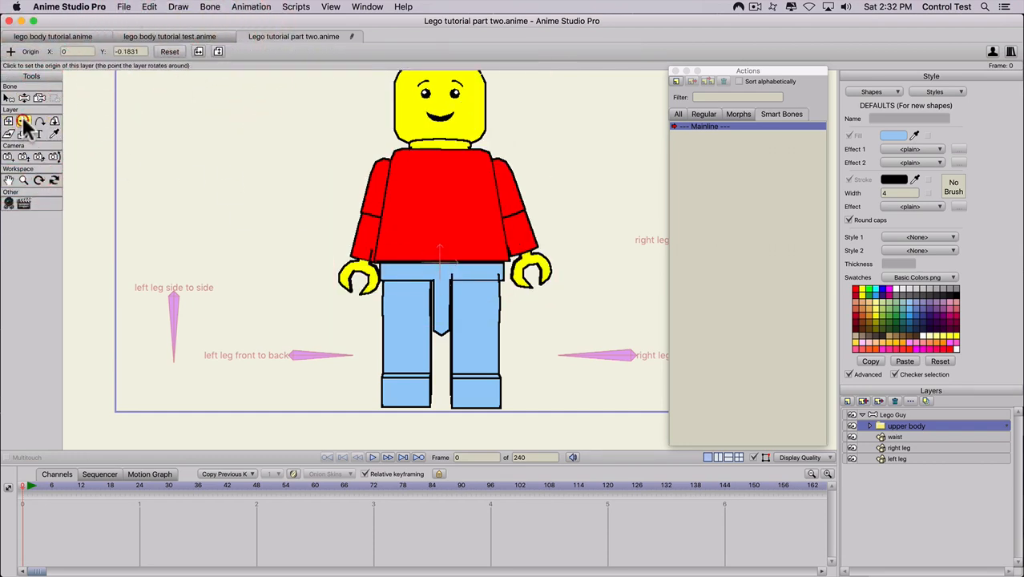
key("shift")
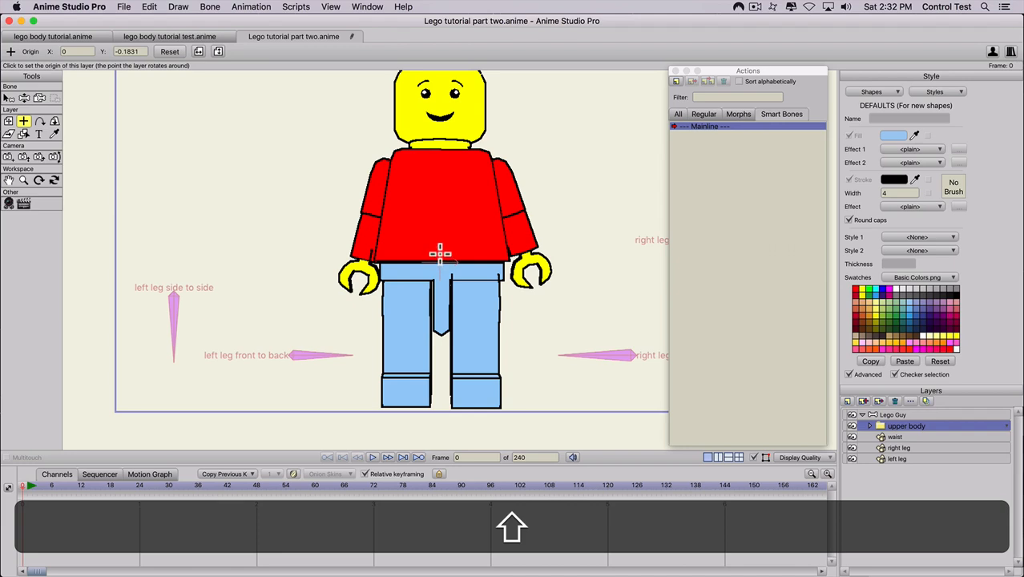
left_click(440, 254, "shift")
double_click(72, 51)
type("0")
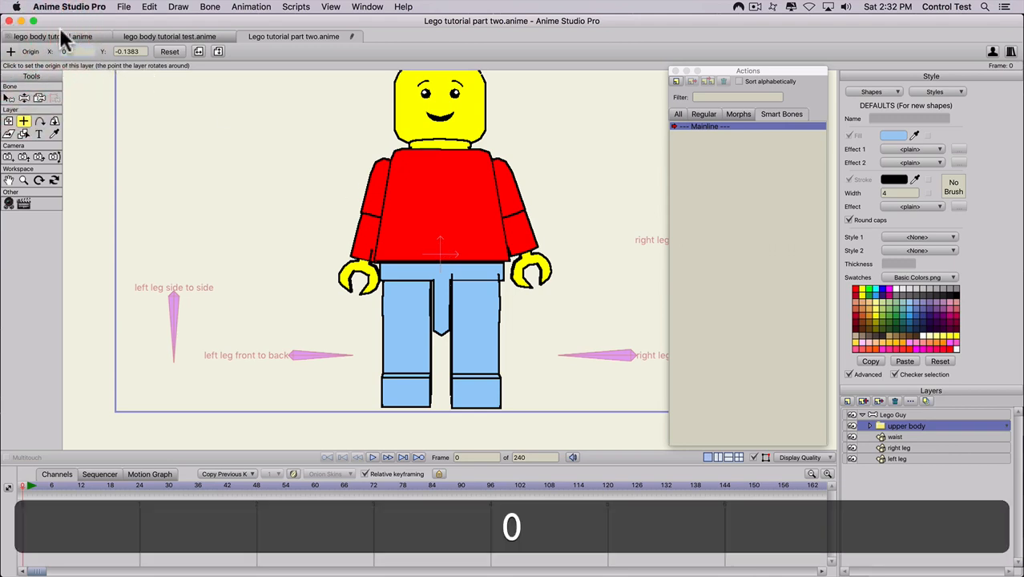
Try rotating the upper body group in 3D around the raised origin, and undo the rotation
left_click(52, 118)
left_click_drag(389, 201, 409, 160)
key("super+z")
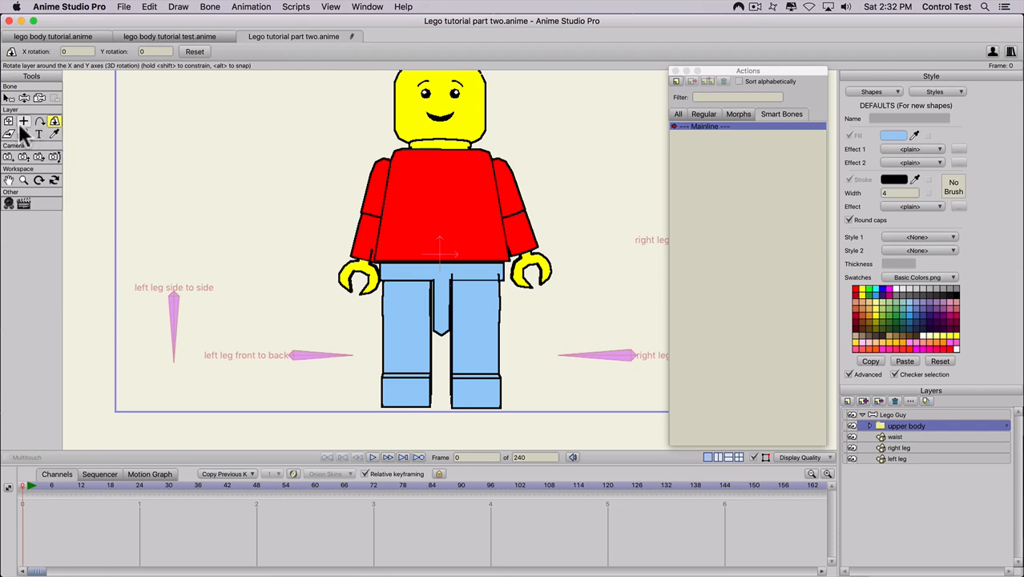
Place the upper body group's origin back on the waistline, at X 0 and Y about -0.185
left_click(23, 121)
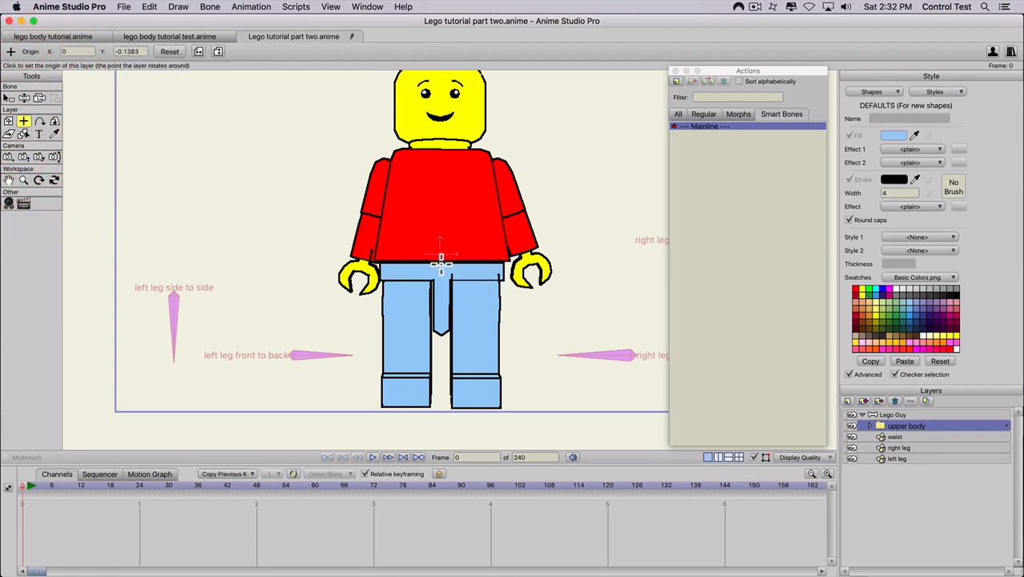
left_click(439, 263)
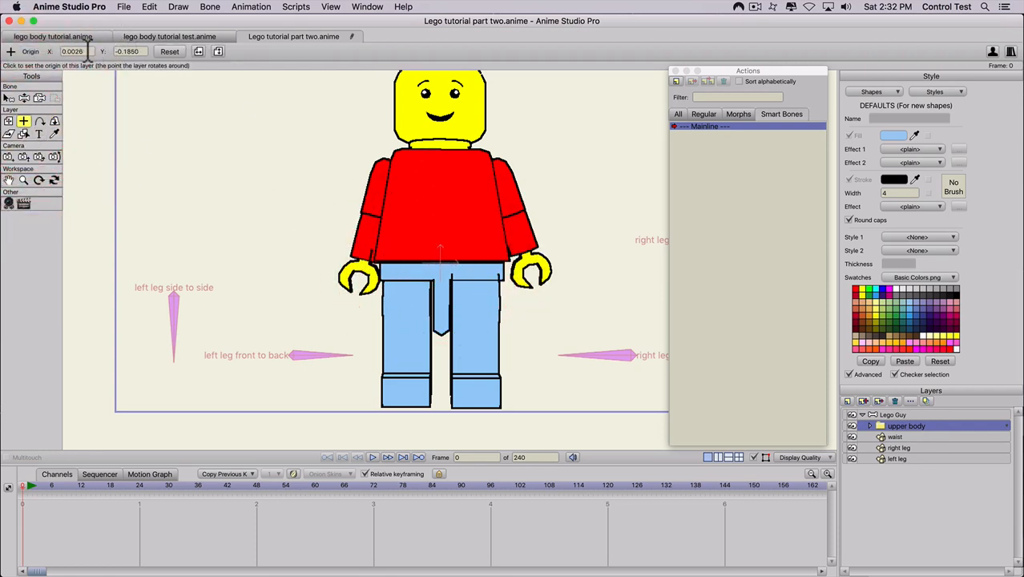
left_click(11, 51)
key("0")
key("Return")
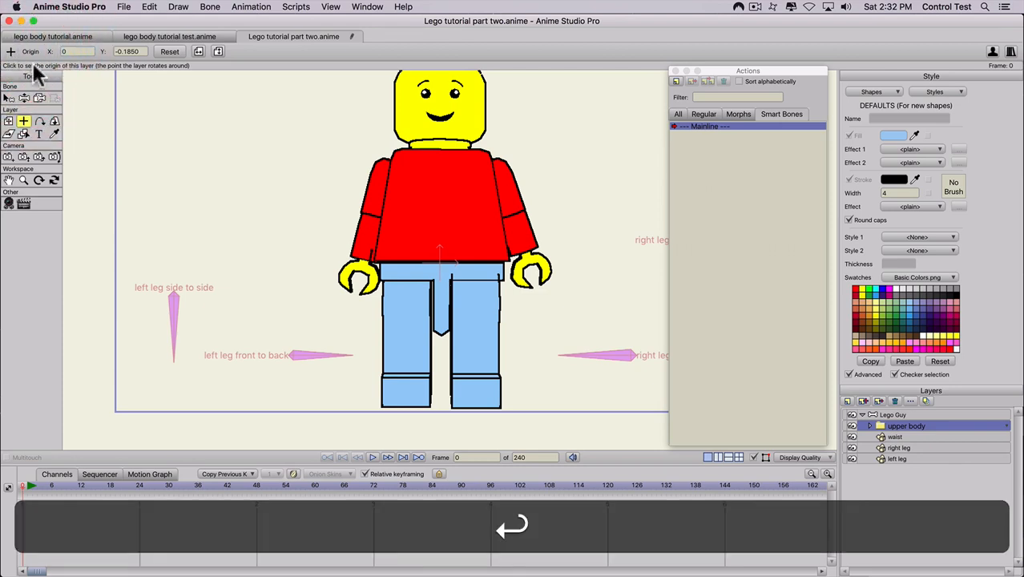
Try rotating the upper body group in 3D around the lowered waistline origin, and undo the rotation
left_click(54, 121)
left_click_drag(375, 218, 446, 276)
key("super+z")
key("super+z")
scroll(422, 229, "down", 1)
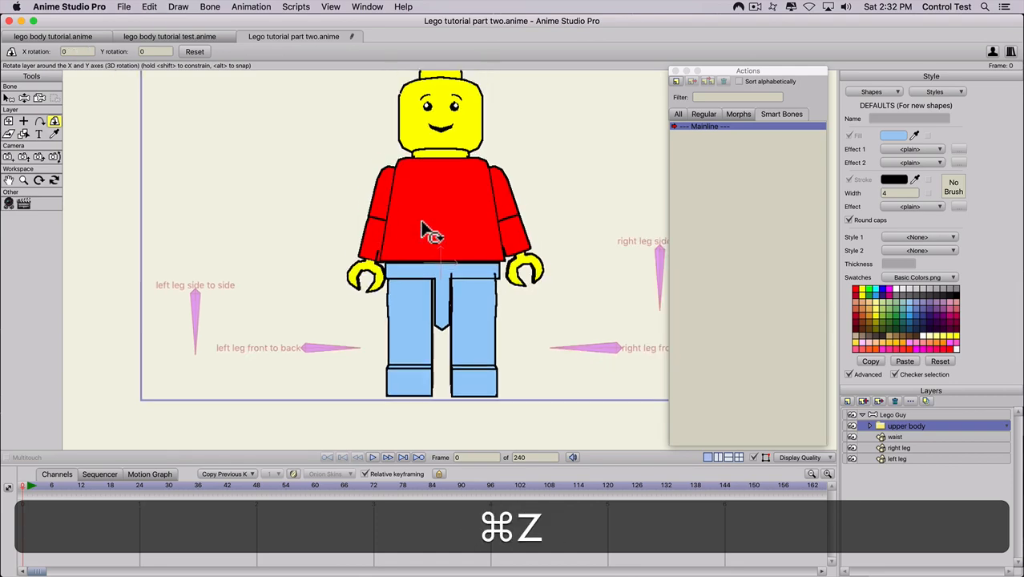
scroll(420, 231, "up", 8)
scroll(422, 231, "down", 8)
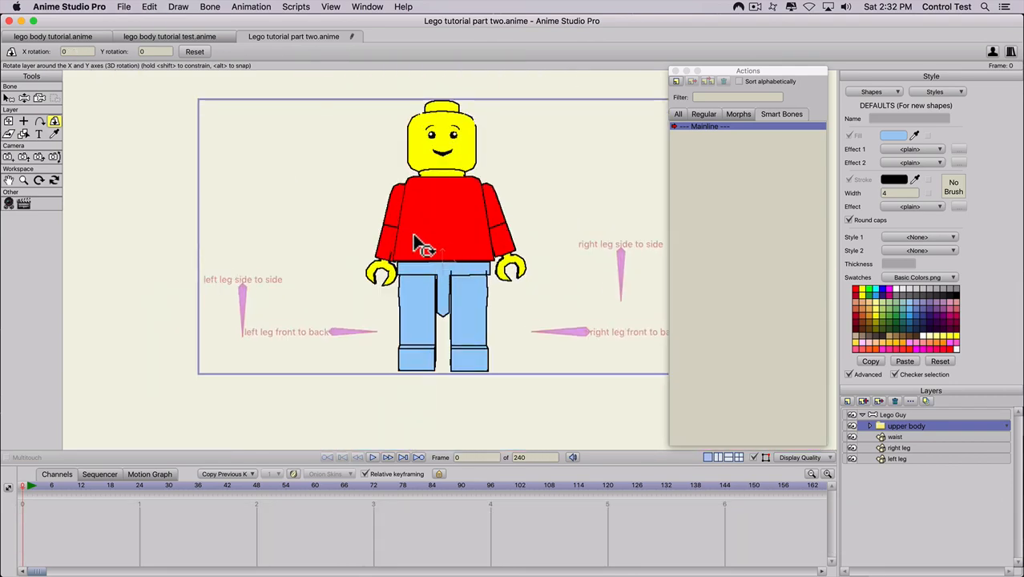
scroll(390, 239, "up", 3)
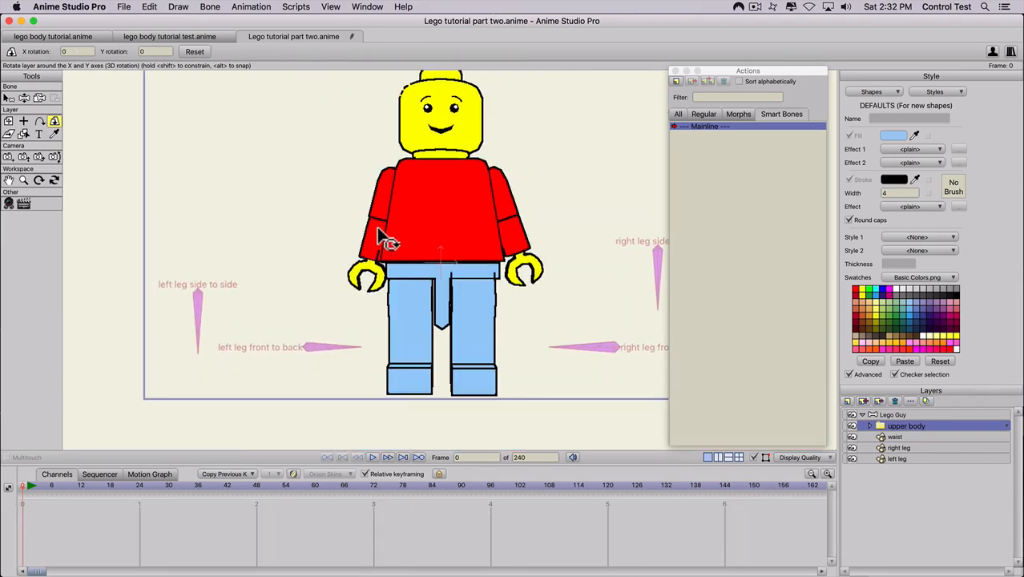
scroll(447, 272, "up", 2)
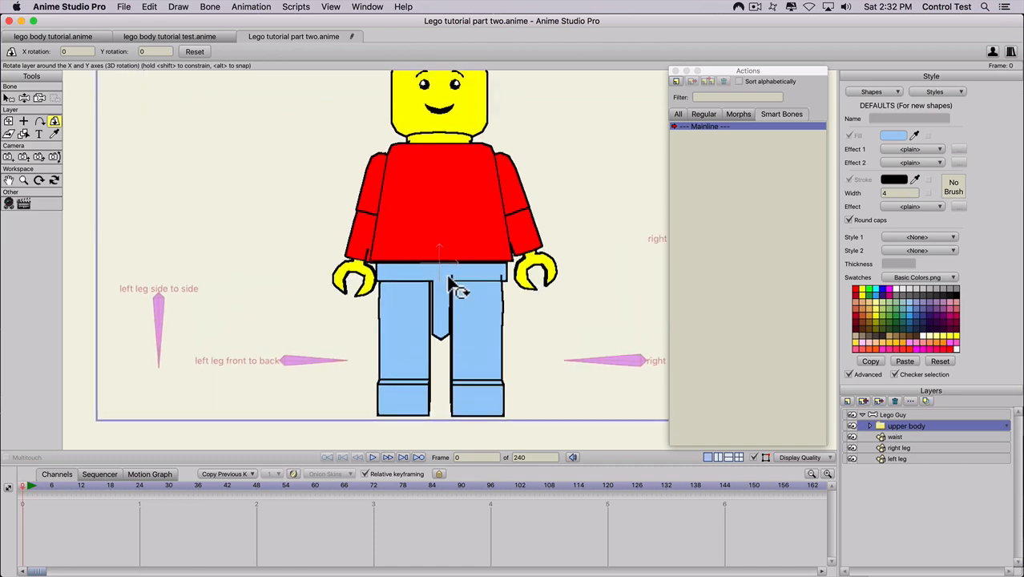
scroll(384, 227, "down", 4)
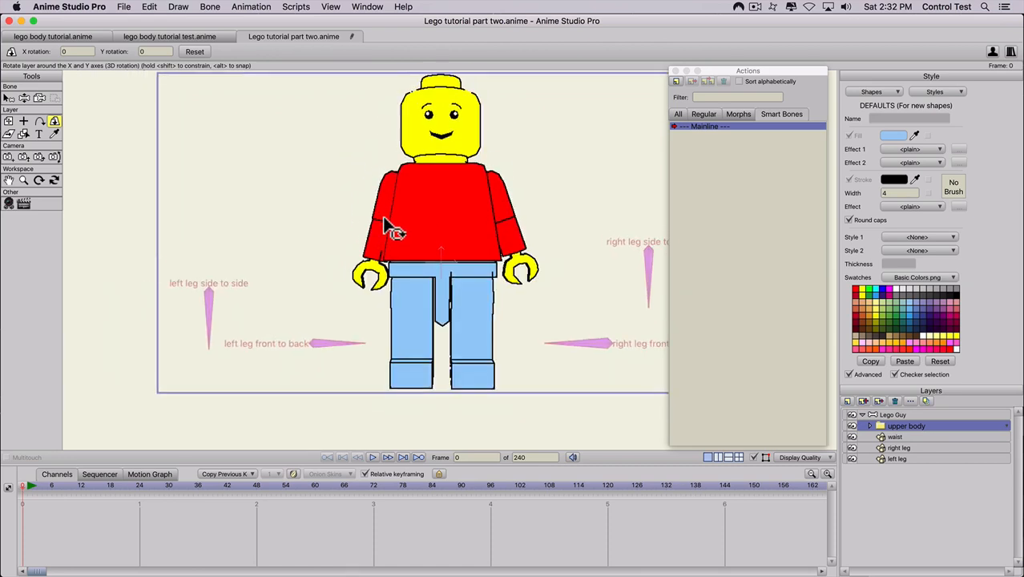
left_click(30, 485)
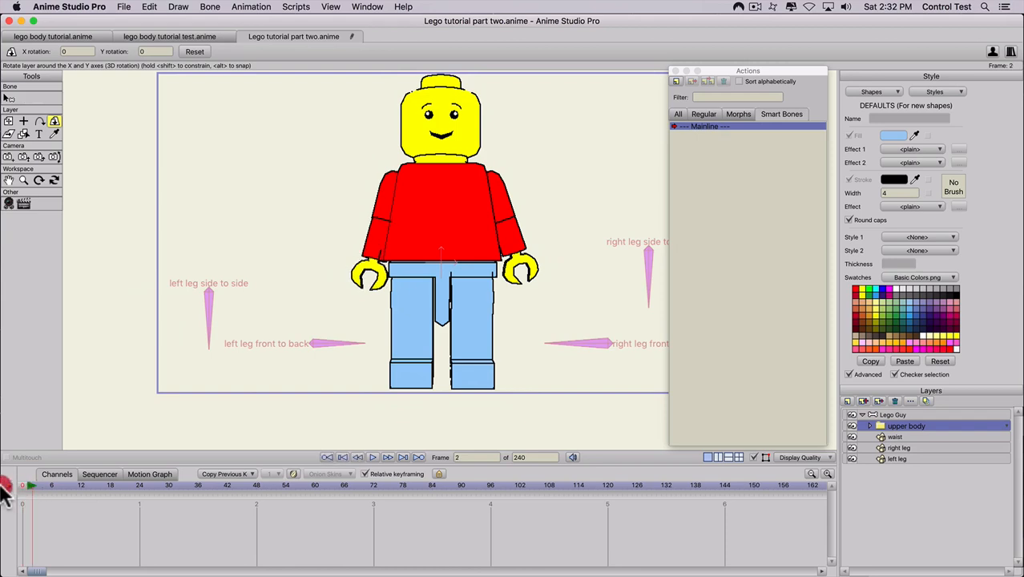
scroll(422, 220, "down", 1)
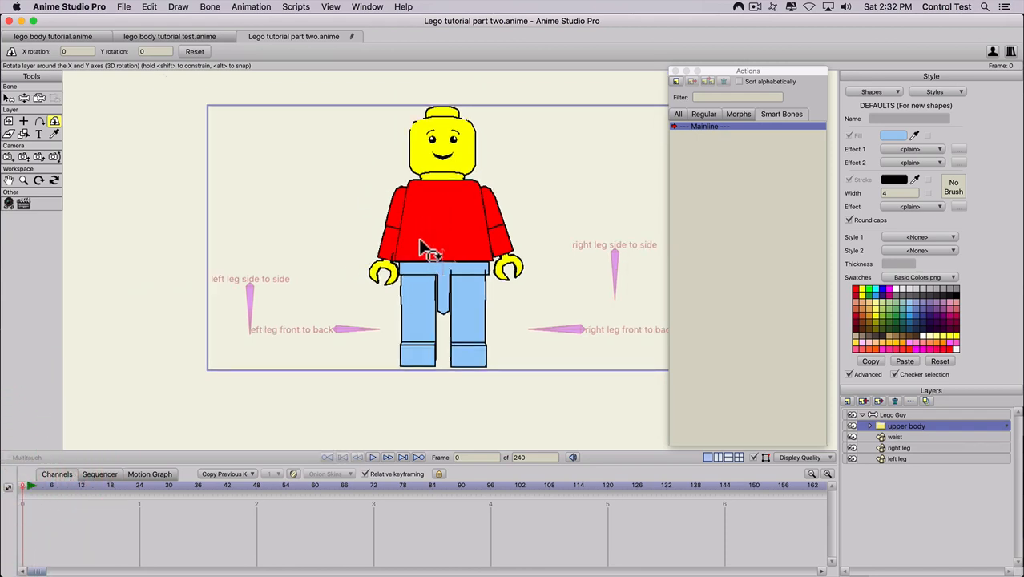
Rotate the upper body group in 3D to a Y rotation of about 38, and turn the head parts group to about X 7, Y -30
scroll(529, 367, "down", 1)
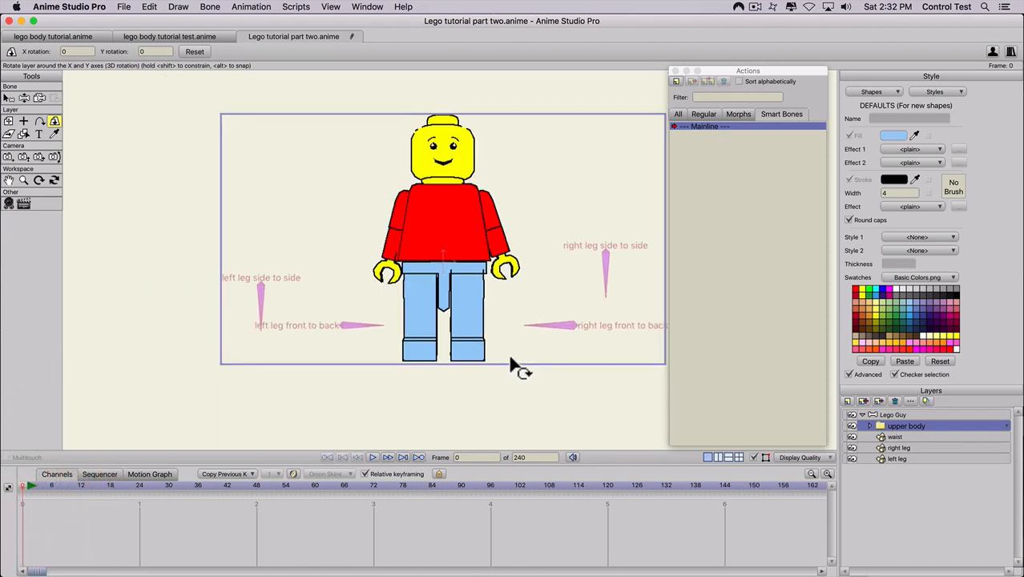
left_click_drag(627, 219, 550, 224)
left_click(869, 425)
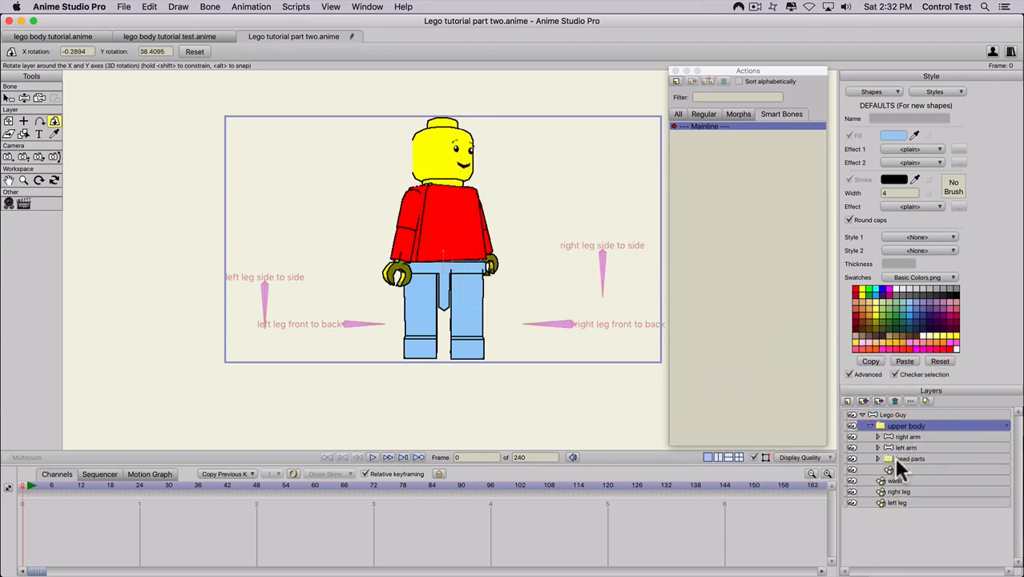
left_click(894, 458)
left_click_drag(466, 164, 336, 178)
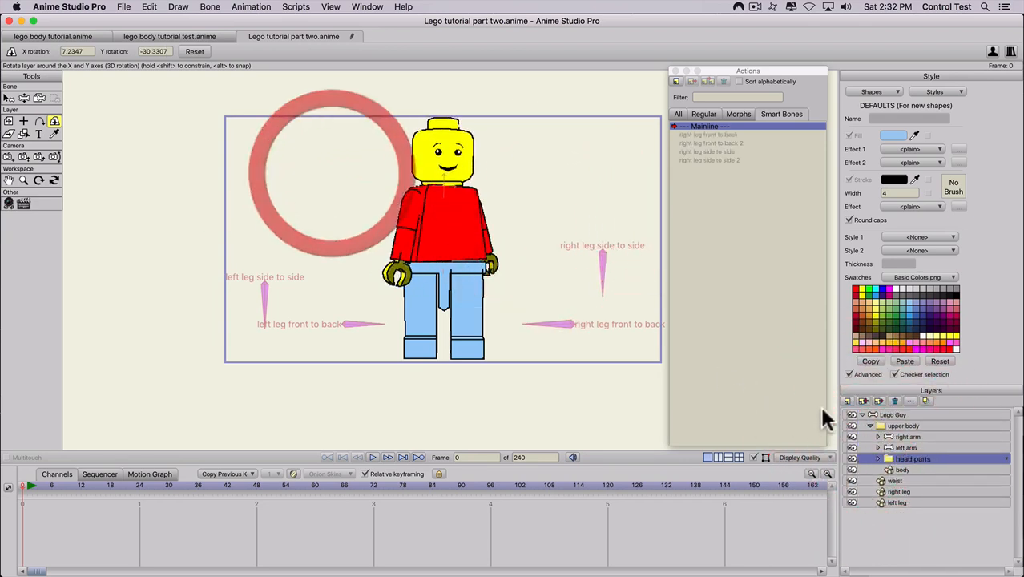
Raise the right arm to about X -70, Y 11, and bend its lower right arm parts to about X -53, Y -39
left_click(877, 436)
left_click(885, 436)
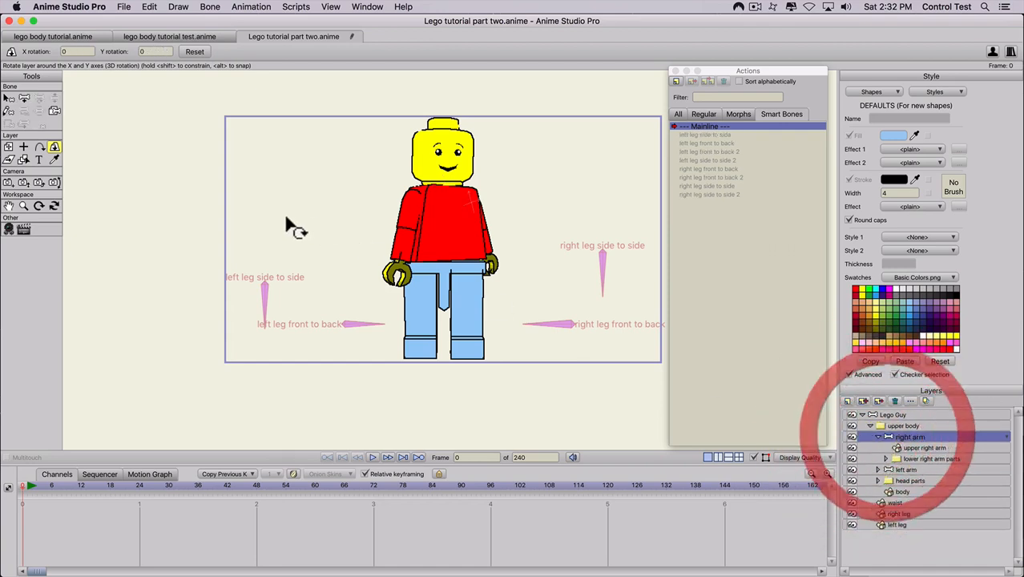
left_click_drag(314, 231, 403, 78)
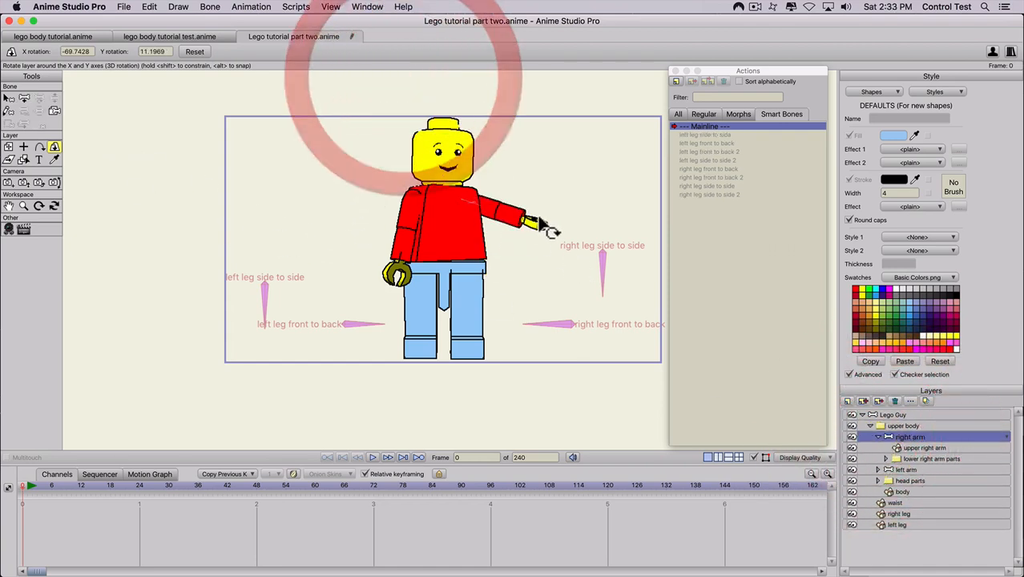
left_click(906, 459)
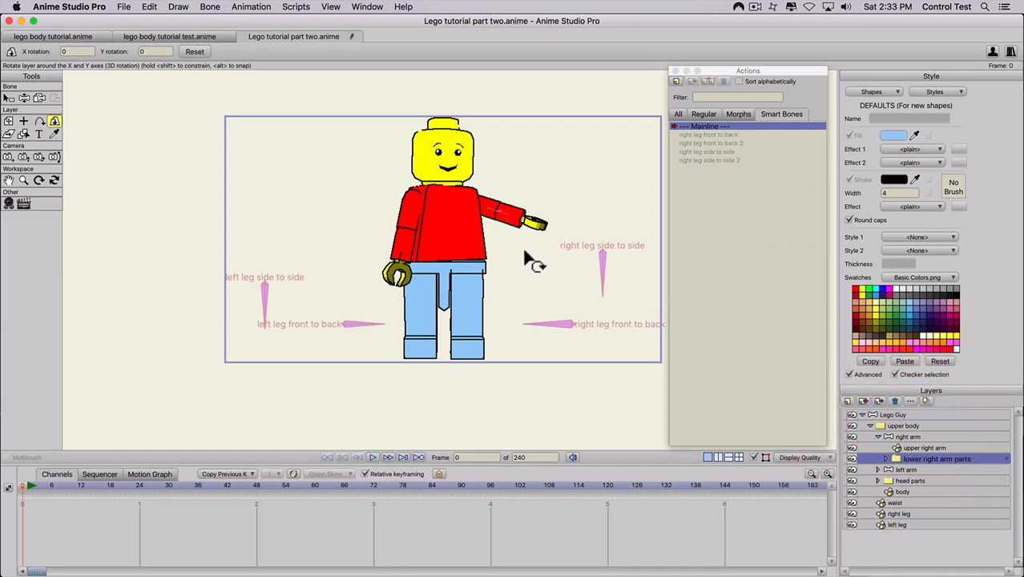
left_click_drag(532, 258, 358, 115)
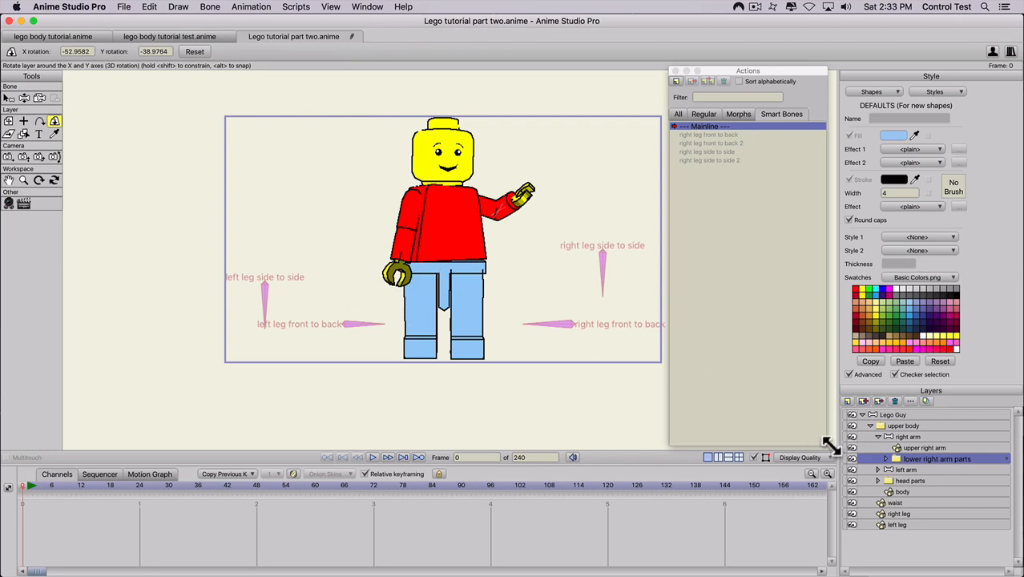
Tilt the upper body group to about X 22.6, Y -2.1, and turn the head parts group to about X 5.8, Y 31.6
left_click(898, 425)
left_click_drag(248, 271, 251, 275)
left_click_drag(280, 340, 267, 324)
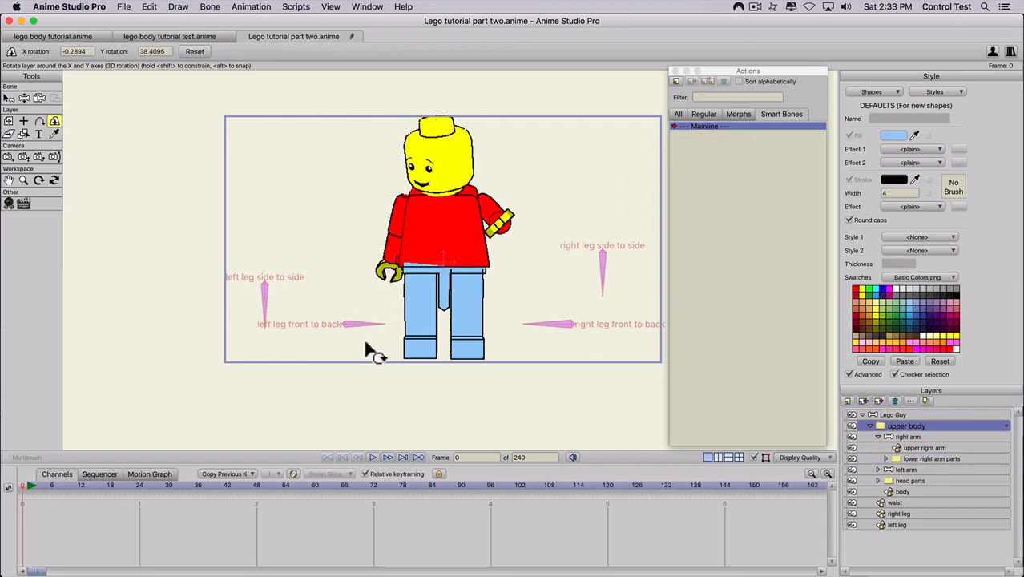
left_click(897, 482)
left_click_drag(487, 185, 685, 217)
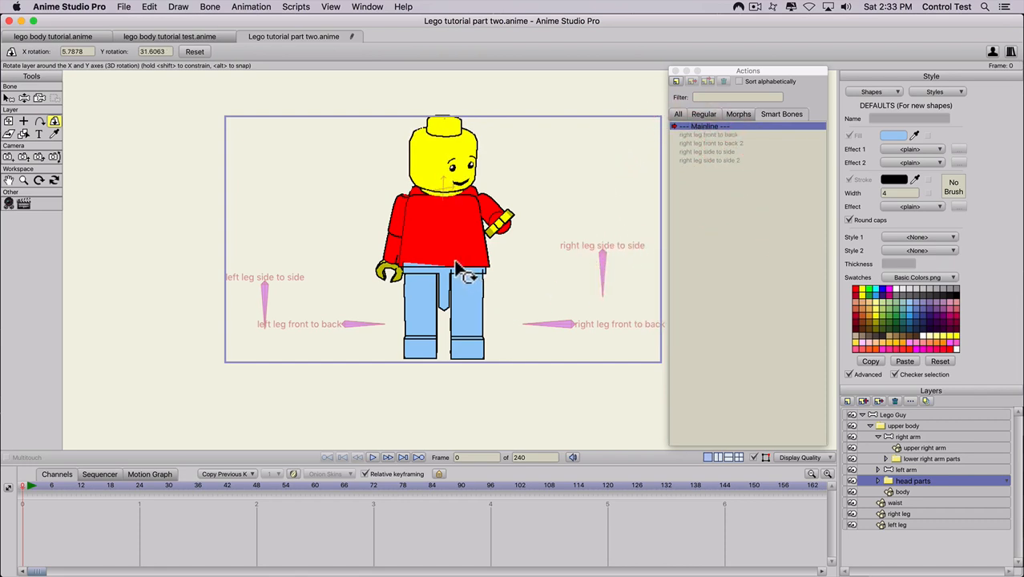
Try swinging the left leg with its front to back bone at frame 7, and undo the pose
left_click(892, 414)
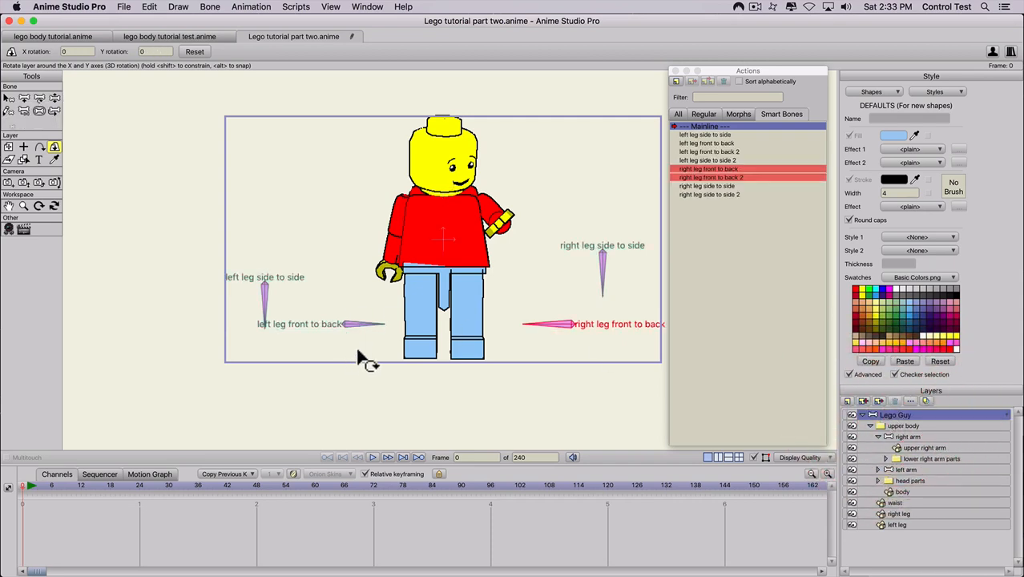
key("t")
left_click(57, 484)
left_click_drag(360, 328, 396, 343)
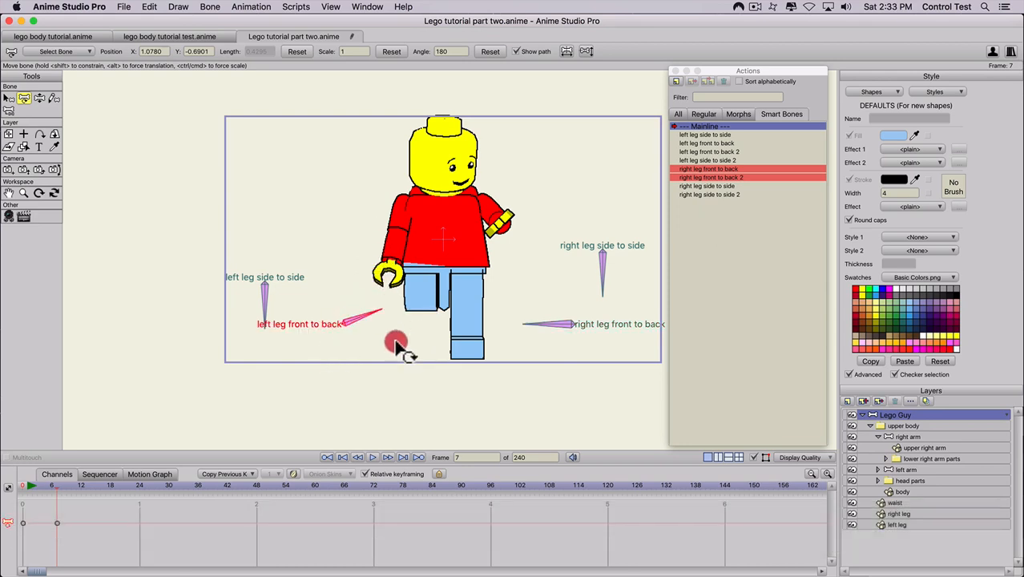
key("ctrl+z")
Turn the left leg front to back bone to about 67.6 degrees at frame 13, and rotate the whole figure in 3D
left_click(85, 483)
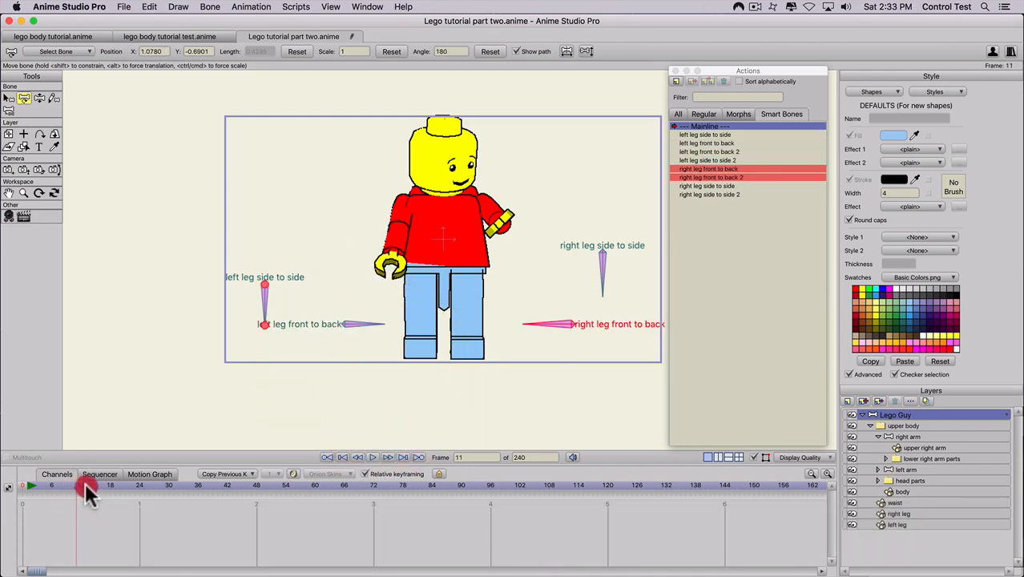
key("t")
left_click_drag(366, 332, 359, 257)
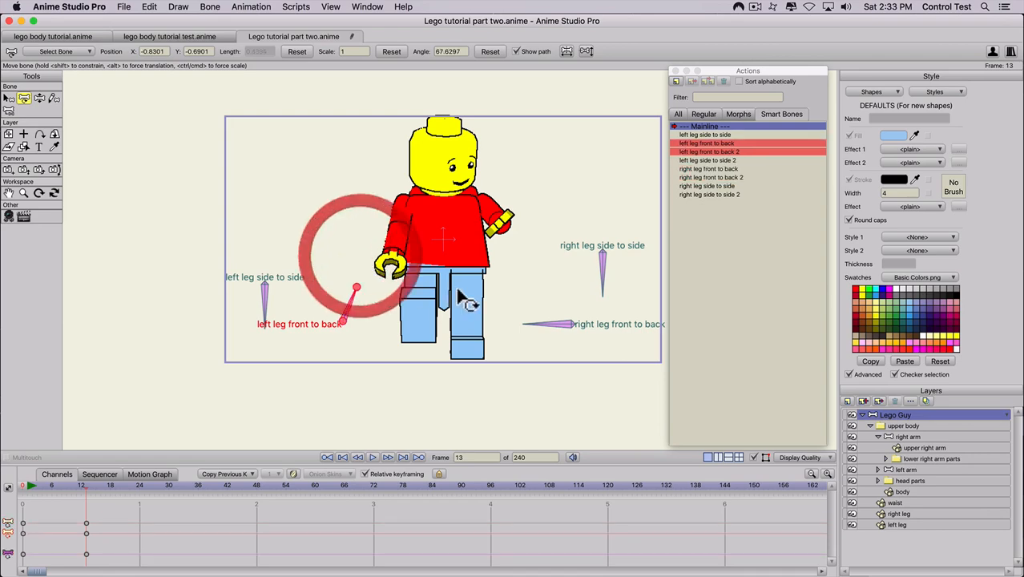
left_click(54, 133)
left_click_drag(240, 226, 795, 176)
Delete the bone and 3D rotation keyframes at frame 13, and return to frame 0
left_click(104, 521)
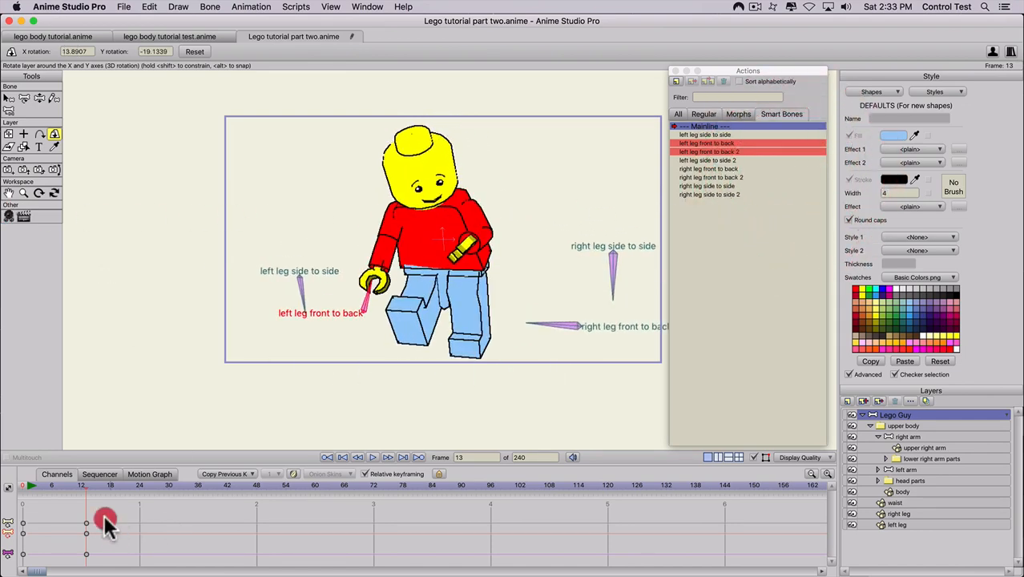
key("BackSpace")
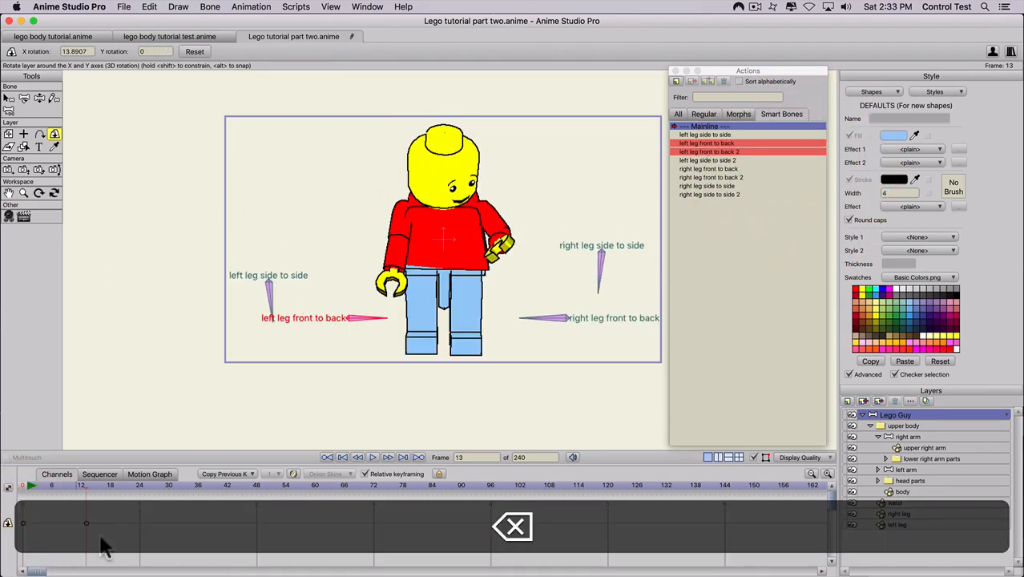
left_click(14, 537)
key("BackSpace")
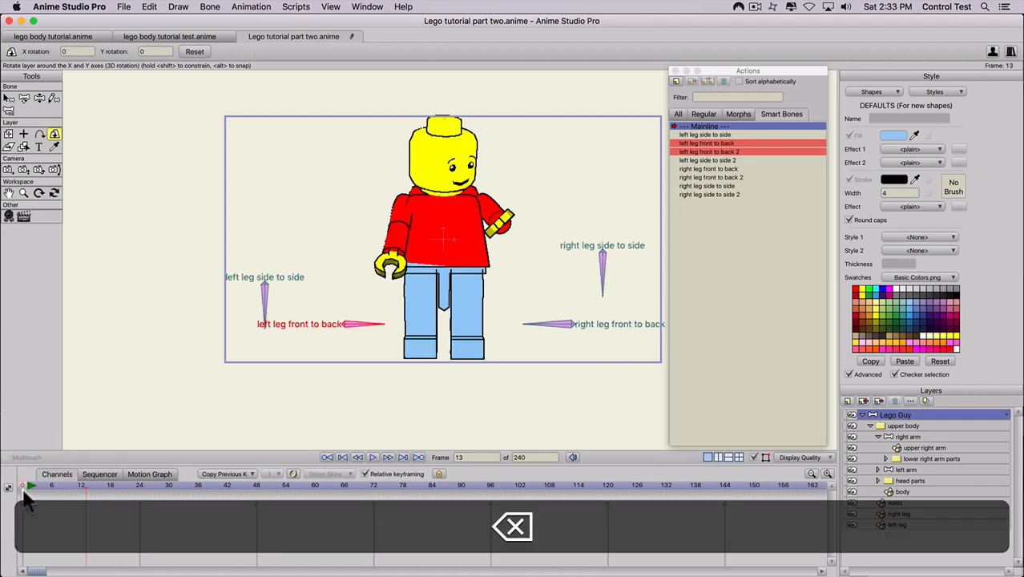
left_click(23, 525)
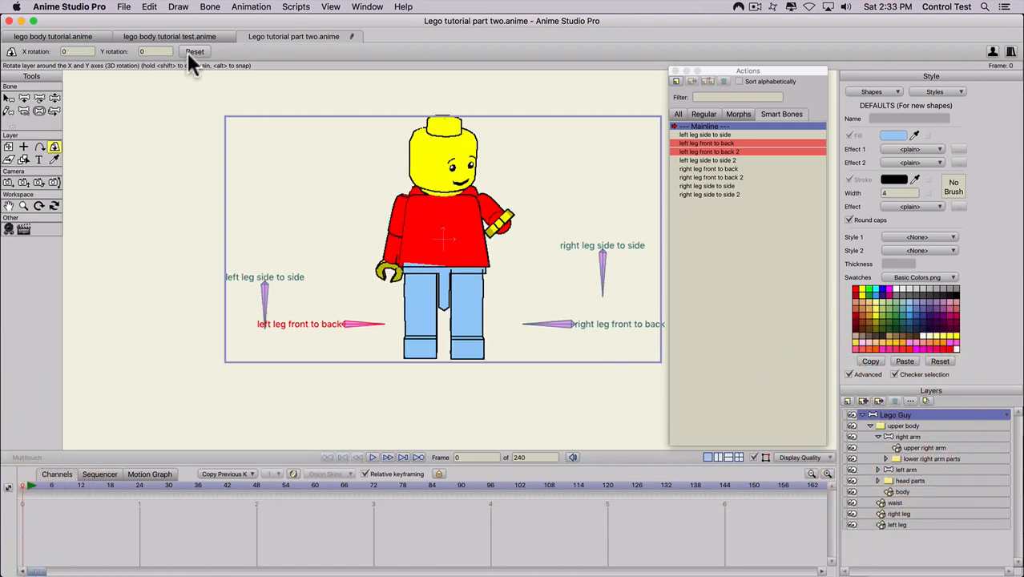
Reset the 3D rotation of the upper body, right arm, lower right arm parts and head parts layers to 0
left_click(894, 423)
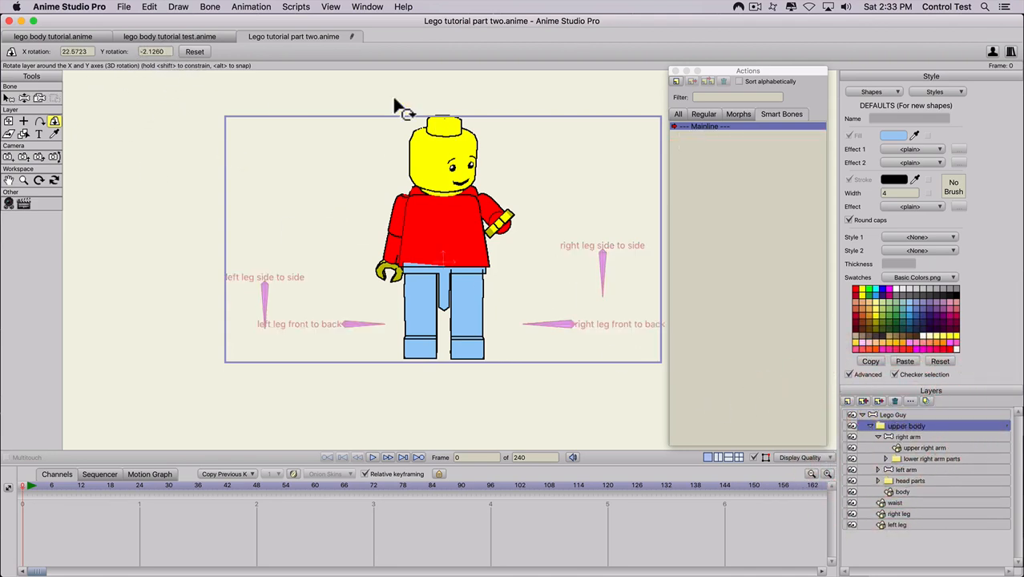
left_click(193, 53)
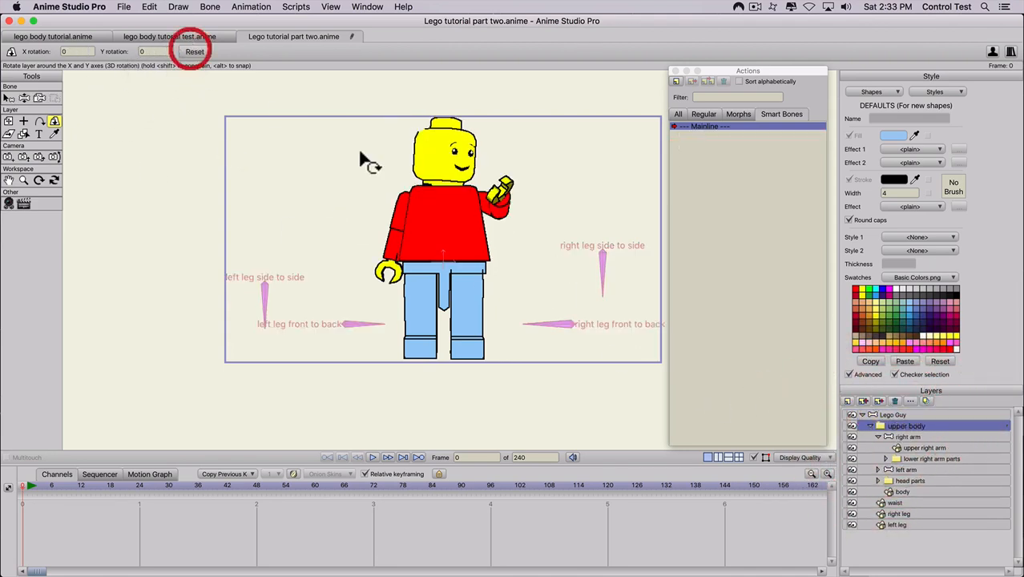
left_click(900, 435)
left_click(195, 52)
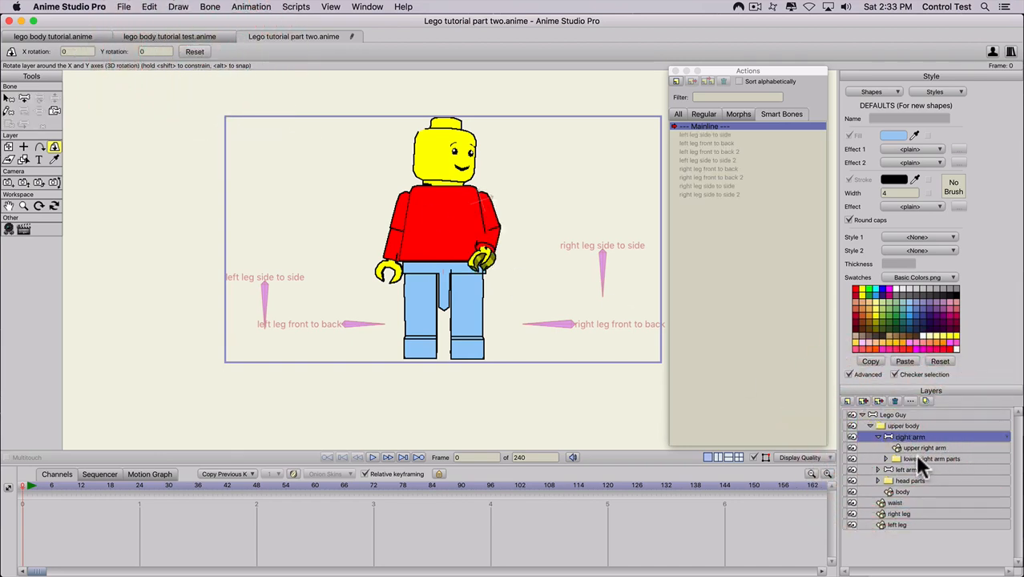
left_click(905, 458)
left_click(195, 51)
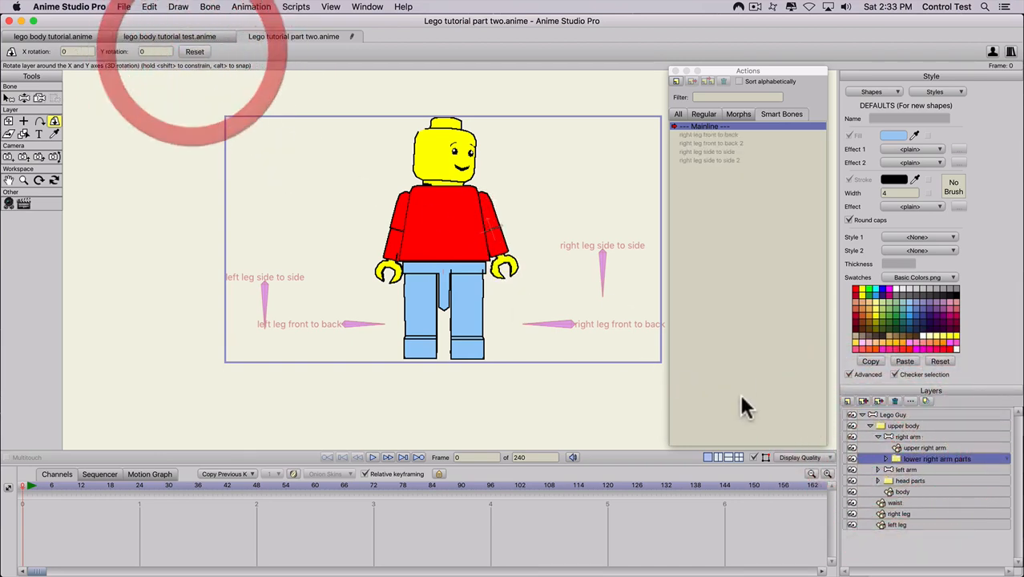
left_click(881, 480)
left_click(196, 54)
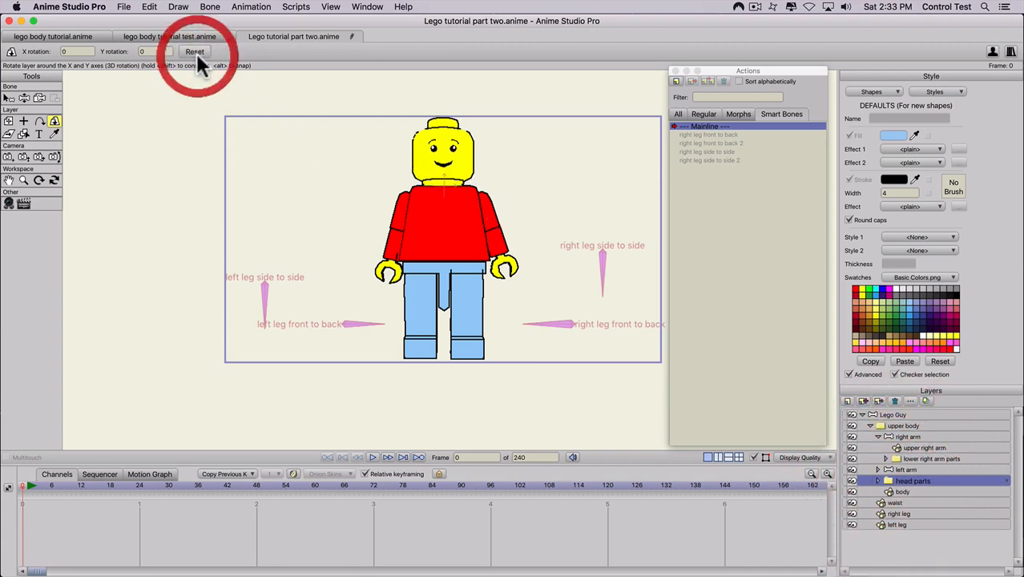
Rotate the whole Lego Guy layer in 3D to about X -1.4, Y 24.8
left_click(425, 301)
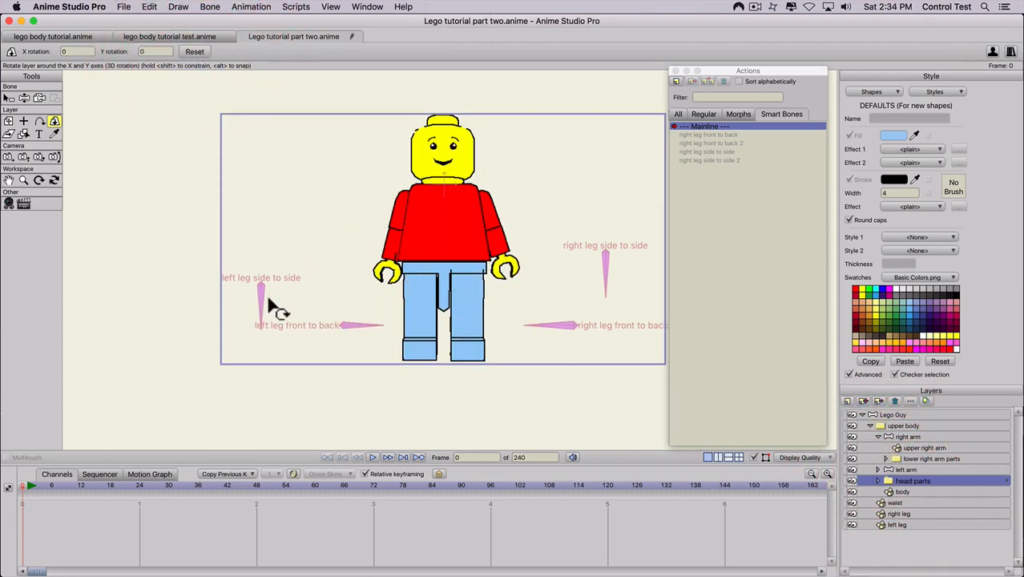
scroll(433, 332, "up", 3)
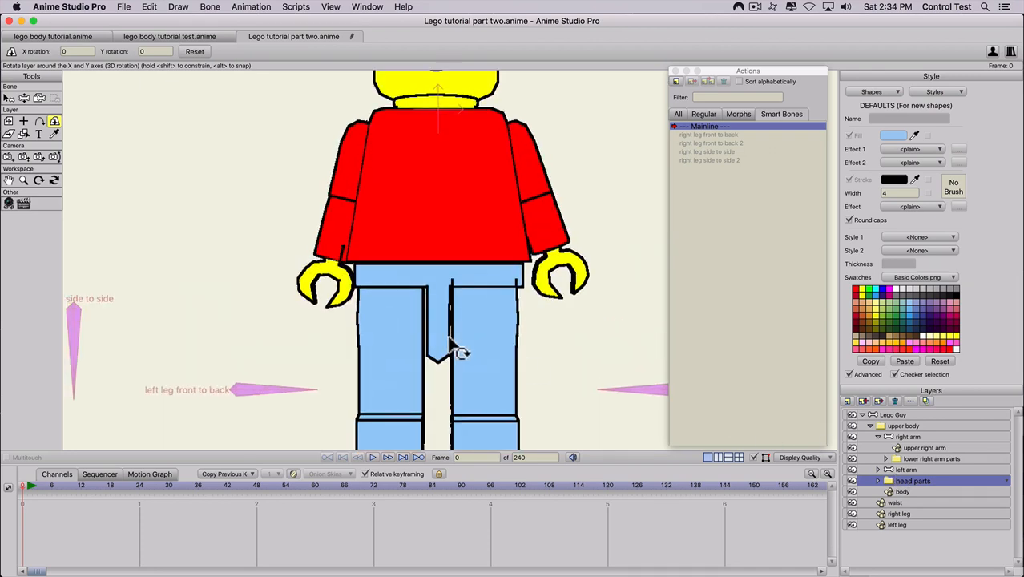
scroll(444, 226, "down", 3)
scroll(439, 217, "down", 1)
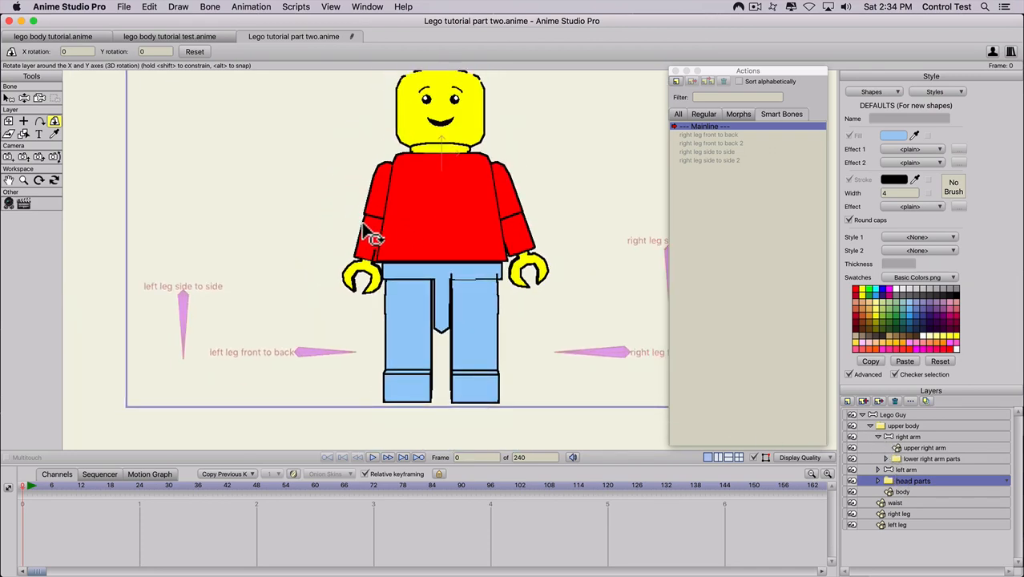
key("space")
left_click_drag(290, 241, 288, 253)
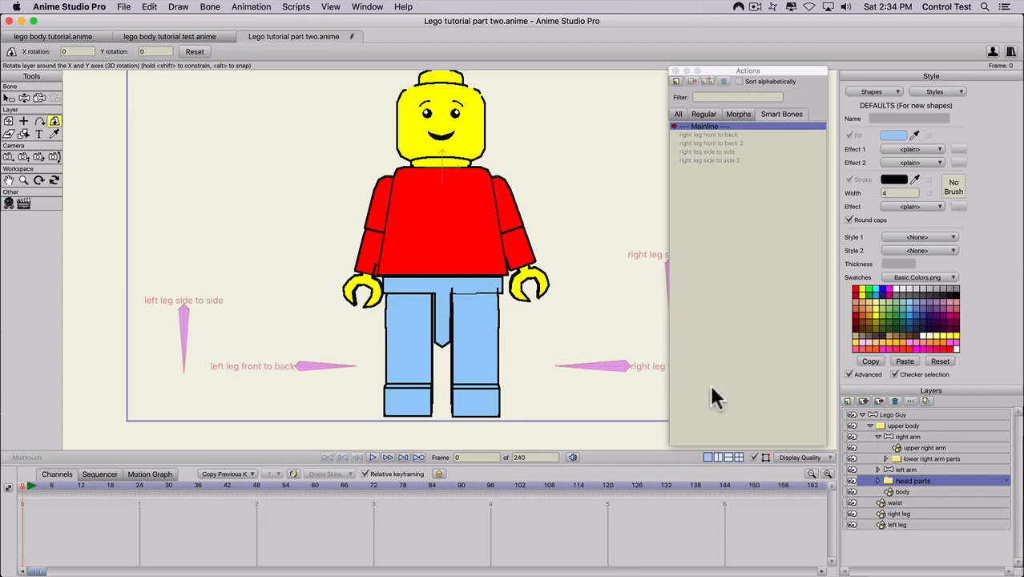
left_click(895, 415)
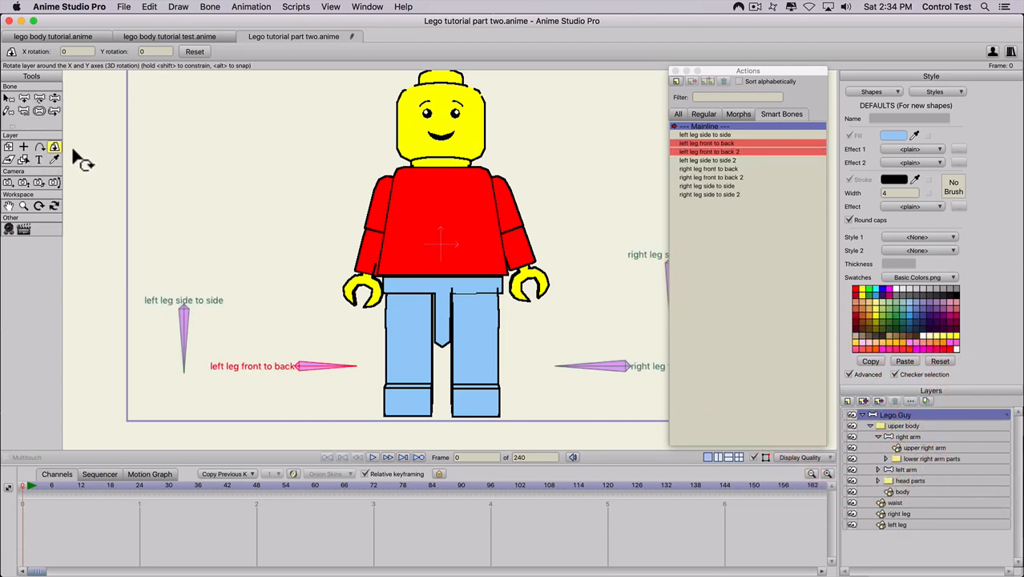
left_click_drag(513, 194, 447, 192)
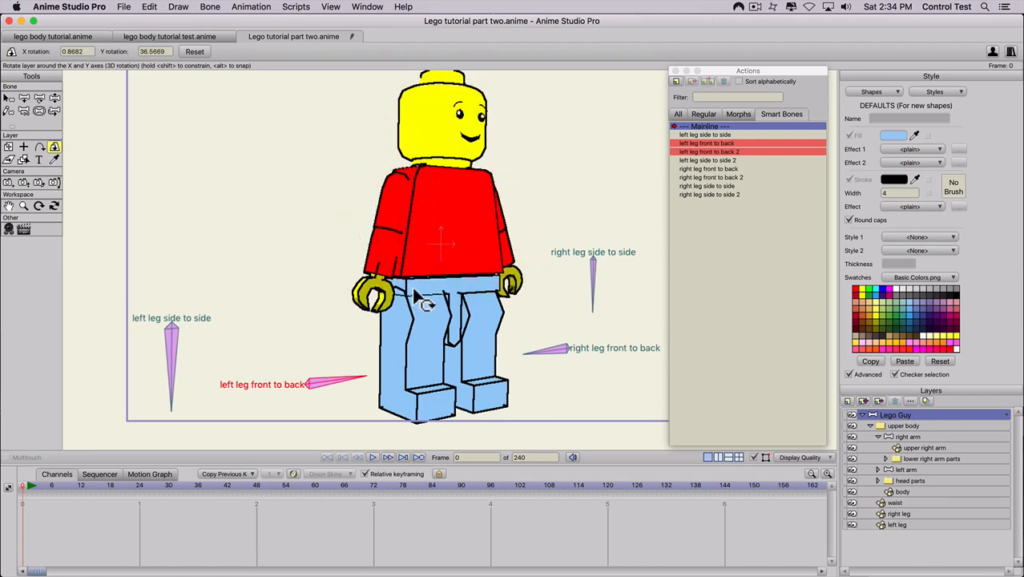
left_click_drag(402, 289, 353, 285)
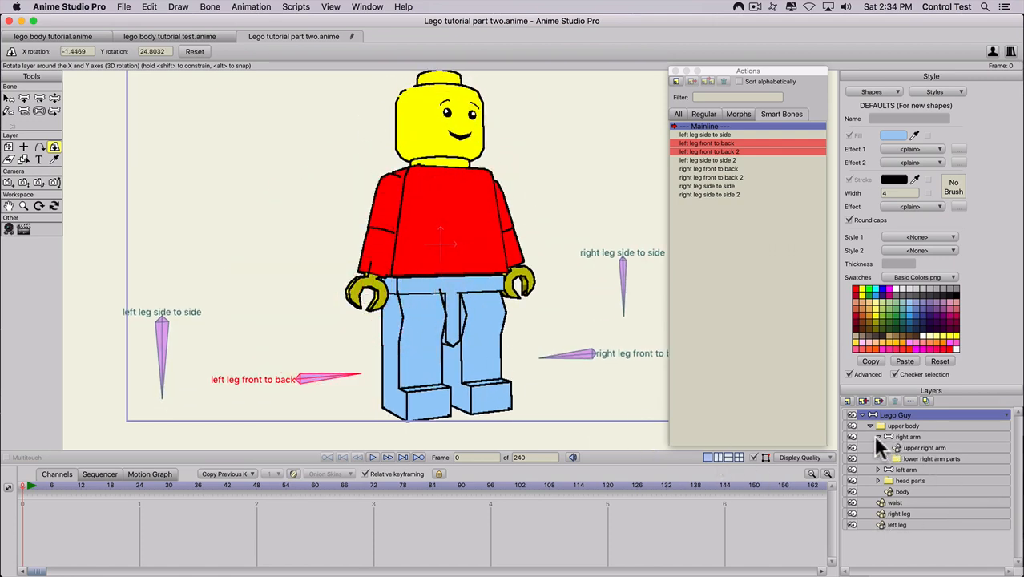
Select the hand shape in lower right arm parts, set its layer's 3D shading to None and turn off the Materials edges
left_click(885, 458)
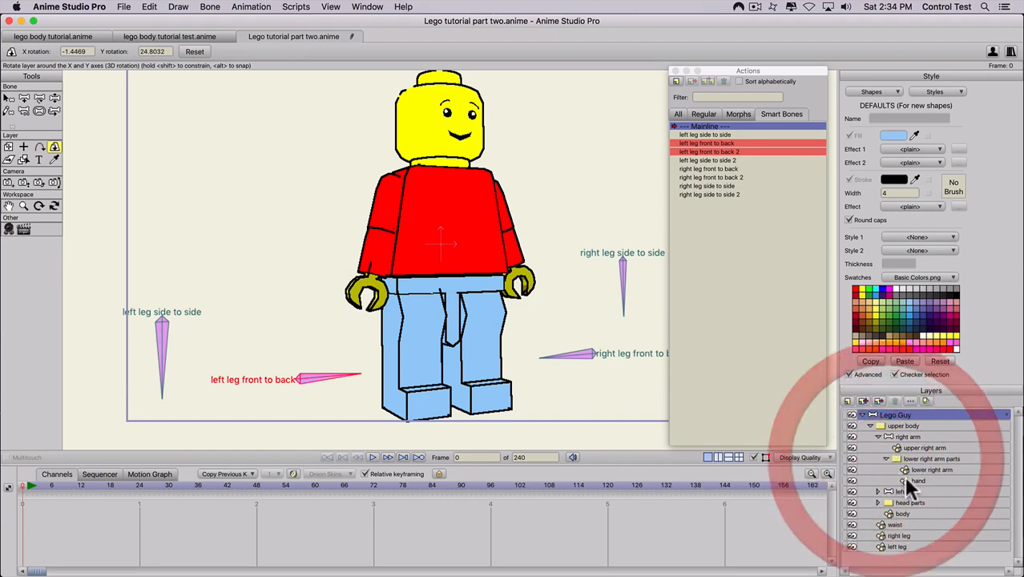
left_click(915, 480)
key("q")
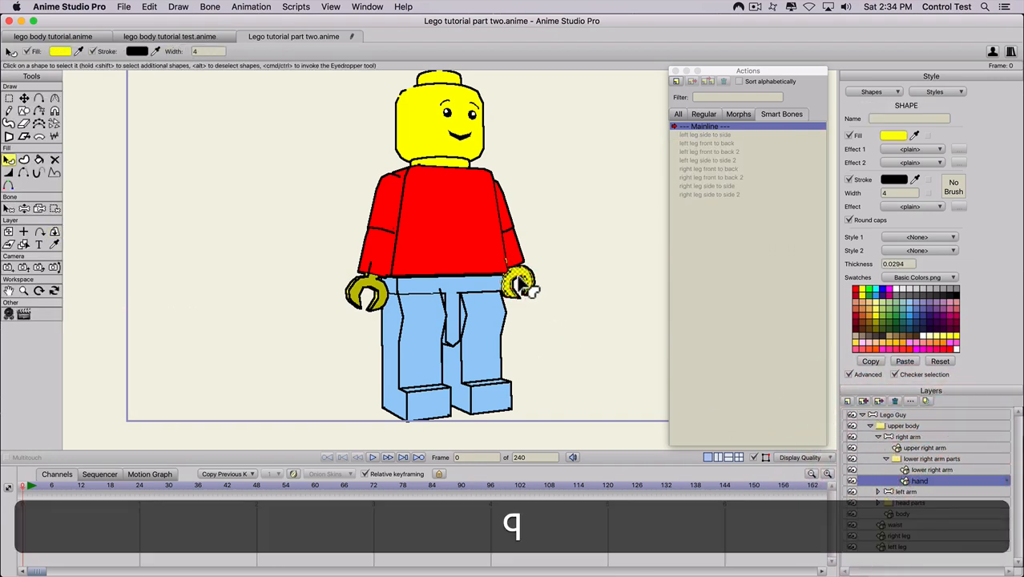
left_click(522, 285)
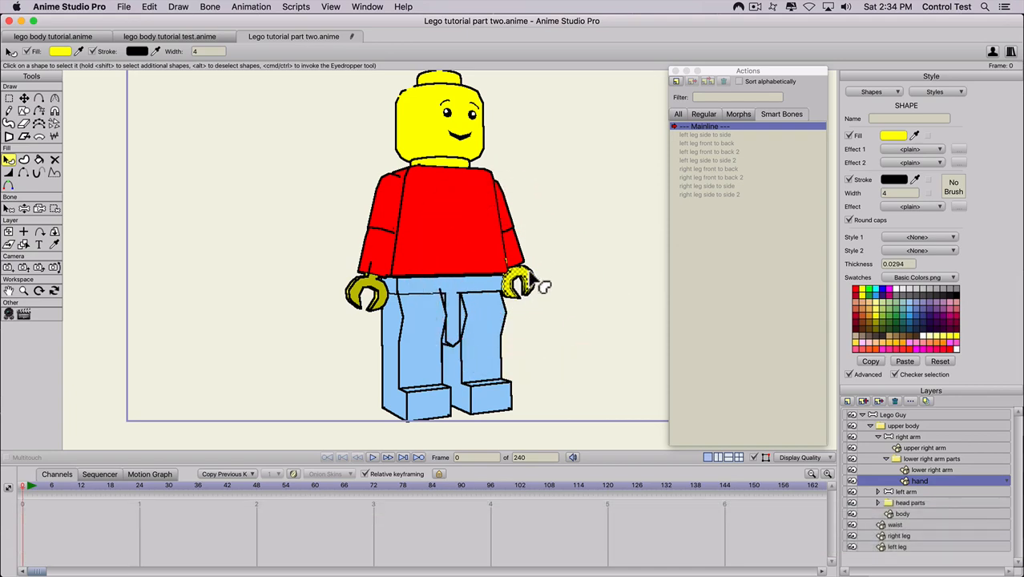
double_click(941, 479)
left_click(636, 105)
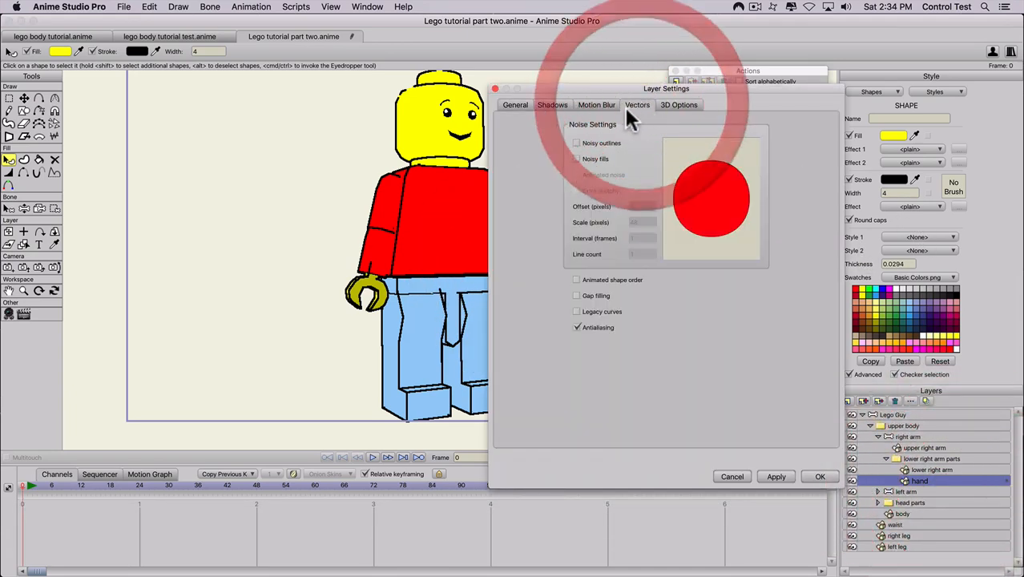
left_click(671, 105)
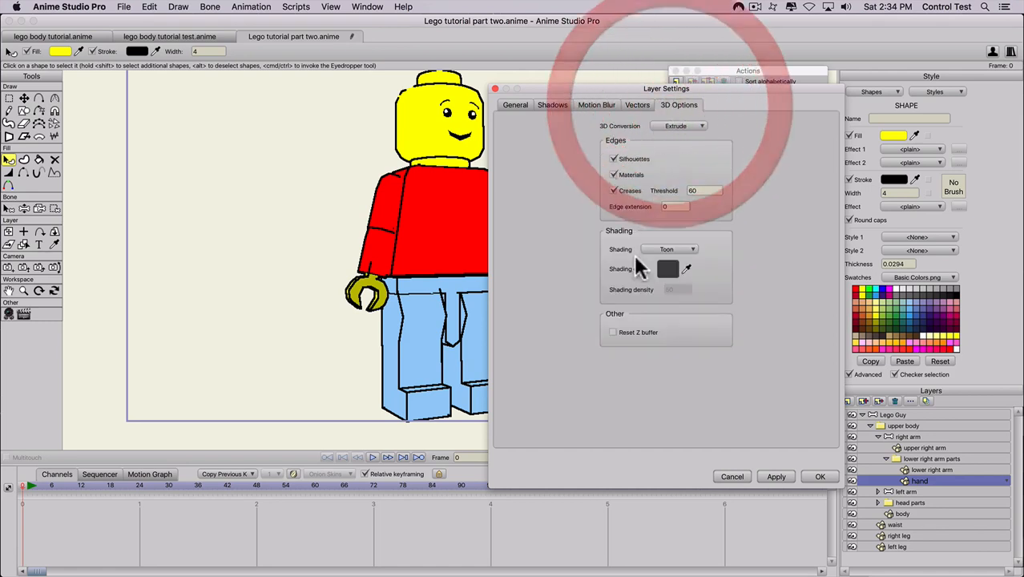
left_click(657, 249)
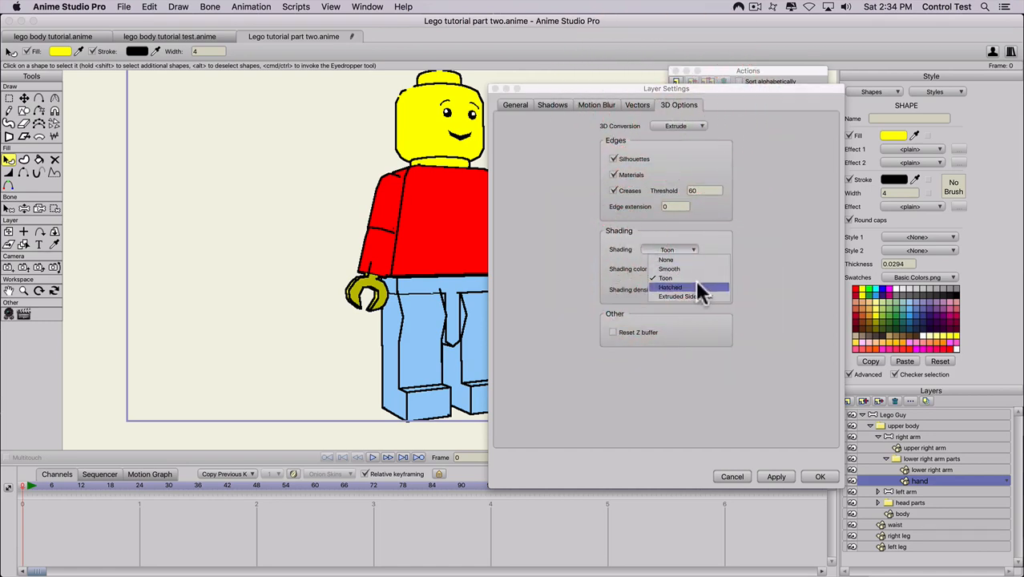
left_click(672, 261)
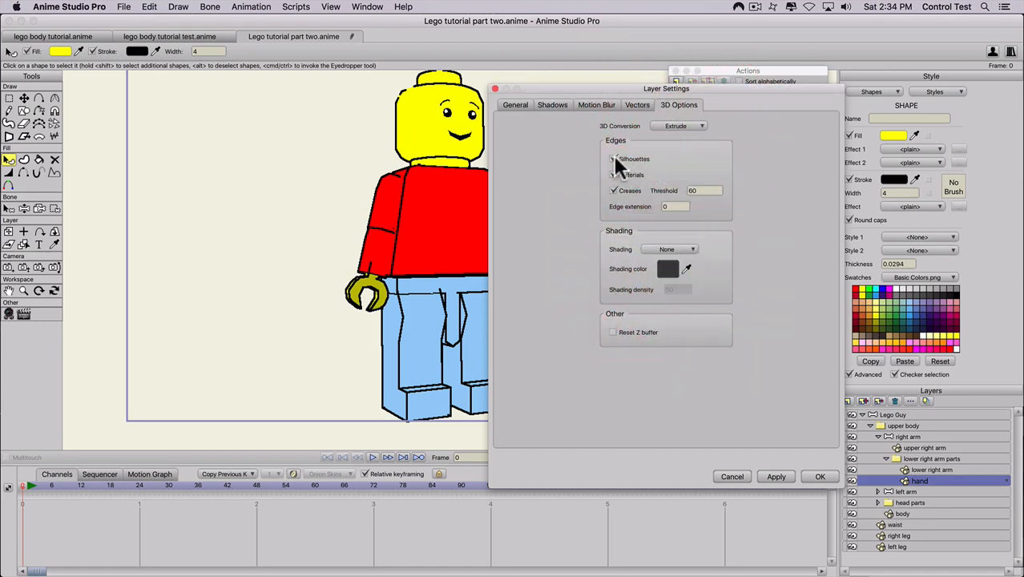
left_click(617, 178)
left_click(777, 474)
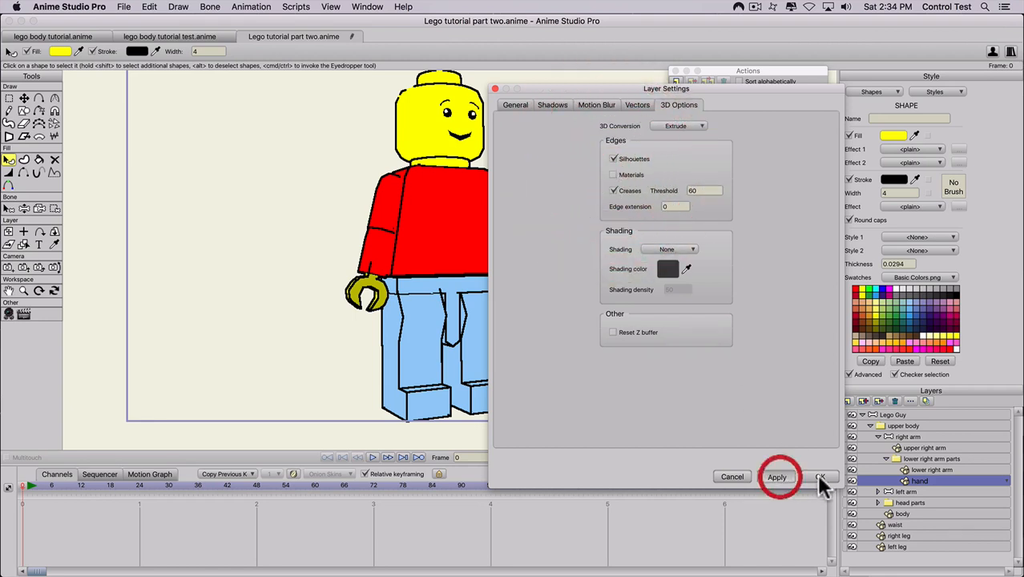
left_click(596, 90)
left_click_drag(597, 90, 674, 86)
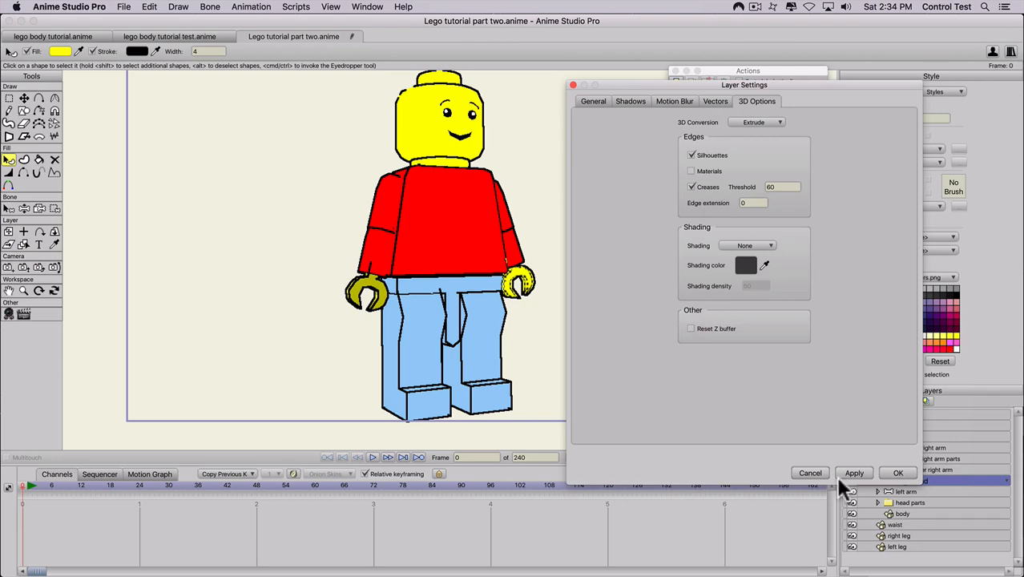
Select the hand shape in lower left arm parts, turn off its layer's Materials edges and set the 3D shading to None
left_click_drag(763, 82, 659, 71)
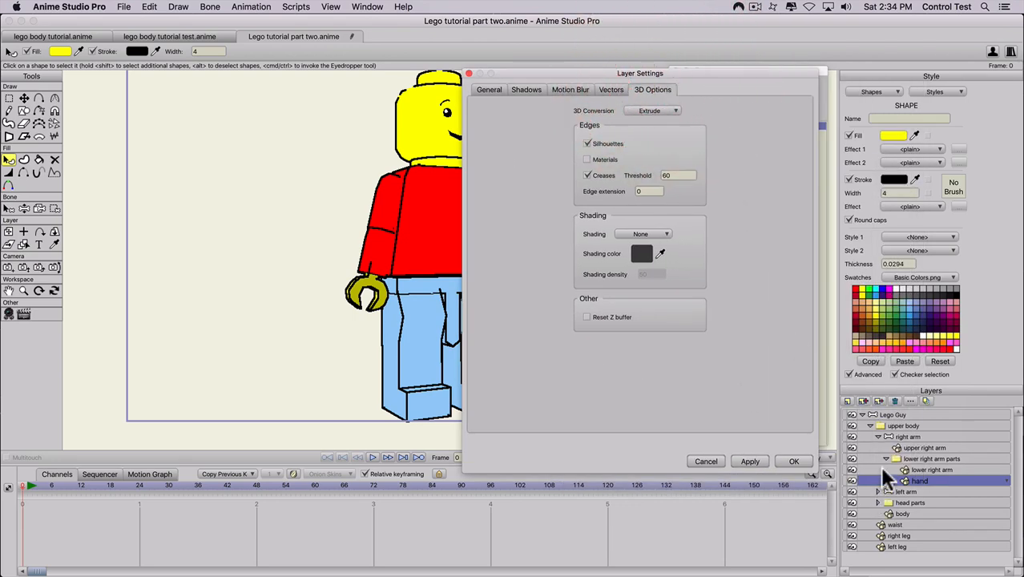
left_click(879, 436)
left_click(878, 436)
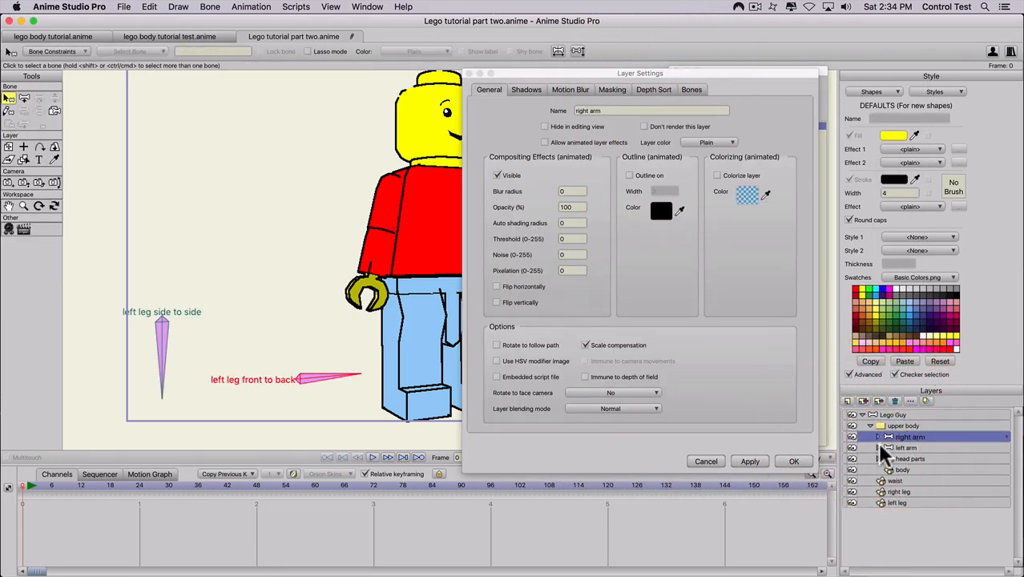
left_click(877, 448)
left_click(885, 469)
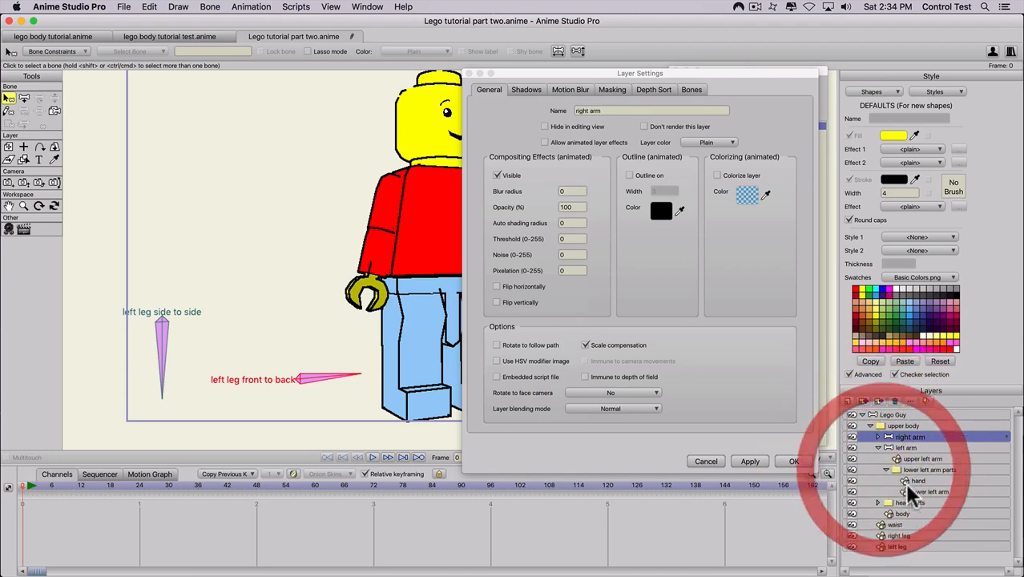
left_click(913, 481)
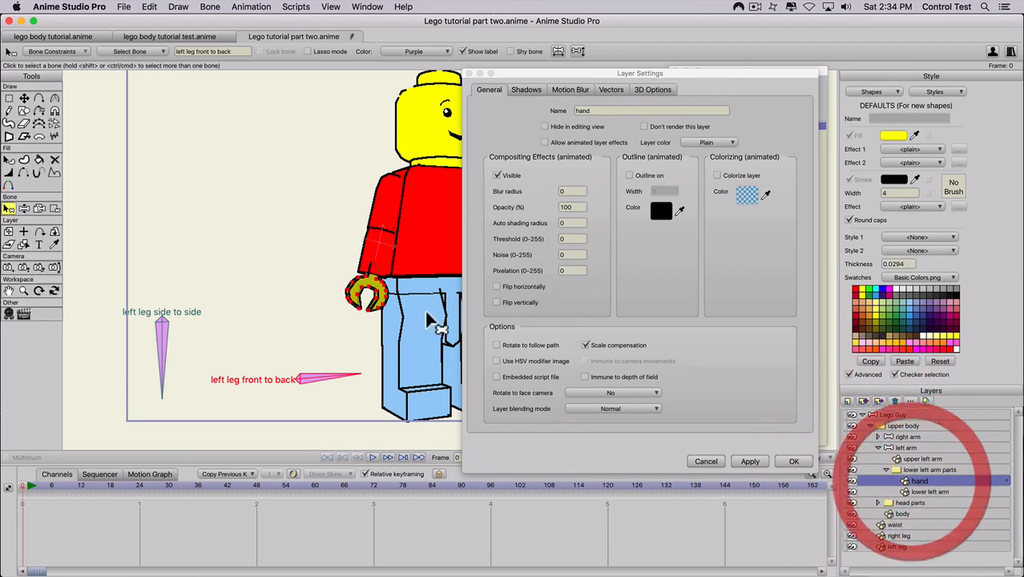
key("q")
left_click(374, 286)
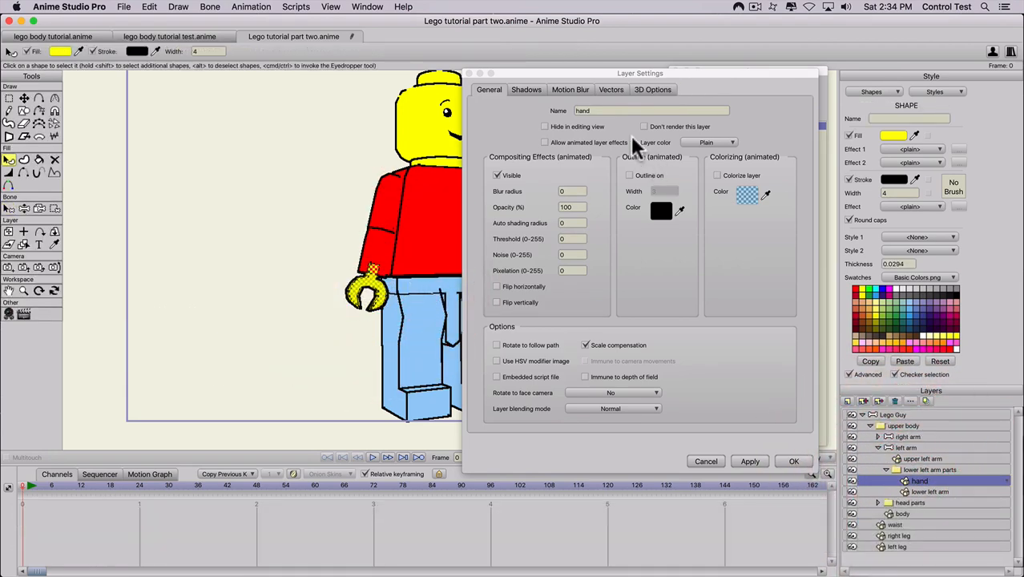
left_click(651, 89)
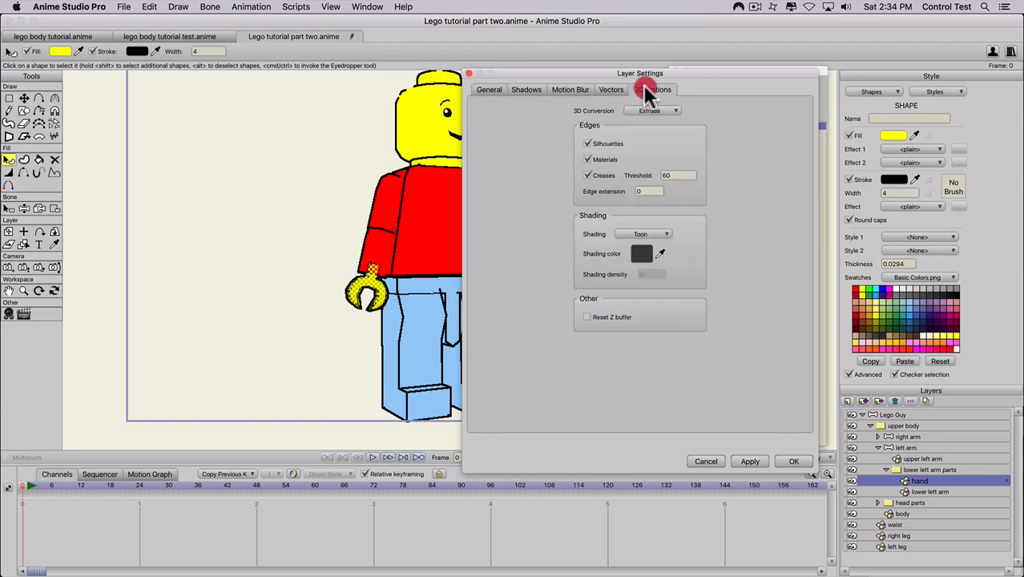
left_click(587, 160)
left_click(626, 234)
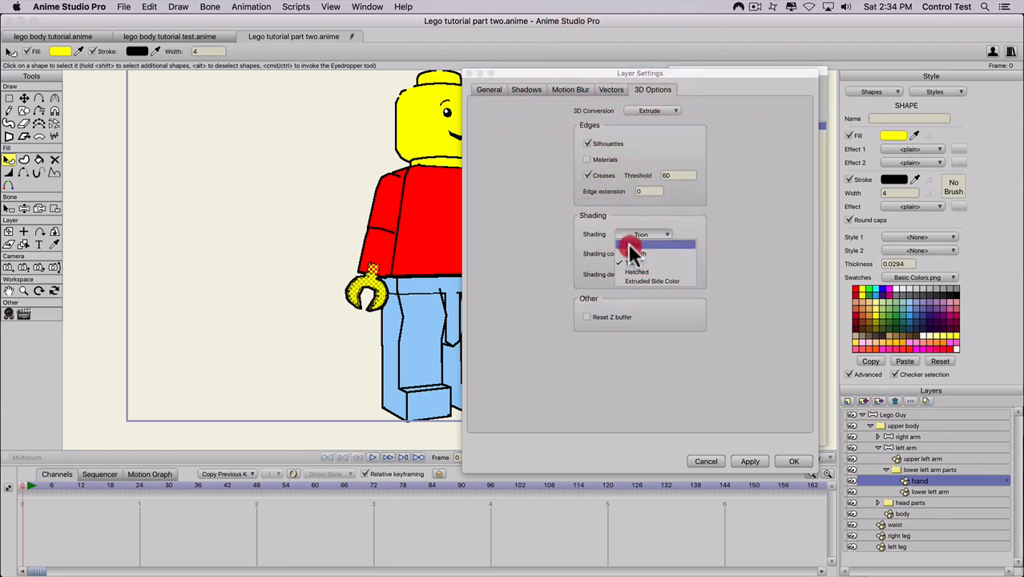
left_click(749, 461)
left_click(791, 460)
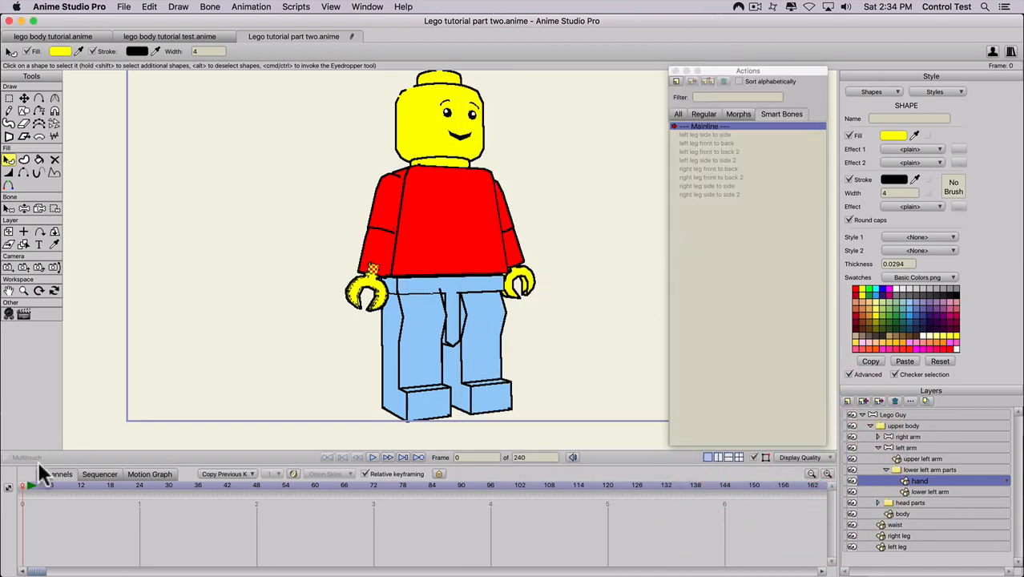
Reset the 3D rotation of the Lego Guy layer to 0 and close the Actions window
left_click(24, 495)
left_click(881, 412)
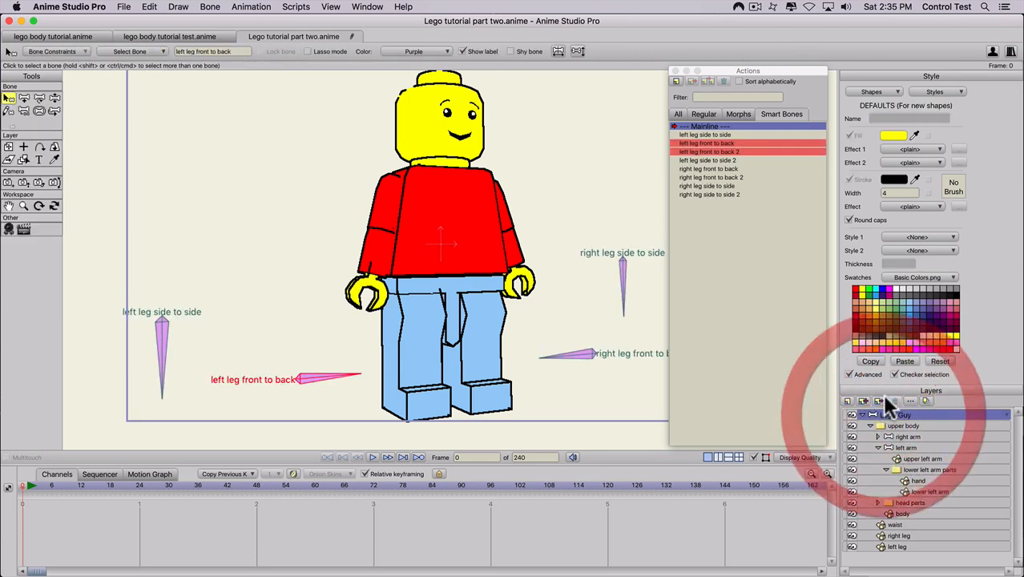
left_click(53, 144)
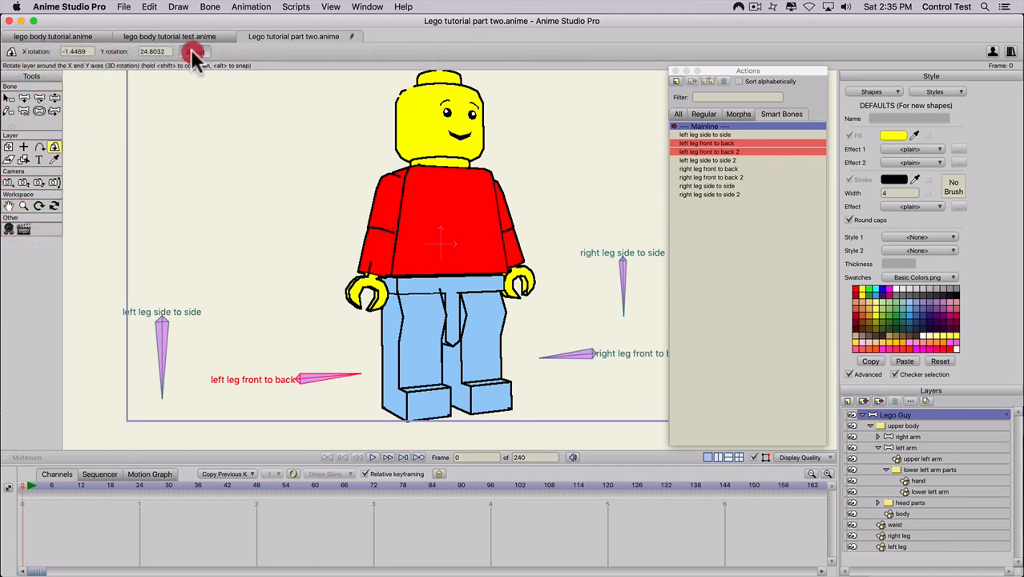
left_click_drag(190, 72, 215, 167)
scroll(321, 245, "down", 5)
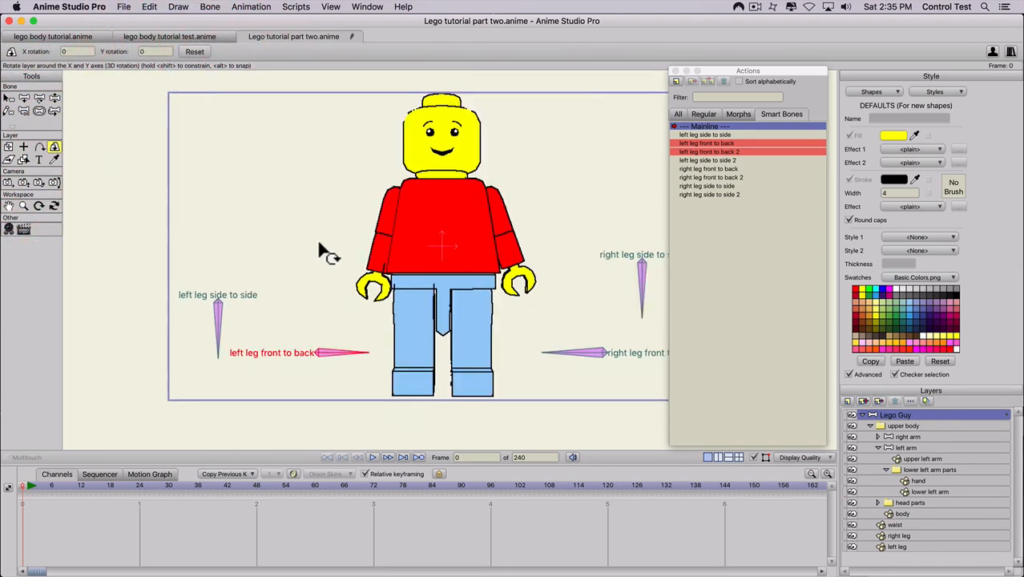
left_click(675, 71)
scroll(517, 230, "up", 5)
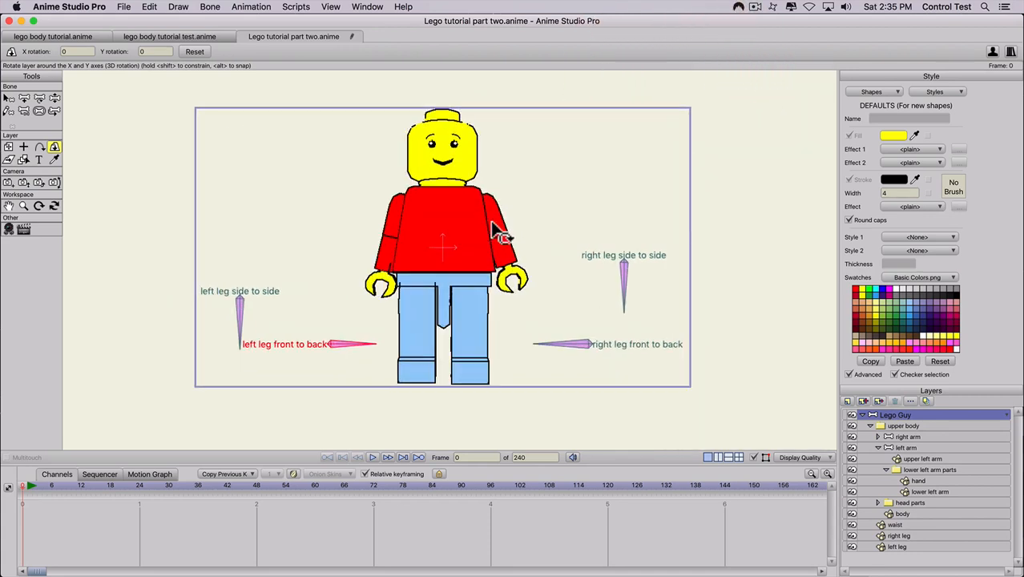
left_click_drag(458, 158, 454, 200)
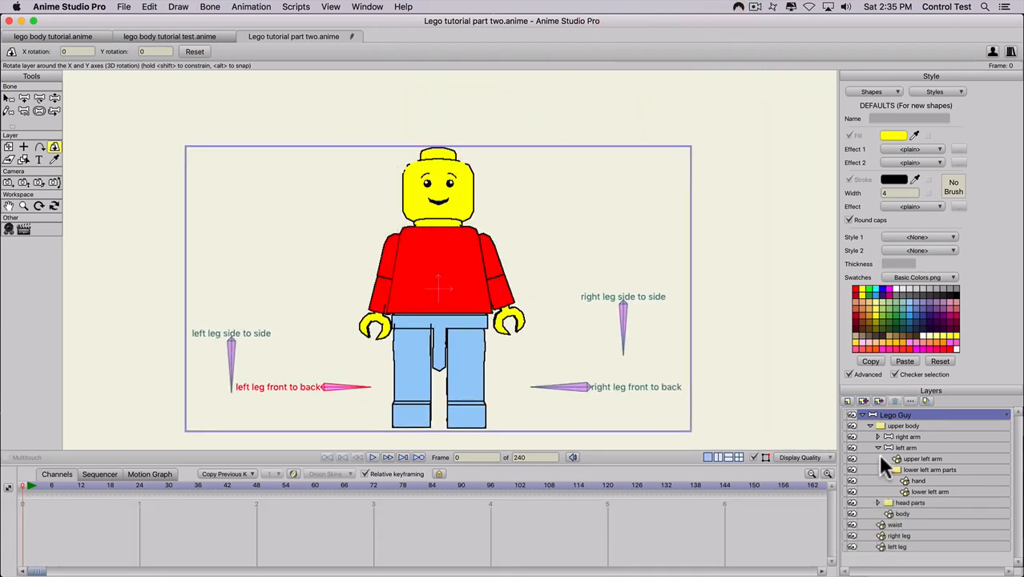
Select the torso shape on the body layer and create a new style named Shirt color
left_click(878, 447)
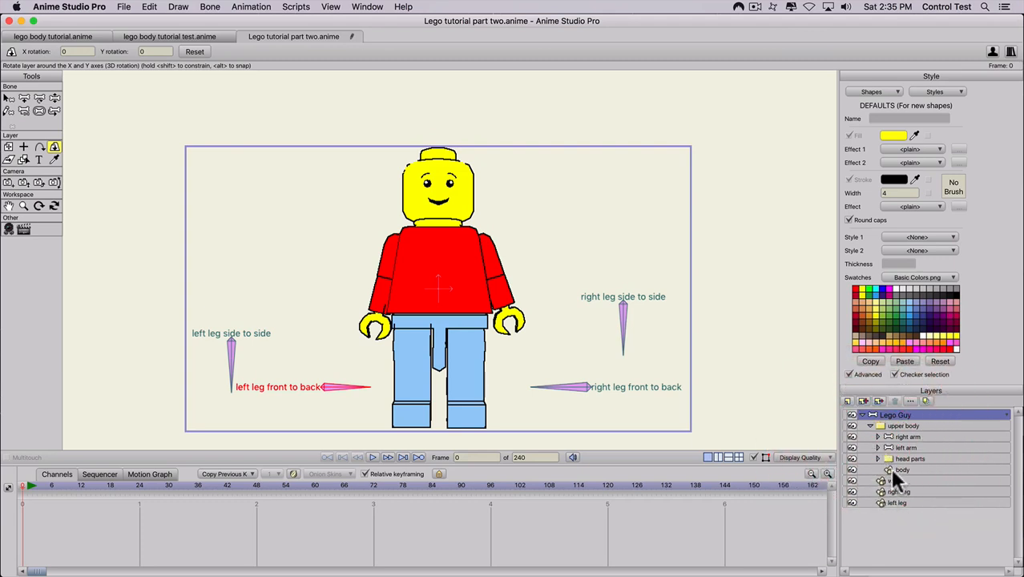
left_click(895, 469)
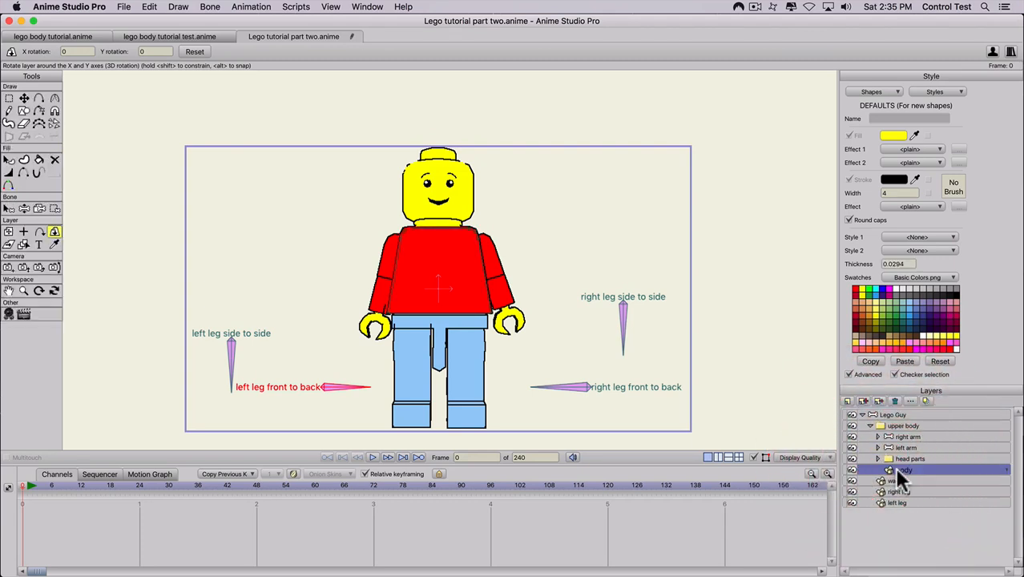
key("q")
left_click(450, 267)
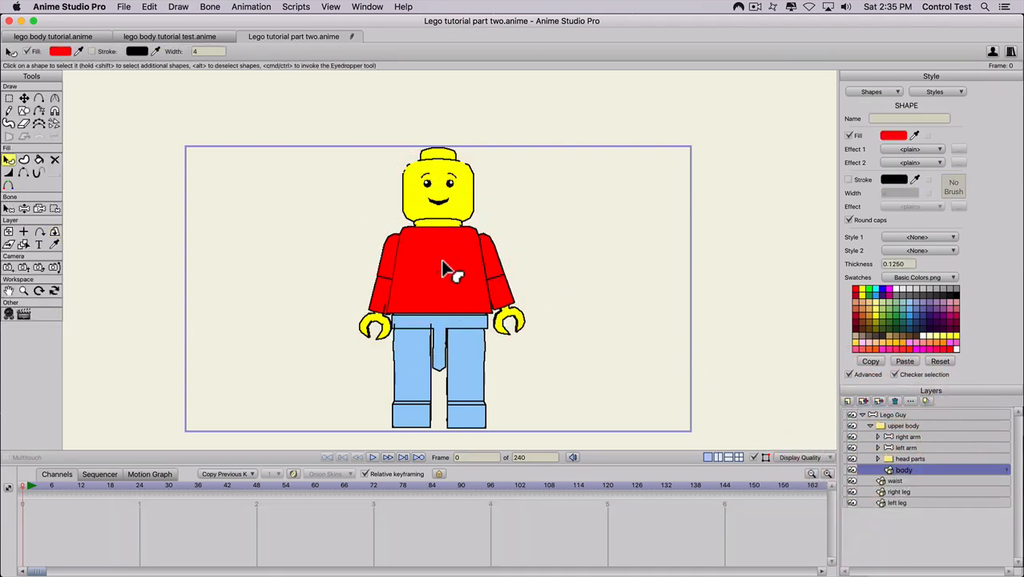
scroll(451, 271, "up", 10)
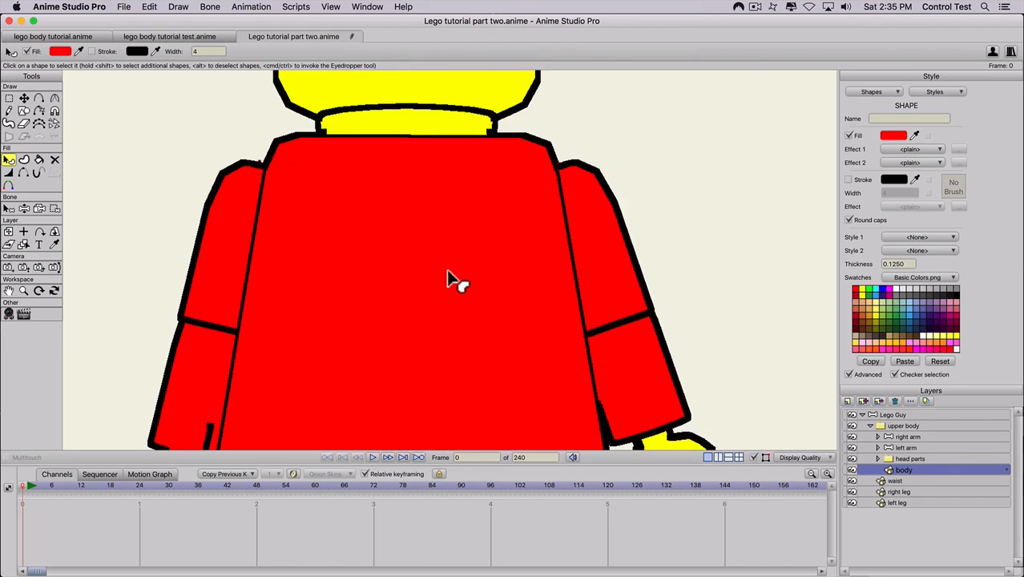
scroll(447, 271, "down", 6)
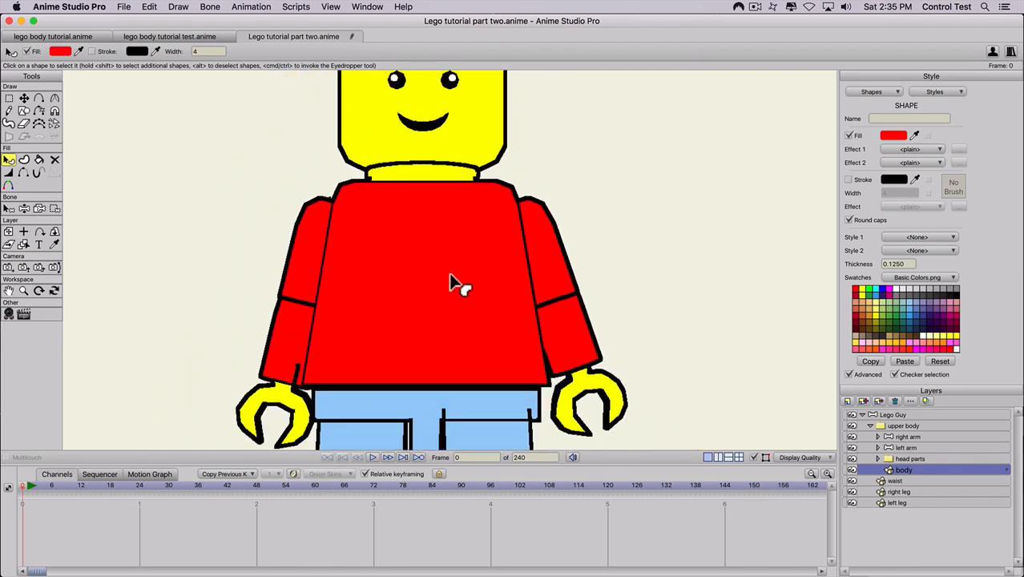
key("q")
left_click(448, 276)
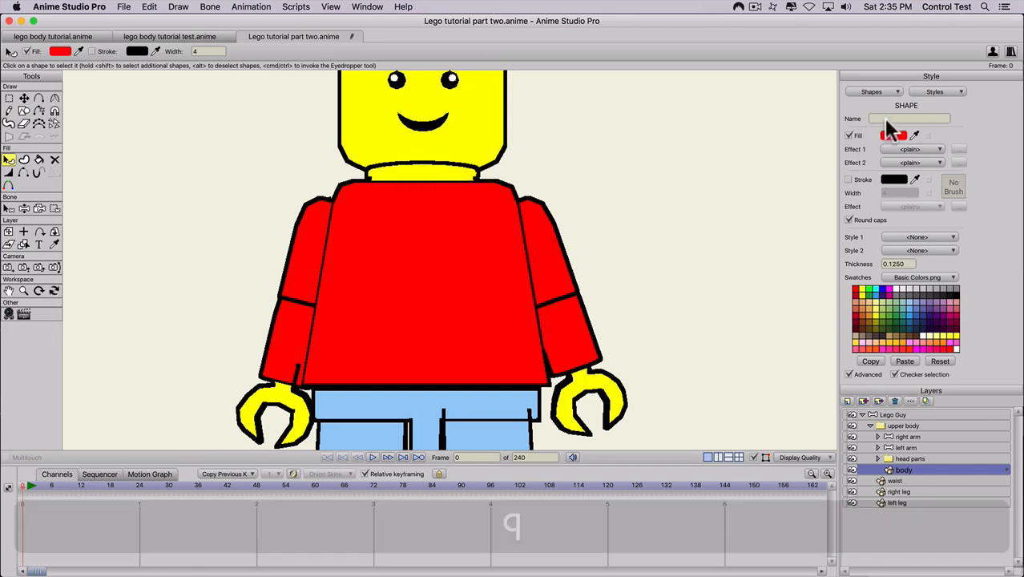
left_click(931, 89)
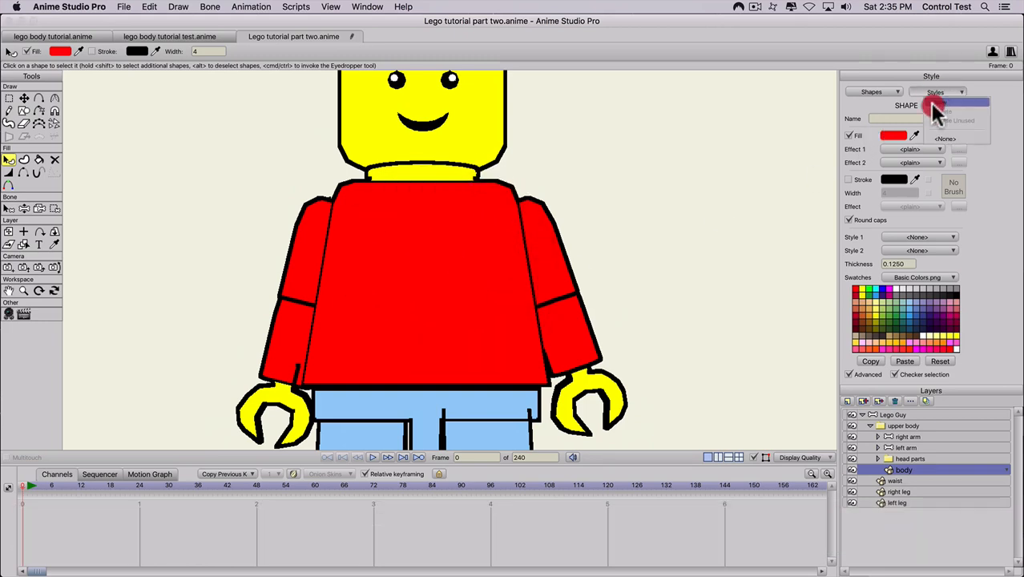
left_click(932, 107)
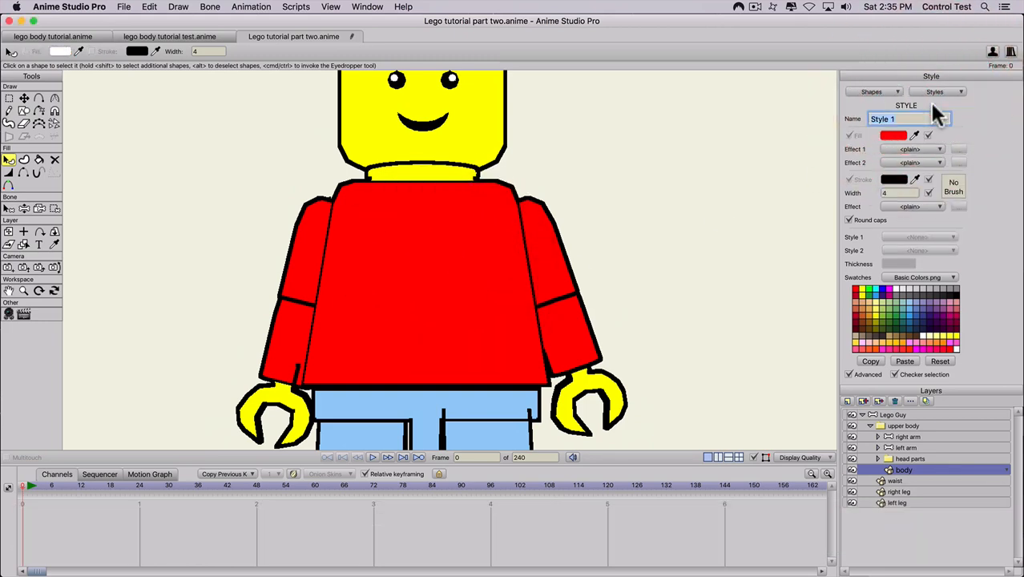
type("Shirt color")
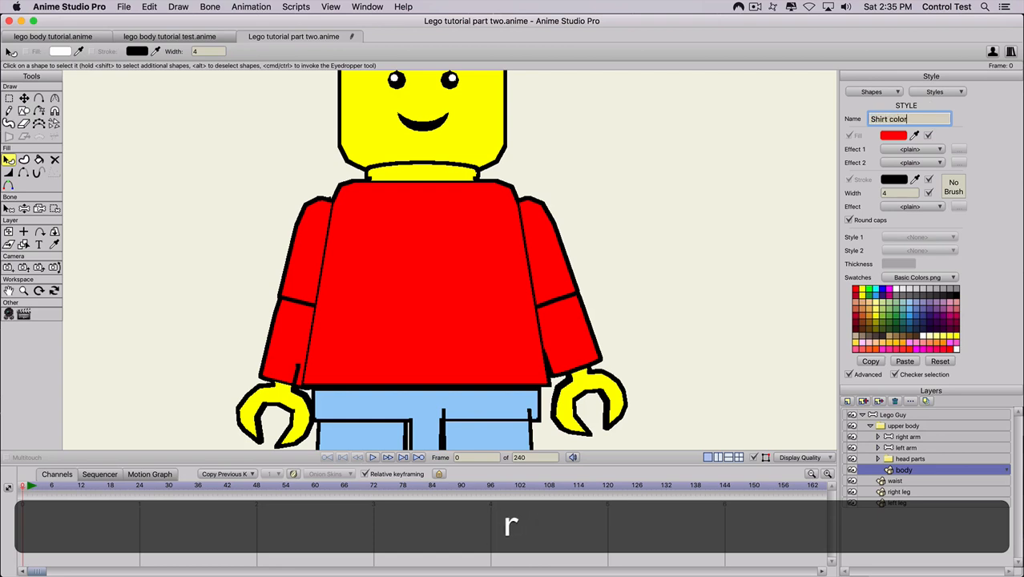
key("Return")
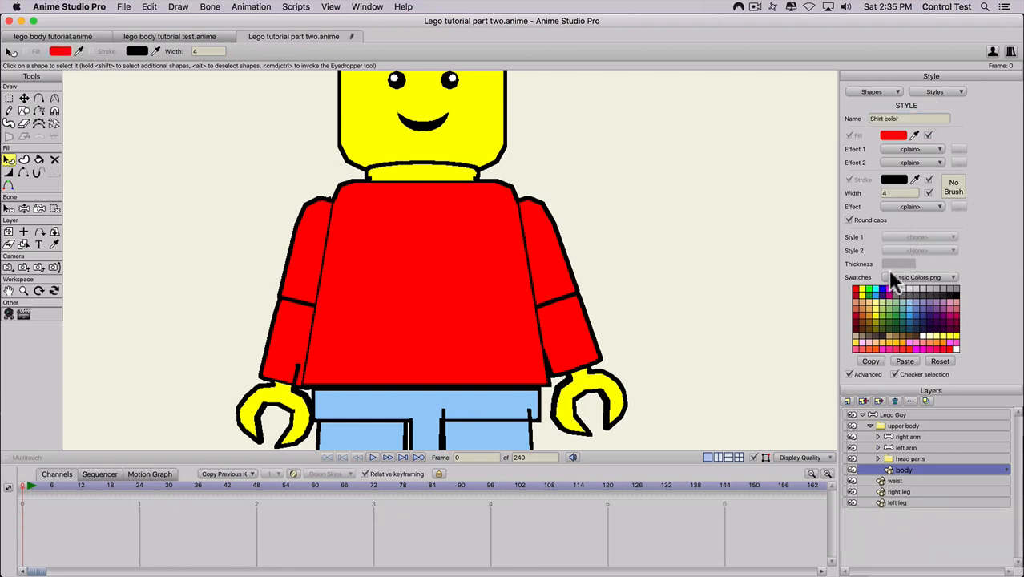
Open the Shirt color style for editing and change its fill to light blue, recolouring the torso shape
left_click(926, 88)
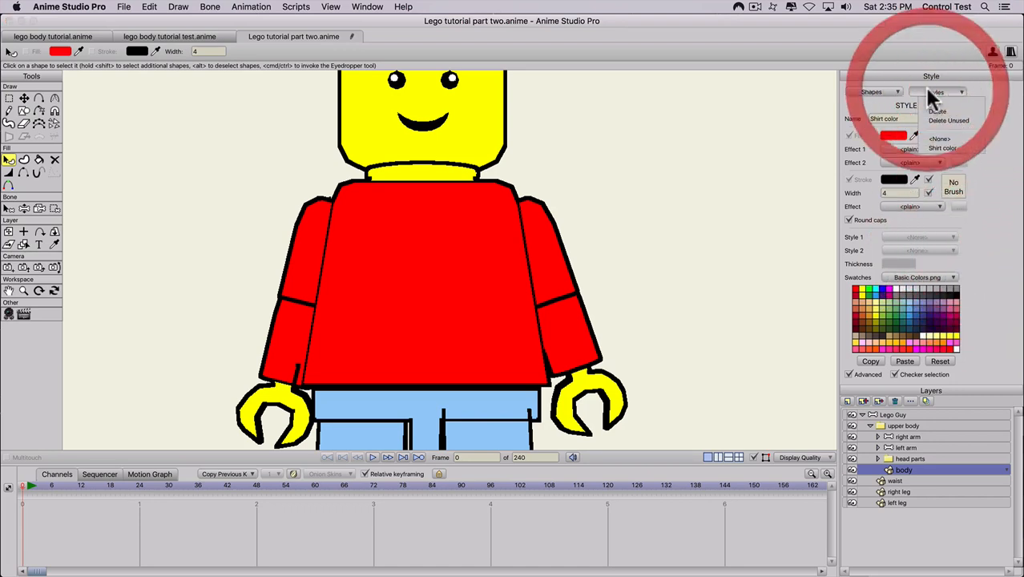
left_click(938, 149)
left_click_drag(877, 300, 906, 302)
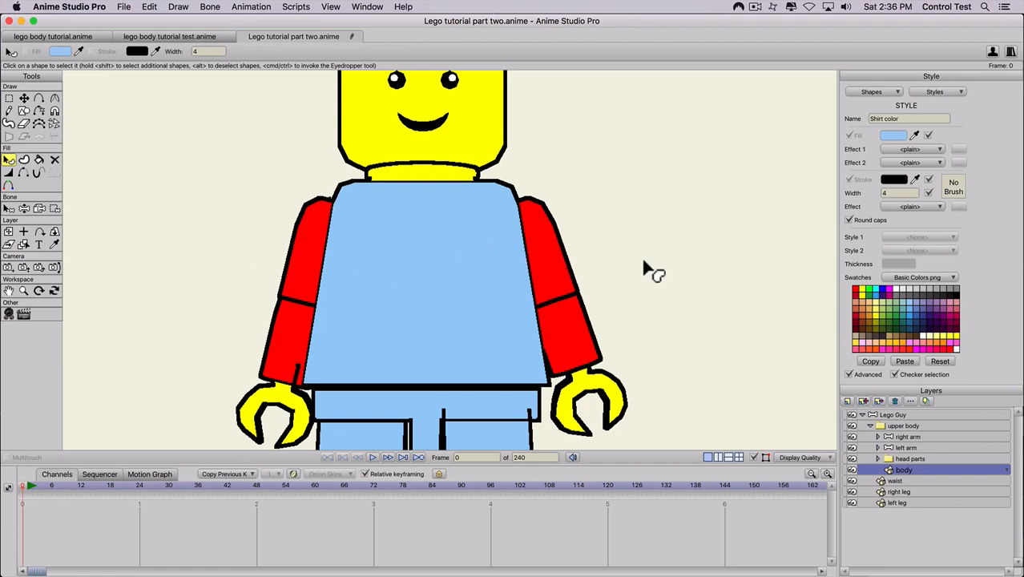
Expand the right arm bone group and make the upper right arm layer active
left_click(933, 91)
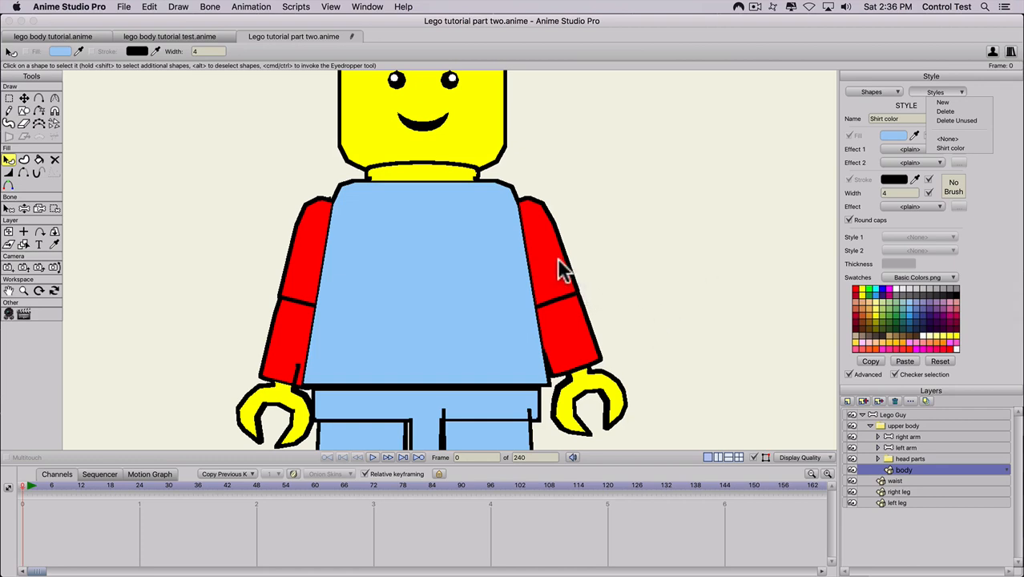
key("q")
left_click(874, 433)
left_click(910, 447)
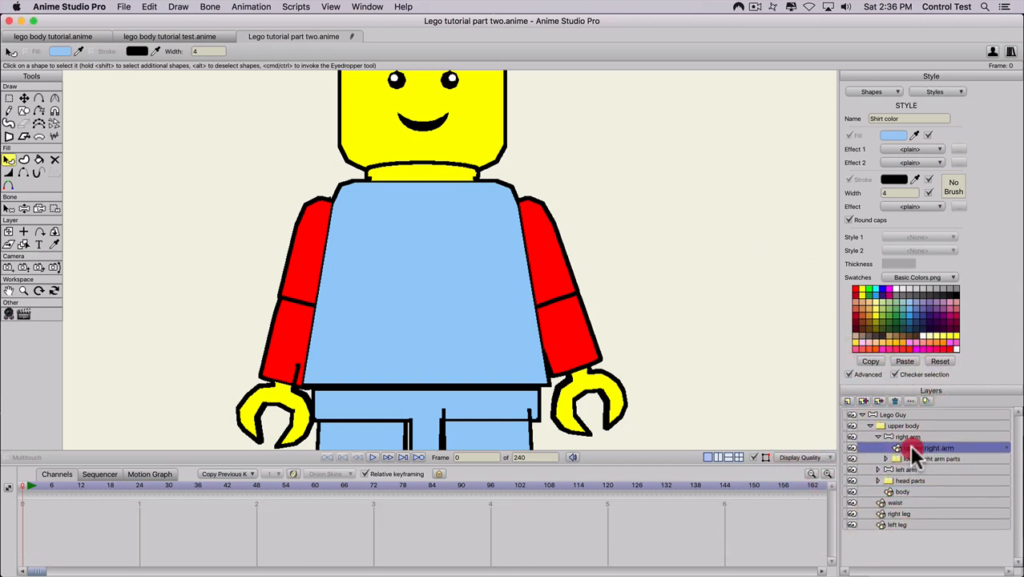
Try to select the upper right arm's red stroke shape, showing its points to locate the part behind the body
key("q")
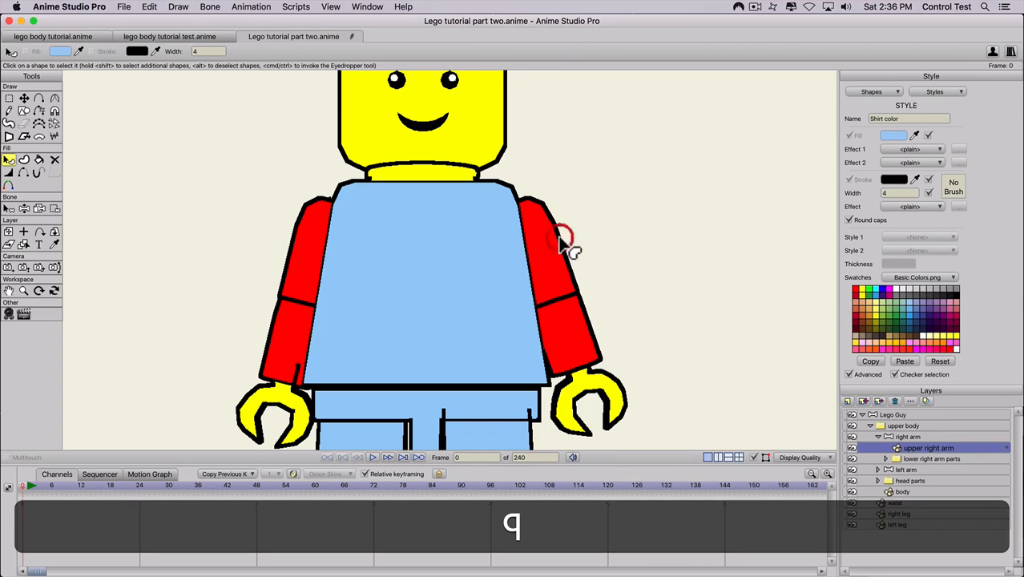
left_click(297, 227)
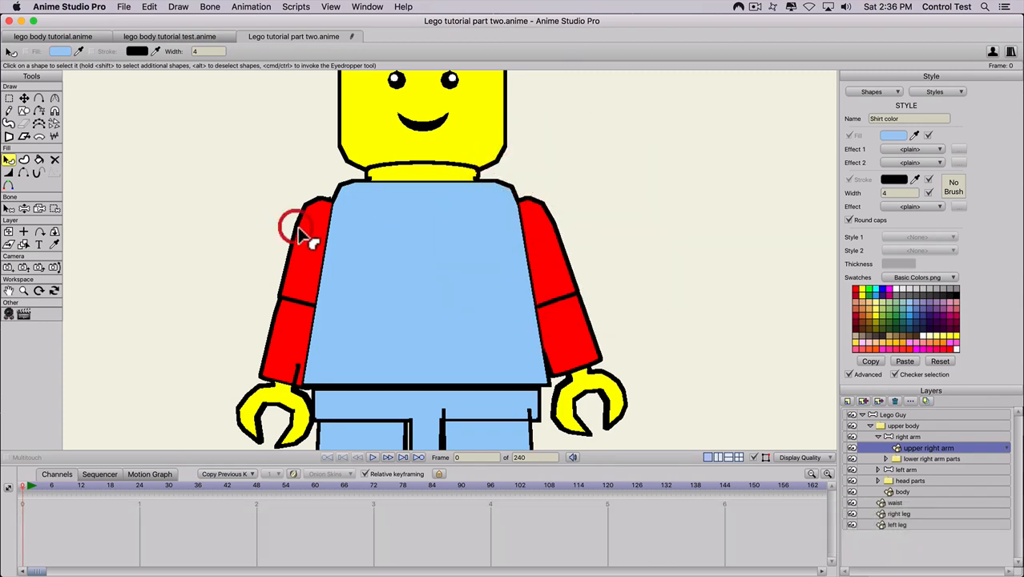
left_click(566, 270)
left_click(596, 302)
key("q")
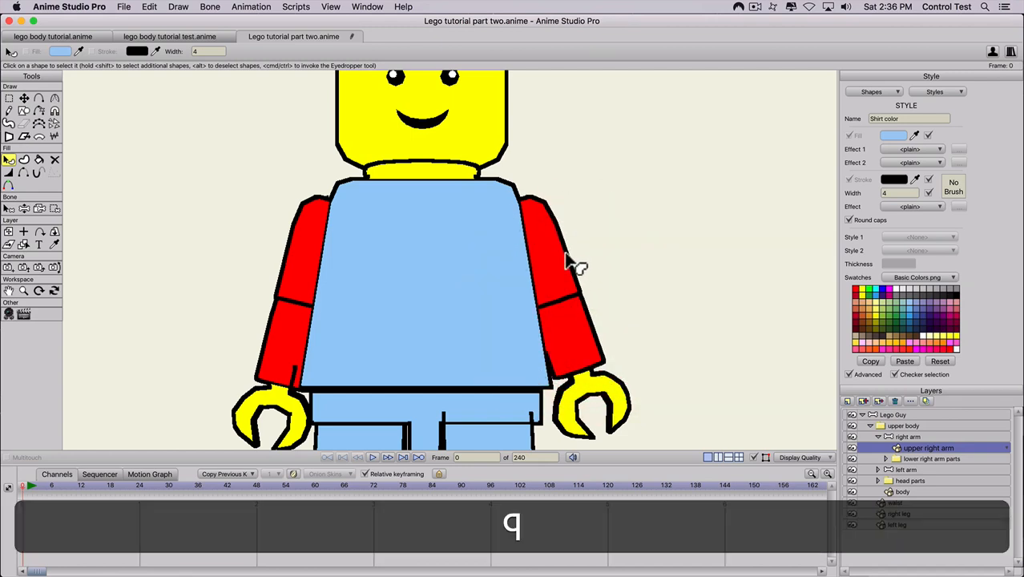
left_click(566, 255)
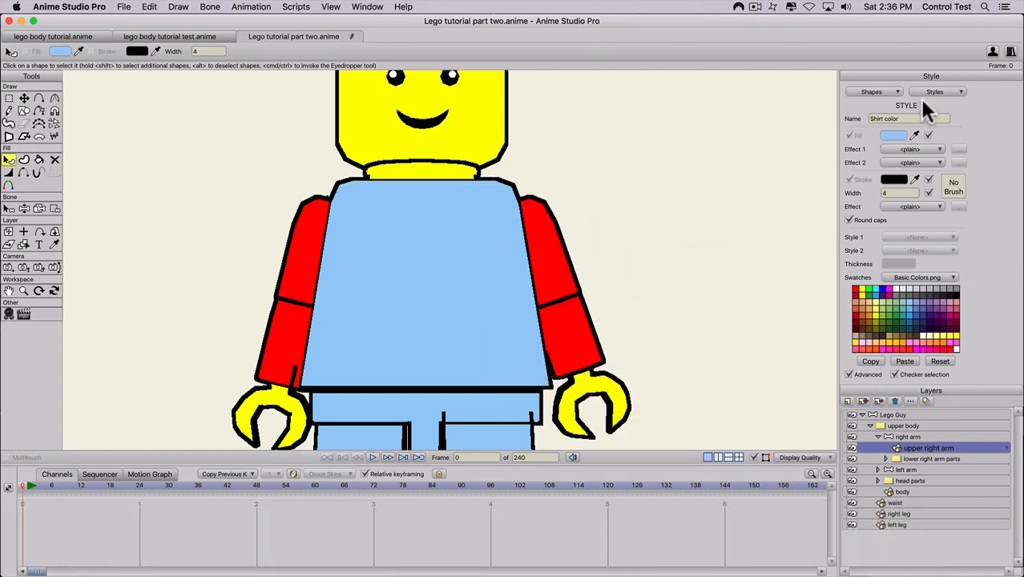
key("q")
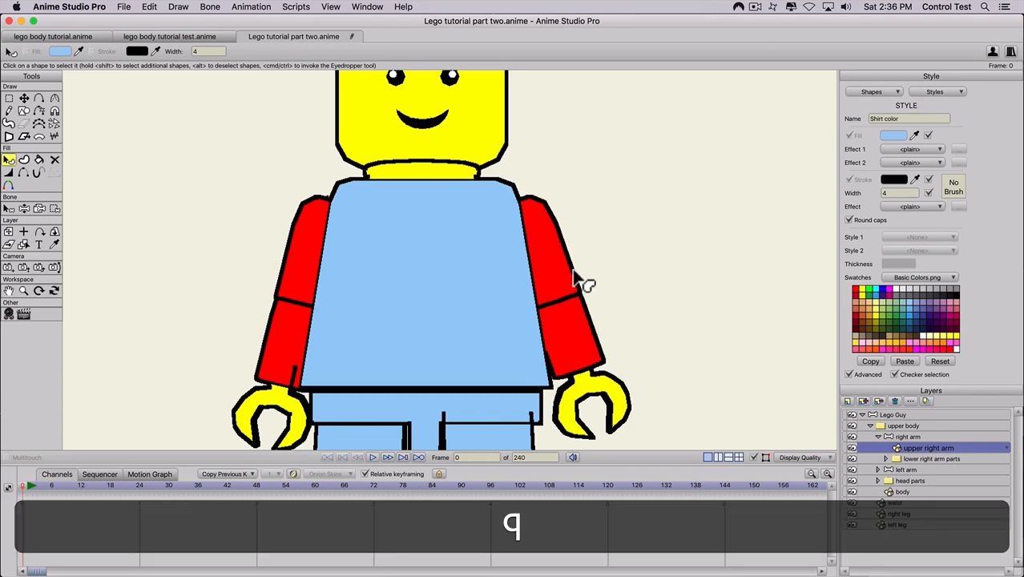
key("t")
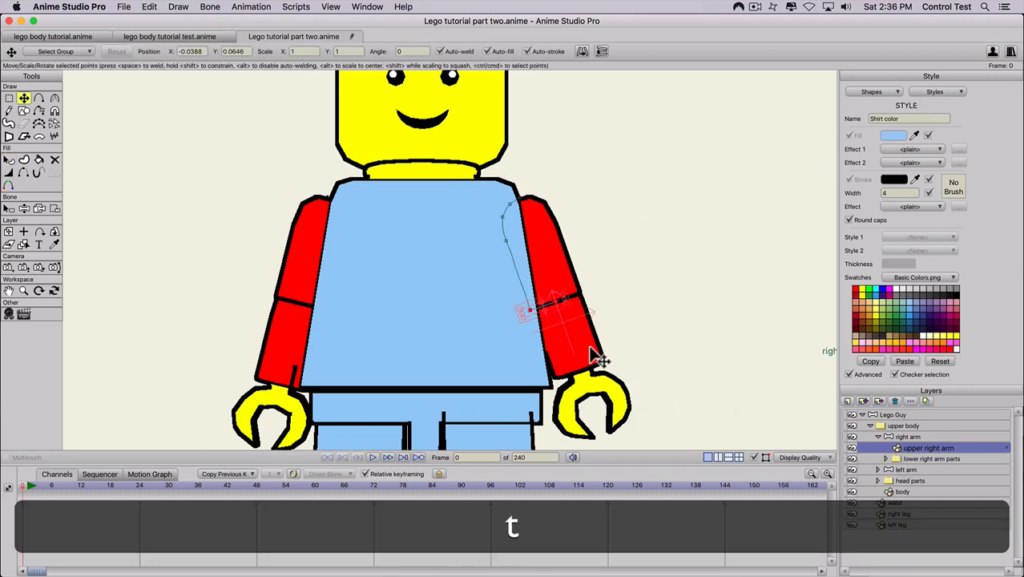
left_click(551, 257)
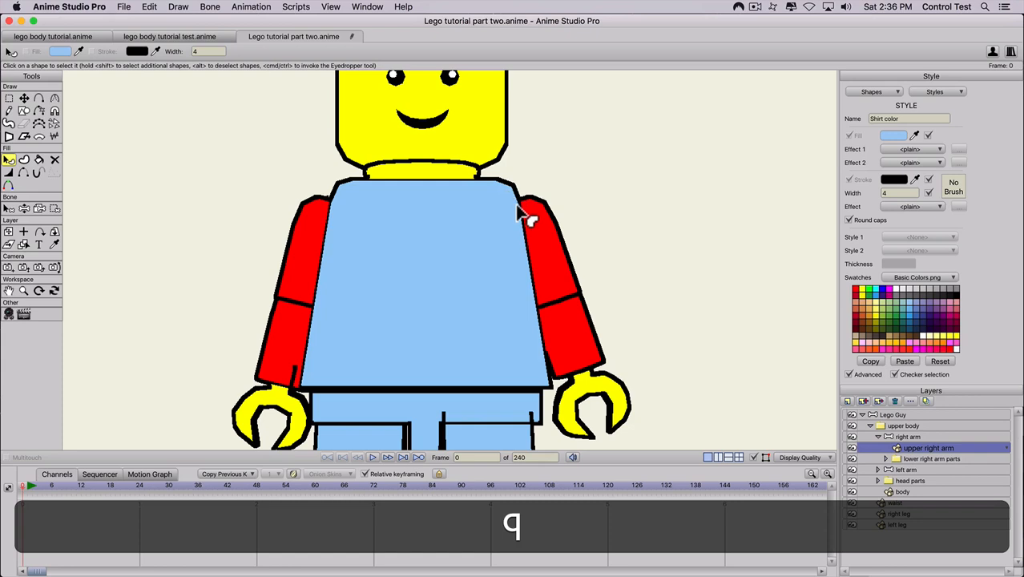
key("t")
scroll(526, 208, "up", 1)
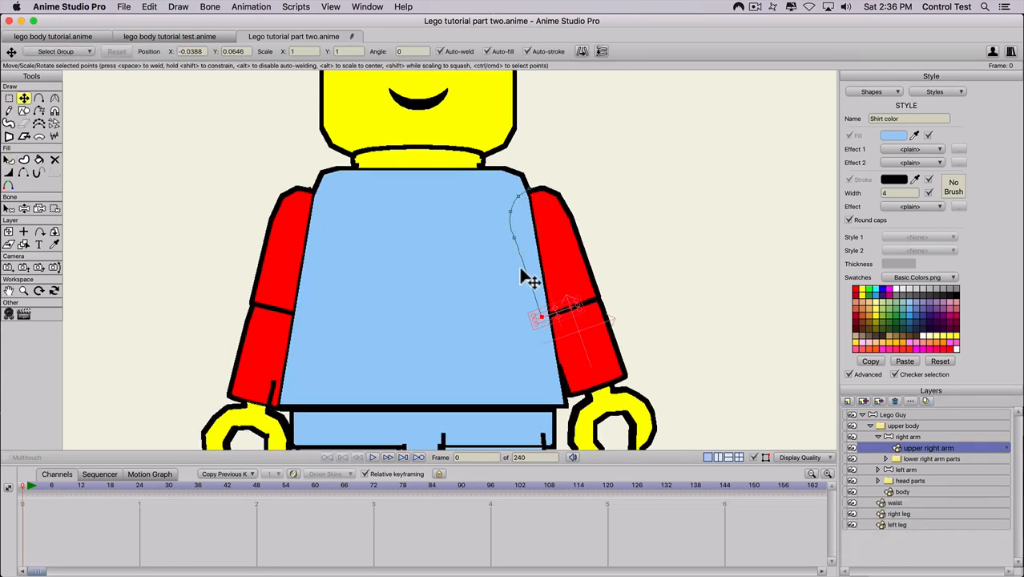
Select the upper right arm's red stroke shape and set its stroke color to the light blue sampled from the shirt
key("q")
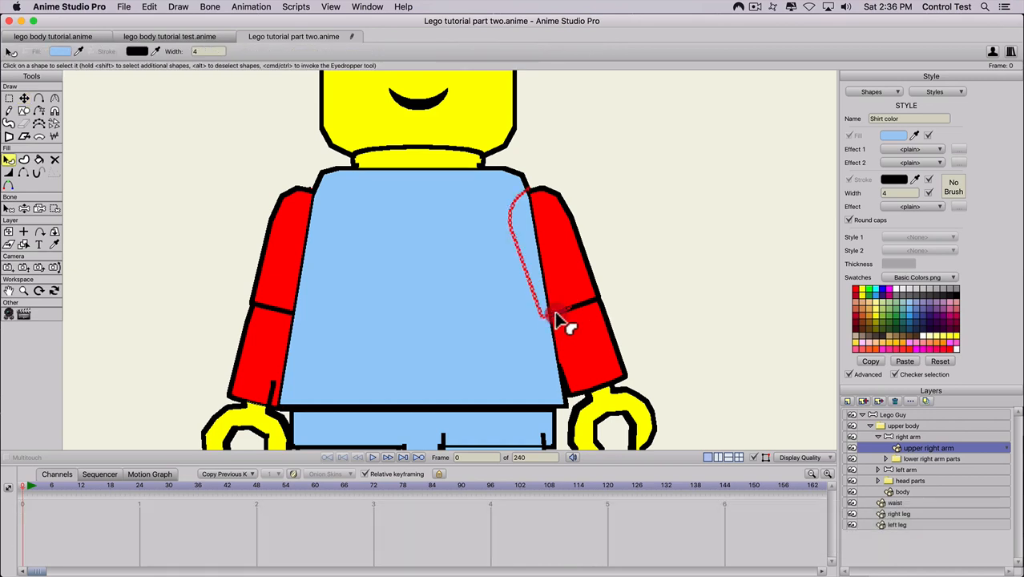
left_click(559, 323)
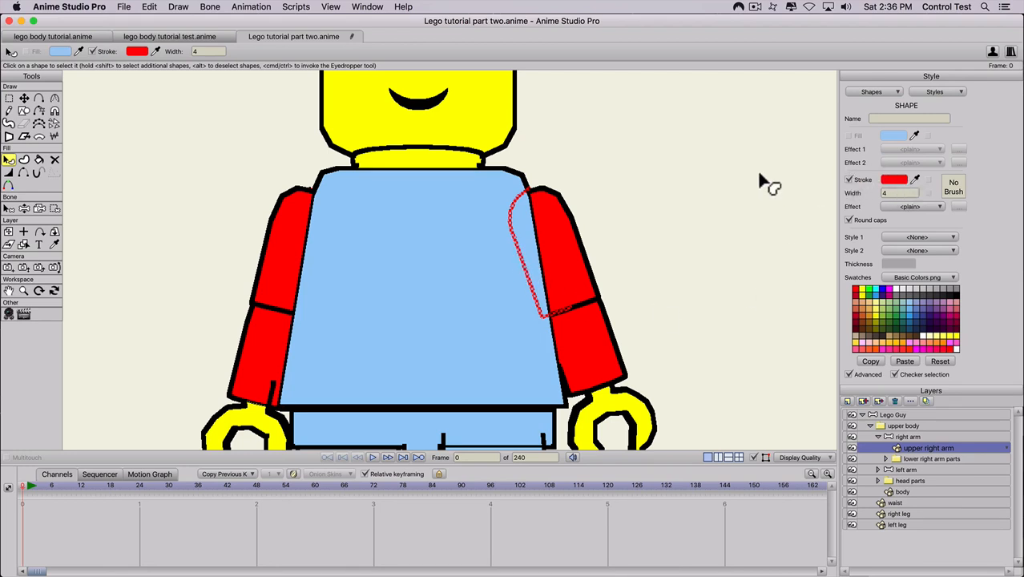
left_click(917, 183)
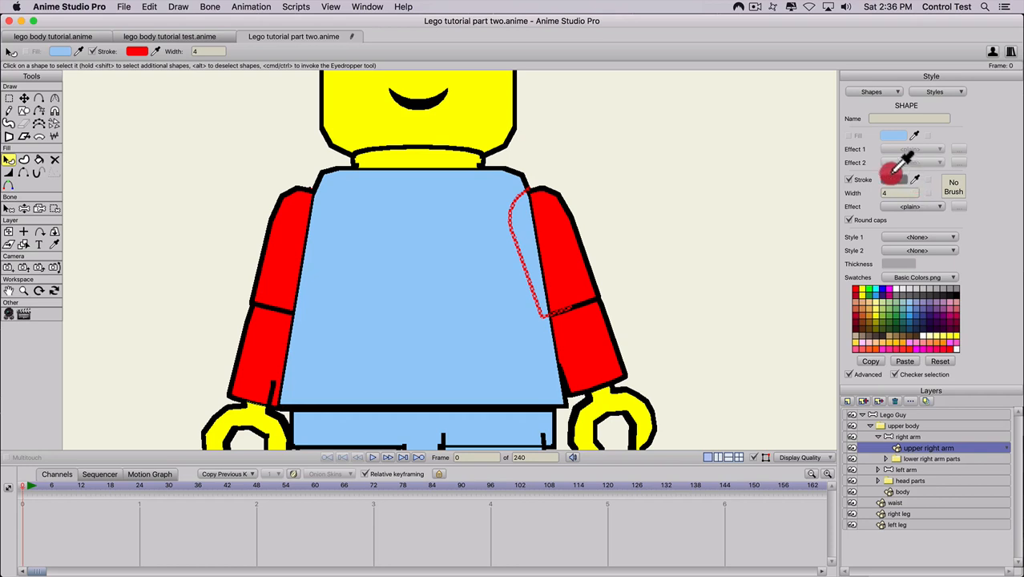
left_click(471, 206)
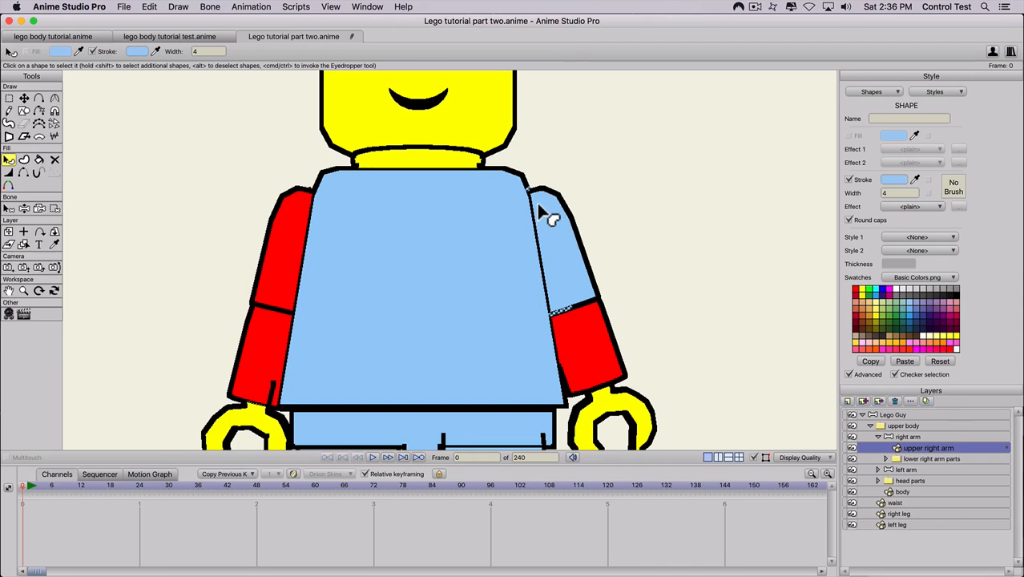
scroll(545, 210, "down", 2)
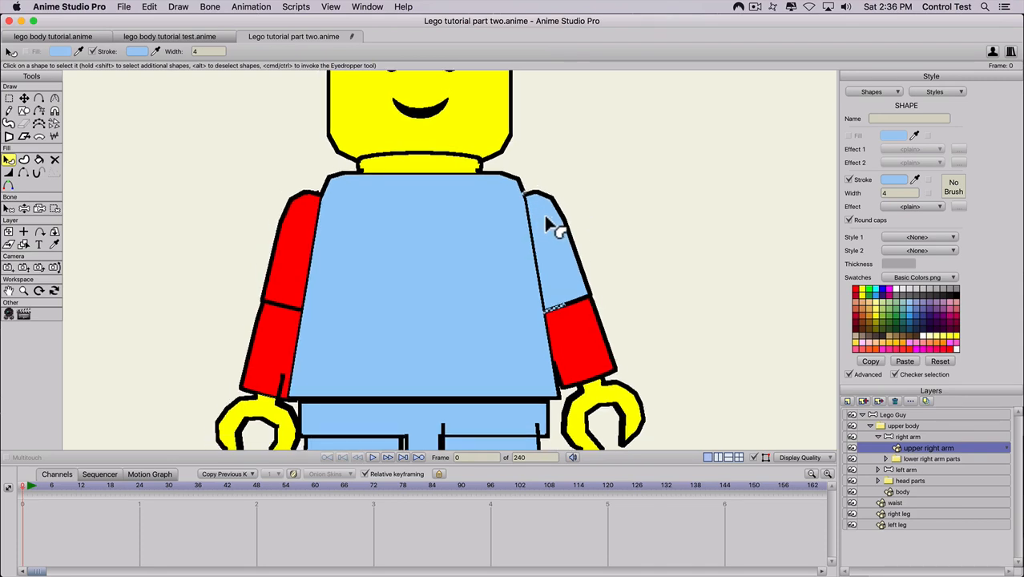
scroll(546, 216, "up", 1)
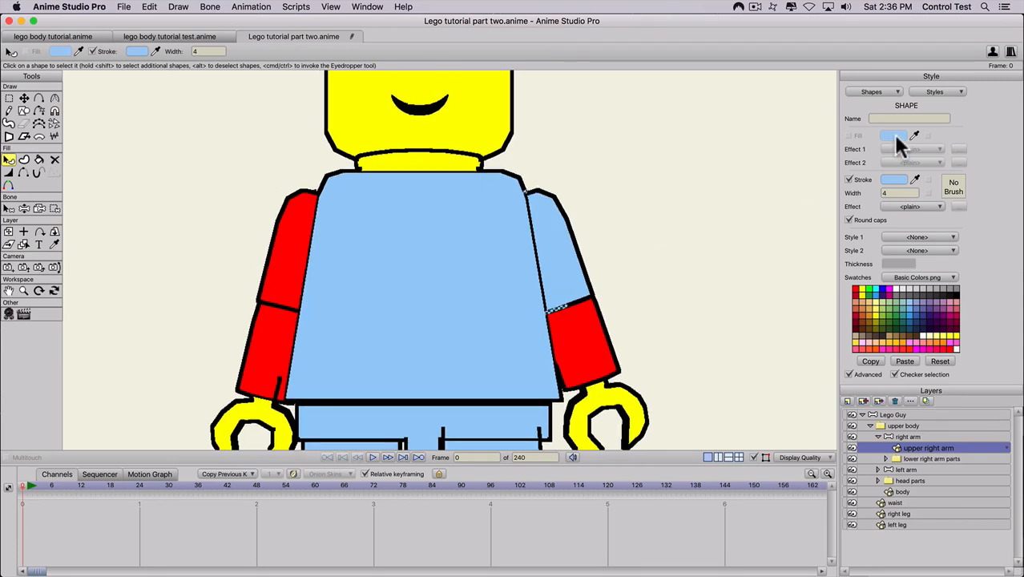
Create a new style with the light blue colors and name it "shirt color 2"
left_click(934, 91)
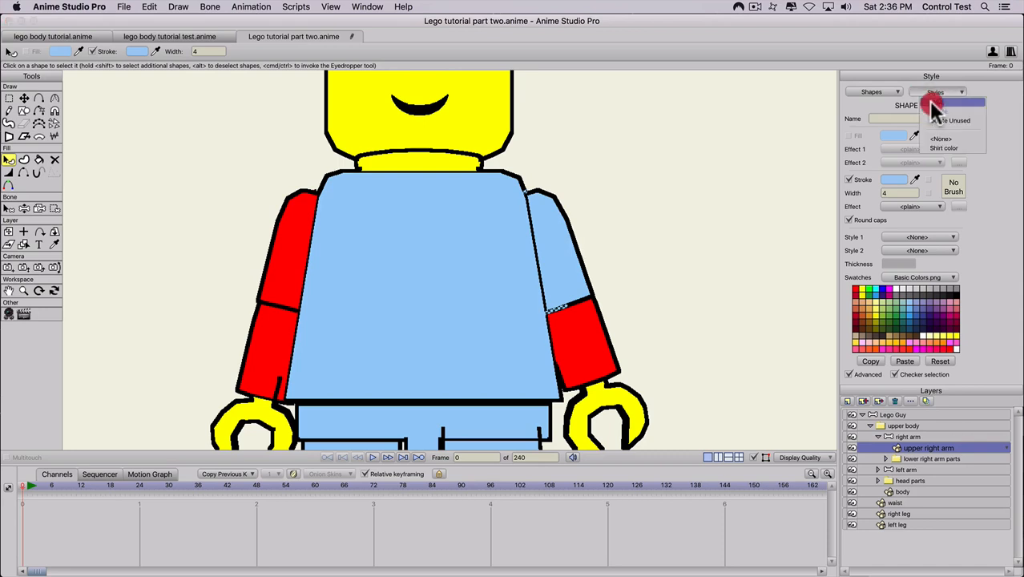
left_click(933, 103)
left_click(897, 119)
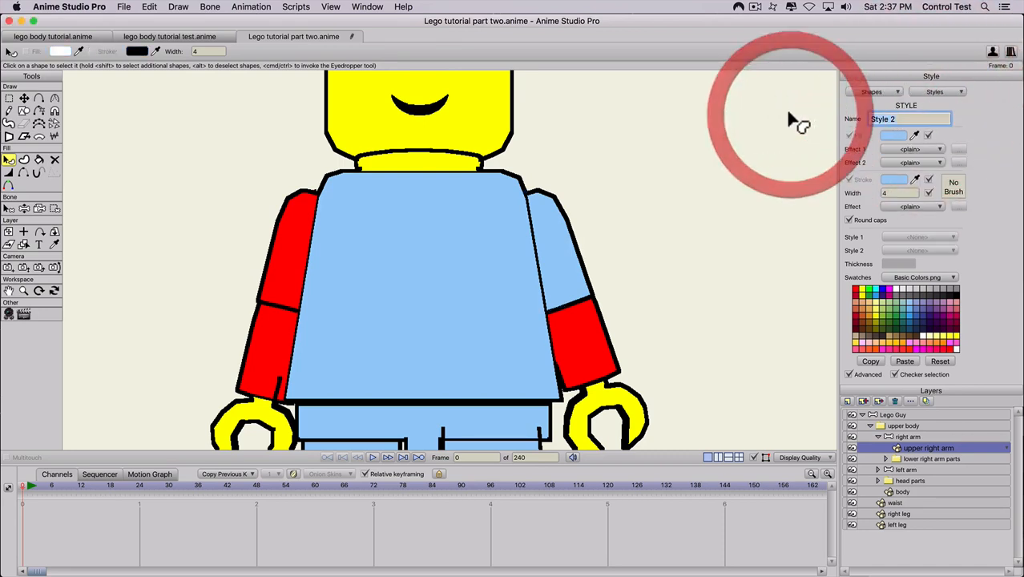
type("shirt color")
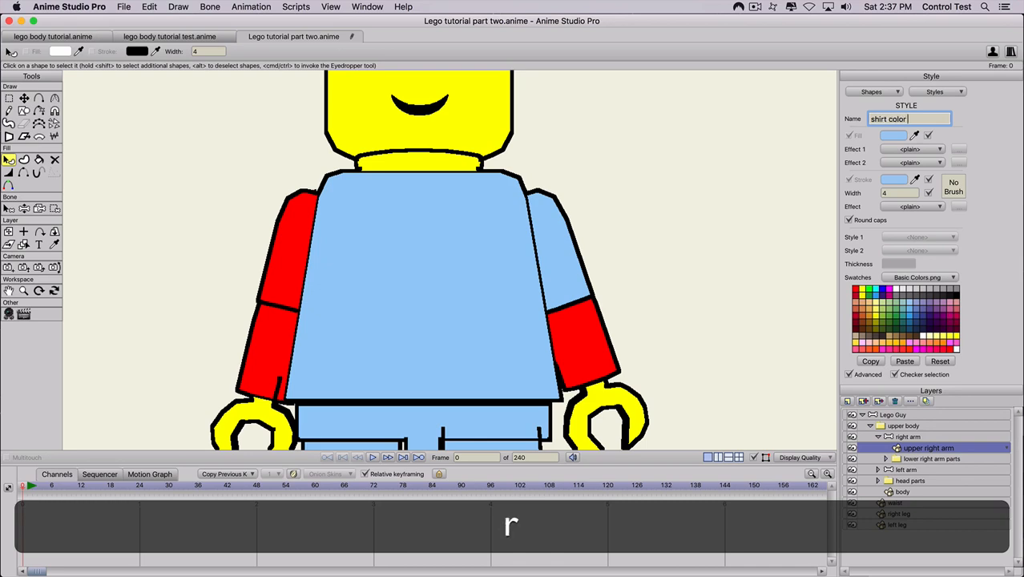
key("Return")
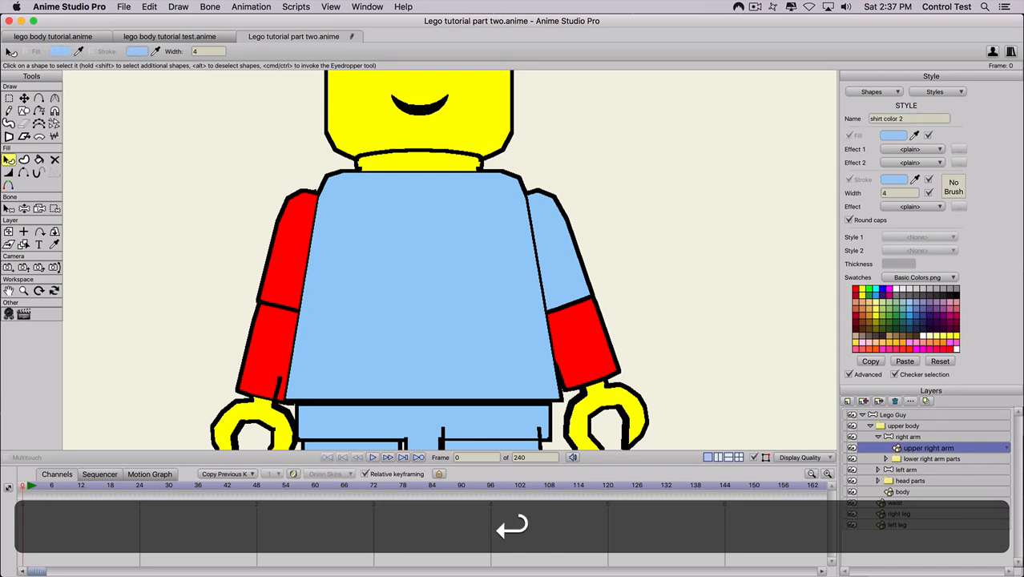
Select the red stroke shape on the lower right arm layer and assign "shirt color 2" as its Style 1
scroll(306, 276, "down", 3)
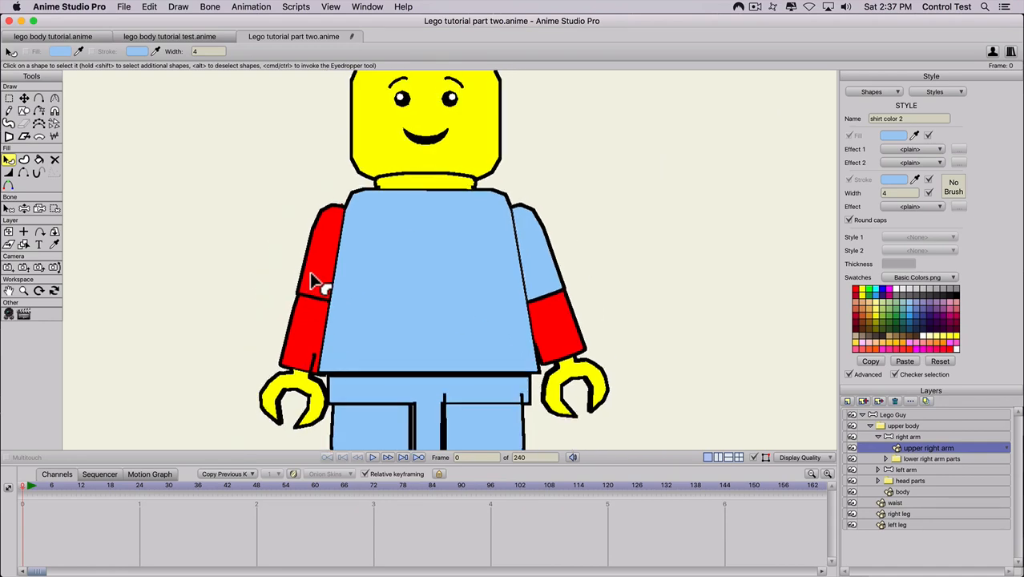
scroll(311, 273, "up", 1)
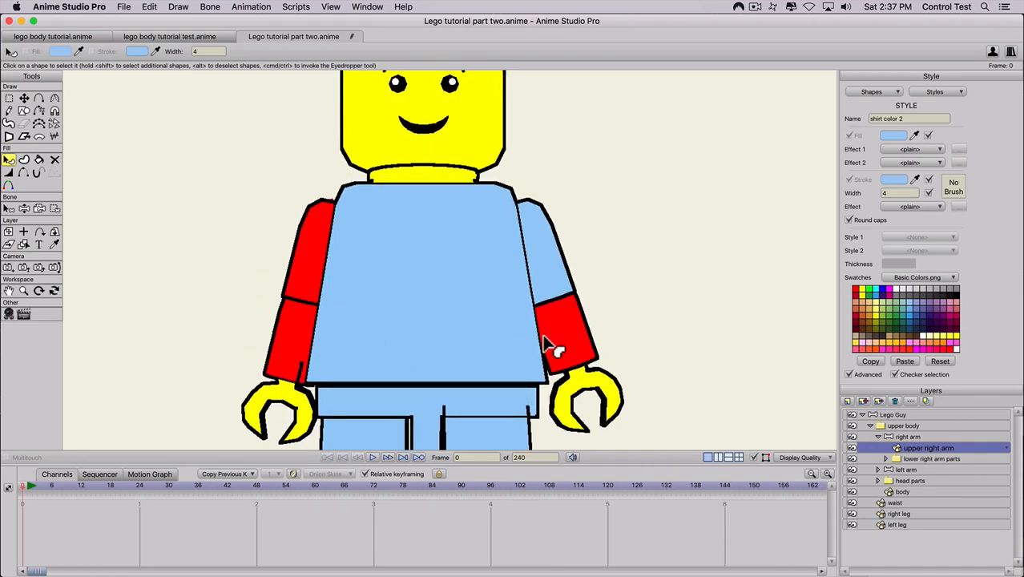
scroll(542, 341, "up", 1)
scroll(566, 336, "up", 2)
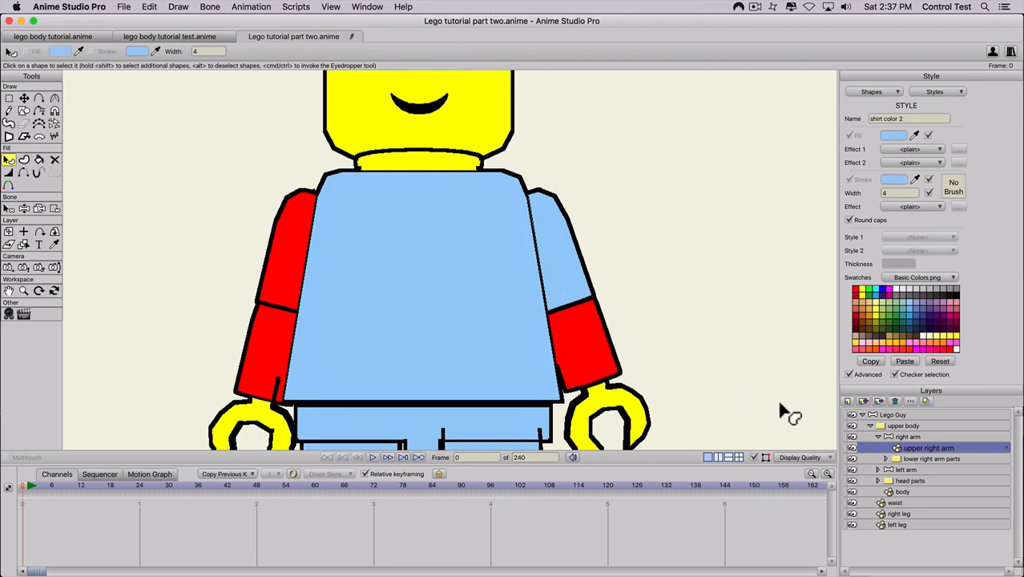
left_click(884, 457)
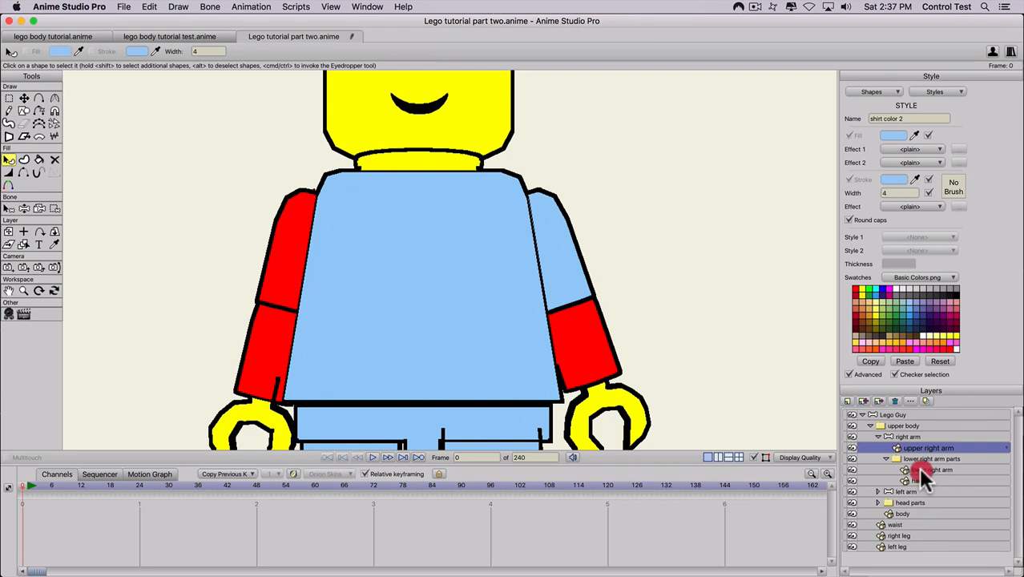
left_click(918, 469)
key("q")
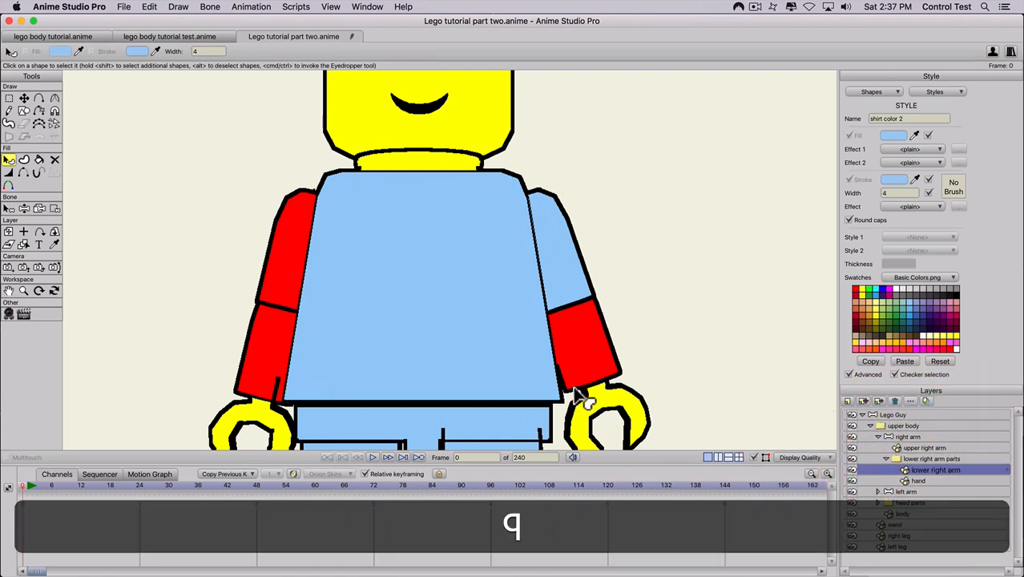
left_click(575, 391)
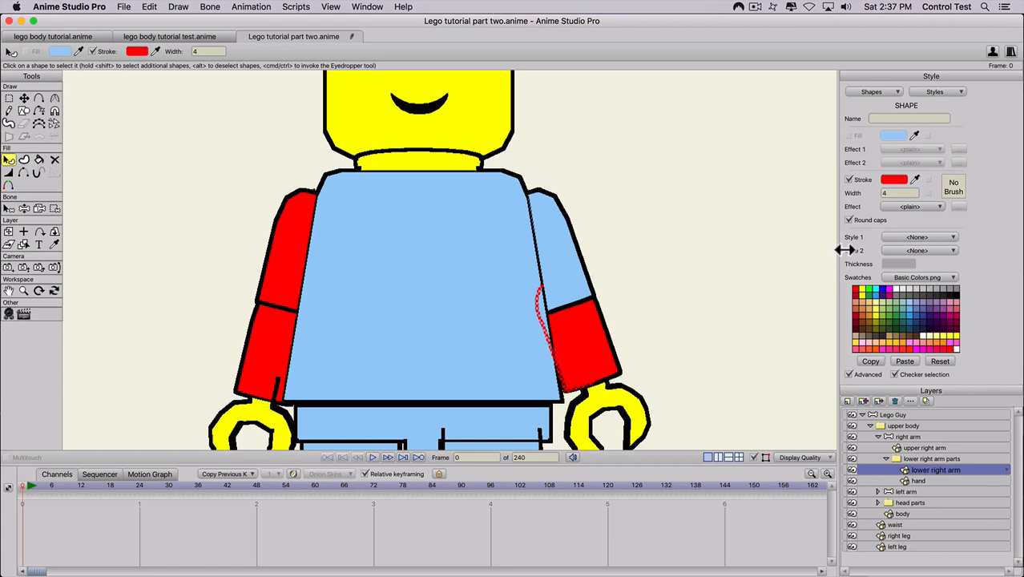
left_click(907, 238)
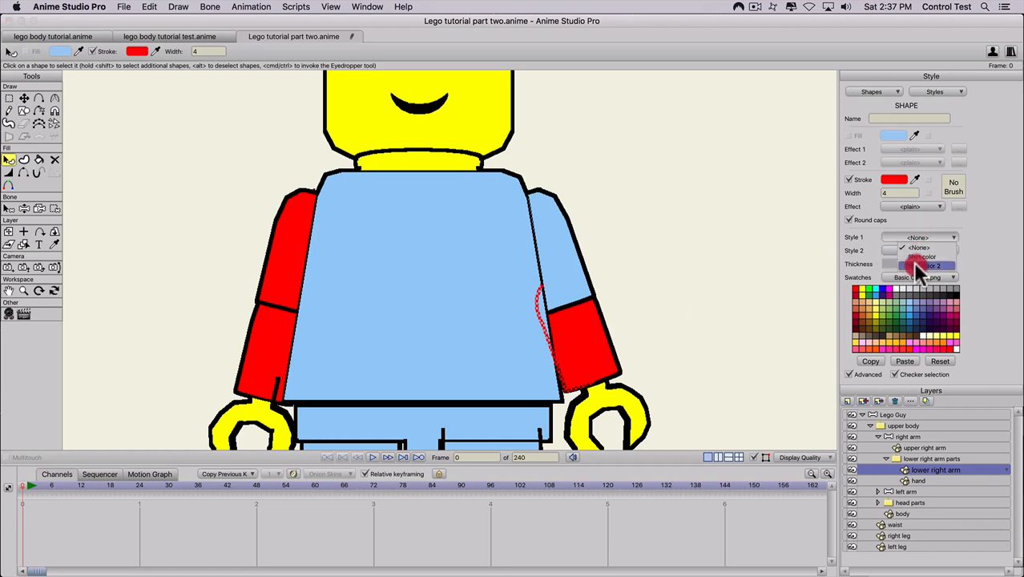
left_click(920, 266)
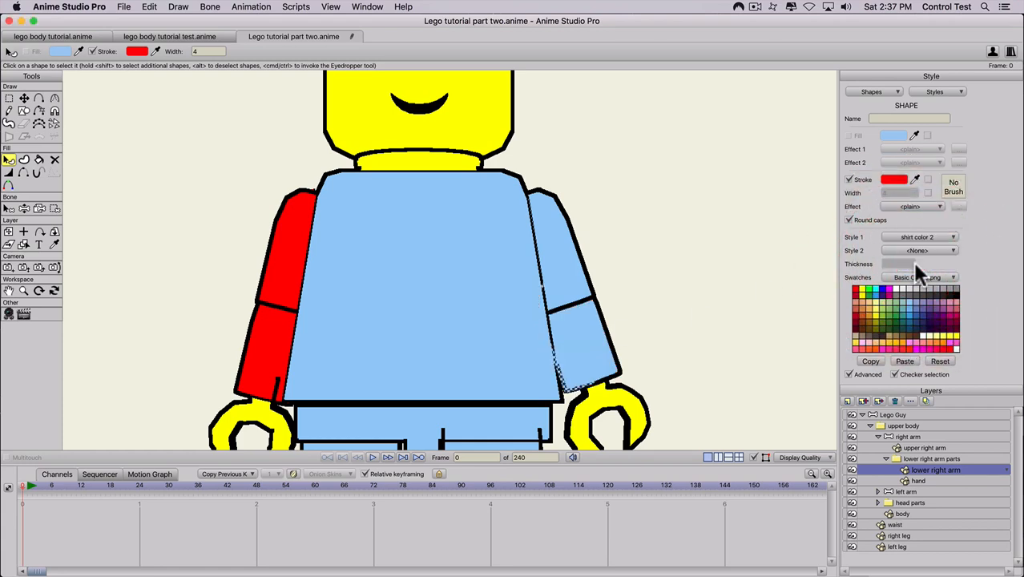
Collapse the right arm group, then assign "shirt color 2" as Style 1 to the red stroke shape on the upper left arm layer
scroll(564, 270, "down", 2)
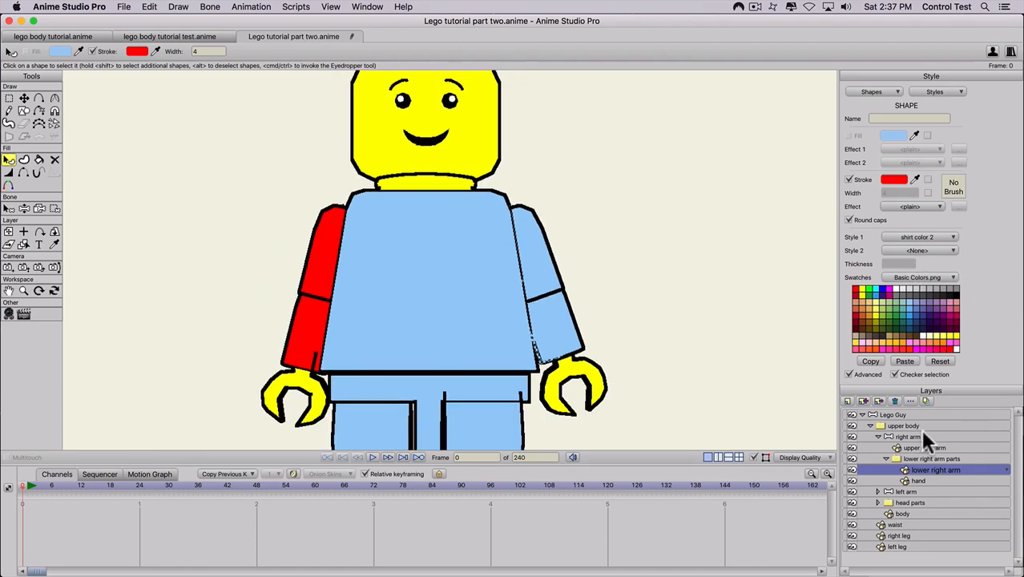
left_click(871, 433)
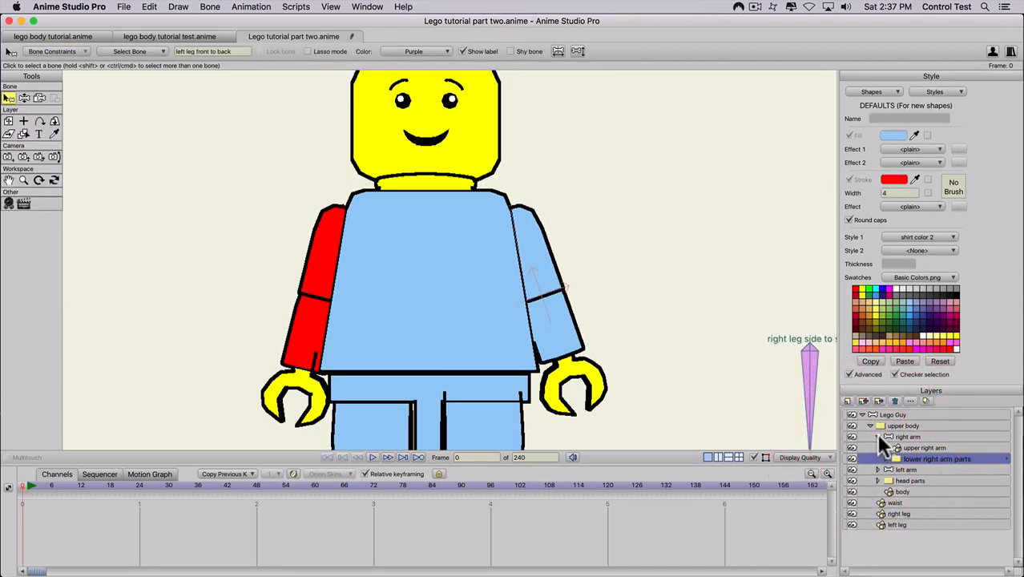
left_click(876, 434)
left_click(879, 447)
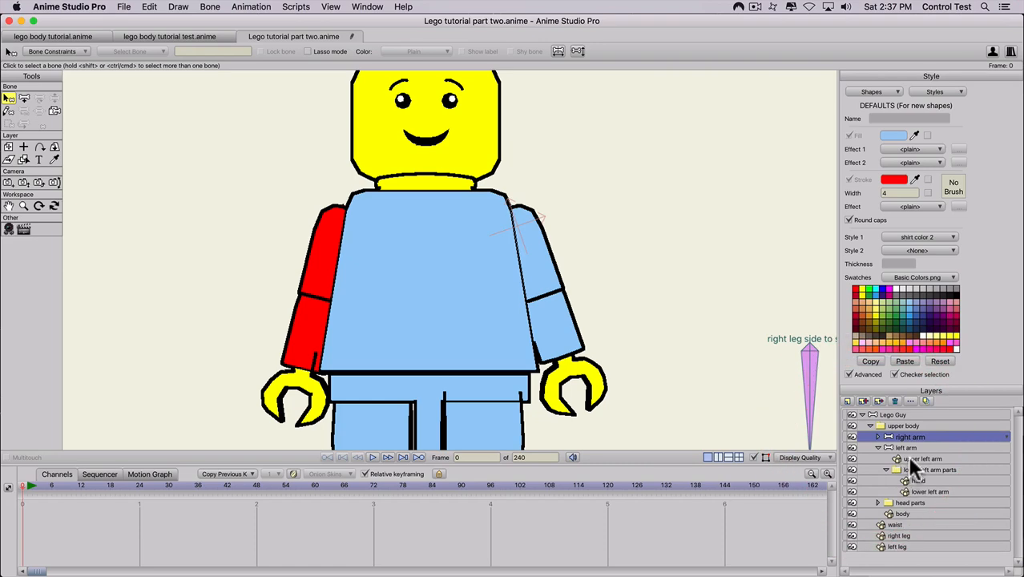
left_click(910, 458)
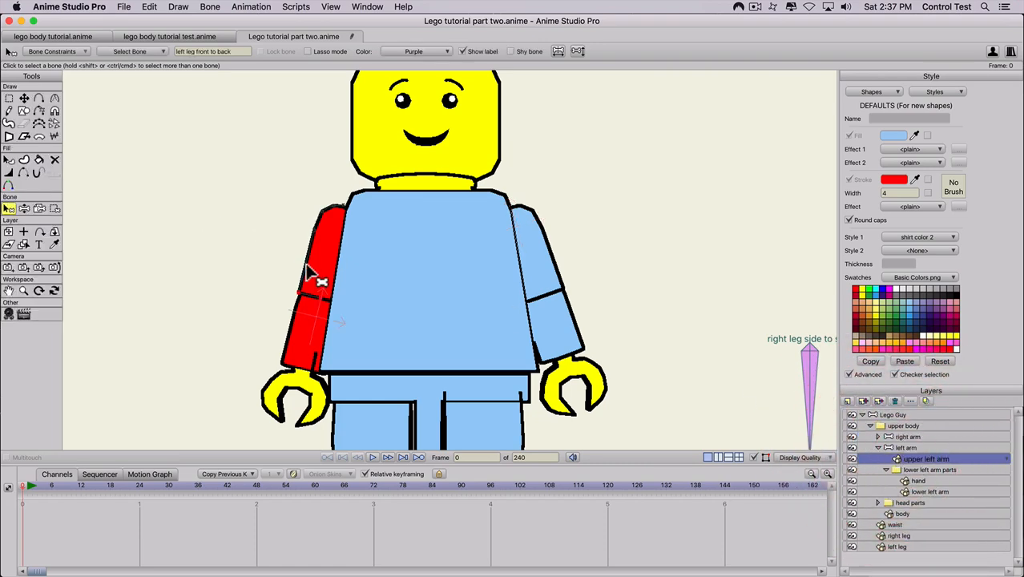
key("q")
scroll(300, 256, "up", 1)
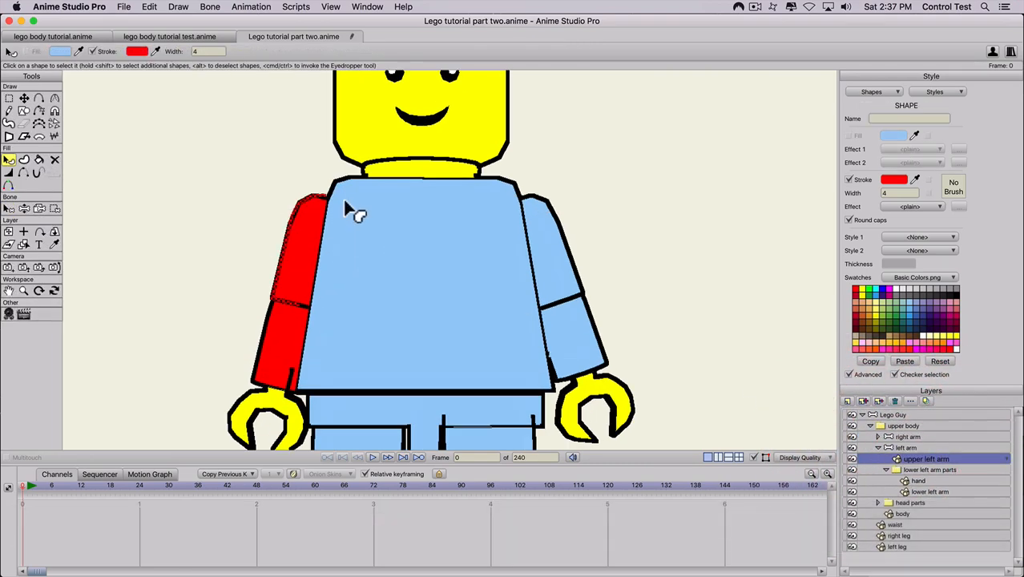
left_click(913, 243)
left_click(913, 257)
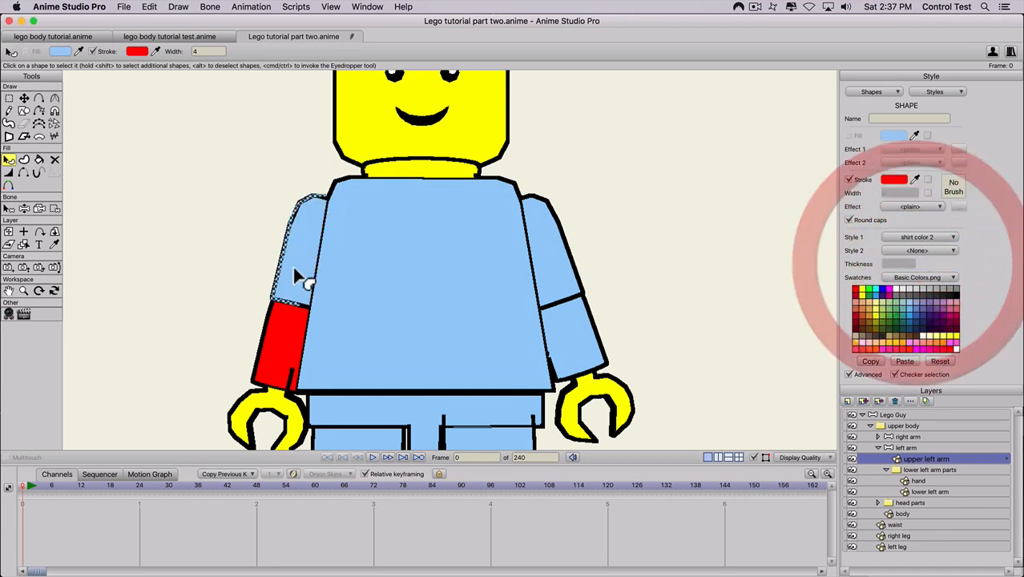
scroll(291, 264, "up", 1)
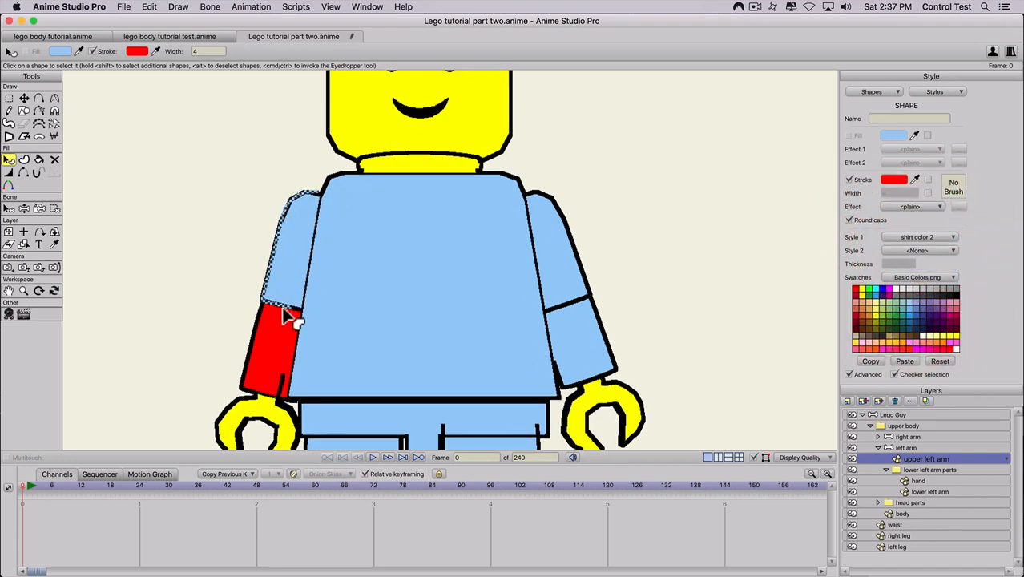
Select the red stroke shape on the lower left arm layer and assign "shirt color 2" as its Style 1
left_click(913, 491)
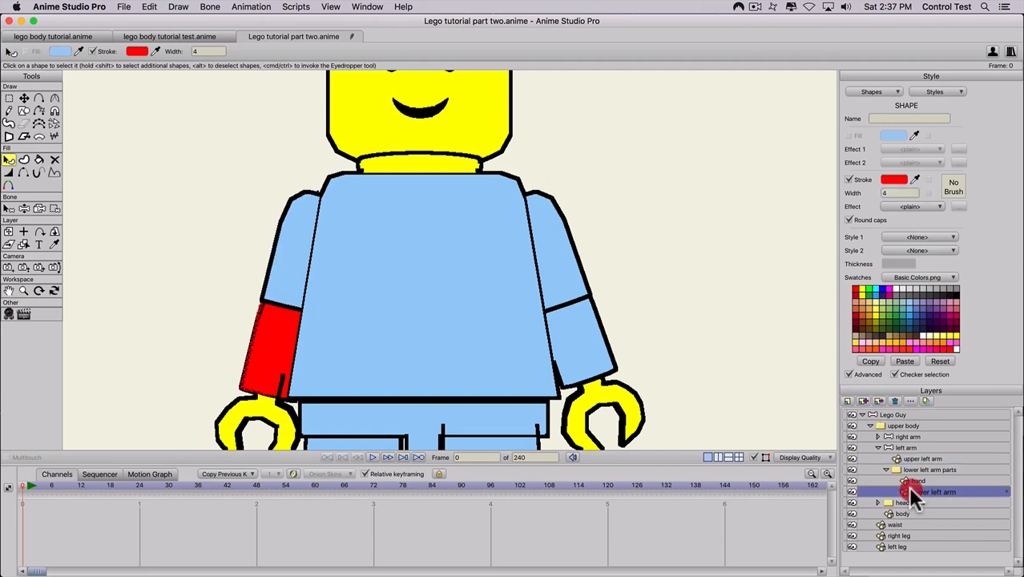
left_click(249, 346)
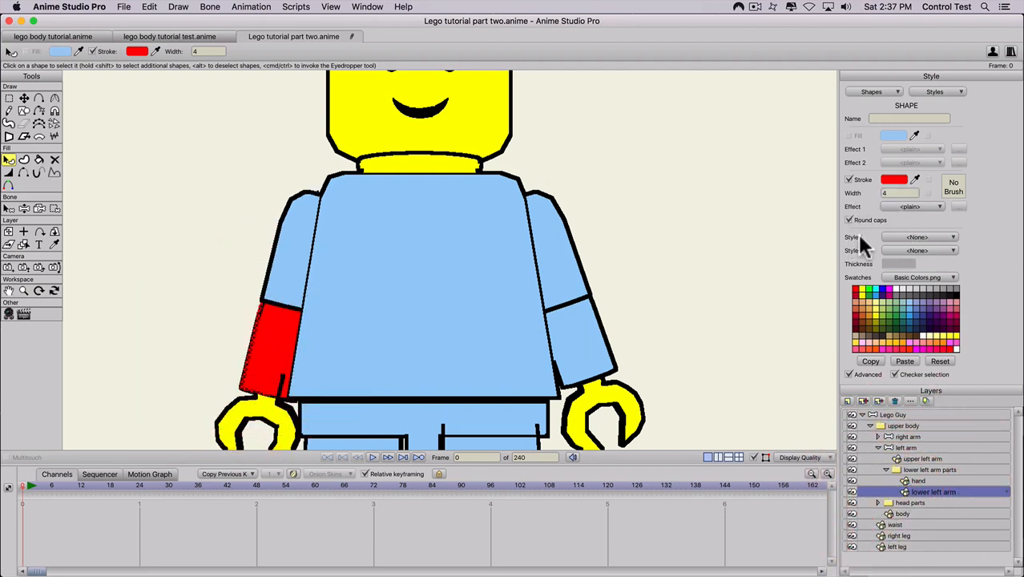
left_click(920, 237)
left_click(923, 264)
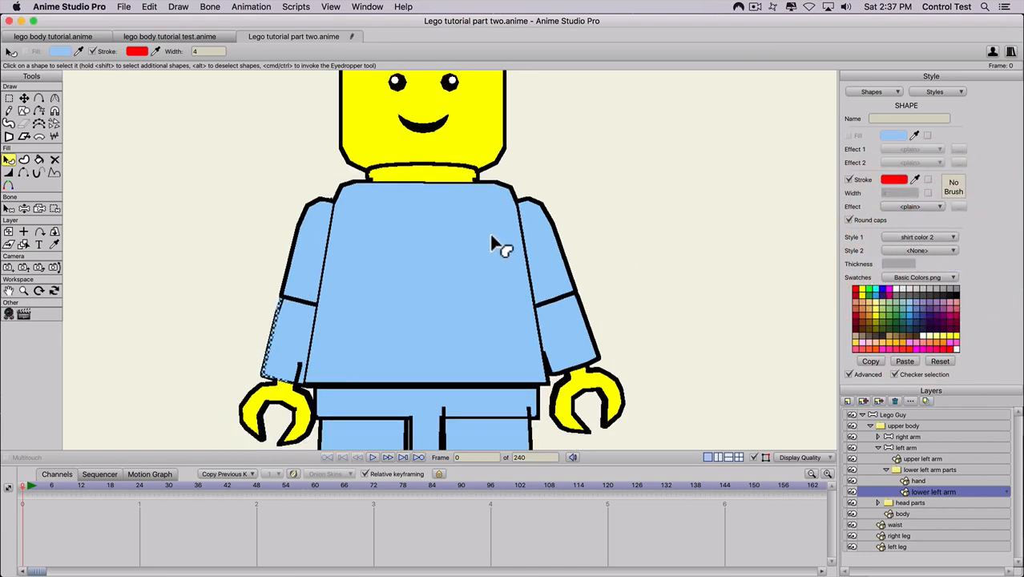
scroll(492, 244, "down", 5)
scroll(480, 240, "up", 2)
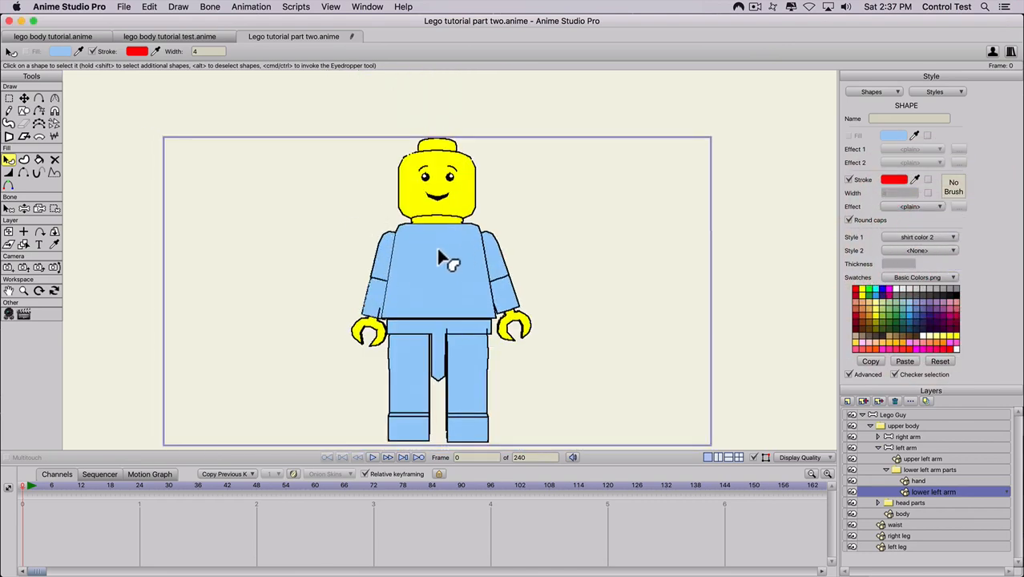
scroll(439, 256, "up", 1)
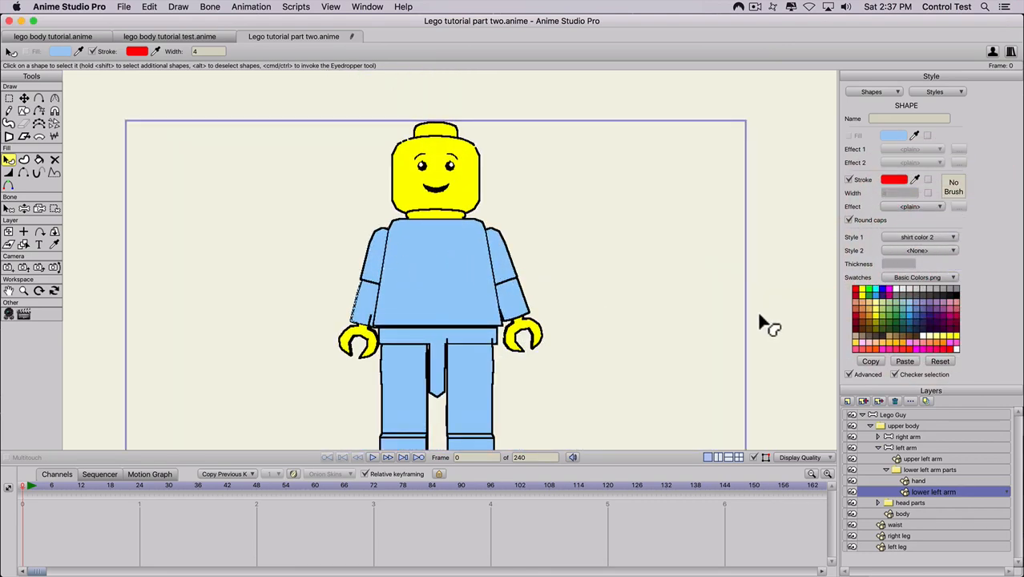
scroll(472, 248, "down", 1)
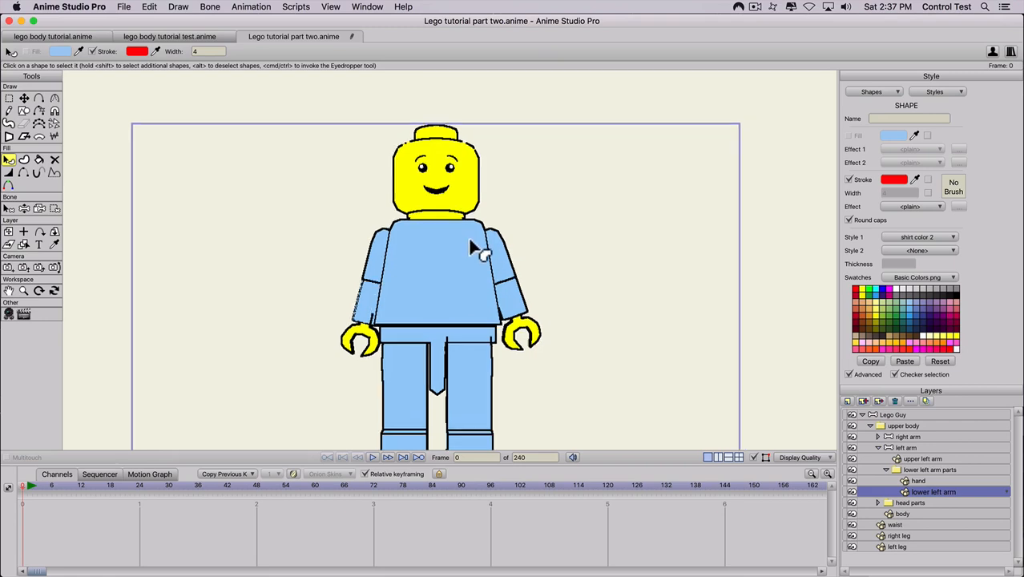
scroll(472, 249, "down", 1)
Set the fill color of the "Shirt color" style and the stroke color of the "shirt color 2" style to magenta
left_click(923, 94)
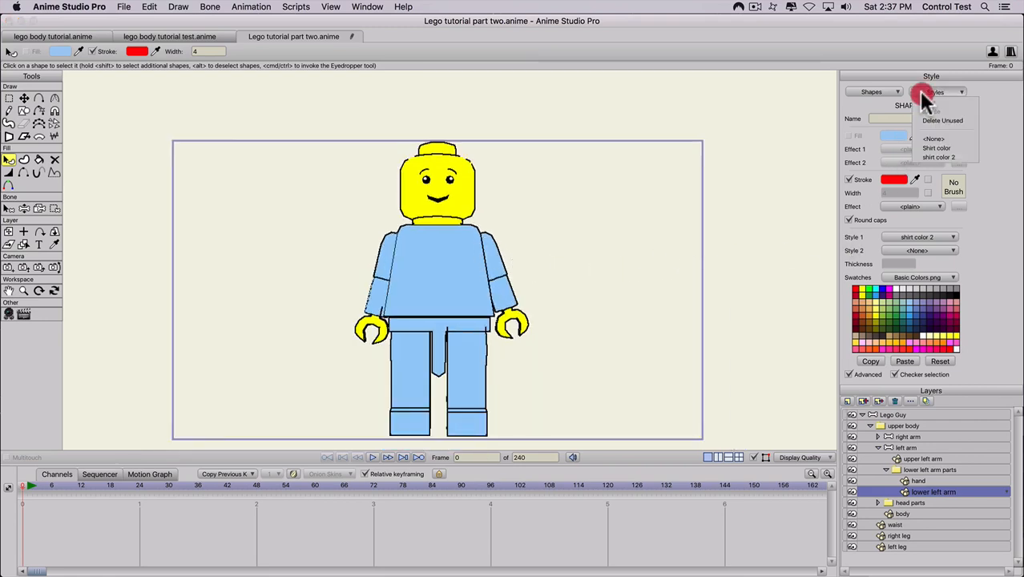
left_click(934, 147)
left_click(954, 311)
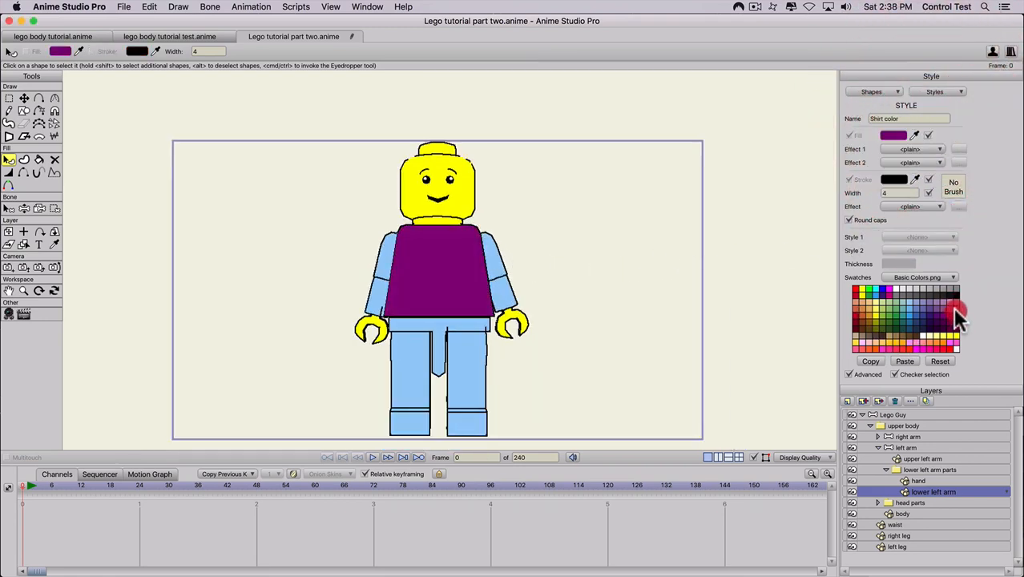
left_click(950, 311)
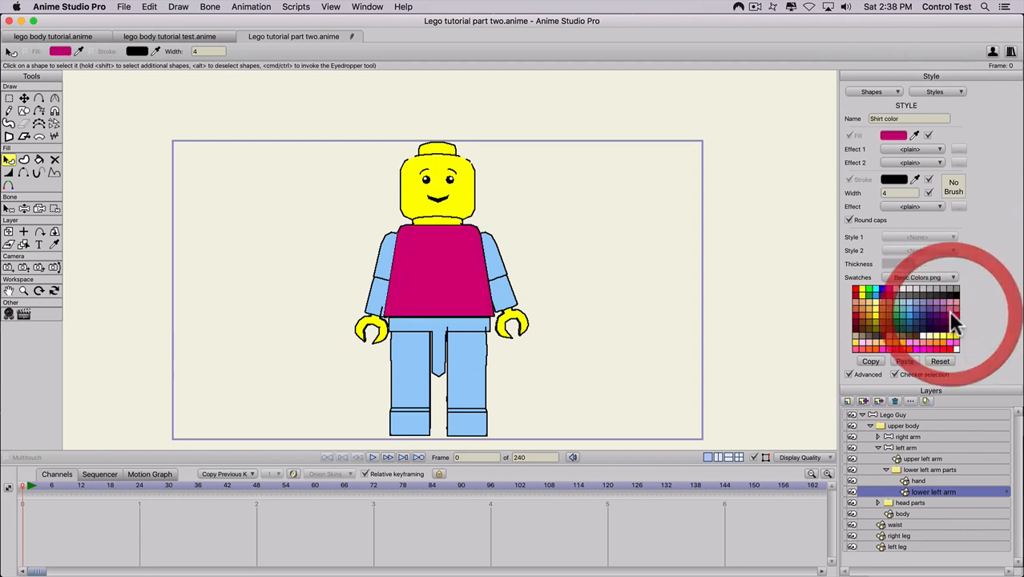
left_click_drag(929, 90, 940, 157)
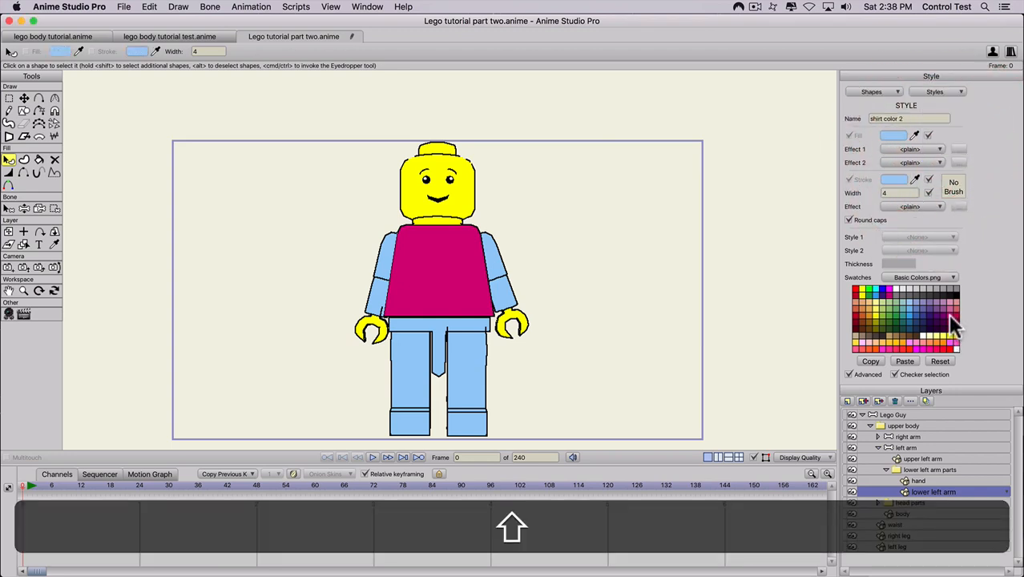
left_click(948, 313, "shift")
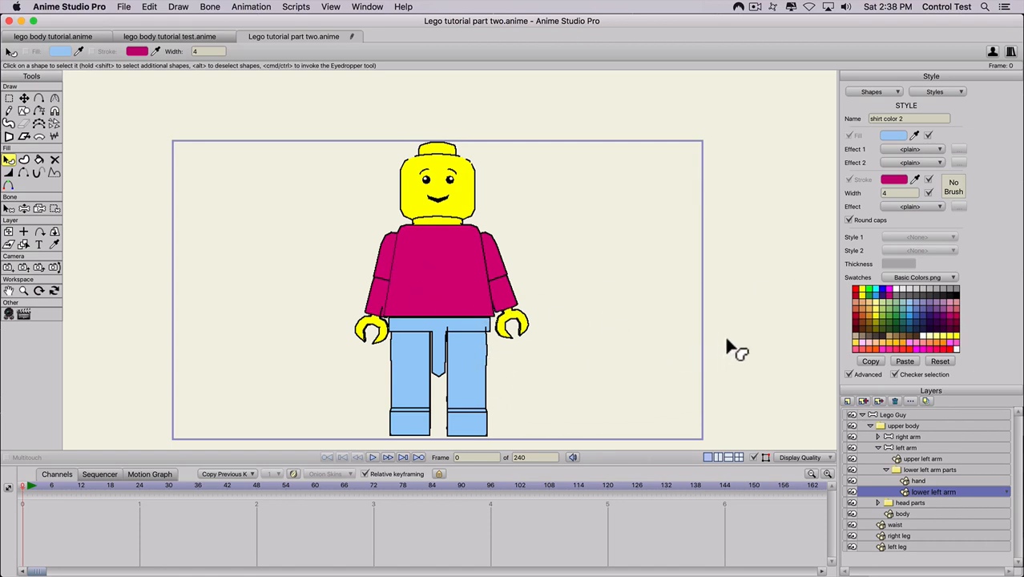
Collapse the left arm group, then select the waist layer's blue fill shape and create a new style named "Pants color" from it
left_click(878, 448)
left_click(885, 480)
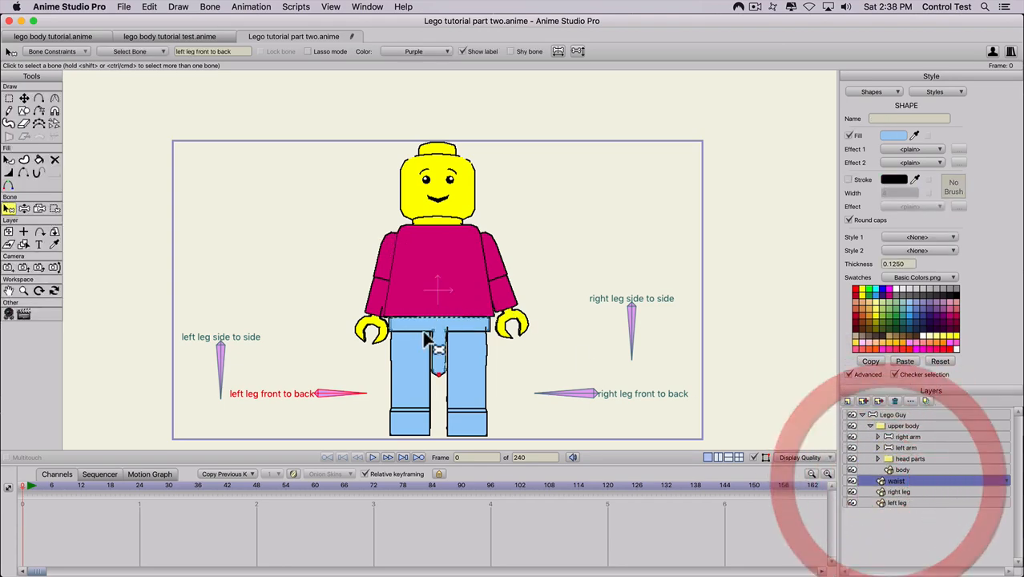
scroll(424, 345, "up", 2)
scroll(429, 359, "up", 4)
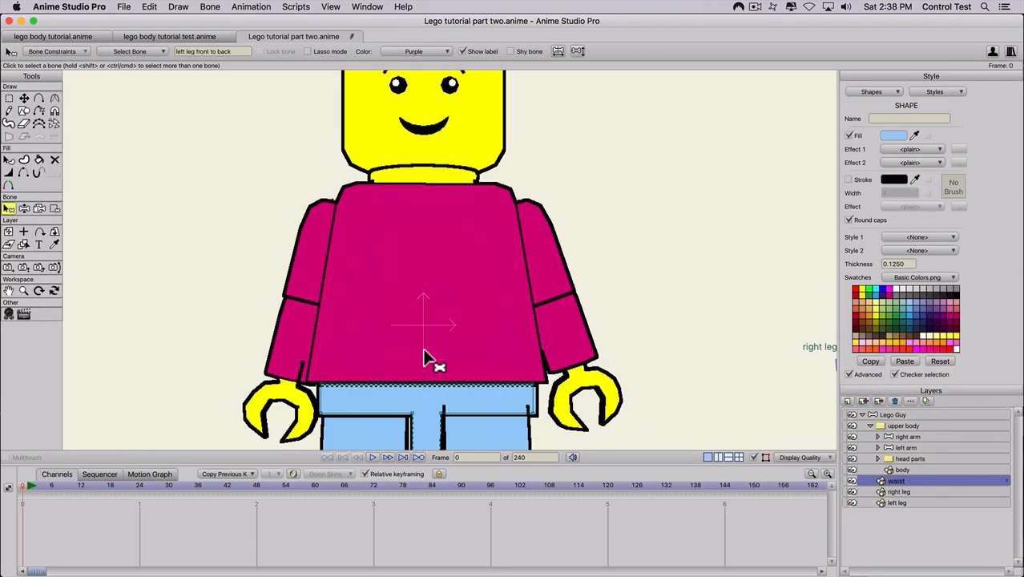
key("q")
left_click_drag(447, 344, 444, 231)
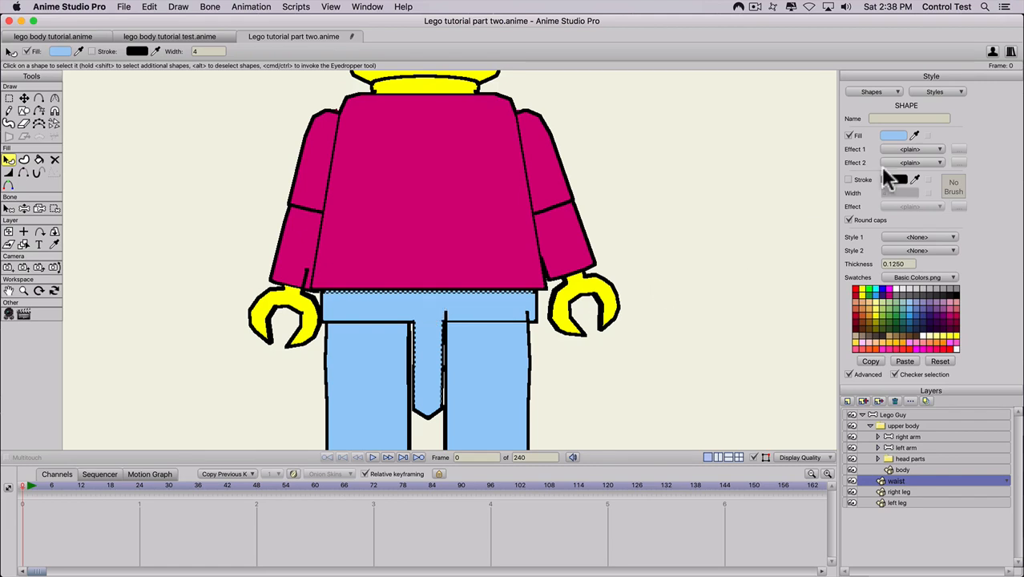
left_click(925, 92)
left_click(924, 97)
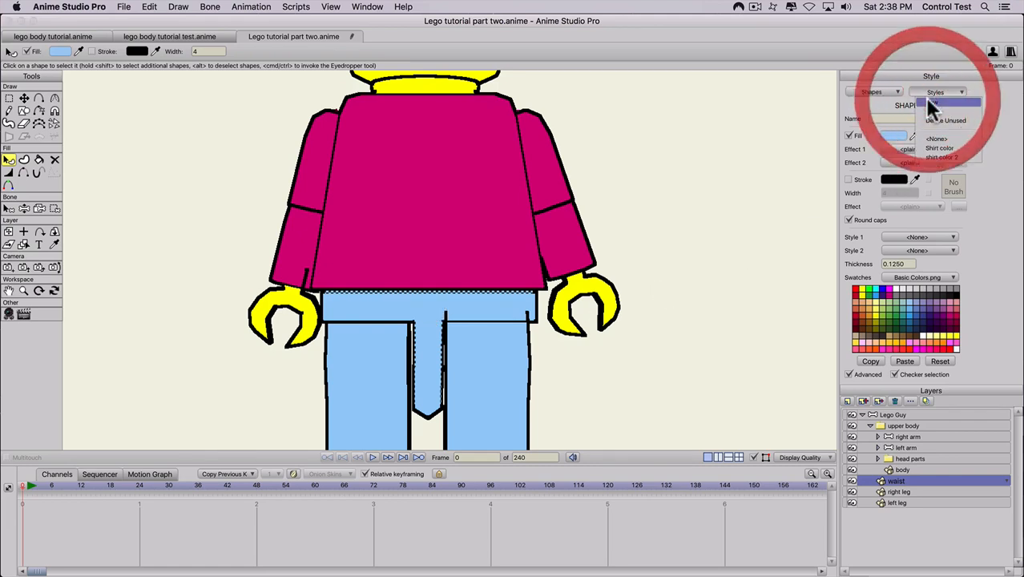
key("shift")
type("Pant")
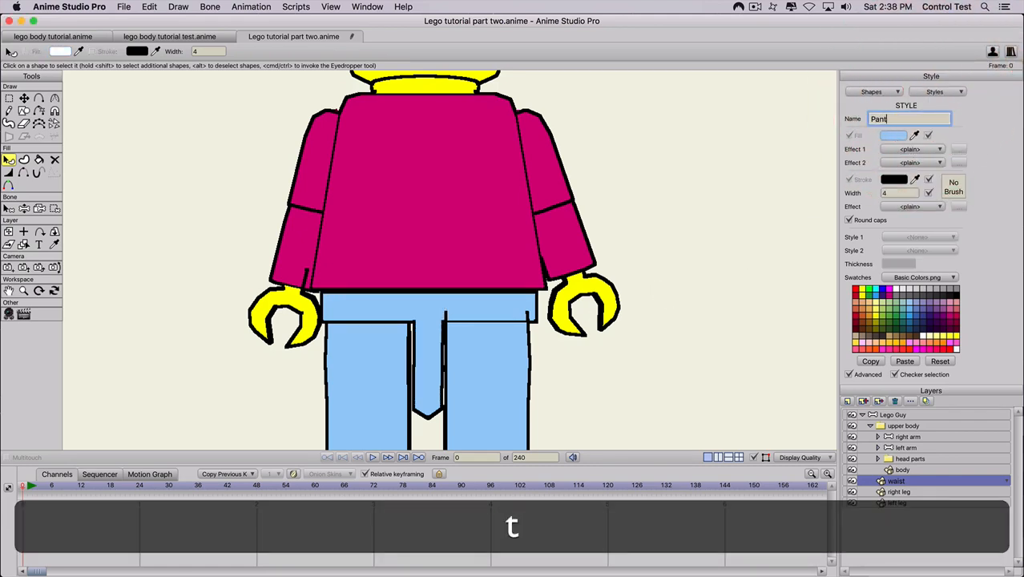
type("s color")
key("Return")
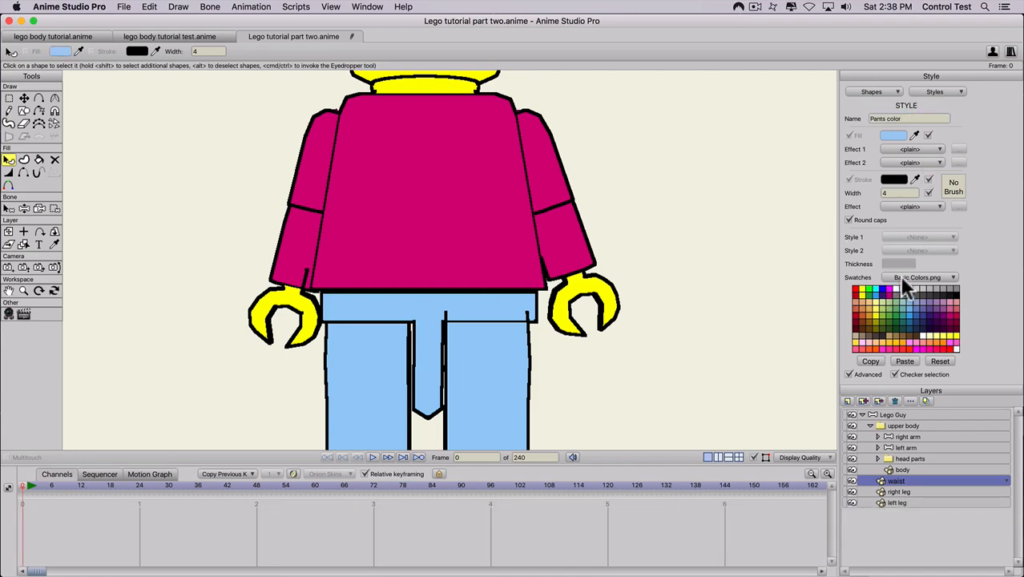
Set the fill color of the "Pants color" style to orange
scroll(710, 199, "up", 1)
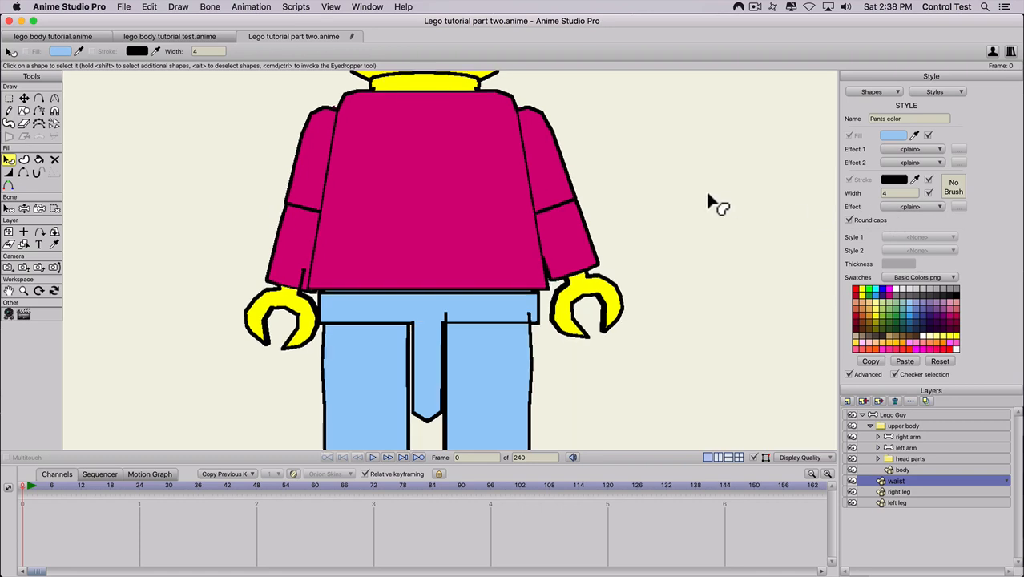
scroll(790, 240, "down", 4)
scroll(889, 196, "down", 1)
scroll(720, 194, "up", 1)
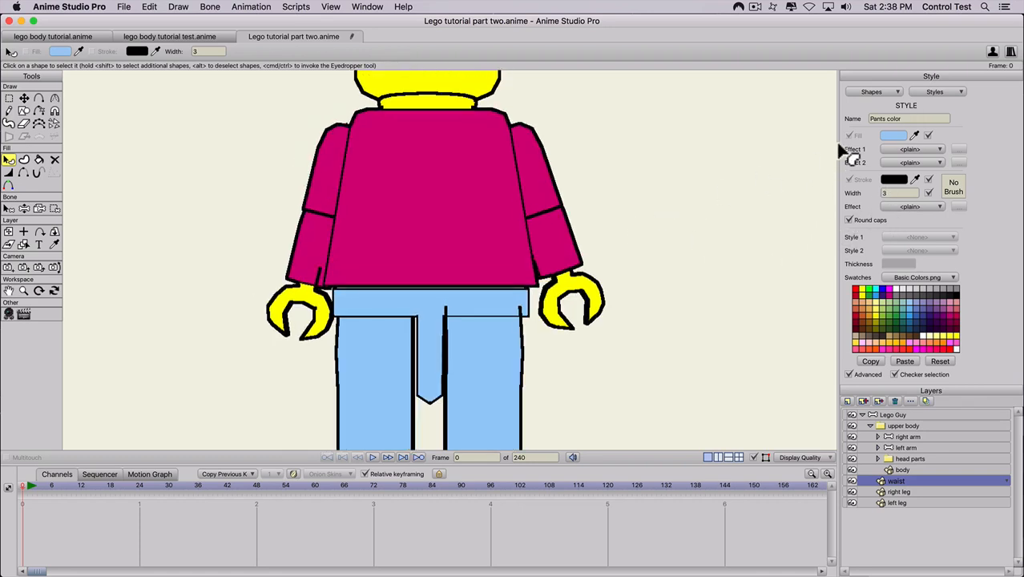
left_click(932, 91)
left_click(949, 166)
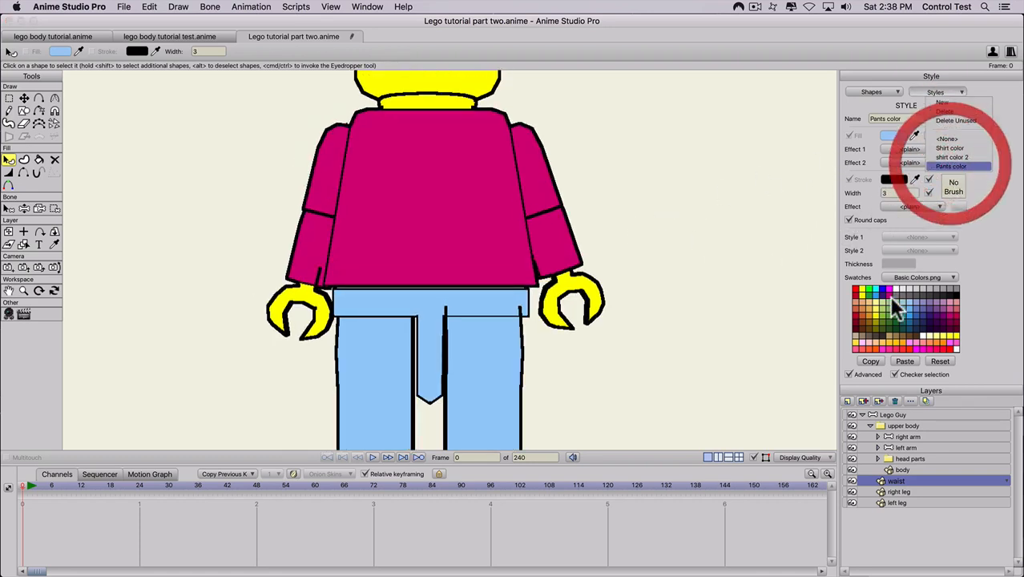
left_click_drag(903, 294, 867, 311)
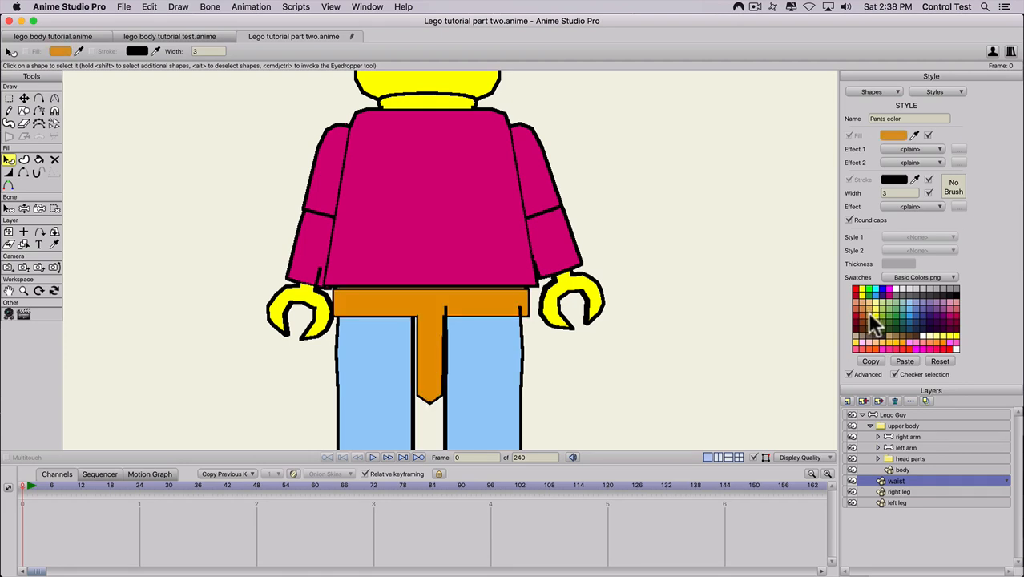
Rotate the whole Lego Guy layer 45 degrees around the Y axis
scroll(641, 255, "down", 3)
scroll(611, 217, "left", 2)
scroll(612, 217, "down", 1)
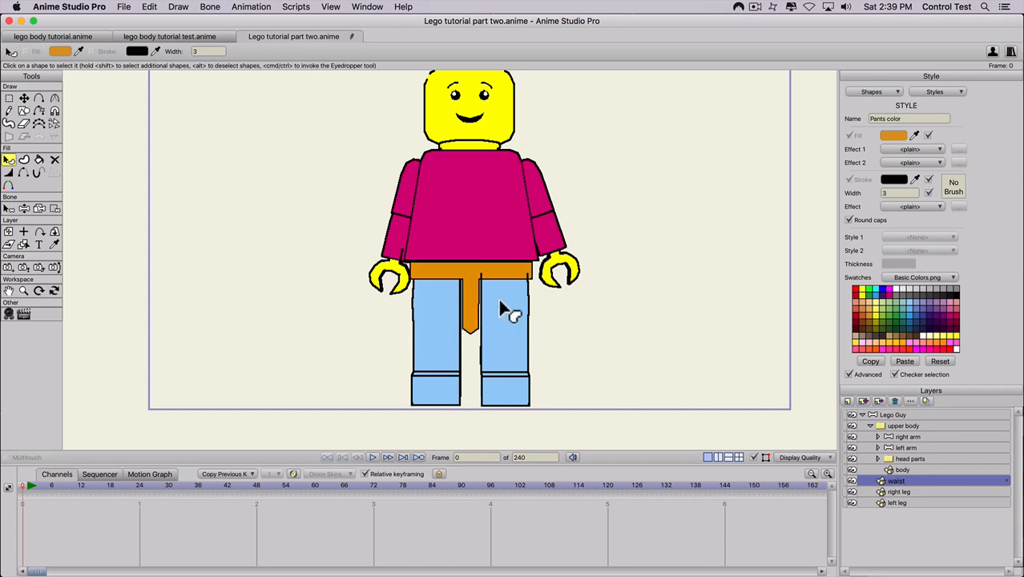
left_click(900, 415)
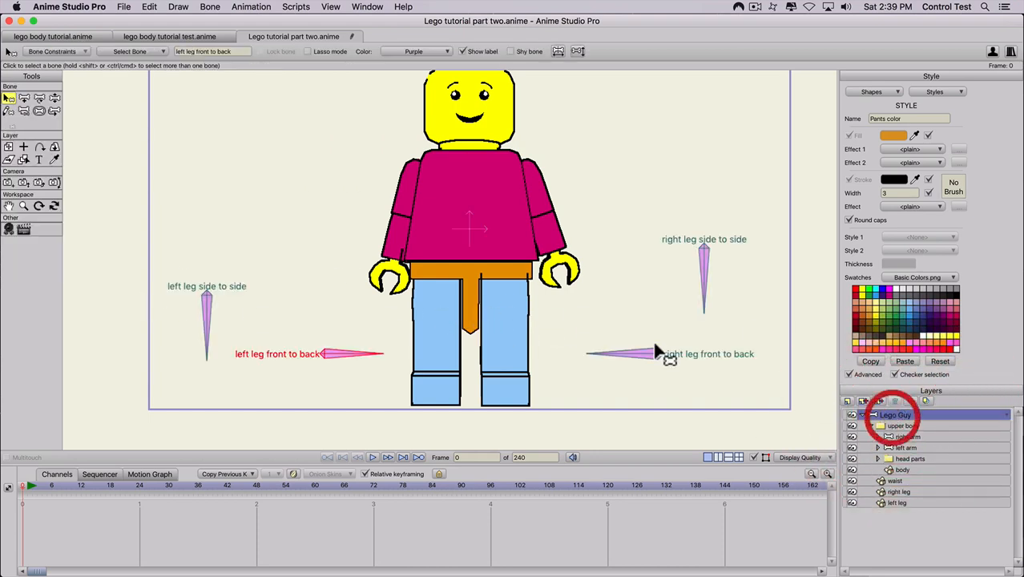
left_click(55, 147)
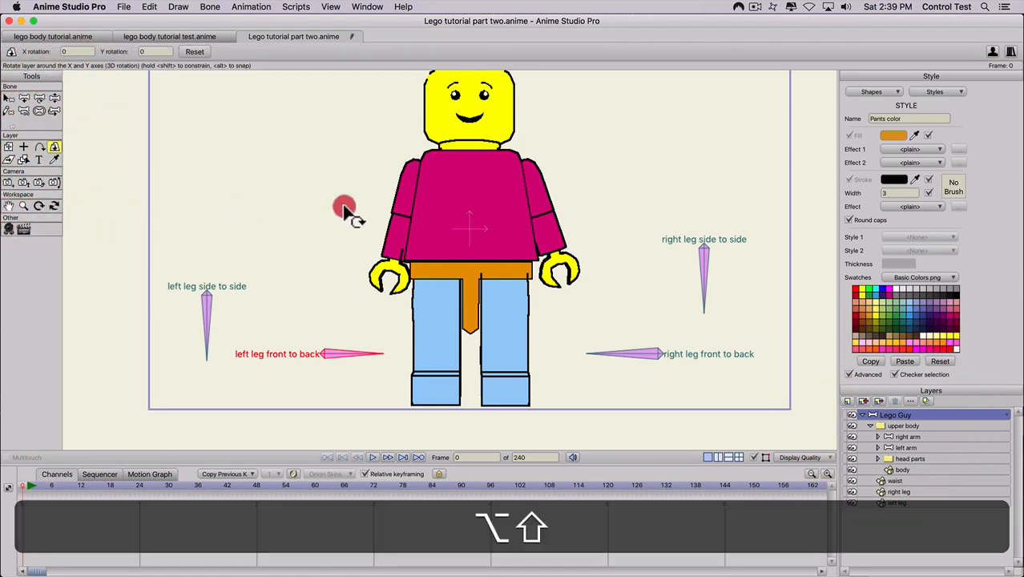
left_click_drag(348, 210, 492, 261)
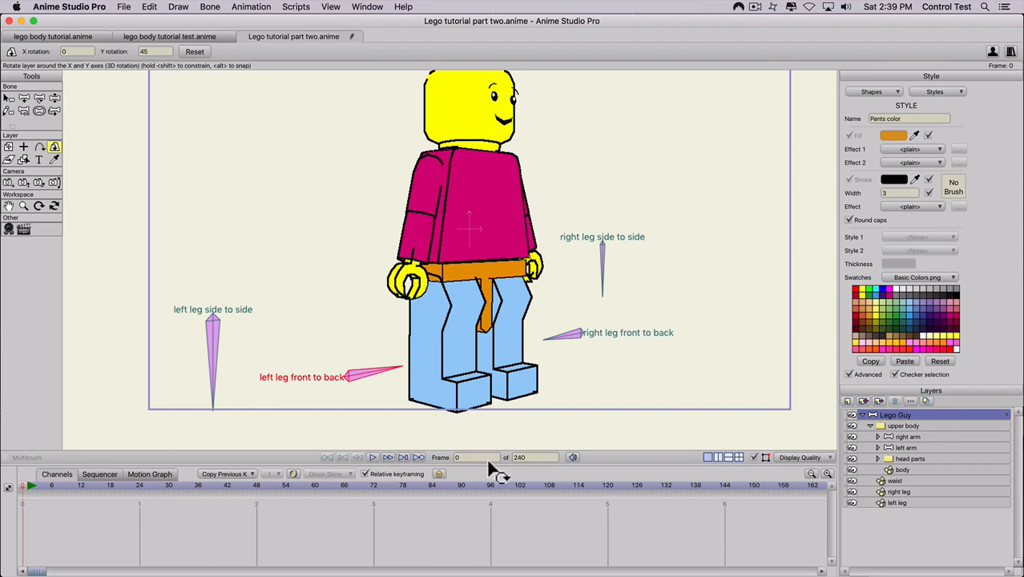
Select the blue fill shape on the right leg layer and assign "Pants color" as its Style 1
key("q")
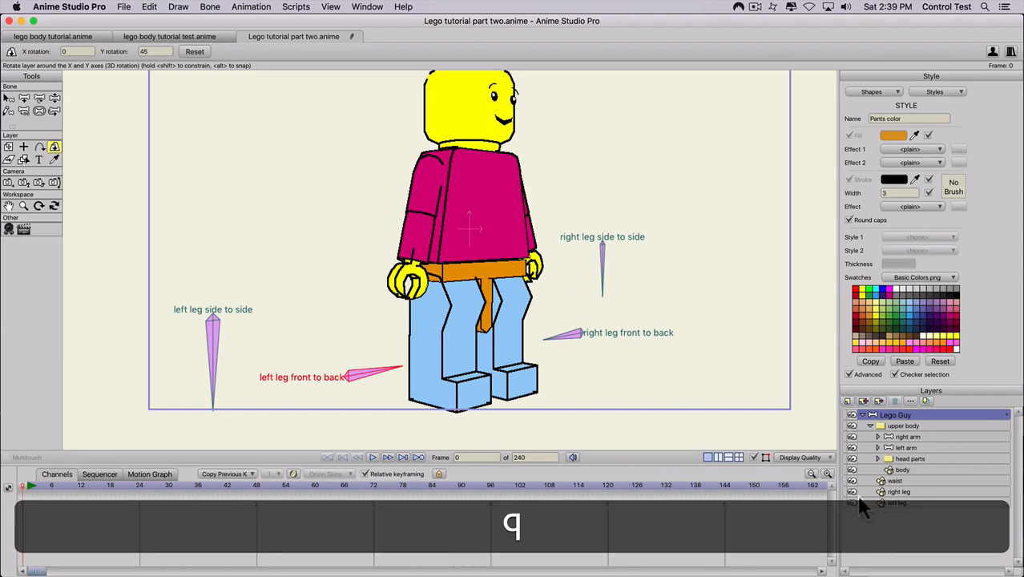
left_click(883, 491)
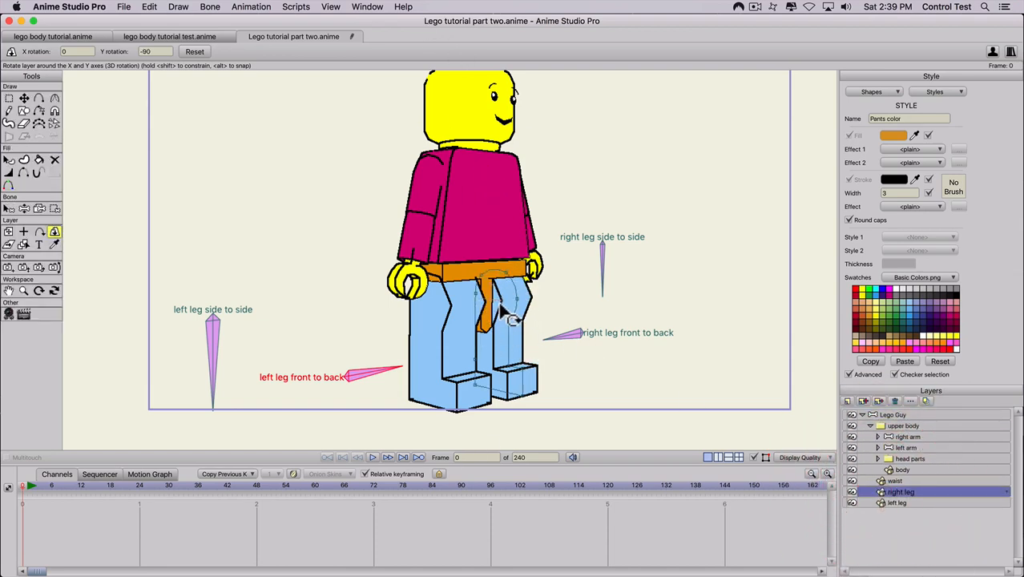
key("q")
left_click(497, 328)
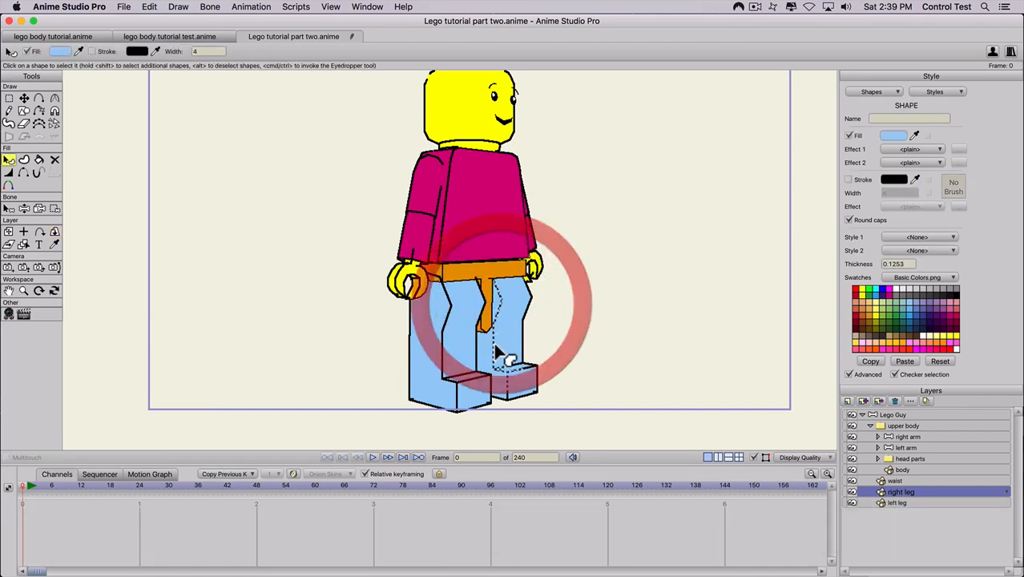
scroll(499, 327, "up", 3)
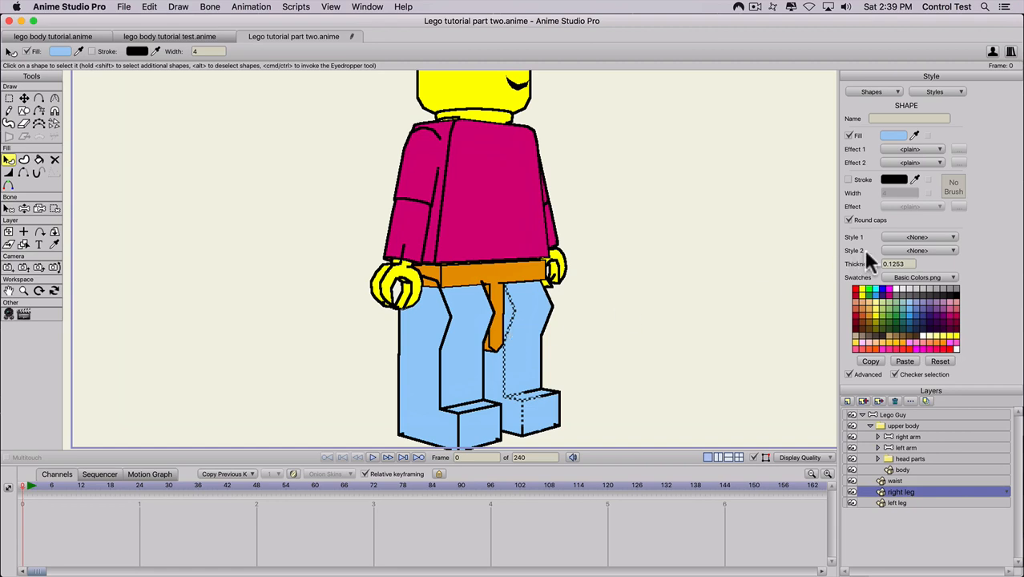
left_click(891, 234)
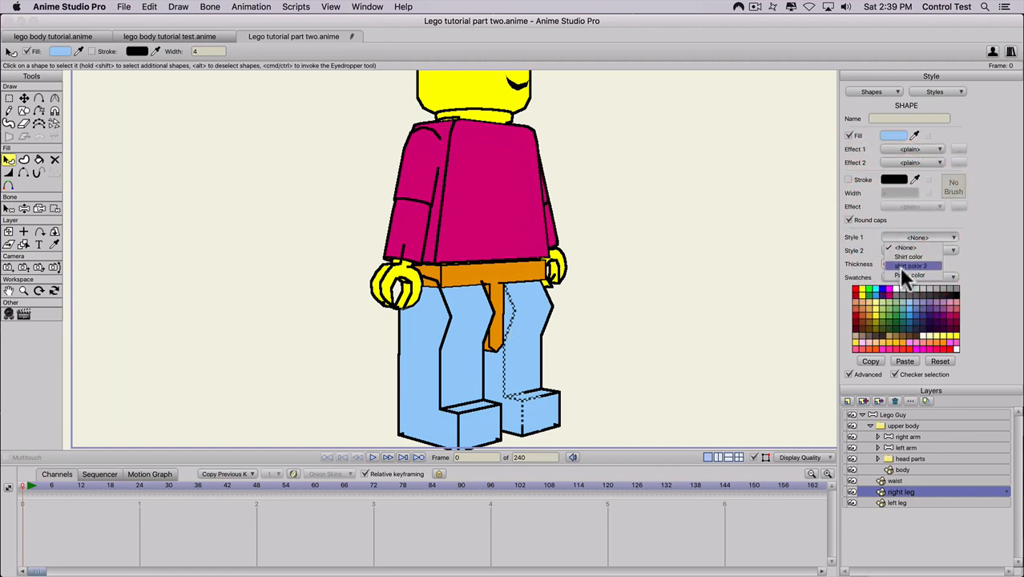
left_click(899, 270)
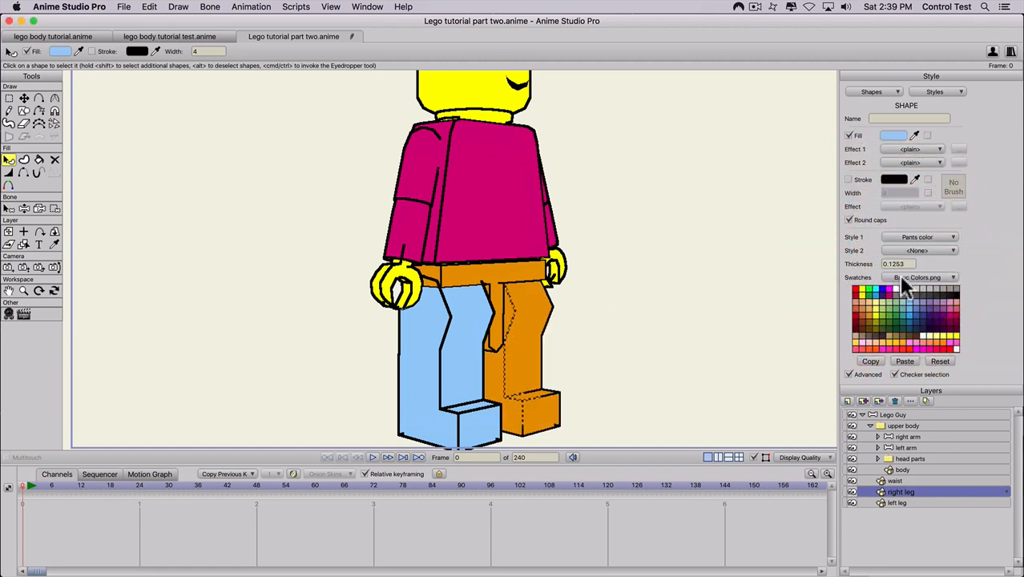
Select the blue fill shape on the left leg layer and assign "Pants color" as its Style 1
left_click(890, 503)
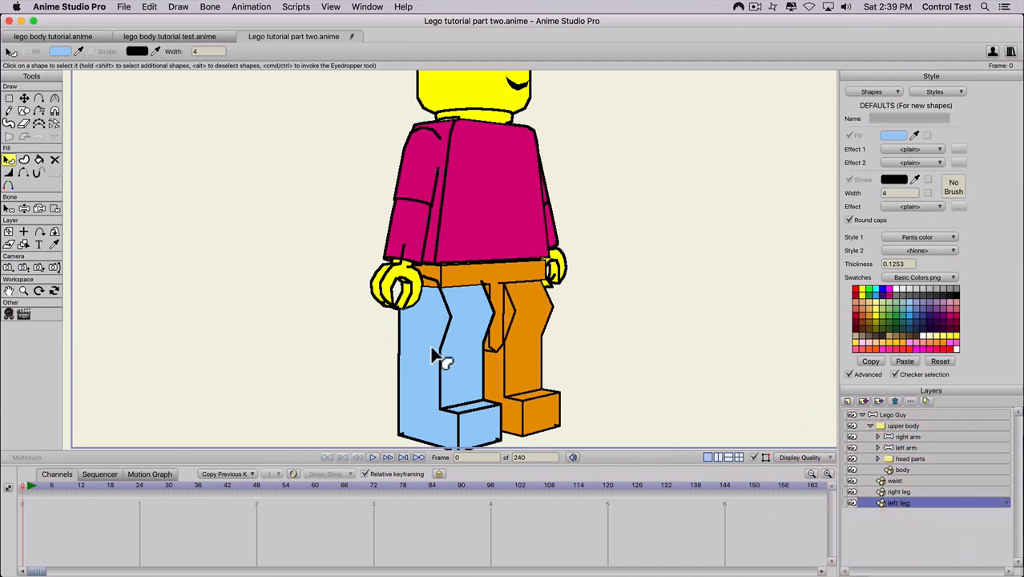
key("q")
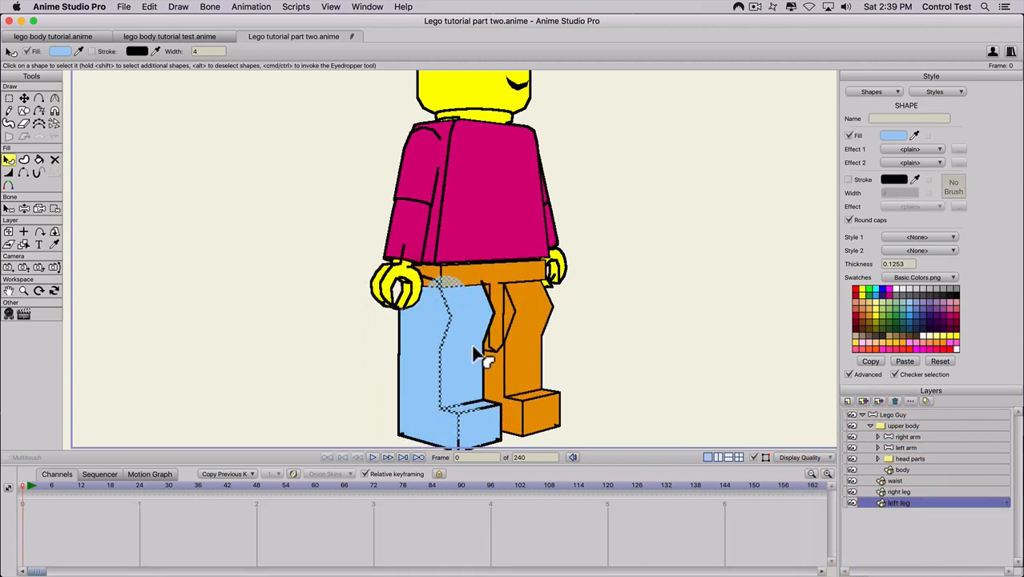
left_click(905, 237)
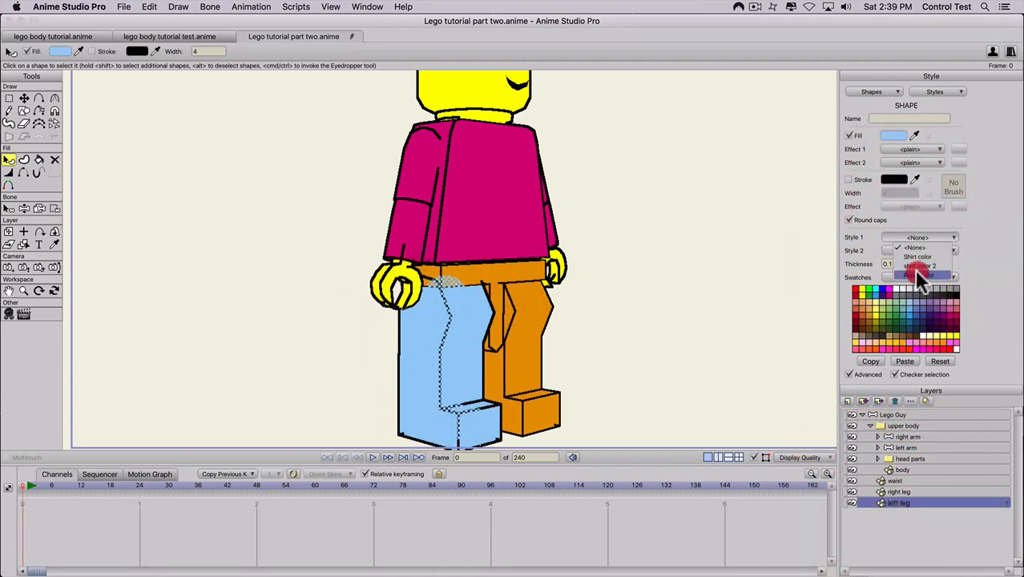
left_click(914, 269)
scroll(529, 271, "down", 5)
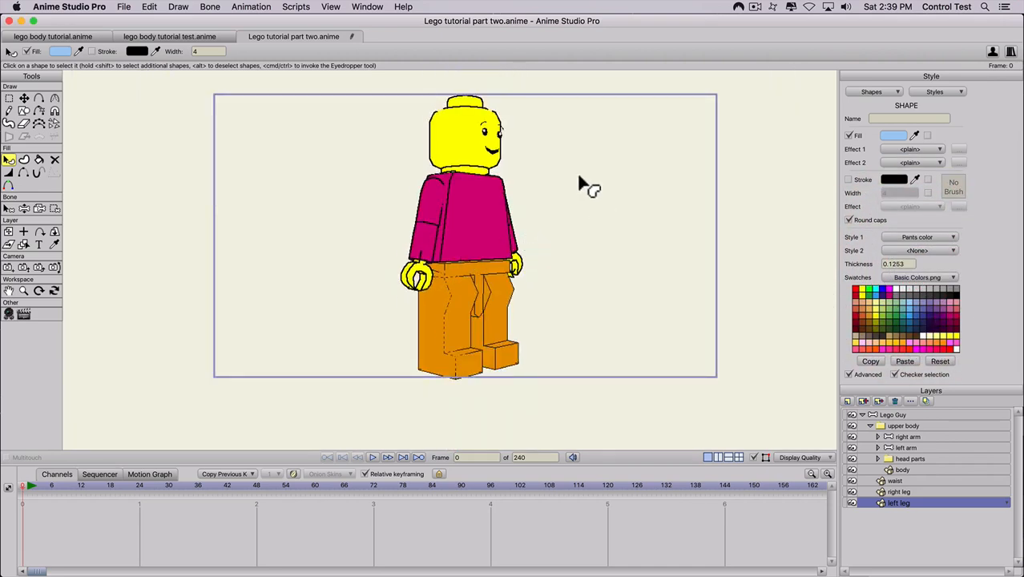
Reset the Lego Guy layer's X and Y rotation so the character faces front
left_click(881, 413)
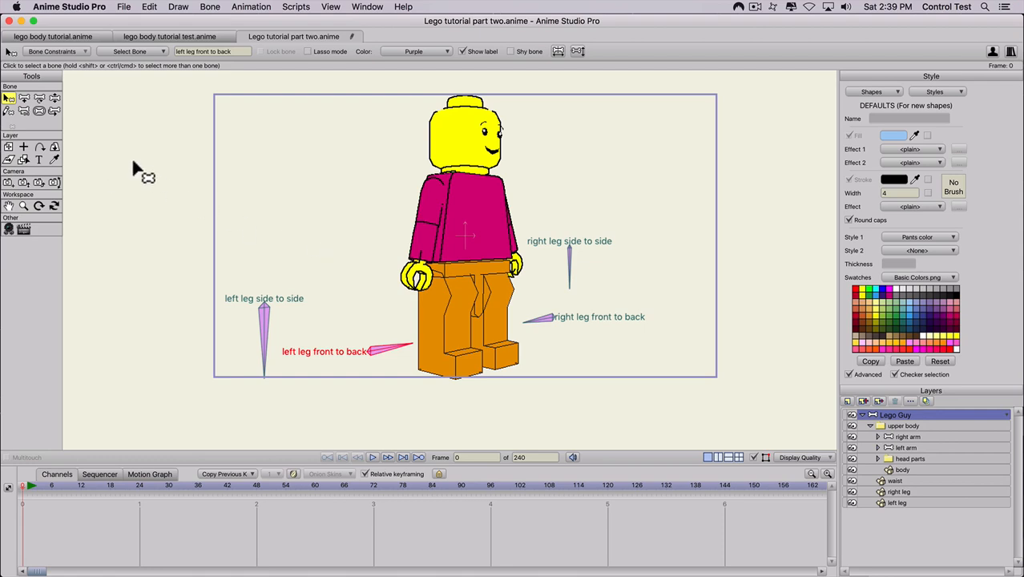
left_click(54, 148)
left_click(193, 50)
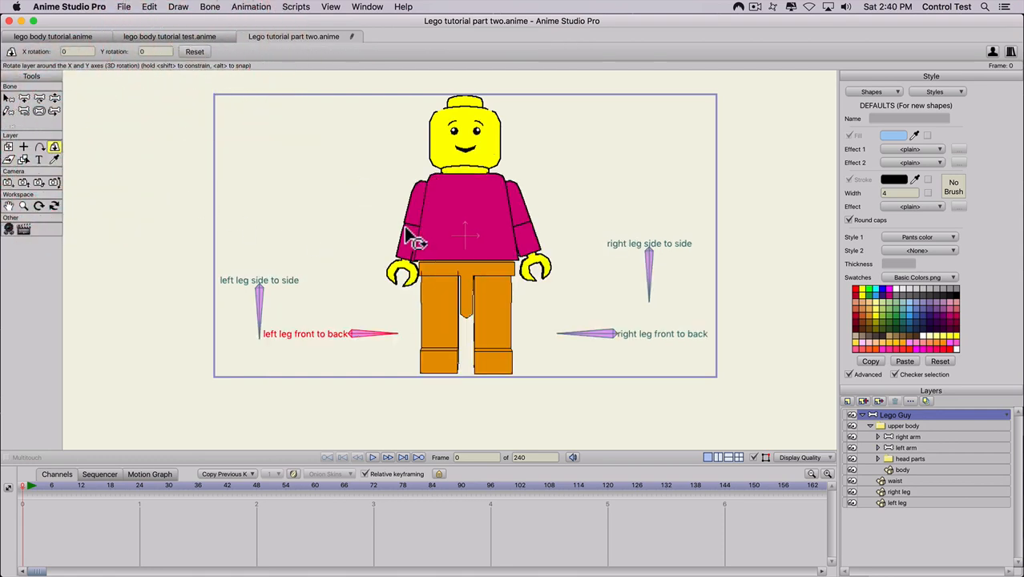
Edit the "Pants color" style, trying a black fill with light gray, dark gray and purple strokes
left_click(934, 91)
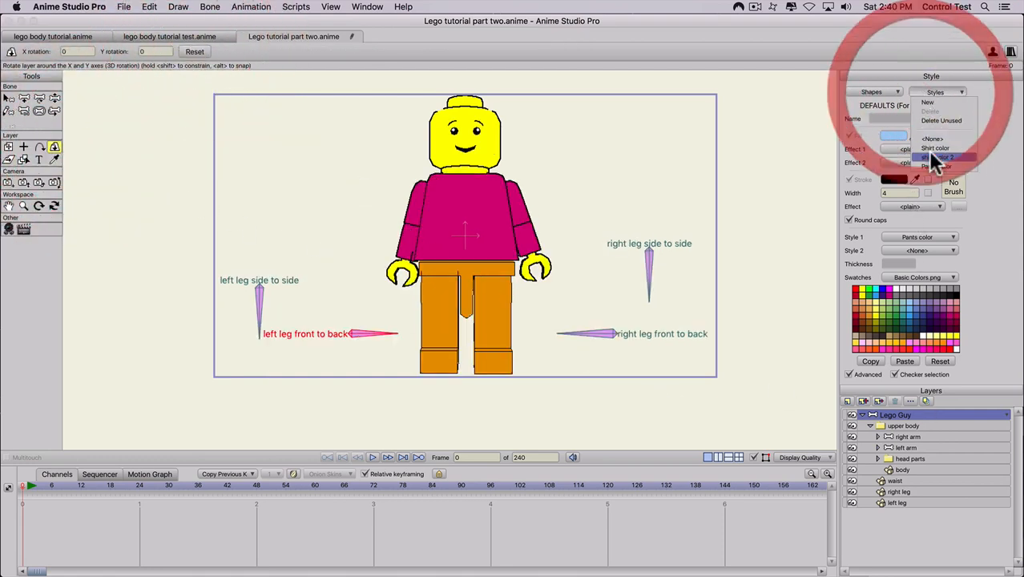
left_click(927, 162)
left_click_drag(873, 295, 953, 294)
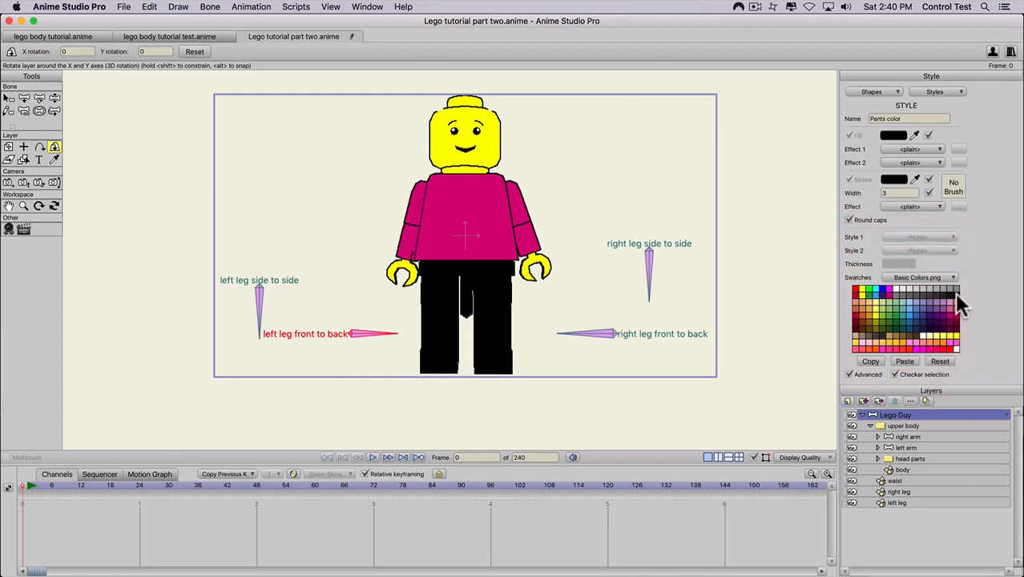
key("shift")
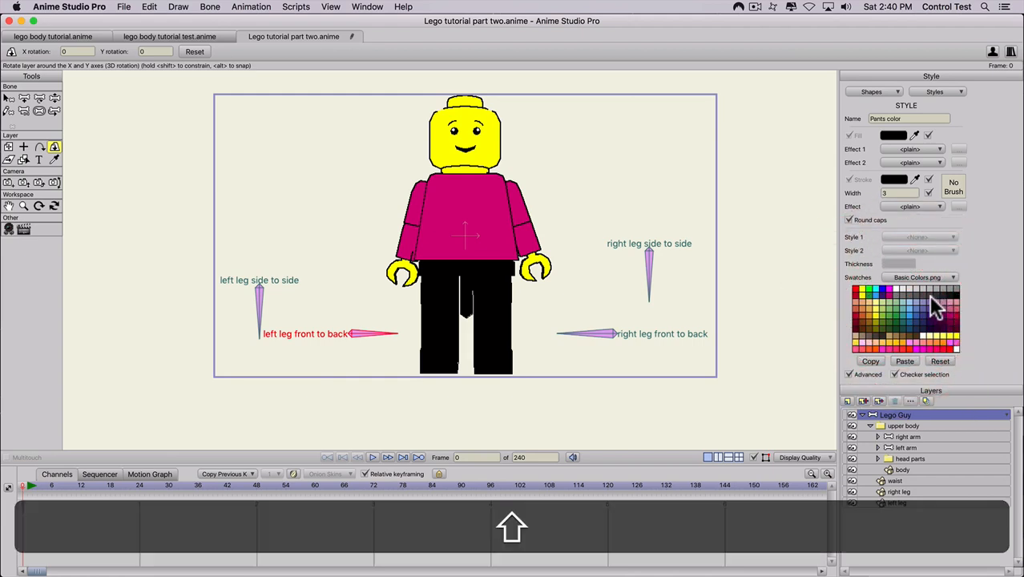
left_click(916, 292, "shift")
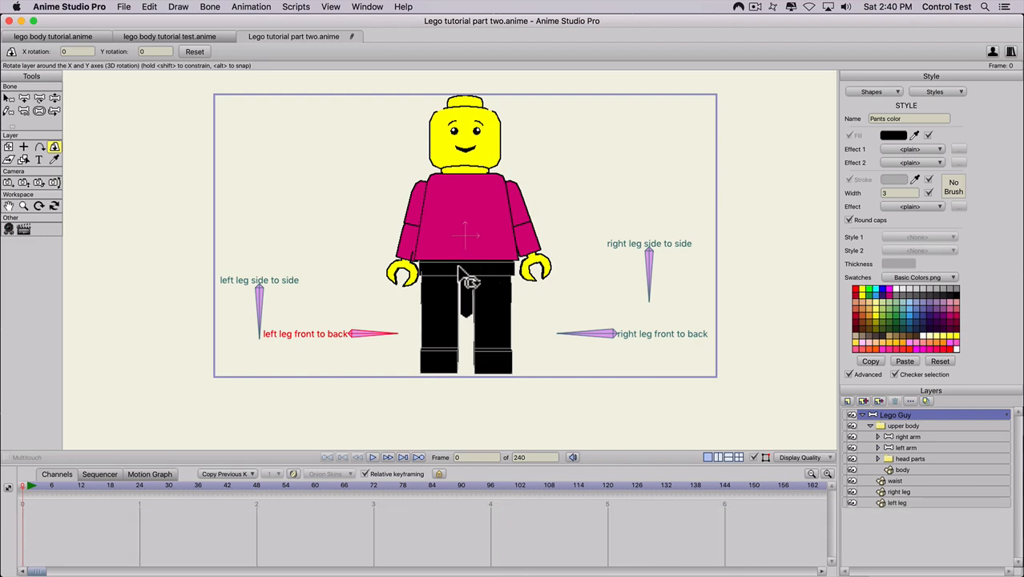
scroll(459, 316, "up", 4)
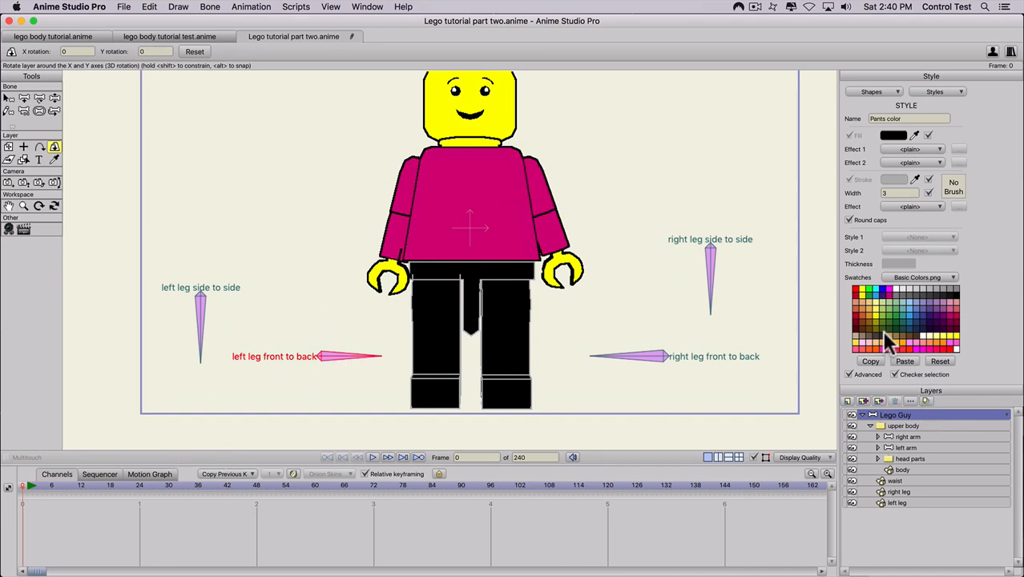
mouse_move(884, 332)
left_mouse_down()
mouse_move(875, 313)
mouse_move(879, 320)
mouse_move(895, 274)
mouse_move(909, 268)
mouse_move(875, 263)
mouse_move(890, 268)
mouse_move(911, 308)
mouse_move(929, 304)
left_mouse_up()
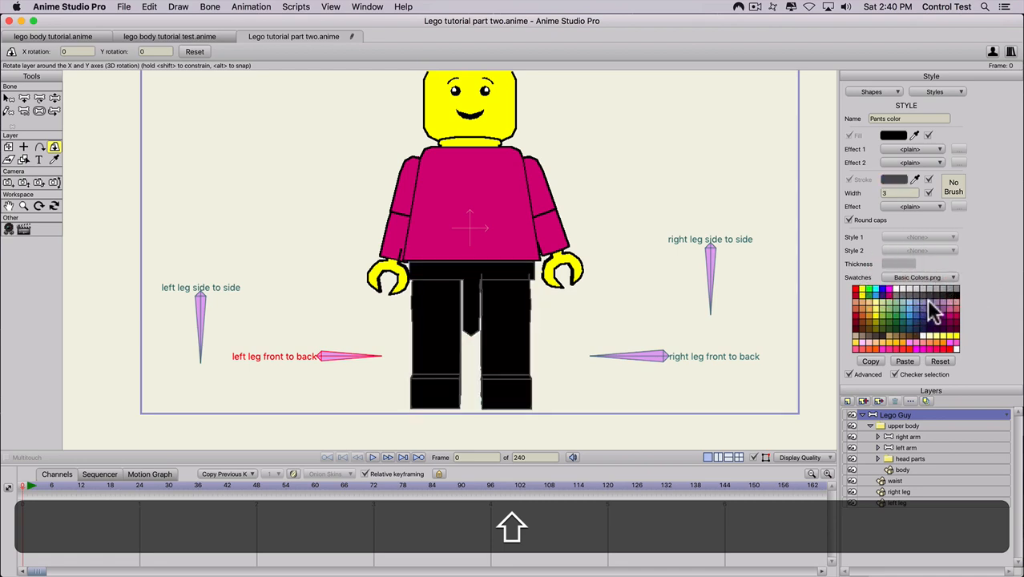
left_click(928, 302, "shift")
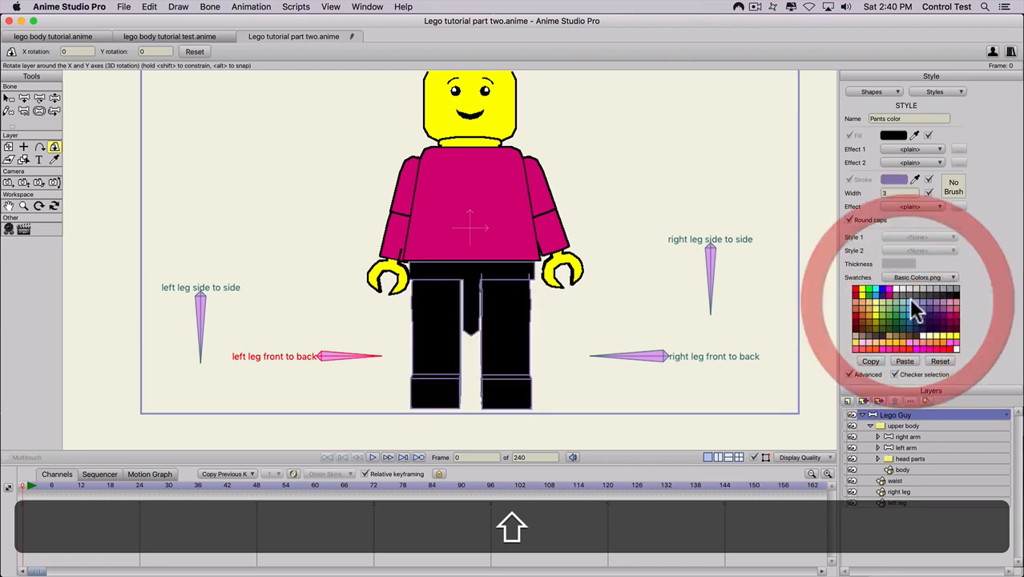
Set the "Pants color" style to a light blue fill with a black stroke
left_click(910, 300)
left_click(954, 296, "shift")
scroll(372, 260, "down", 5)
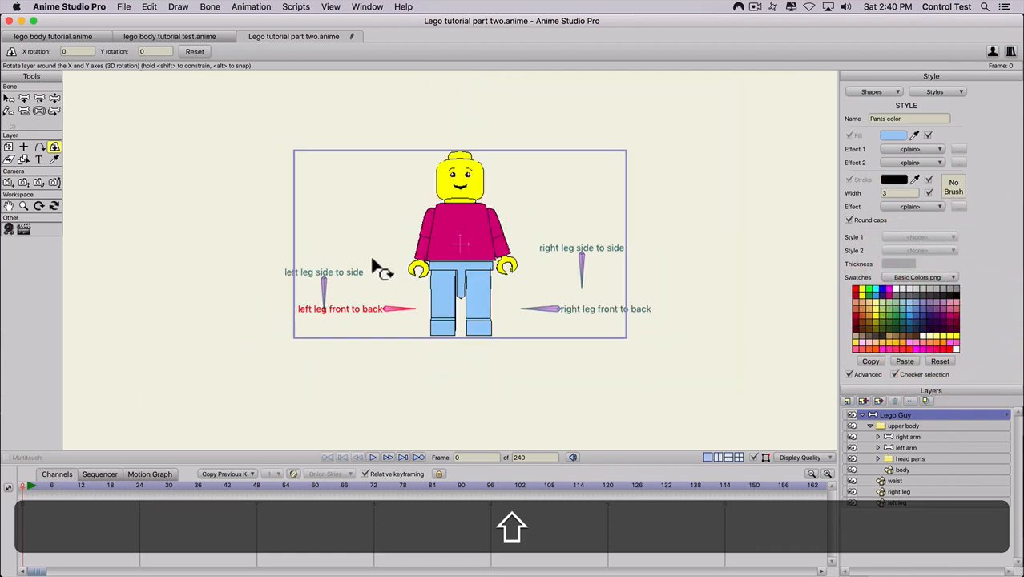
left_click_drag(365, 242, 373, 276)
scroll(373, 274, "up", 5)
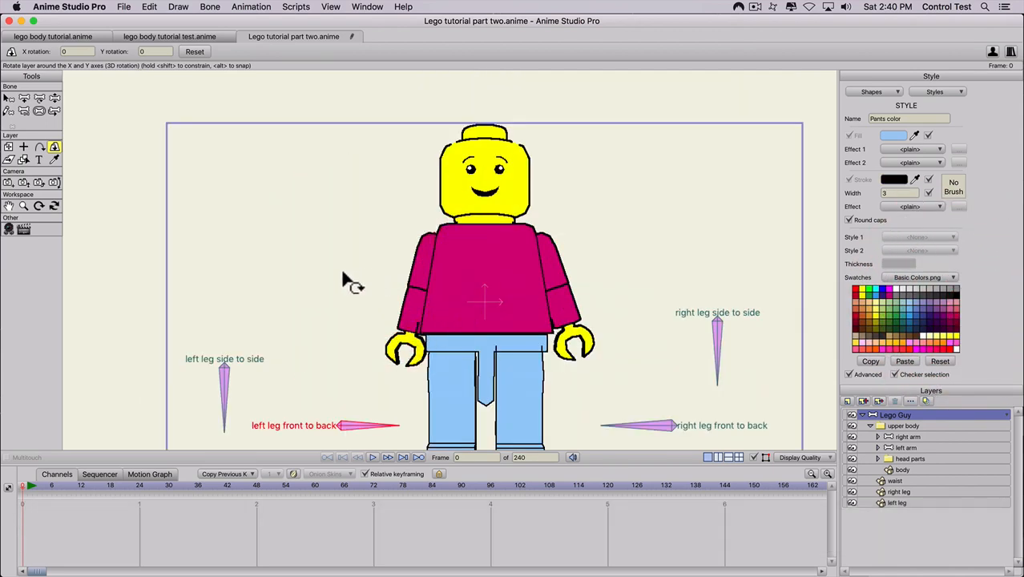
Set the fill color of the "Shirt color" style to red
left_click(27, 486)
left_click(936, 92)
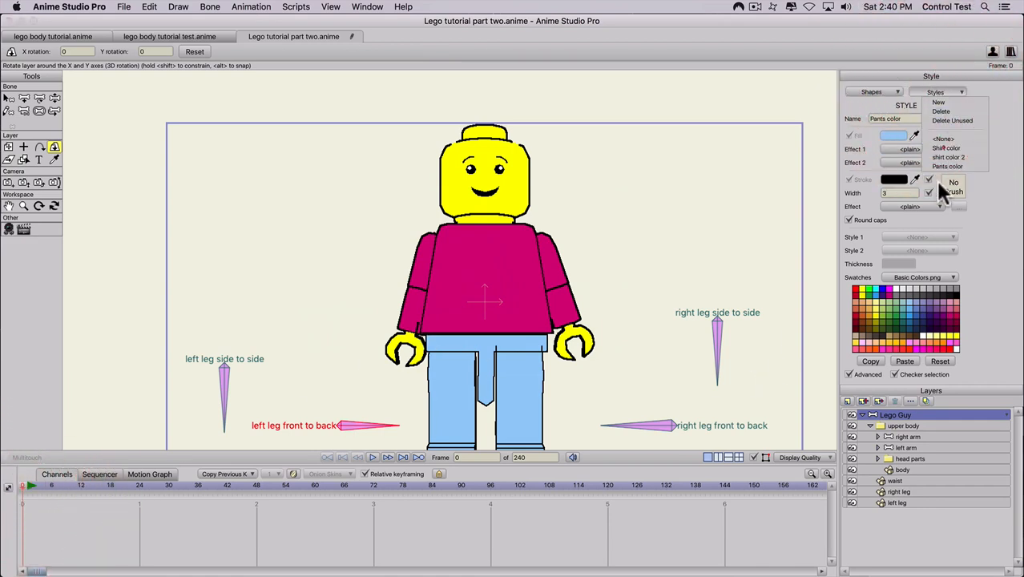
left_click(946, 148)
left_click(855, 292)
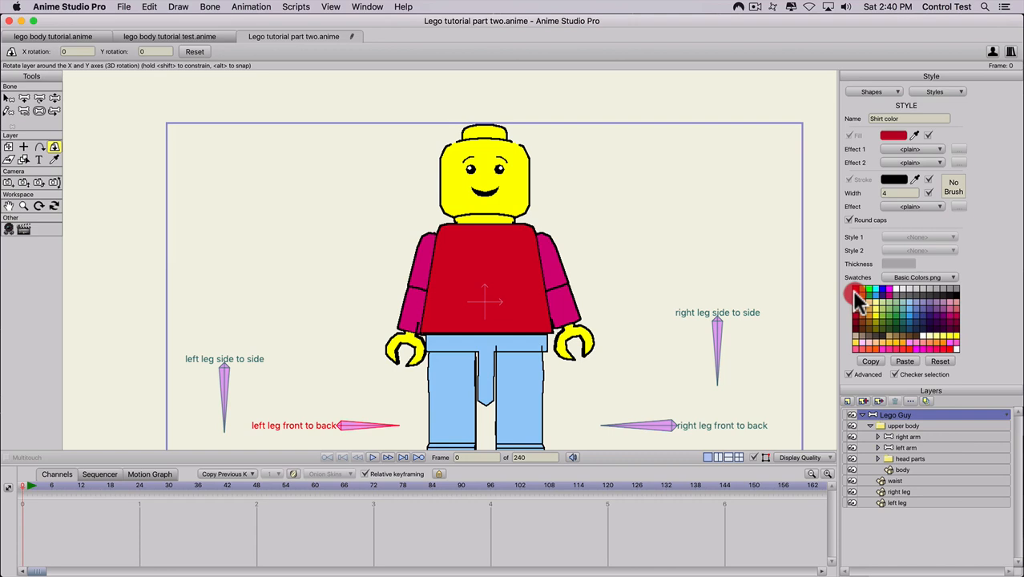
Set the stroke color of the "shirt color 2" style to the same red as the shirt
left_click(936, 91)
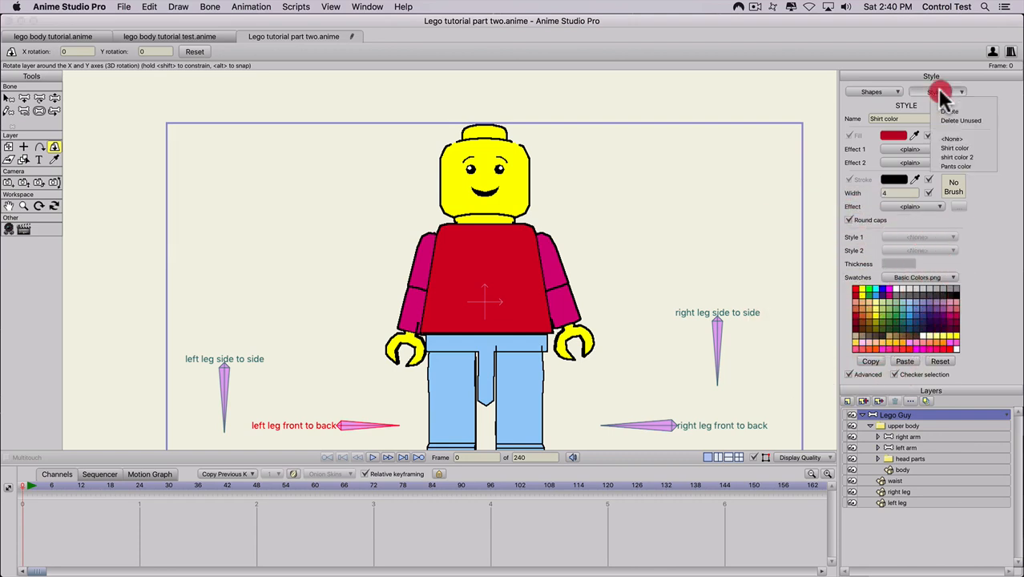
left_click(957, 157)
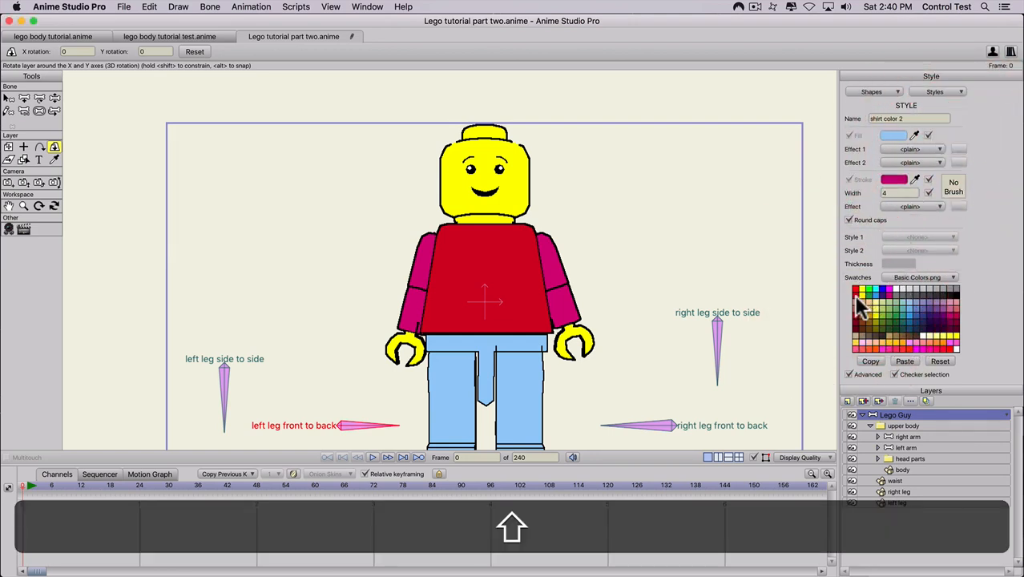
left_click(857, 301, "shift")
scroll(464, 262, "down", 4)
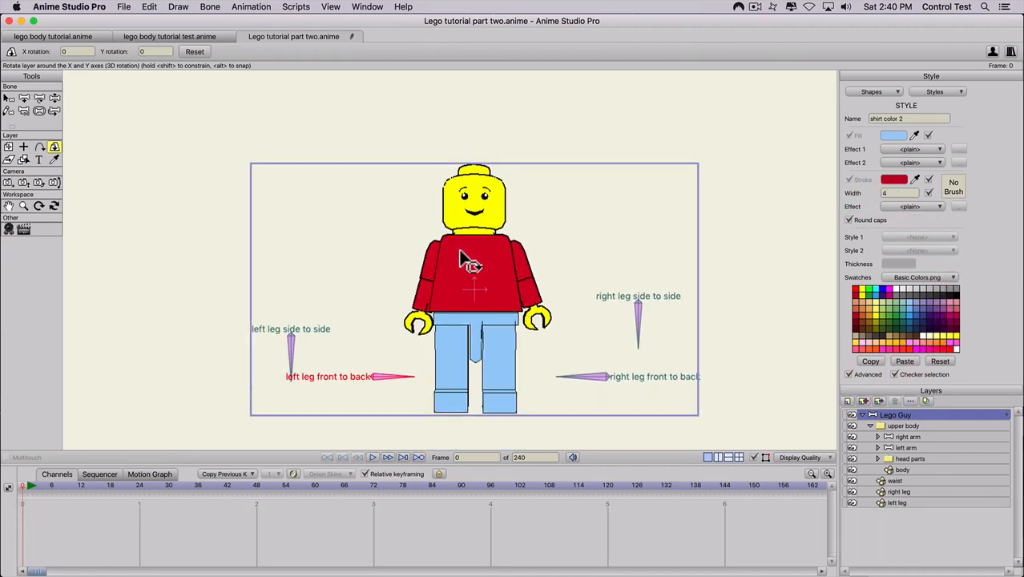
scroll(469, 262, "up", 2)
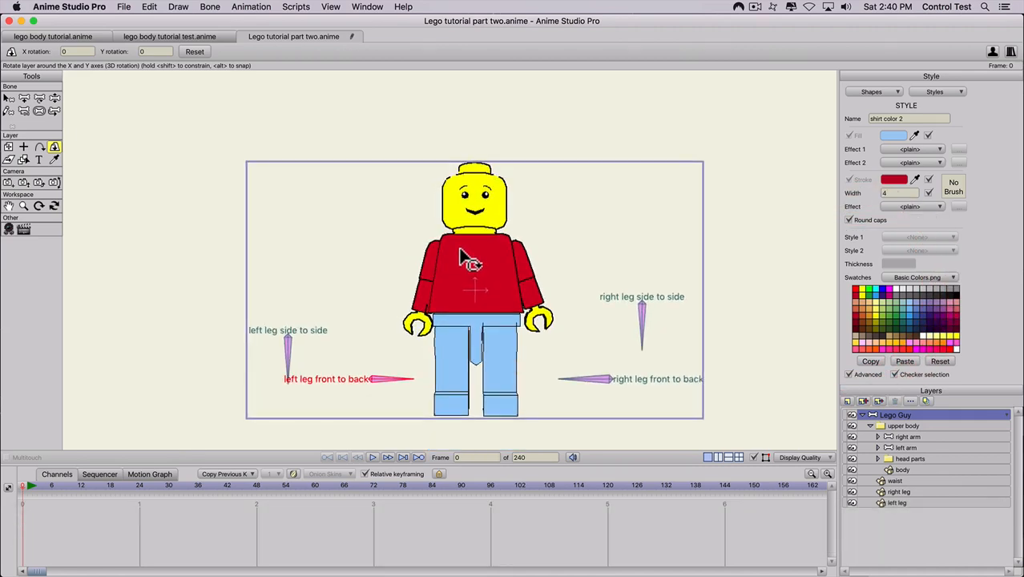
Select the yellow stroke shape on the head layer and create a new style from it named "Skin color"
left_click(877, 458)
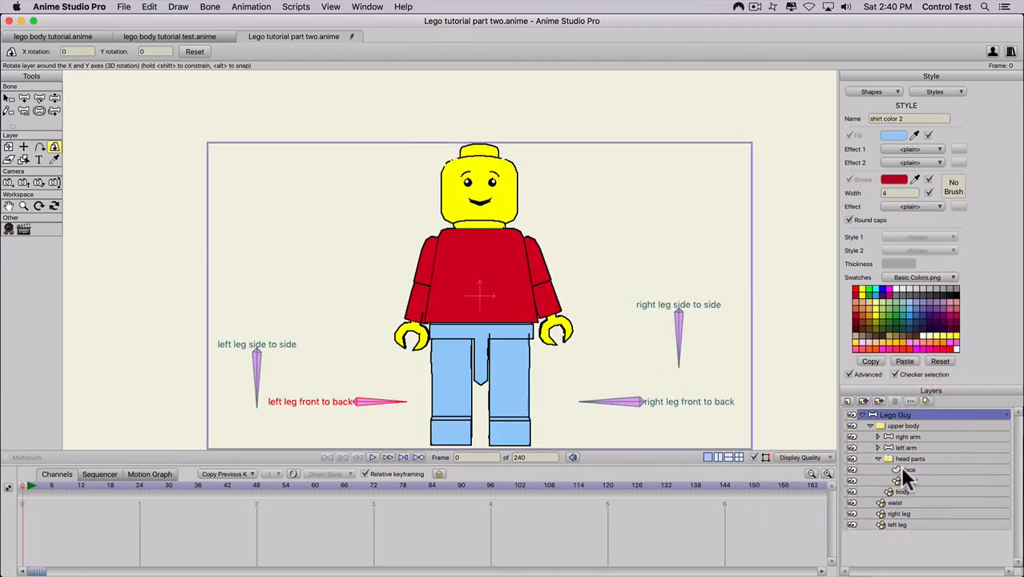
left_click(903, 480)
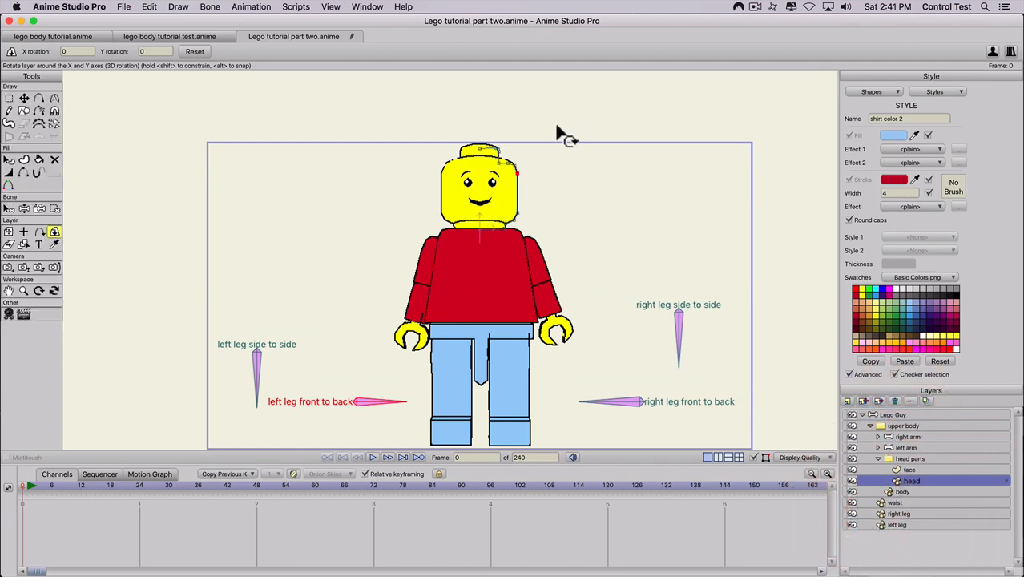
scroll(557, 133, "up", 5)
key("space")
left_click_drag(583, 139, 488, 266)
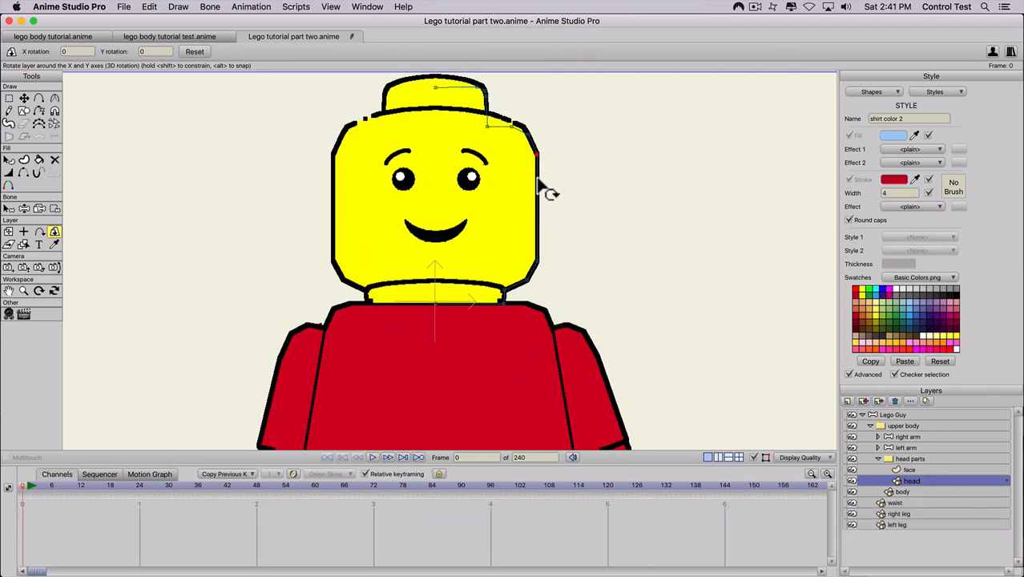
key("q")
left_click(530, 175)
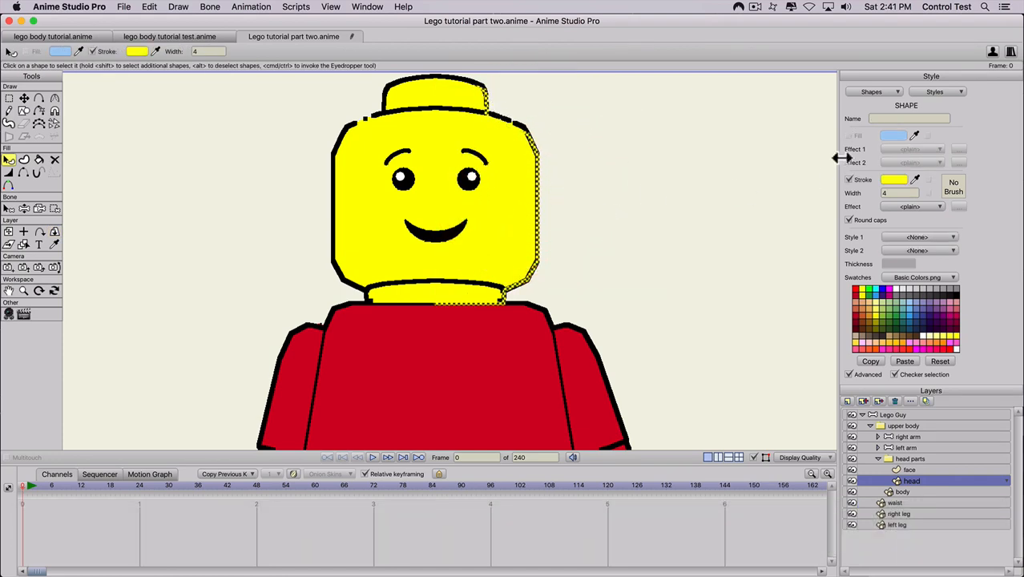
left_click(930, 93)
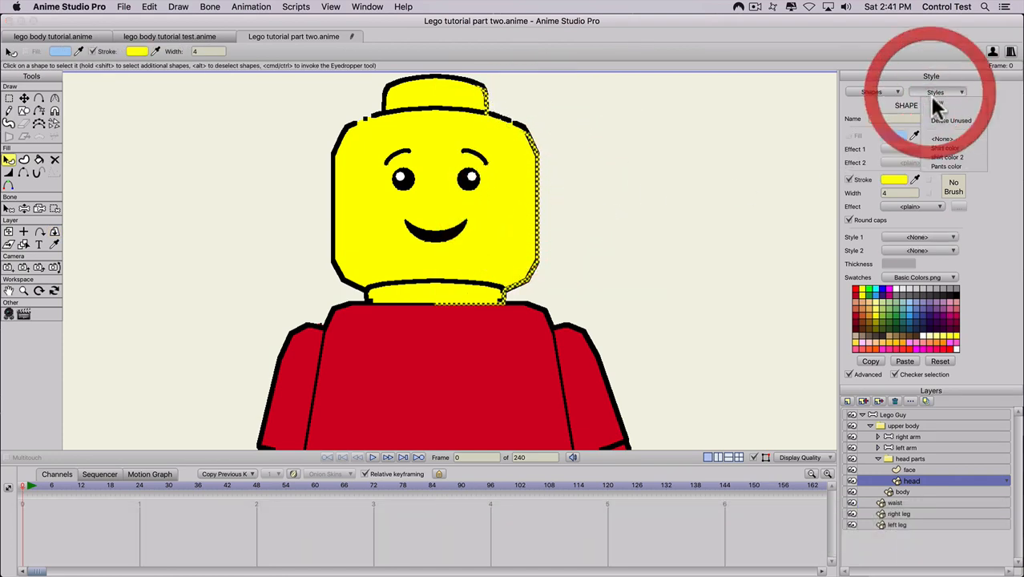
left_click(932, 102)
type("Skin co")
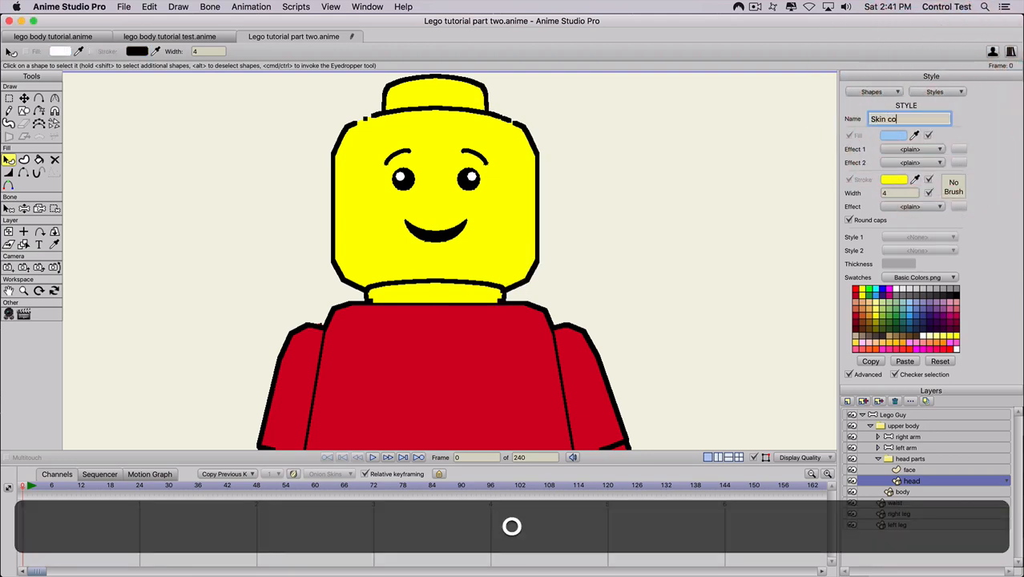
type("lor")
key("Return")
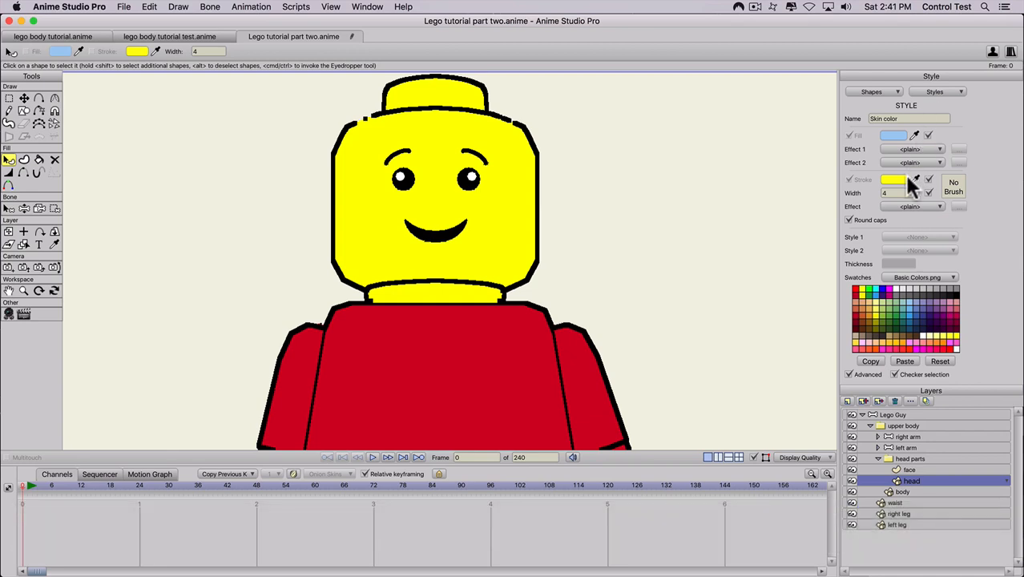
Set the stroke color of the "Skin color" style to brown
left_click(933, 88)
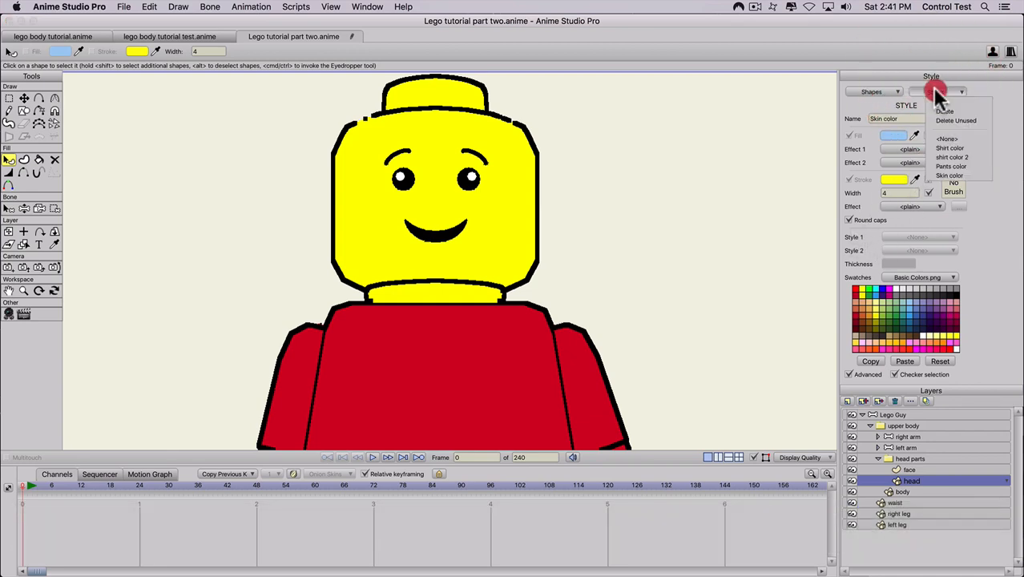
left_click(940, 174)
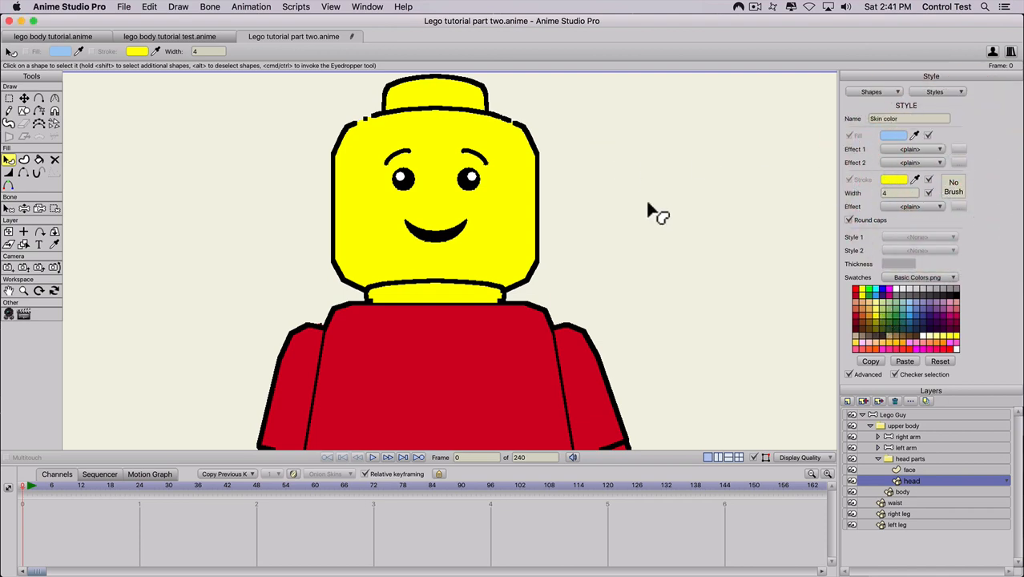
mouse_move(880, 308)
left_mouse_down()
mouse_move(901, 298)
mouse_move(883, 341)
mouse_move(922, 275)
mouse_move(941, 327)
mouse_move(905, 283)
mouse_move(894, 335)
left_mouse_up()
scroll(621, 241, "down", 5)
left_click_drag(505, 242, 532, 168)
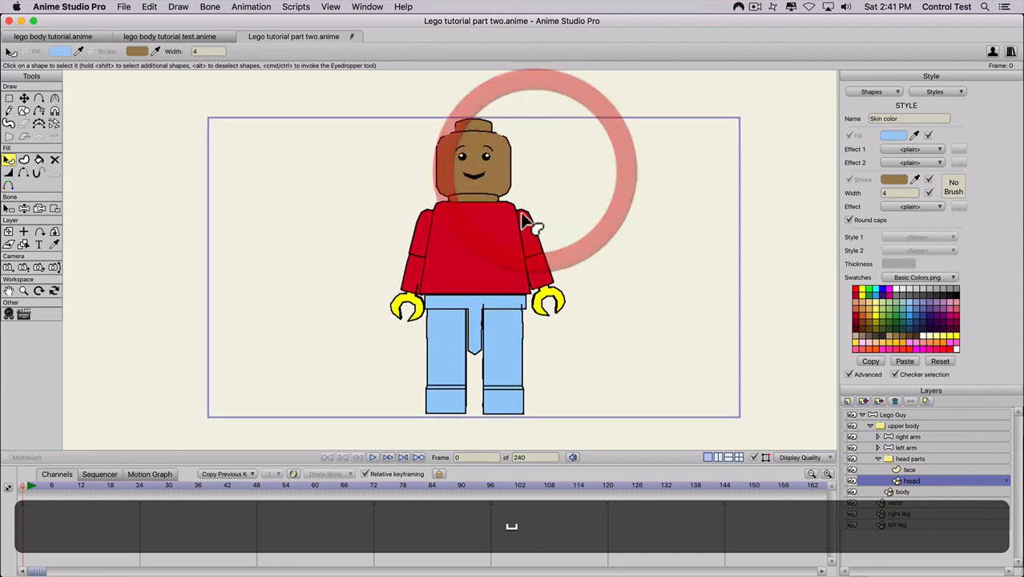
Select the shape on the right arm's hand layer and match its fill color to the head's brown
scroll(521, 223, "up", 4)
left_click_drag(521, 232, 483, 176)
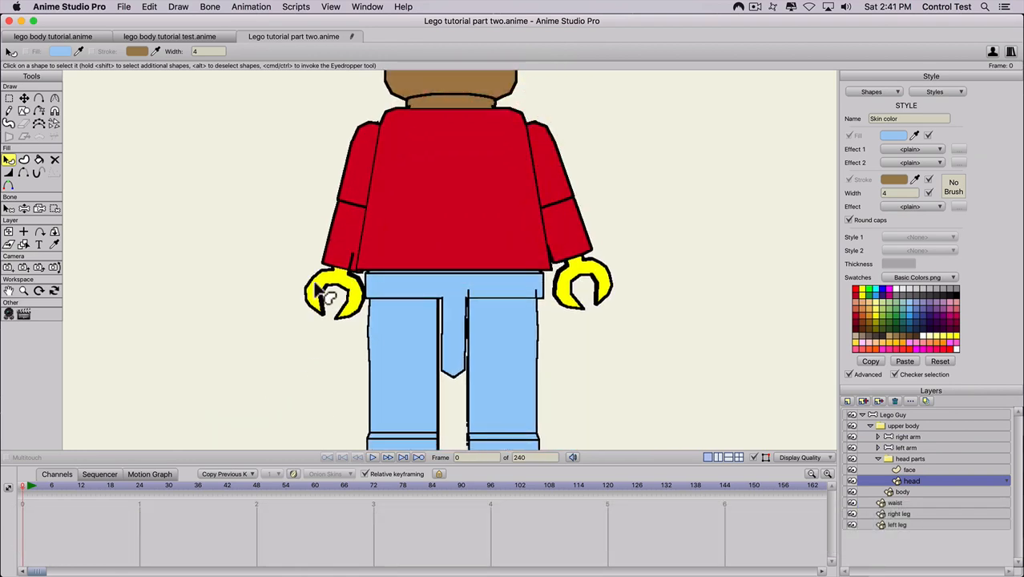
scroll(340, 294, "down", 3)
left_click_drag(389, 279, 389, 321)
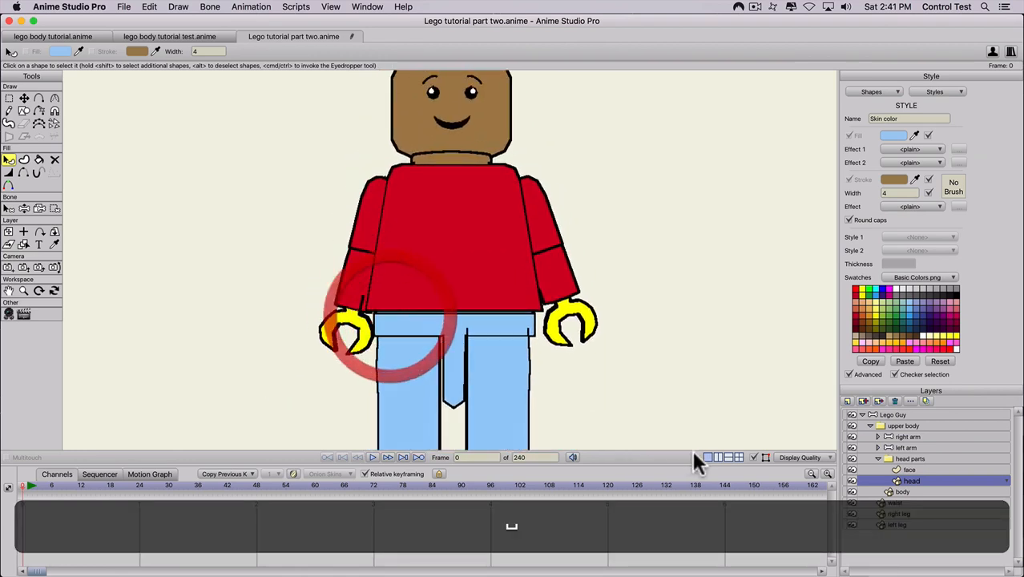
left_click(877, 436)
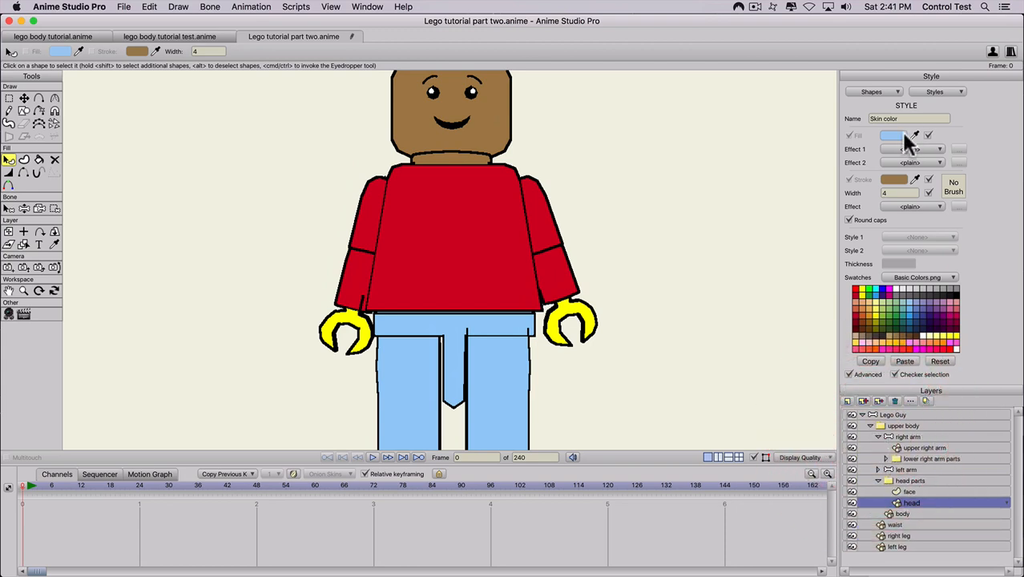
left_click(884, 457)
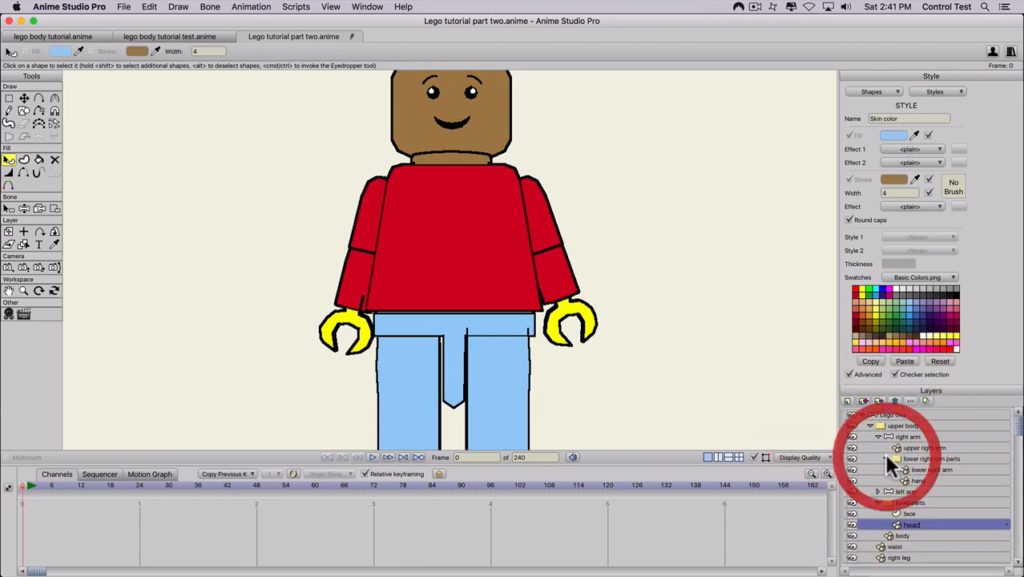
left_click(913, 480)
key("q")
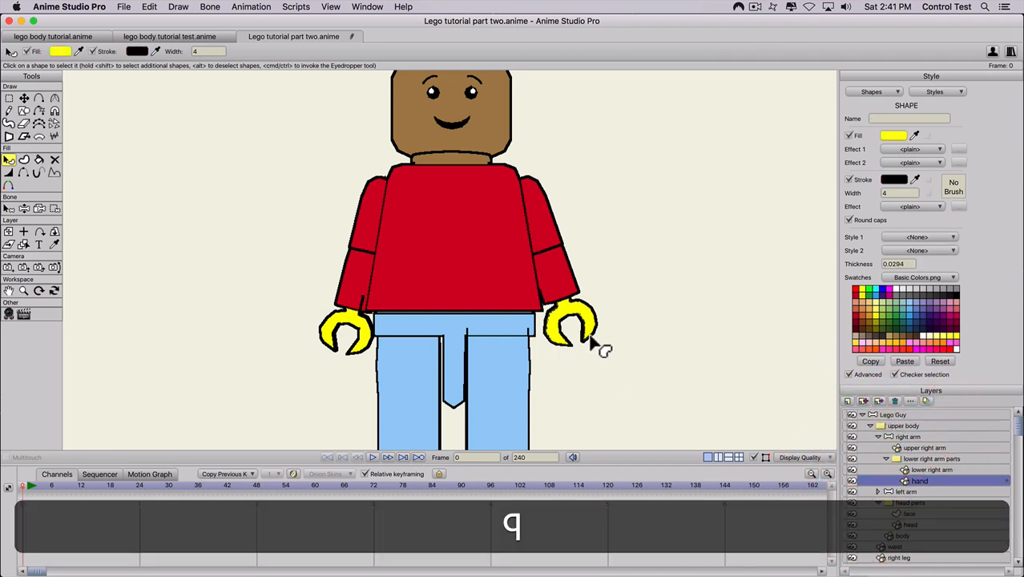
left_click(588, 318)
left_click(602, 353)
left_click(580, 312)
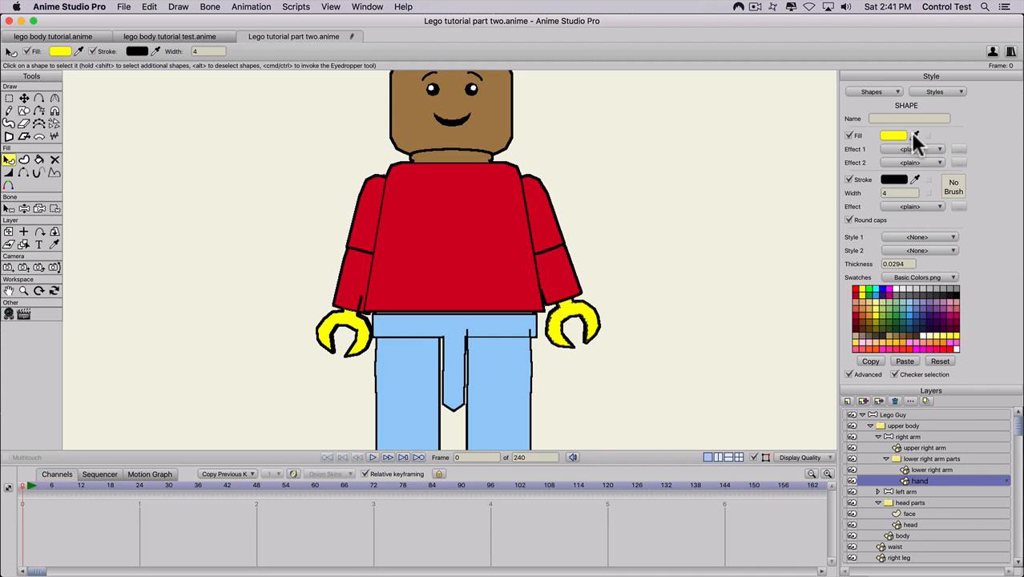
left_click_drag(914, 135, 491, 110)
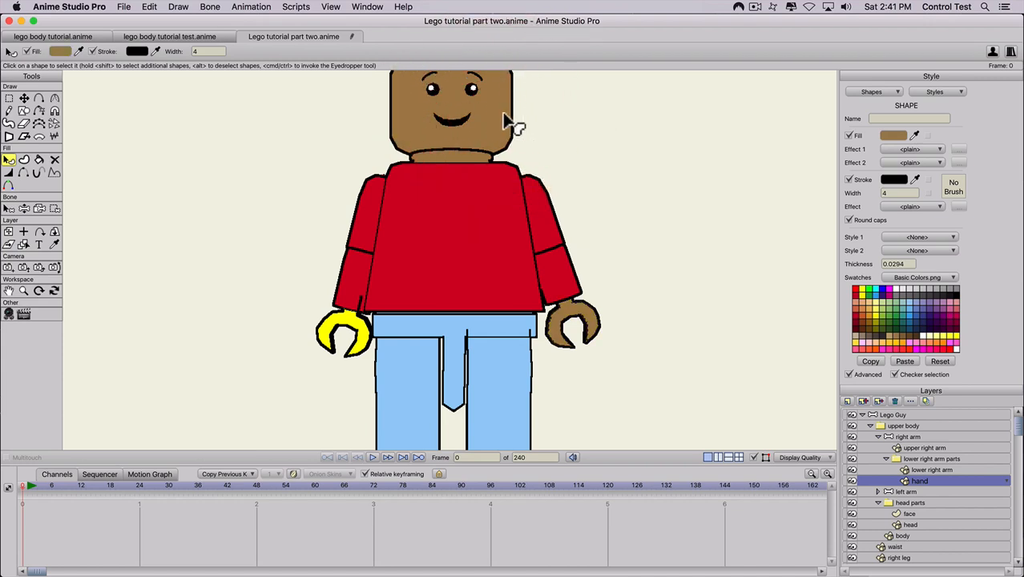
Create a new style from the brown hand's fill and name it "Skin color 2"
left_click(926, 91)
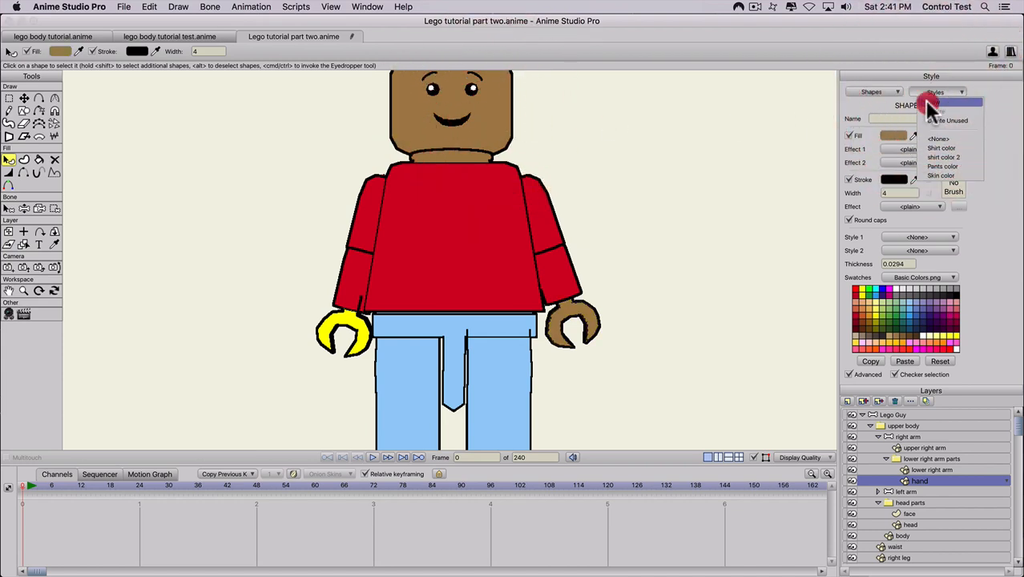
left_click(925, 97)
type("Skin color 2")
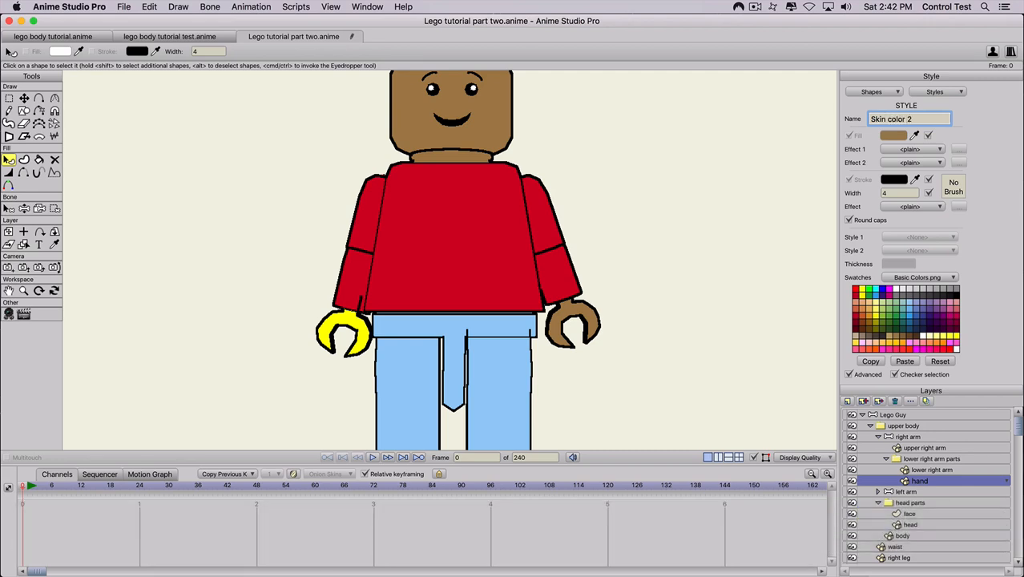
key("Return")
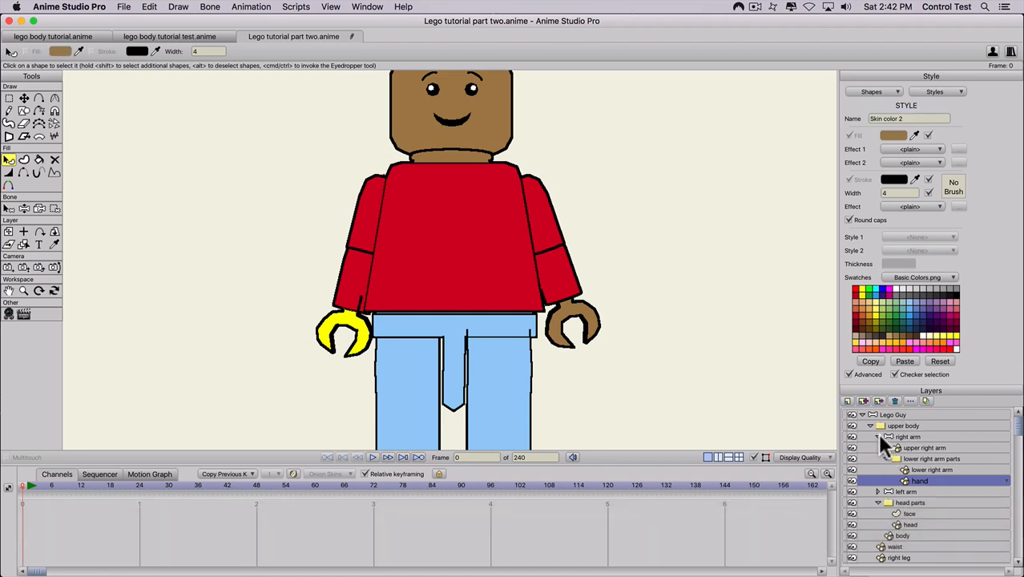
Select the yellow shape on the left arm's hand layer and assign "Skin color 2" as its Style 1
left_click(879, 436)
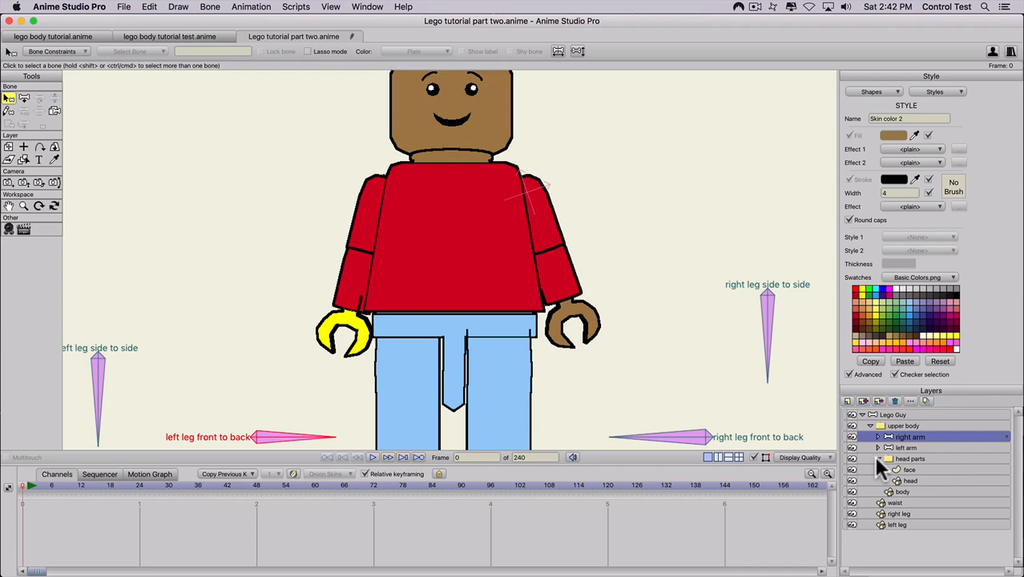
left_click(878, 458)
left_click(877, 447)
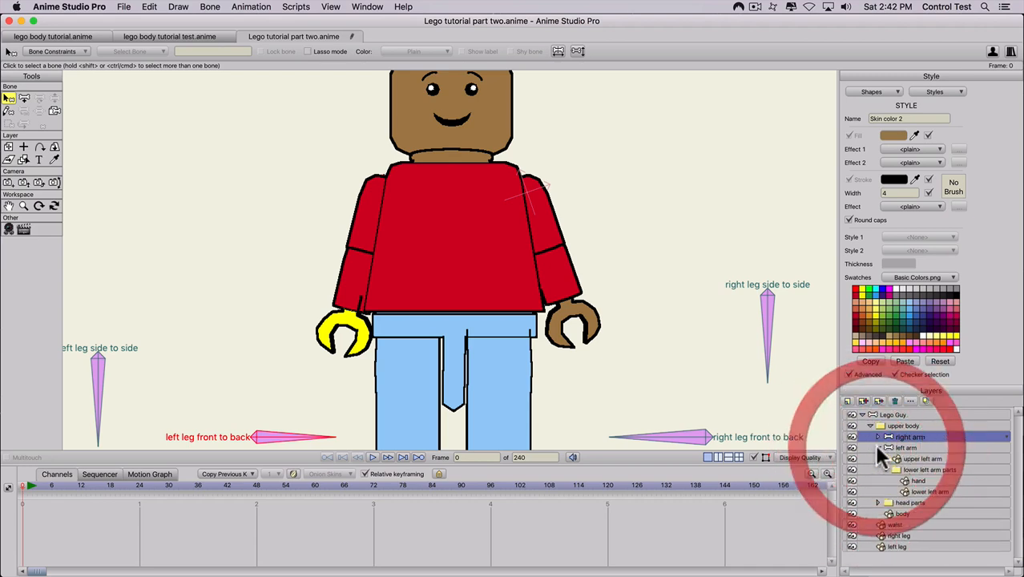
left_click(905, 479)
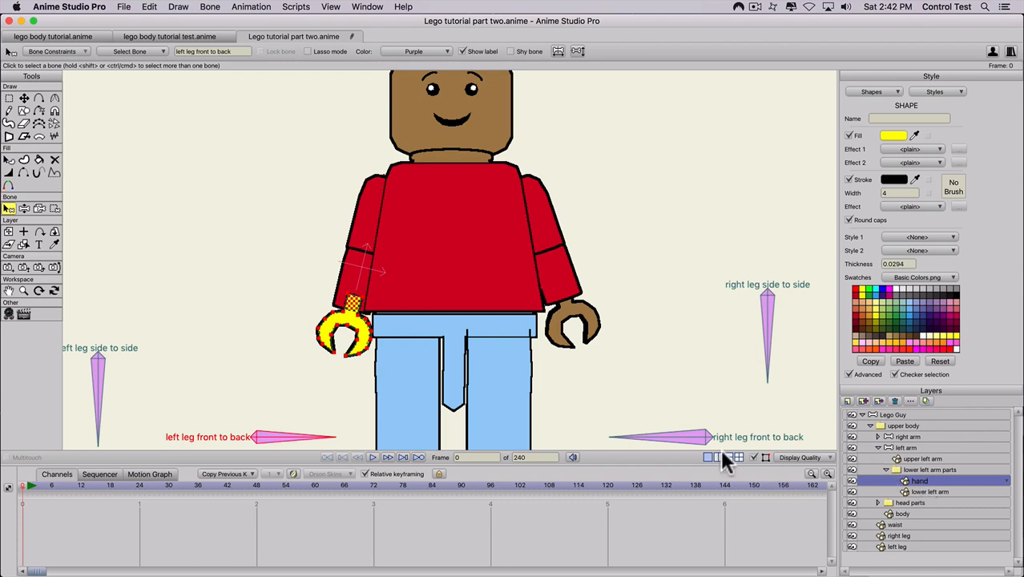
key("q")
left_click(345, 320)
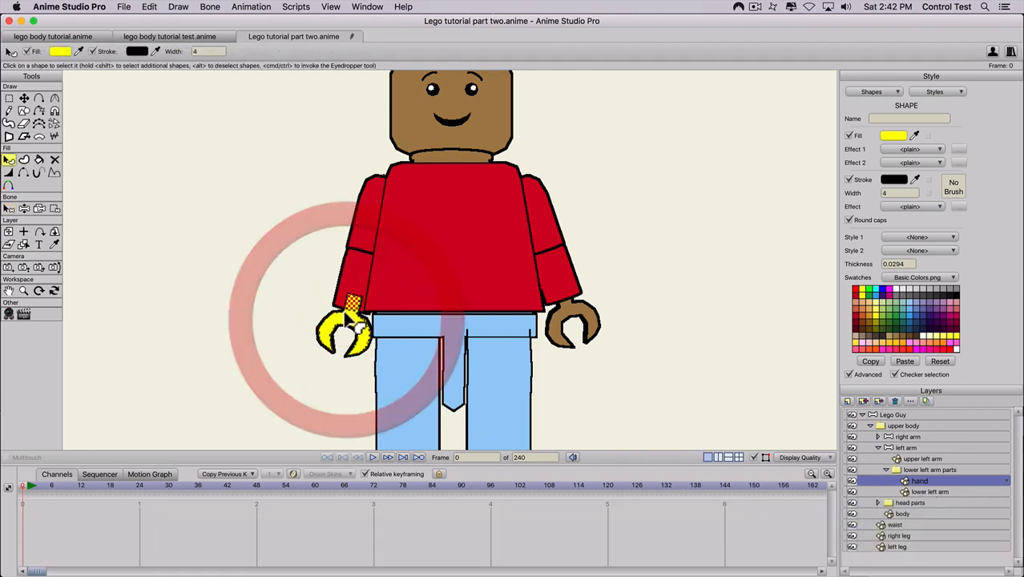
left_click(903, 237)
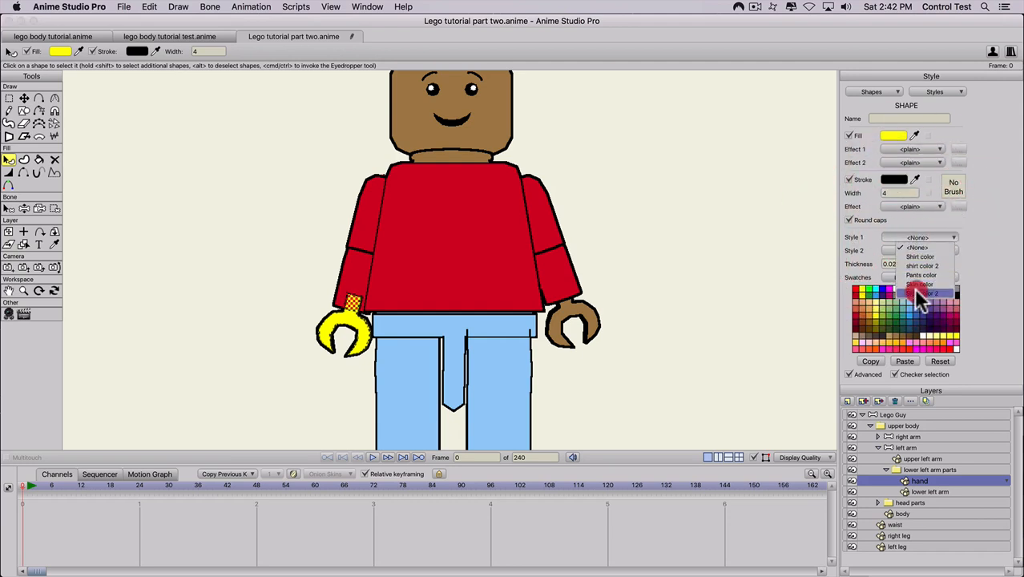
Set the fill color of the "Shirt color" style to light green
scroll(418, 240, "down", 5)
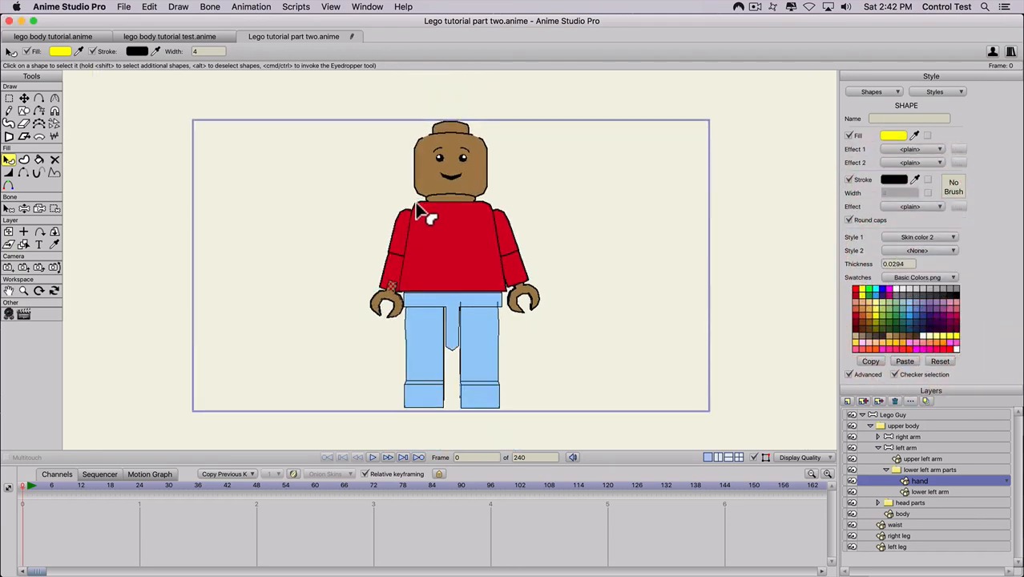
scroll(409, 228, "down", 2)
scroll(441, 240, "up", 3)
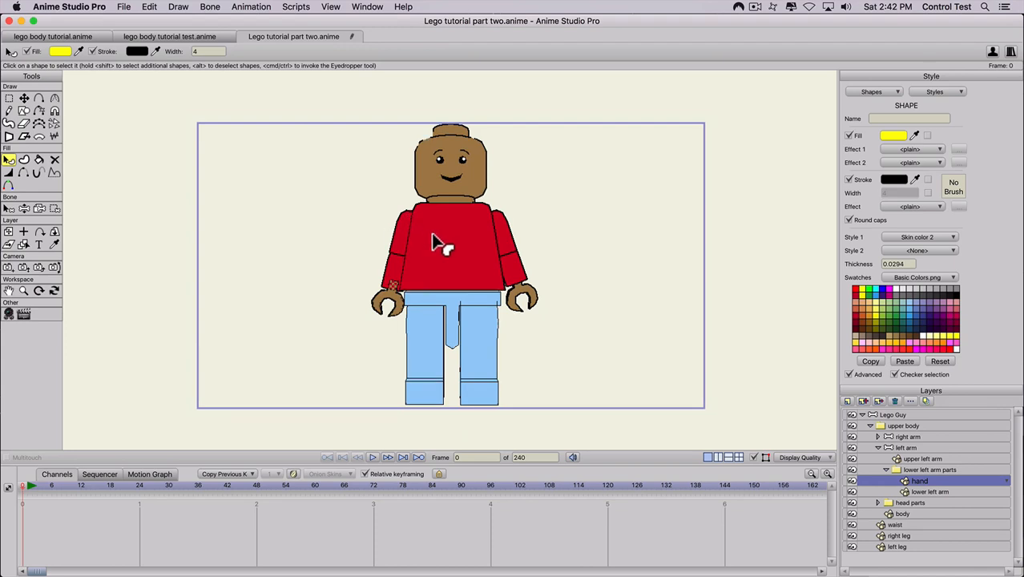
scroll(431, 240, "down", 1)
scroll(442, 241, "up", 1)
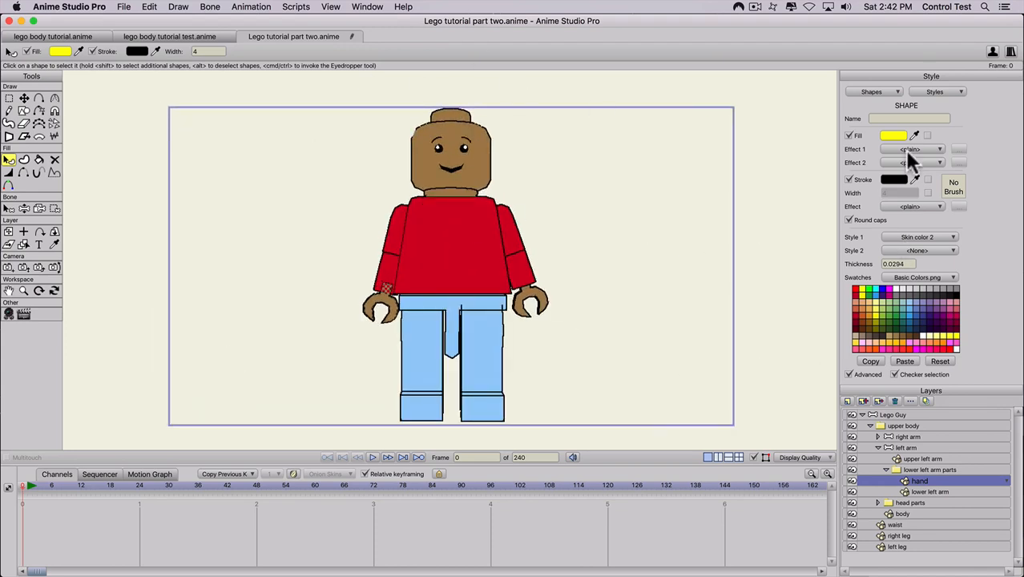
left_click(925, 90)
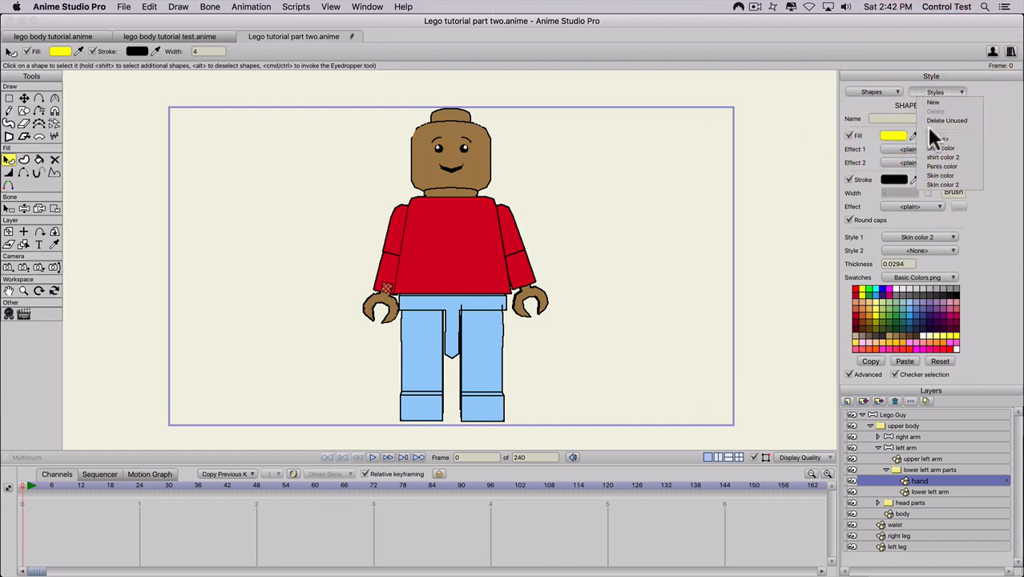
left_click(936, 151)
left_click(883, 311)
left_click(892, 301)
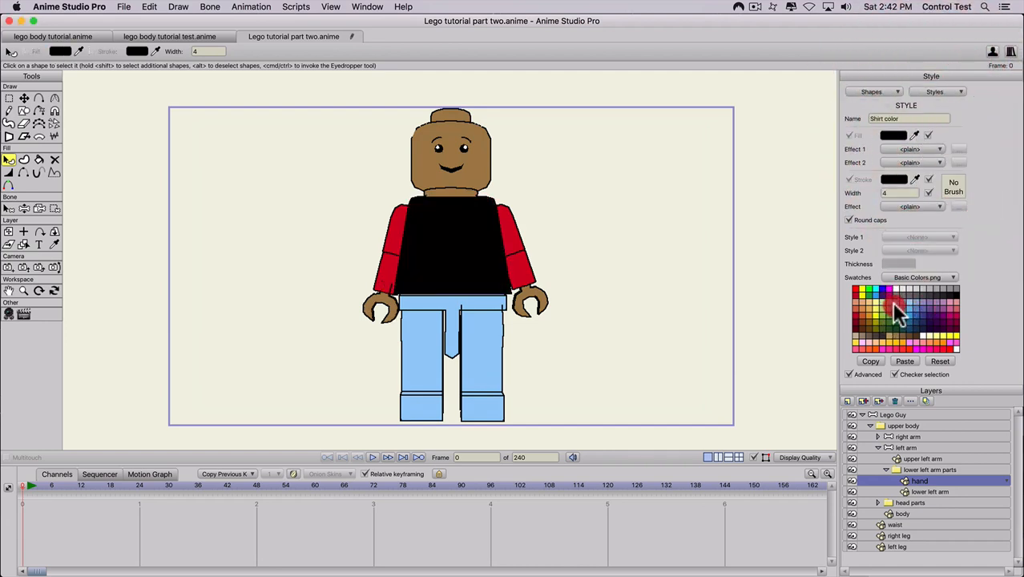
left_click(893, 298)
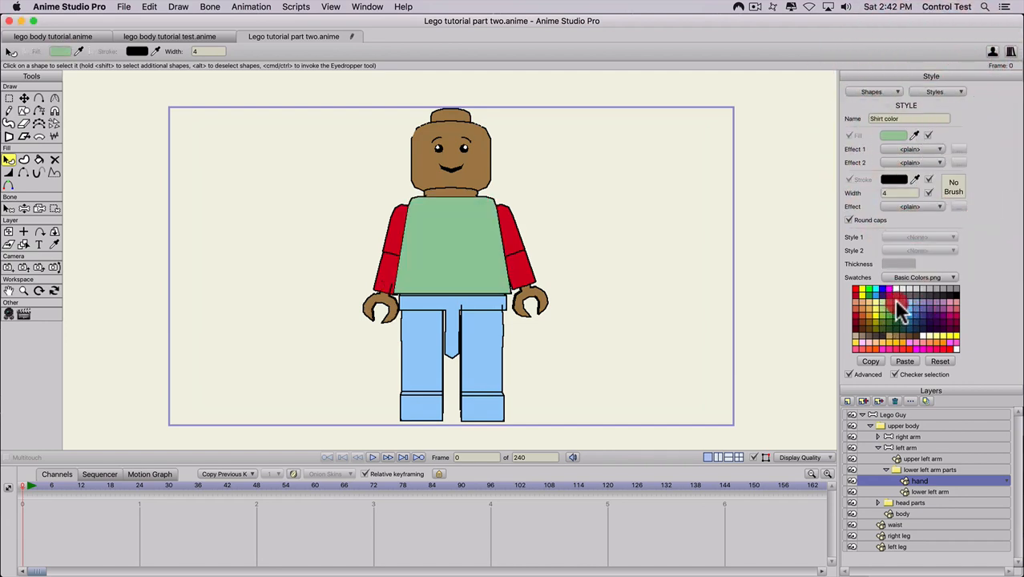
Try several stroke colors on the "shirt color 2" style and settle on brown for the arms
left_click(922, 90)
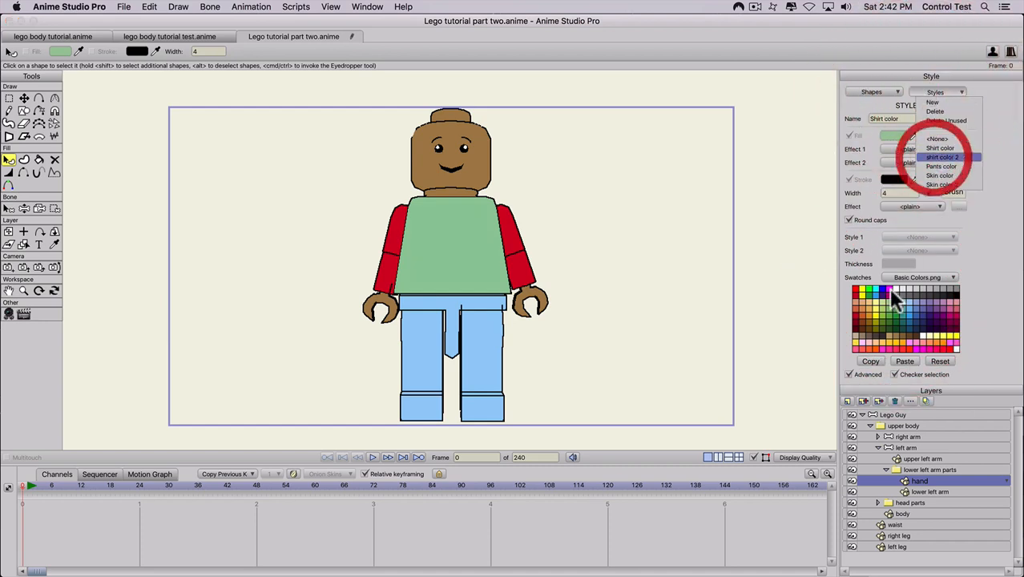
left_click(935, 157)
left_click(892, 300, "shift")
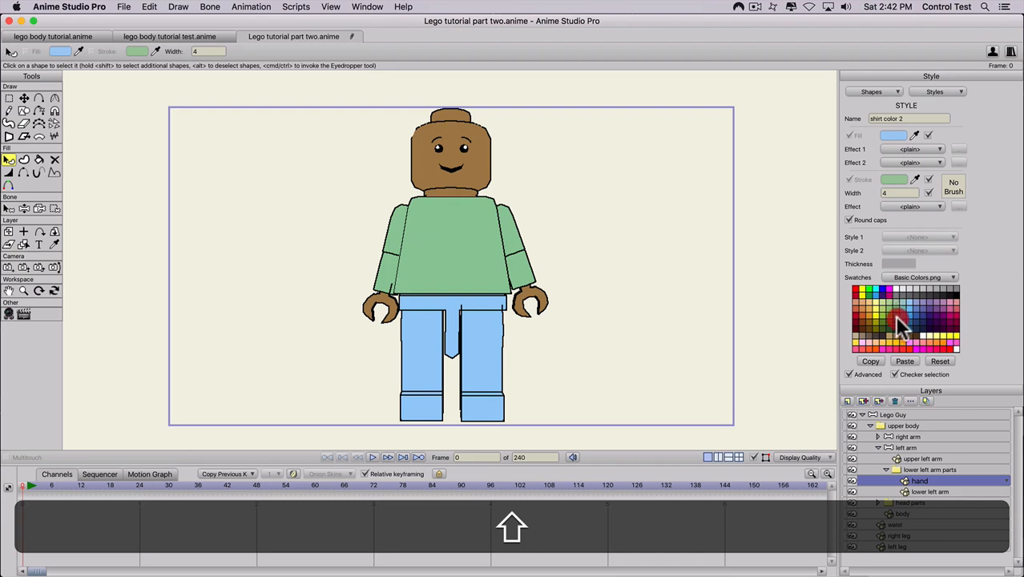
left_click(894, 315, "shift")
left_click(861, 297, "shift")
left_click(936, 286, "shift")
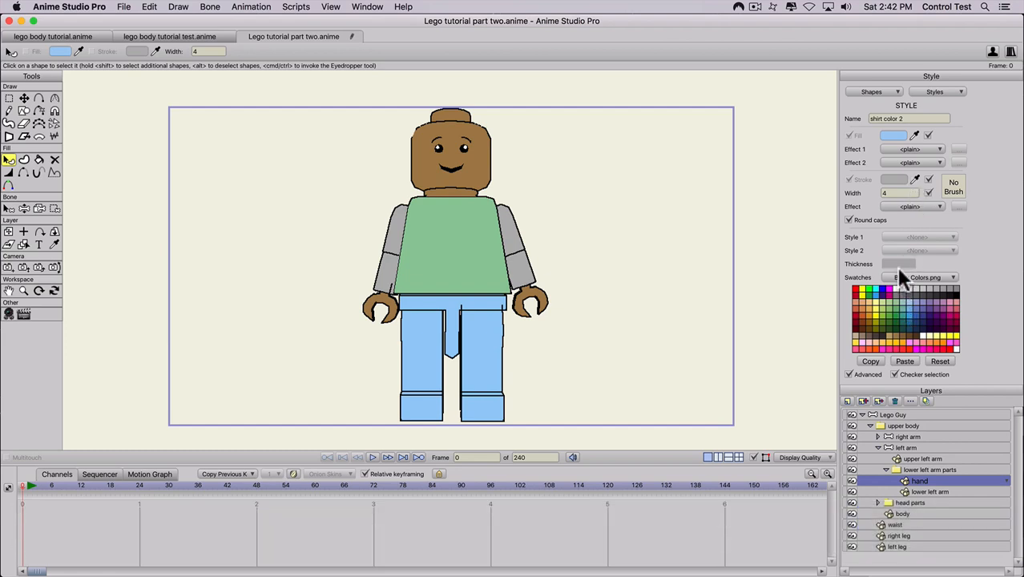
left_click(889, 331, "shift")
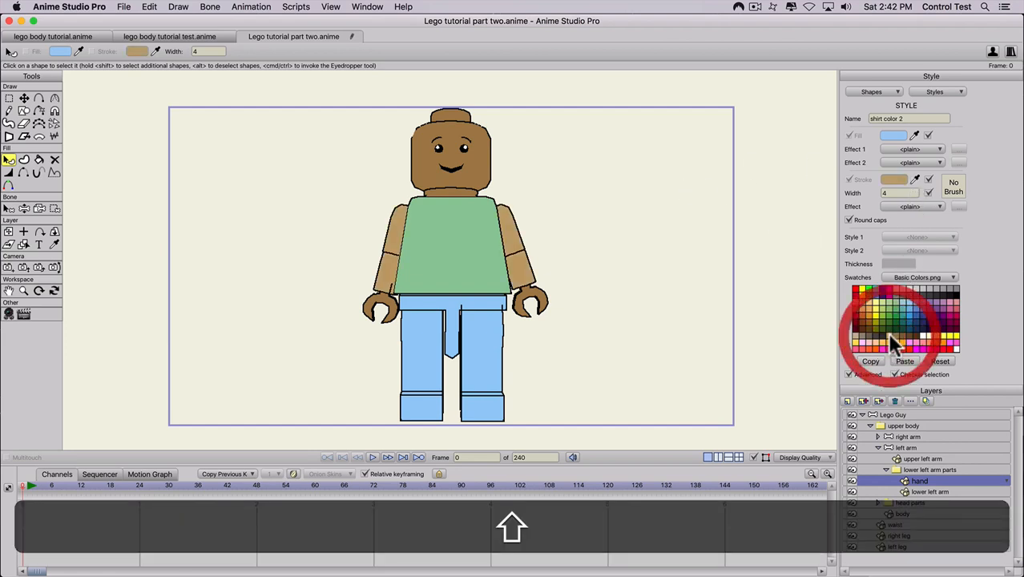
left_click(891, 332, "shift")
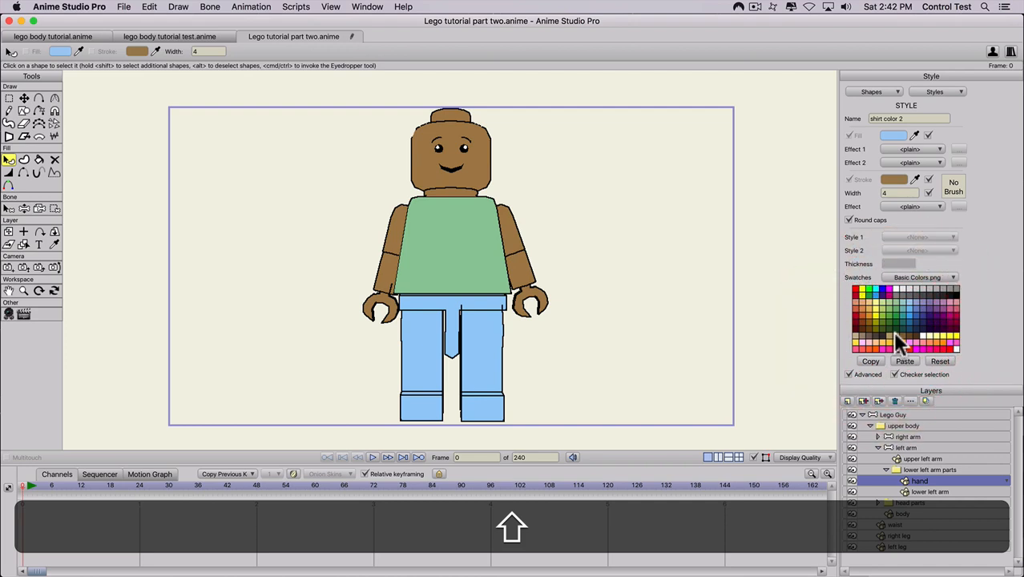
Set the fill color of the "Pants color" style to a medium green
left_click(921, 91)
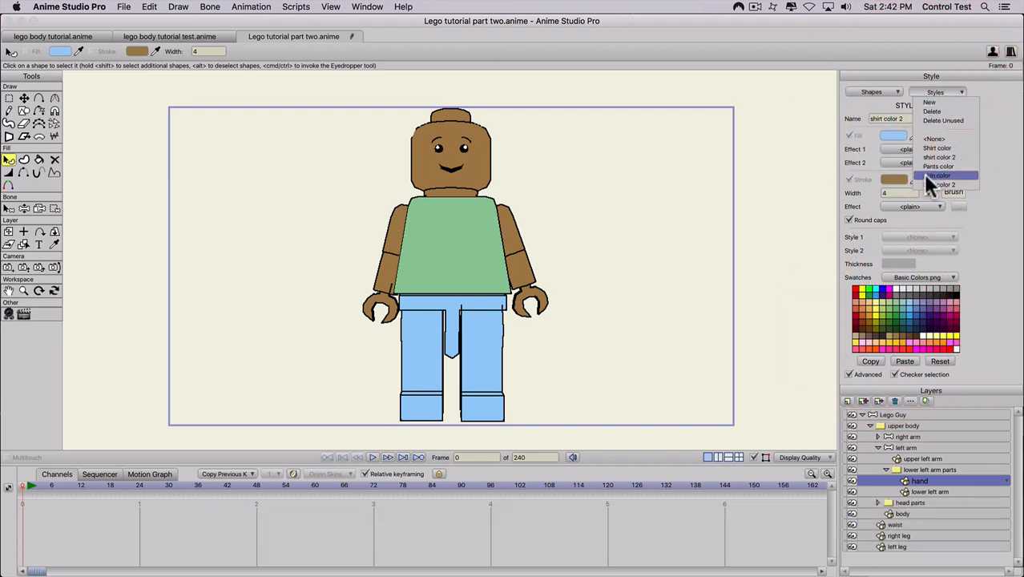
left_click(936, 166)
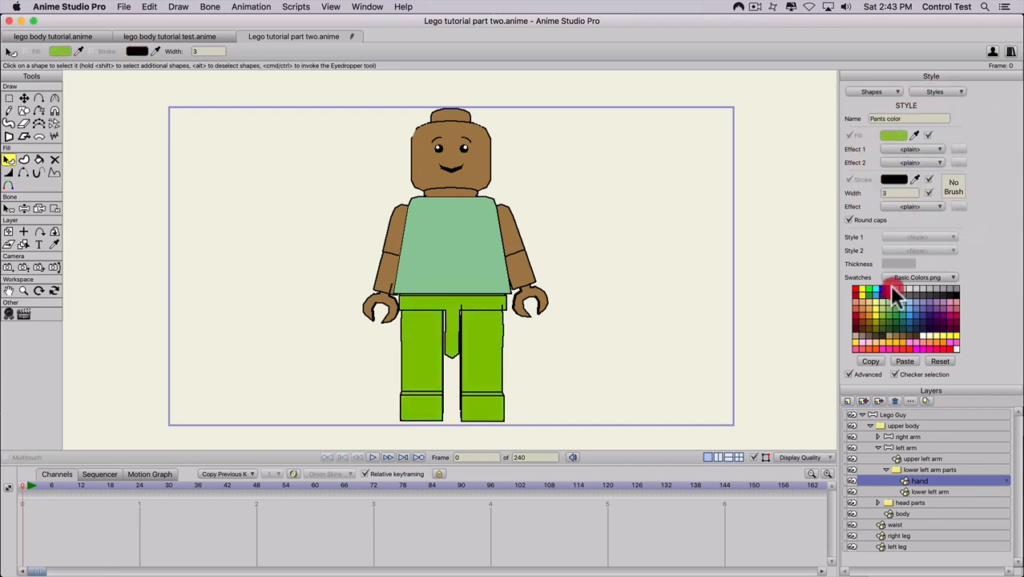
left_click_drag(870, 294, 890, 312)
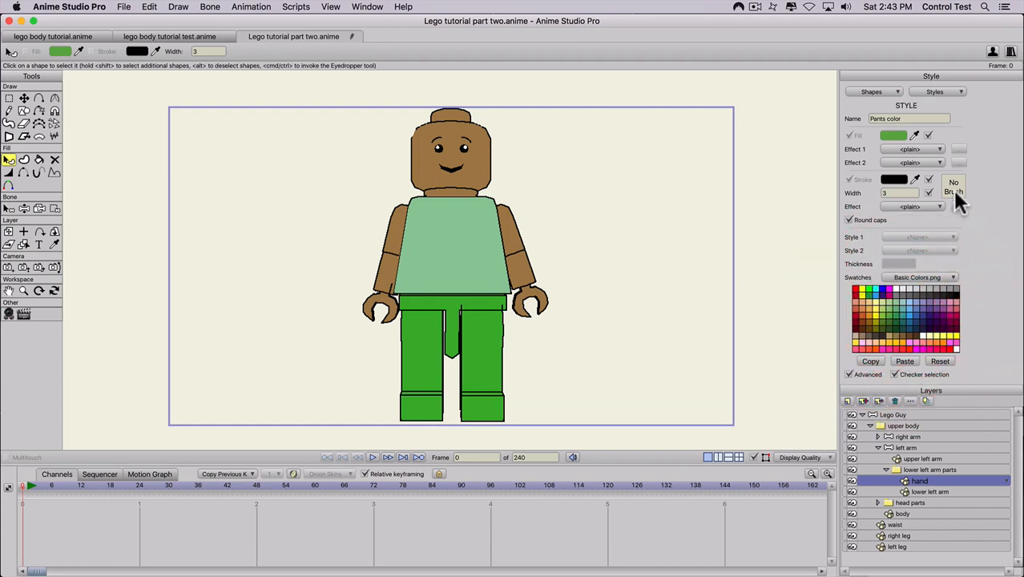
Set the stroke color of the "Skin color" style to light orange so the head changes color
left_click(927, 90)
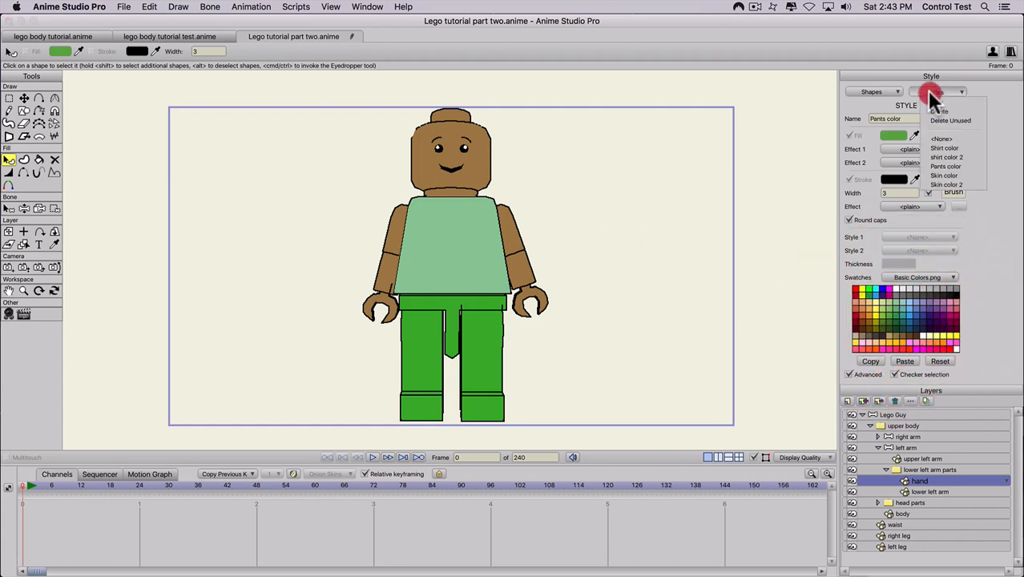
left_click(945, 174)
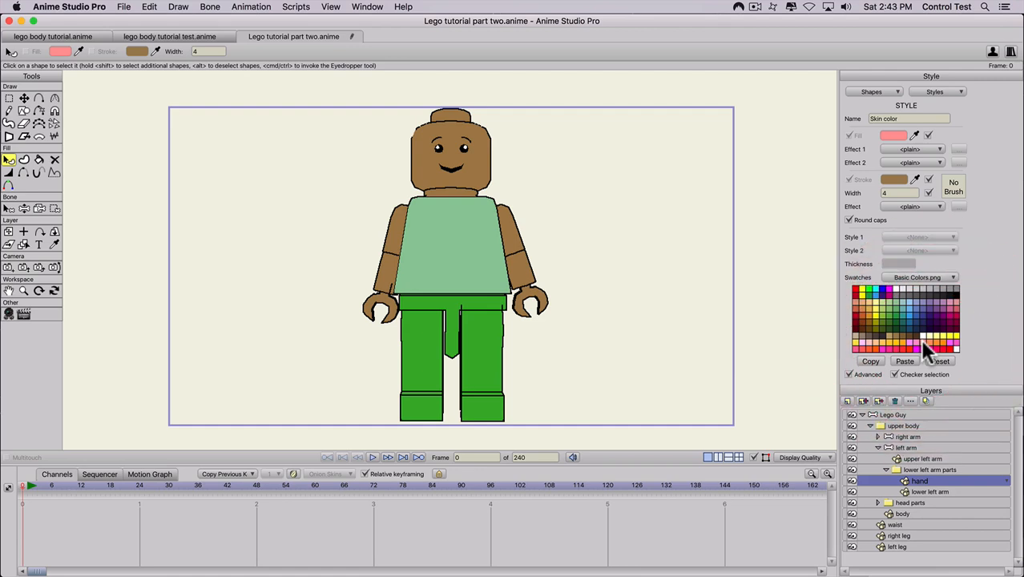
left_click(919, 339, "shift")
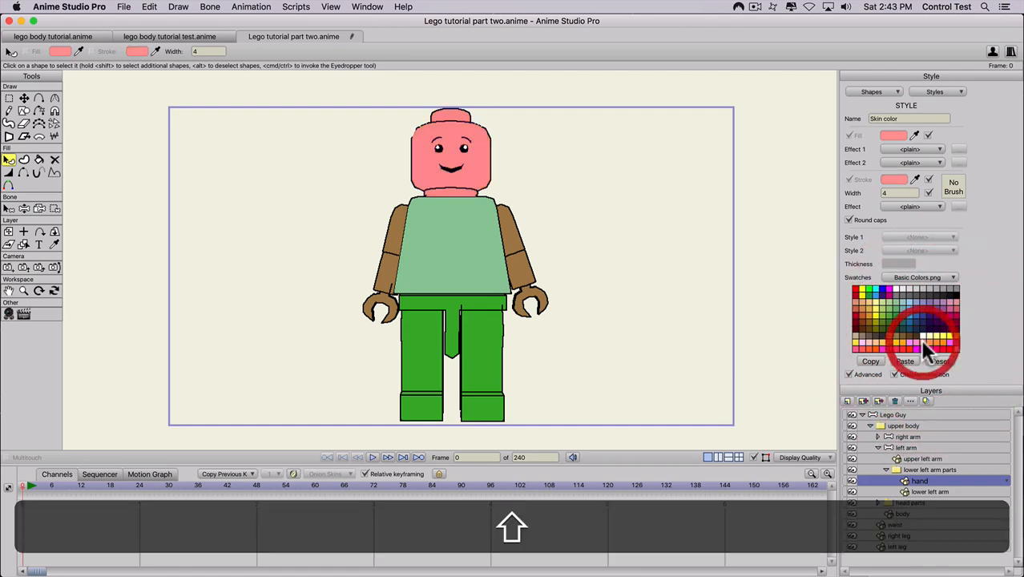
left_click(880, 338, "shift")
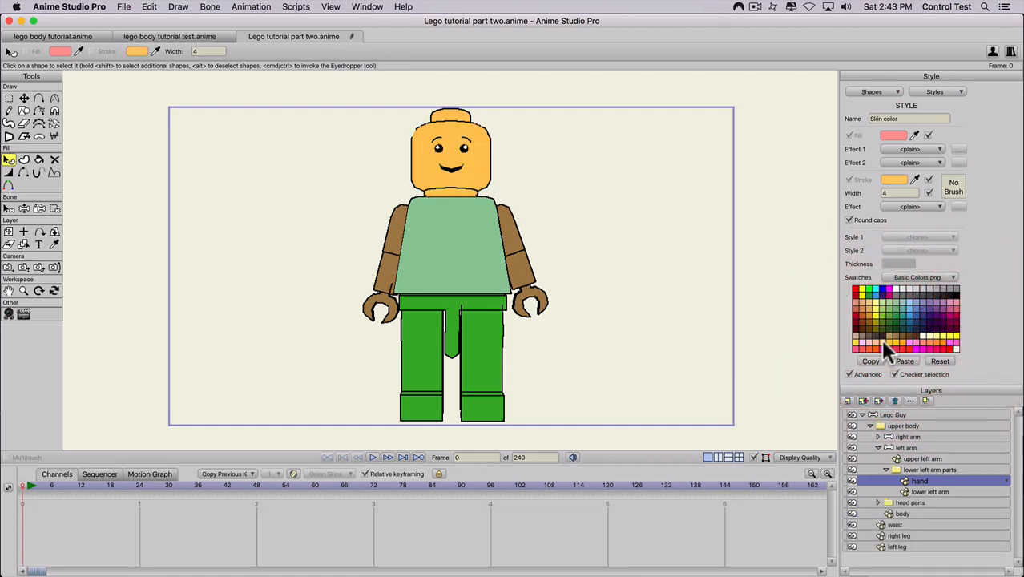
Set the fill color of the "Skin color 2" style to the same light orange as the head
left_click(922, 93)
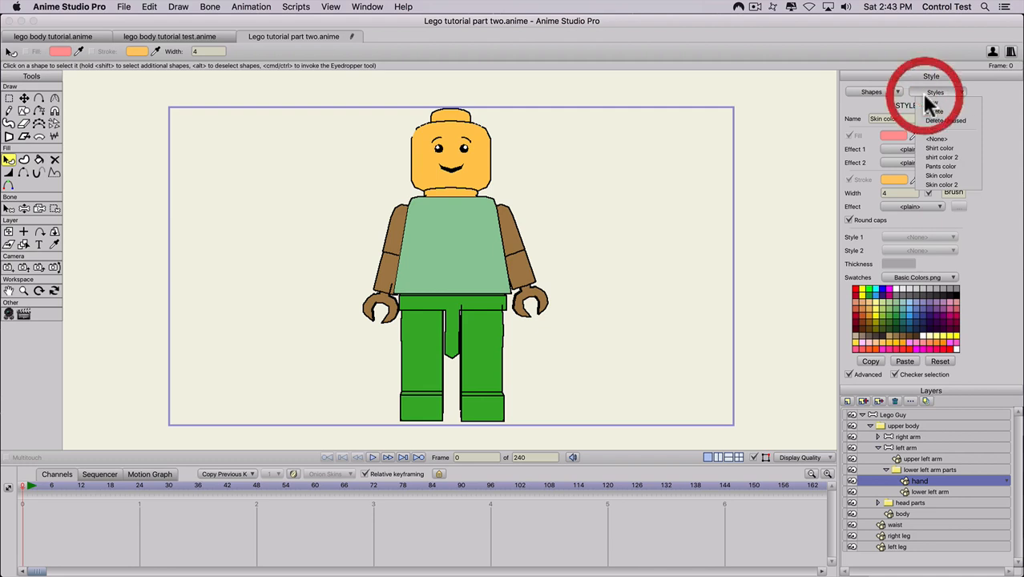
left_click(929, 184)
left_click(879, 339, "shift")
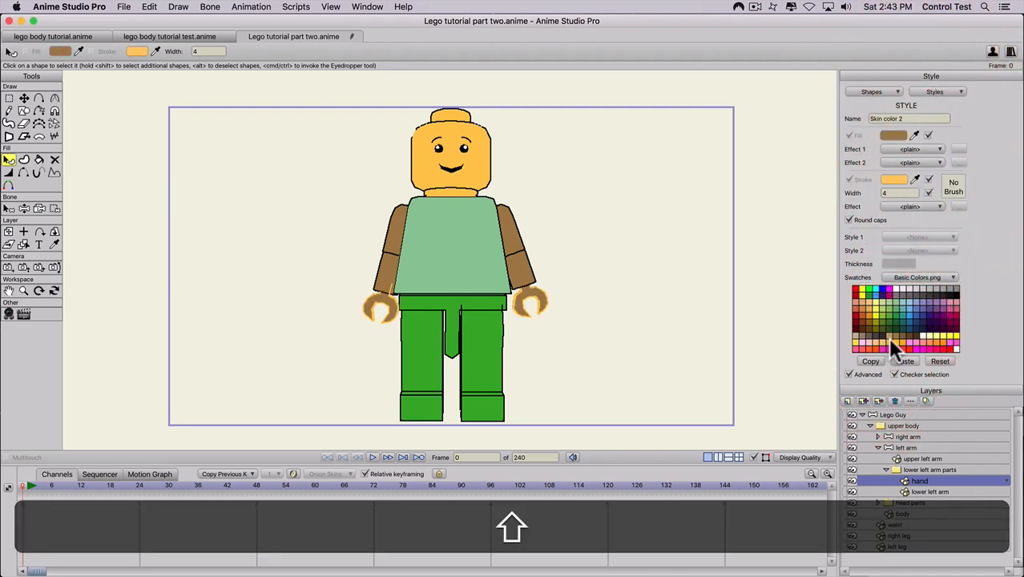
key("super+z")
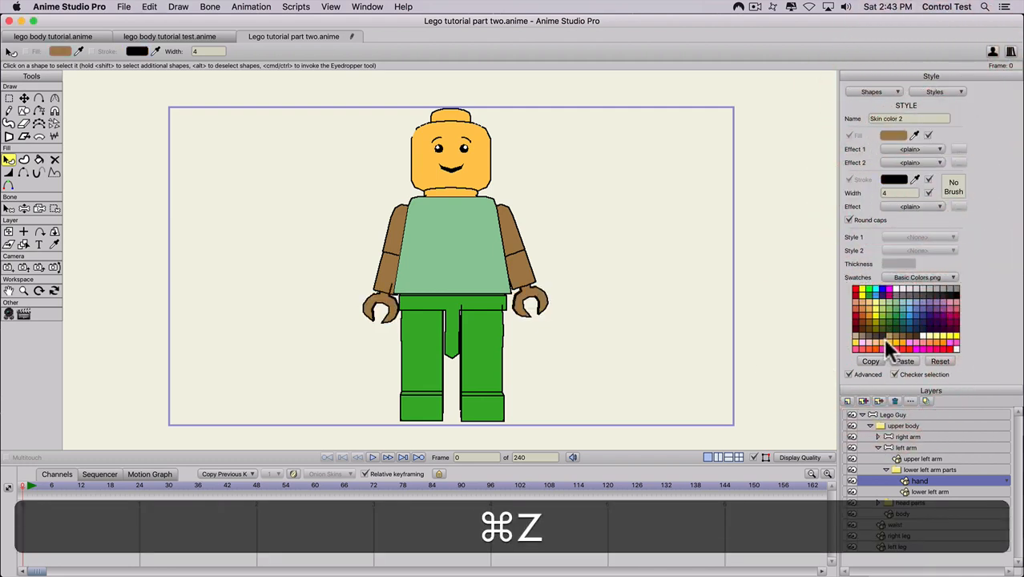
left_click(891, 343)
left_click(889, 335)
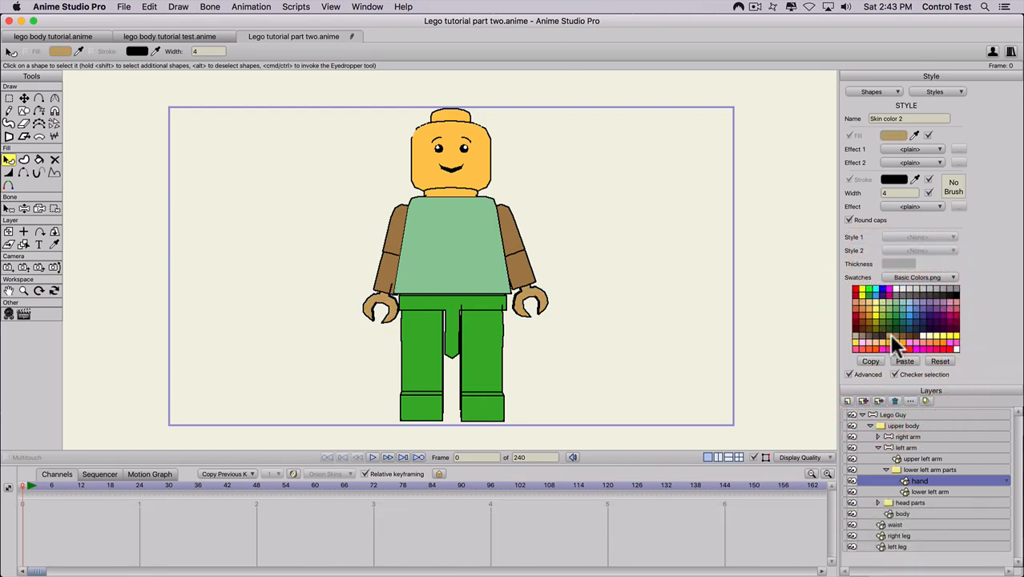
left_click(901, 341)
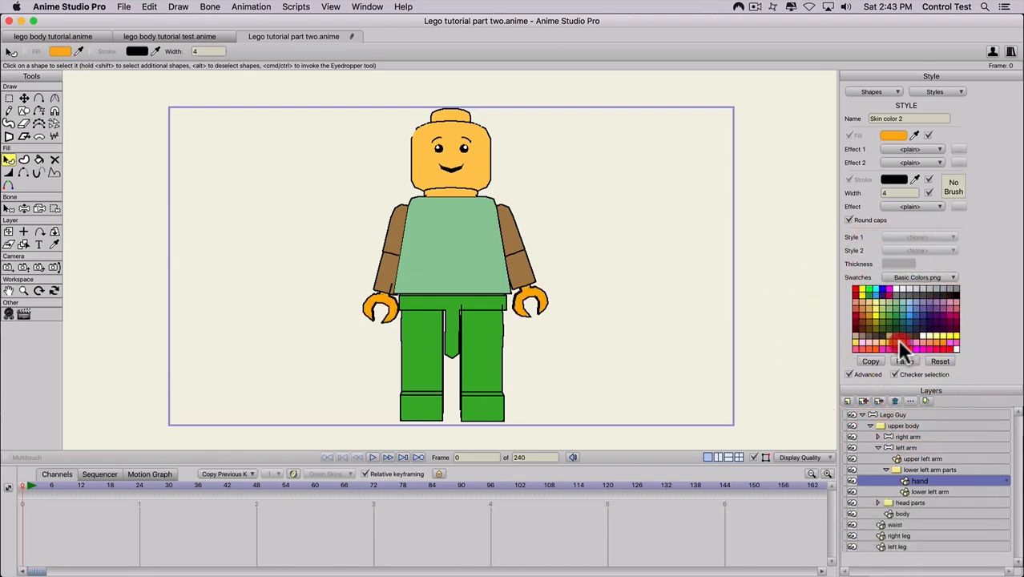
left_click(894, 340)
left_click(878, 340)
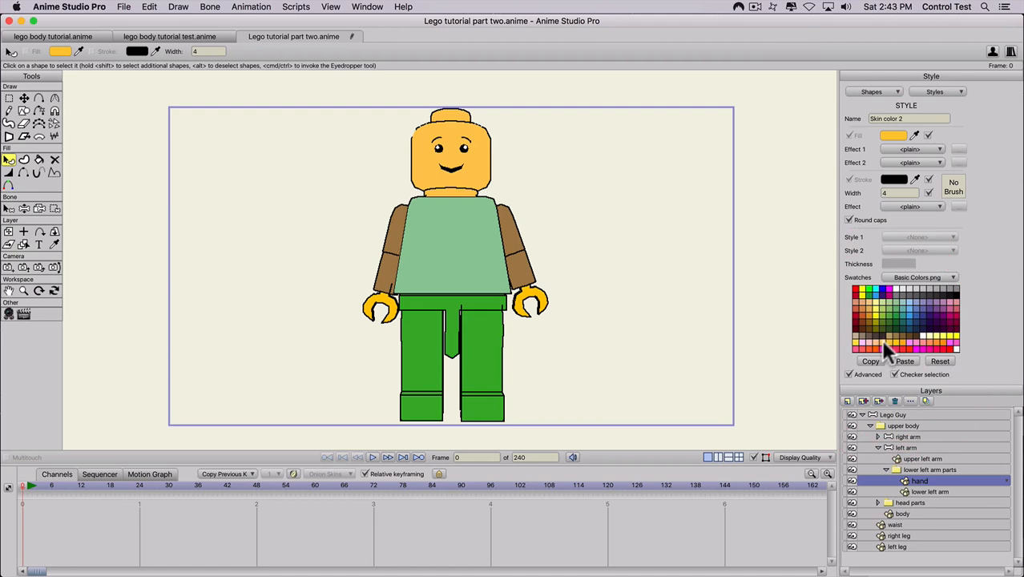
left_click(880, 340)
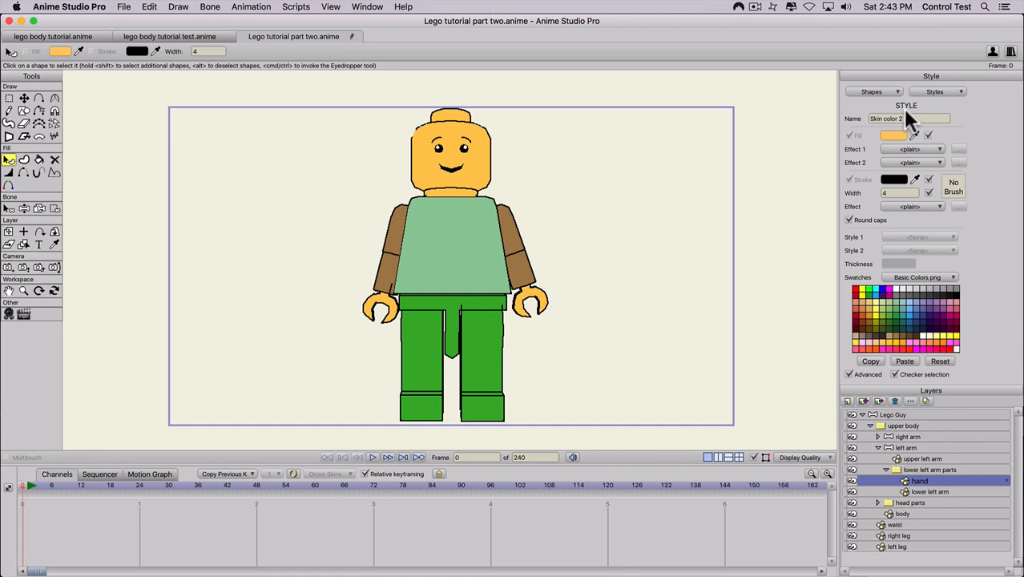
Set the stroke color of the "shirt color 2" style to light orange
left_click(934, 90)
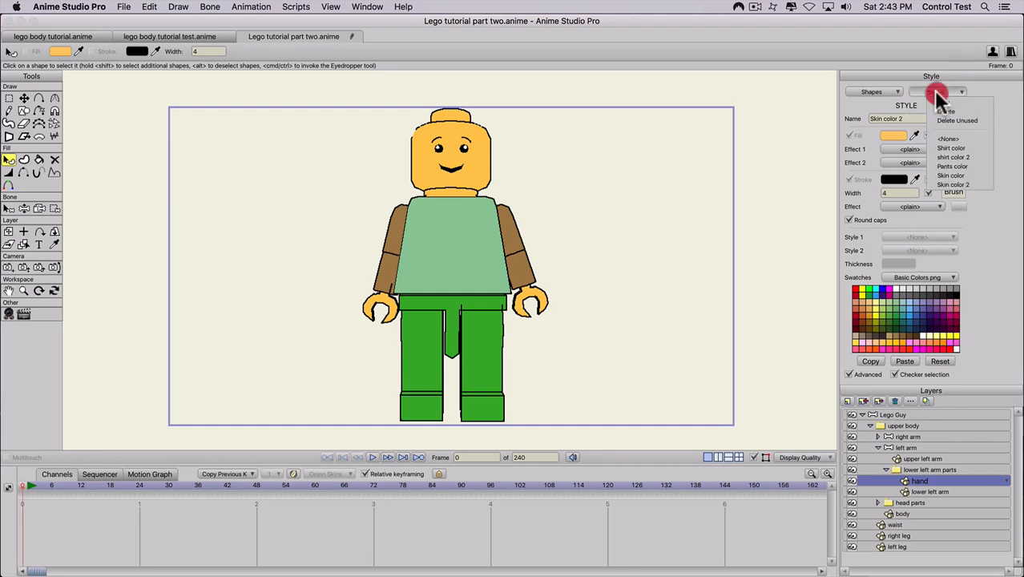
left_click(947, 157)
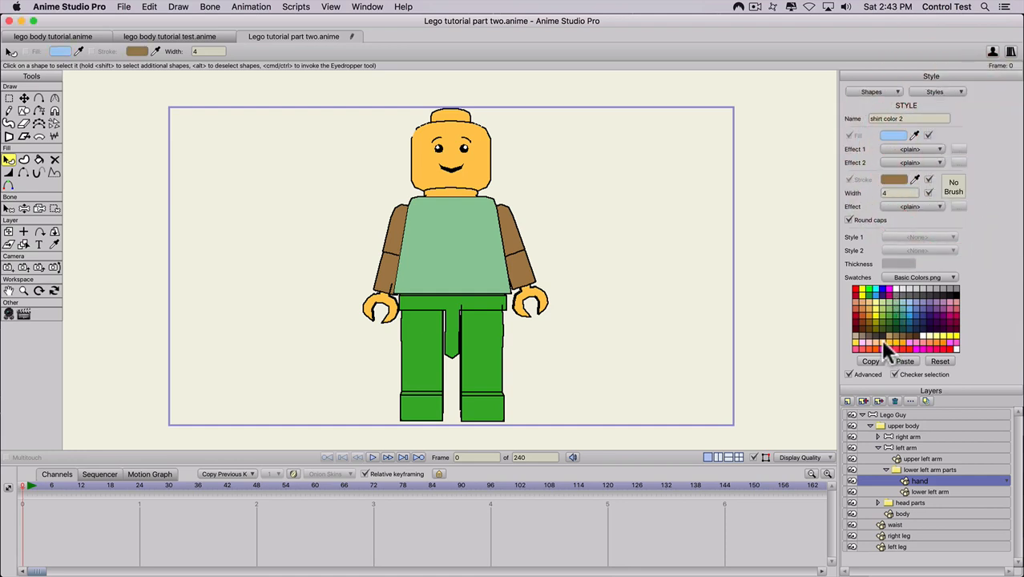
left_click(880, 339, "shift")
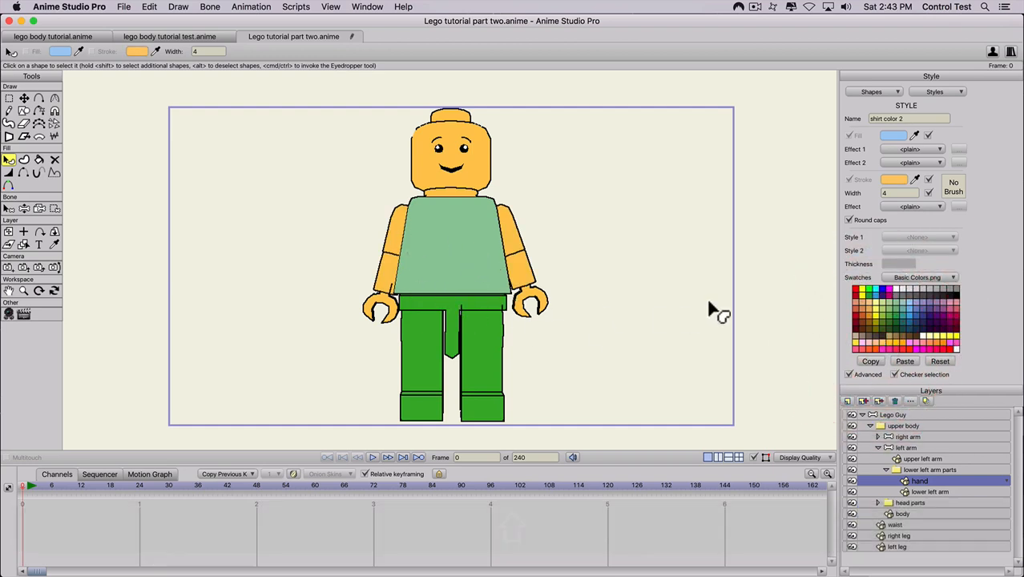
Set the fill color of the "Pants color" style to a pale green
left_click(935, 91)
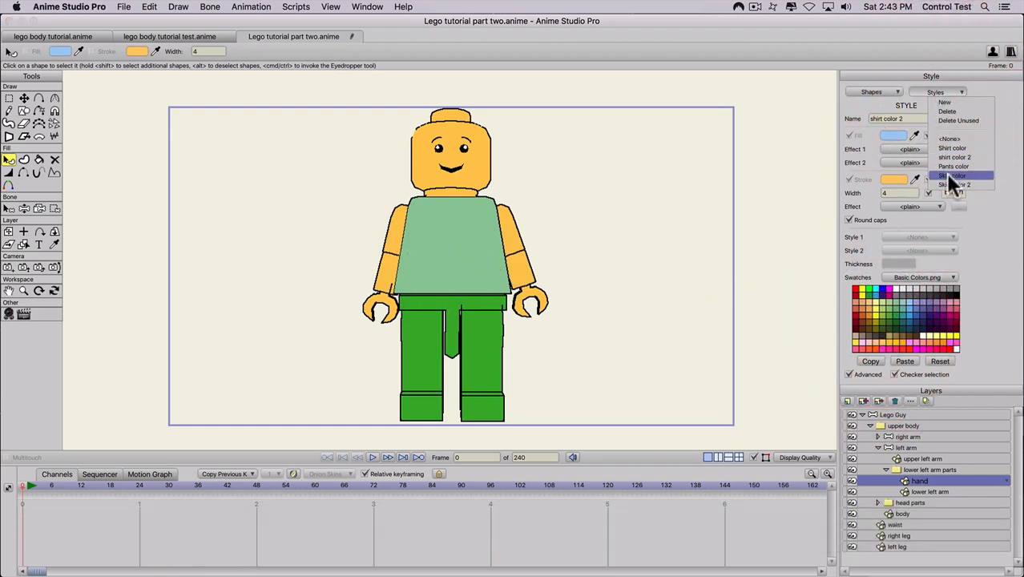
left_click(944, 168)
left_click_drag(926, 306, 885, 297)
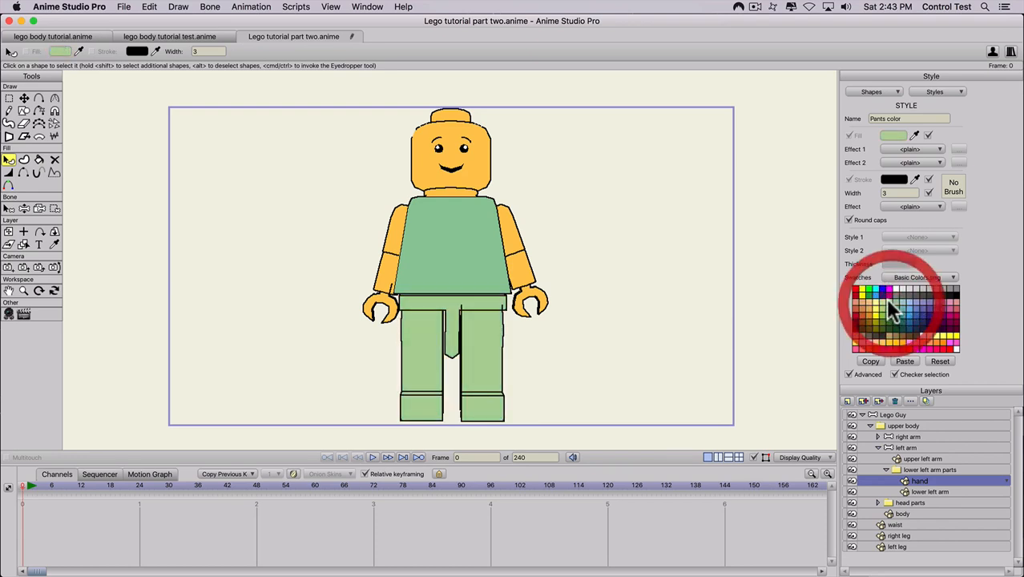
Undo the style color changes back to a red shirt and arms, light blue pants, and brown head and hands
key("super+z")
key("super+z")
key("super+z")
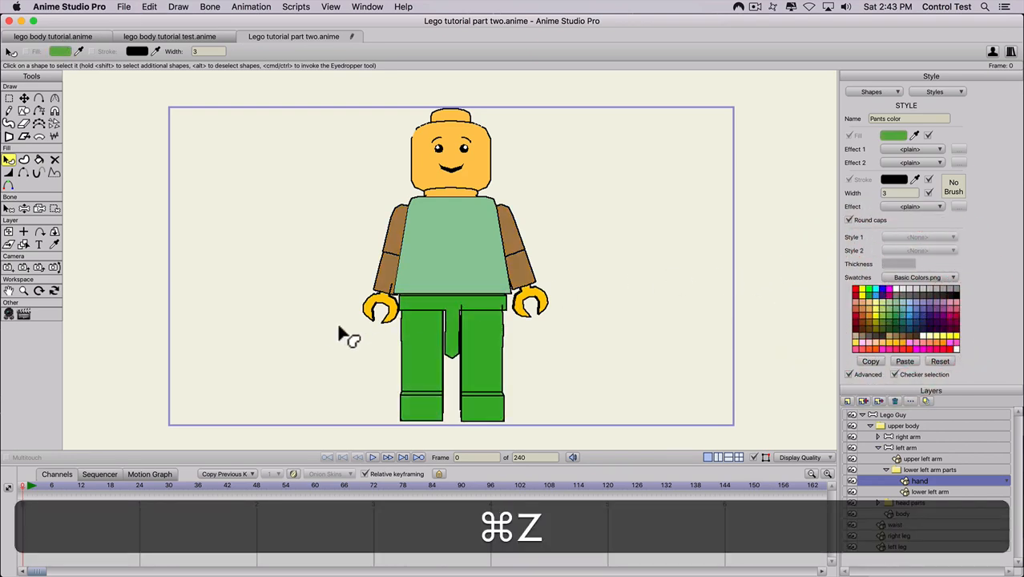
key("super+z")
key("super+z")
key("super+z")
key("super+z")
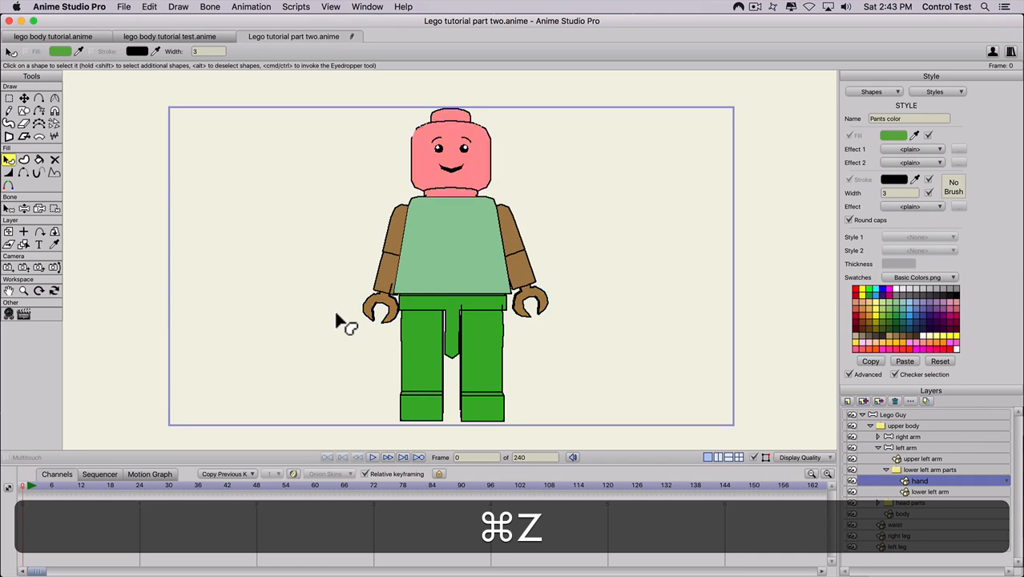
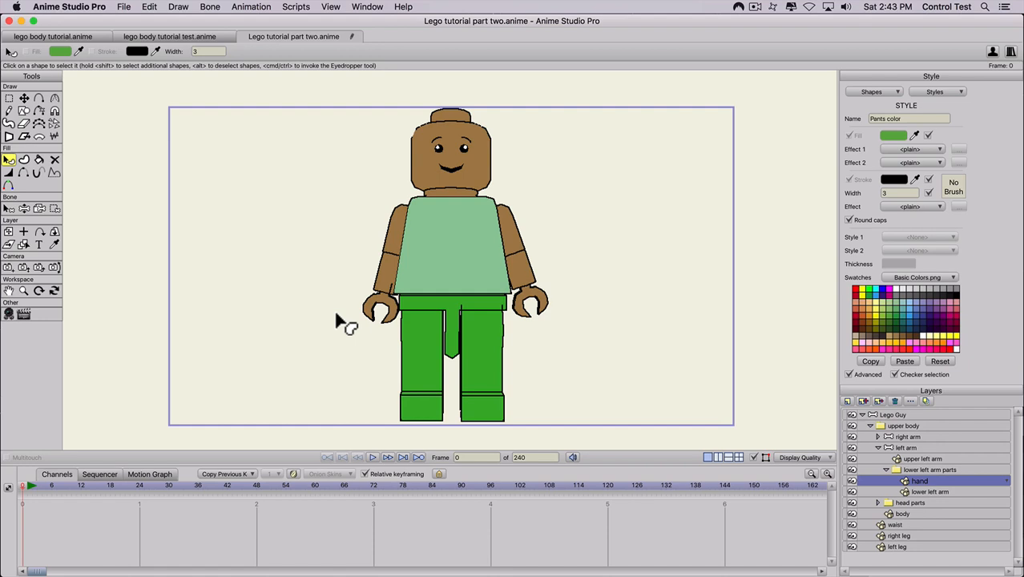
key("super+z")
key("super+z")
key("super+z")
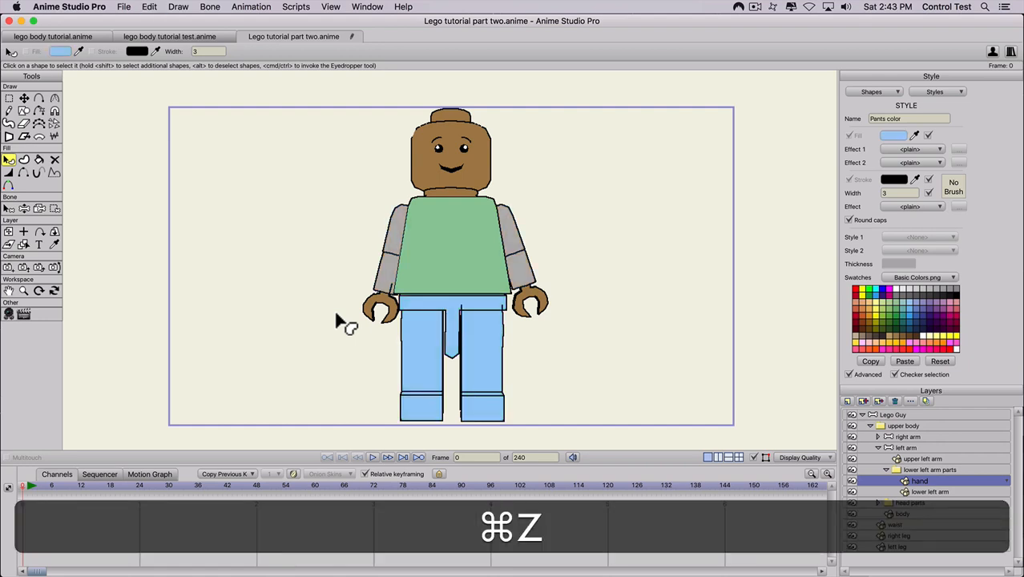
key("super+z")
key("super+z")
key("super+z")
key("super+z")
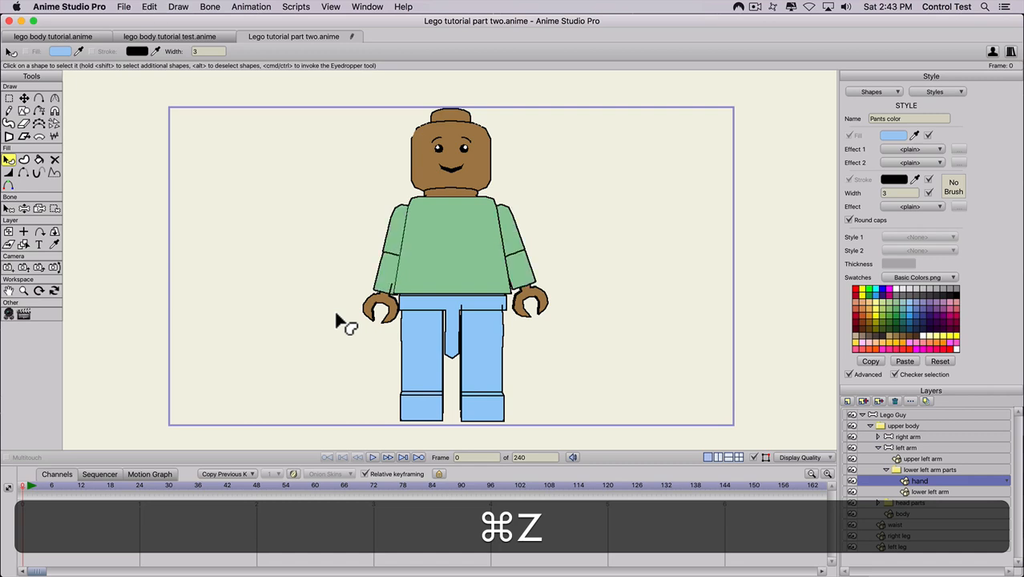
key("super+z")
key("super+z")
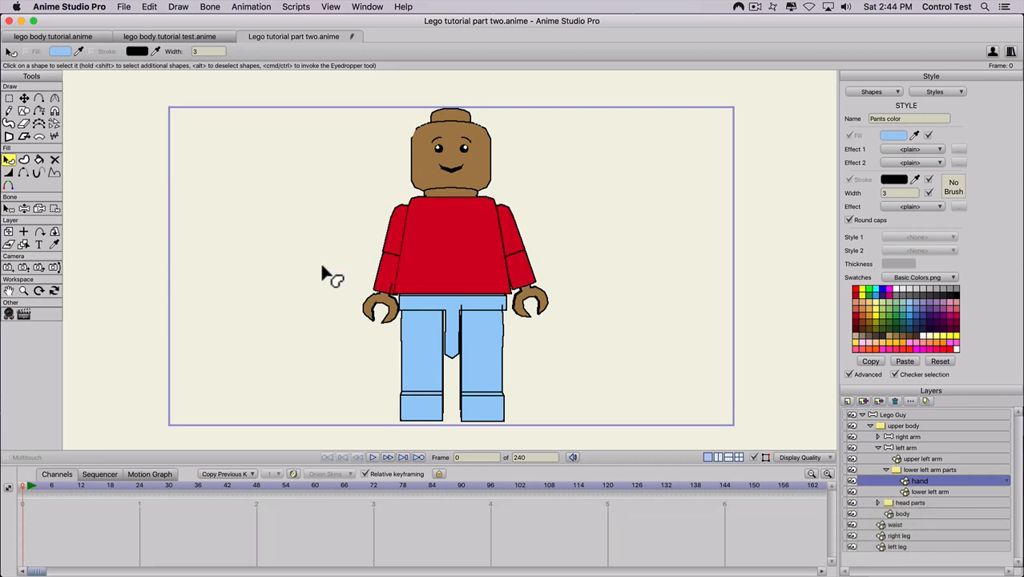
Collapse the left arm bone layer and delete all of its keyframes from the timeline
scroll(345, 347, "down", 1)
left_click_drag(27, 486, 1, 489)
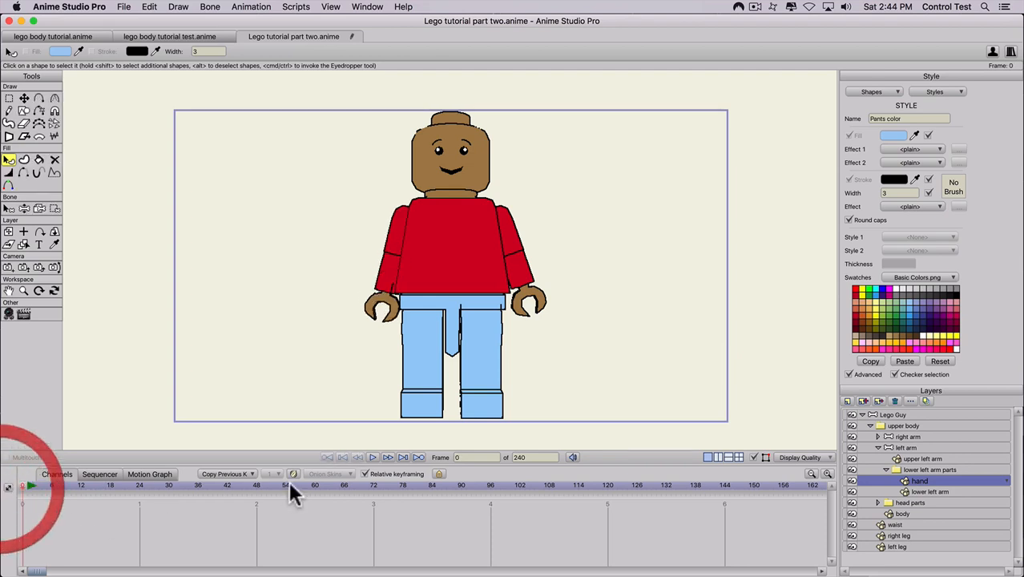
left_click(873, 445)
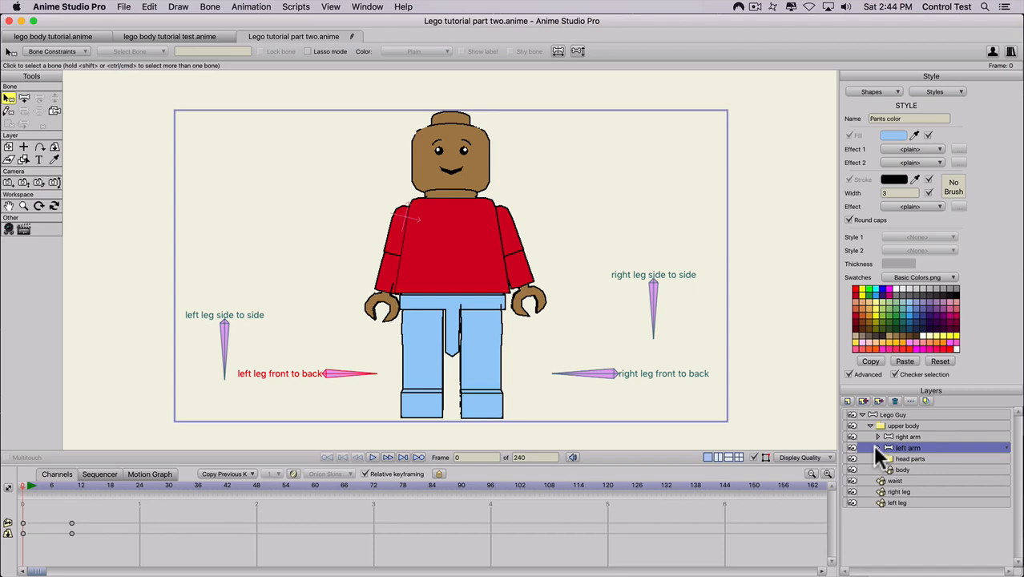
left_click_drag(88, 510, 7, 549)
key("BackSpace")
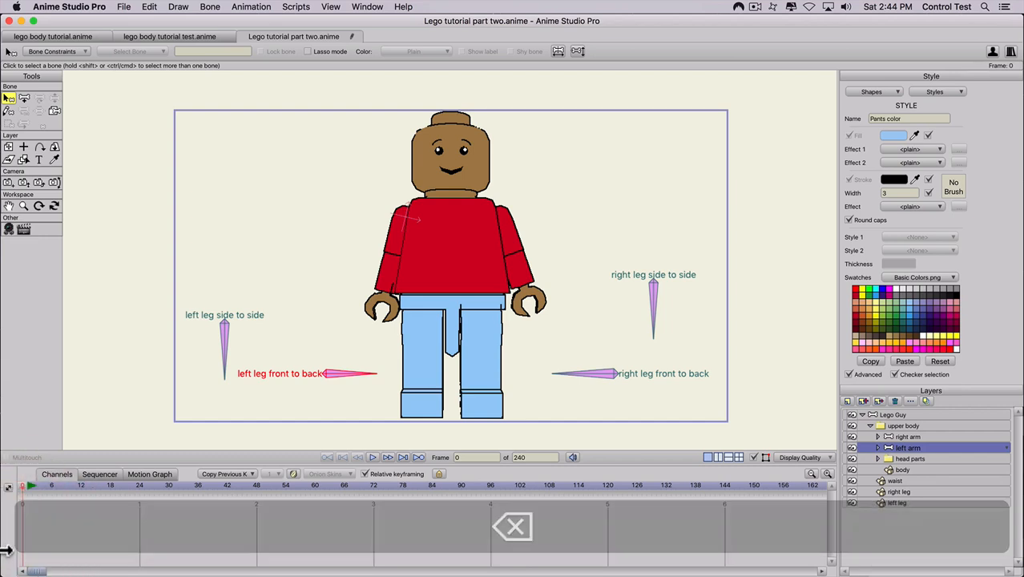
Add a new vector layer named "hat" and place it above the face layer inside the head parts group
left_click(877, 457)
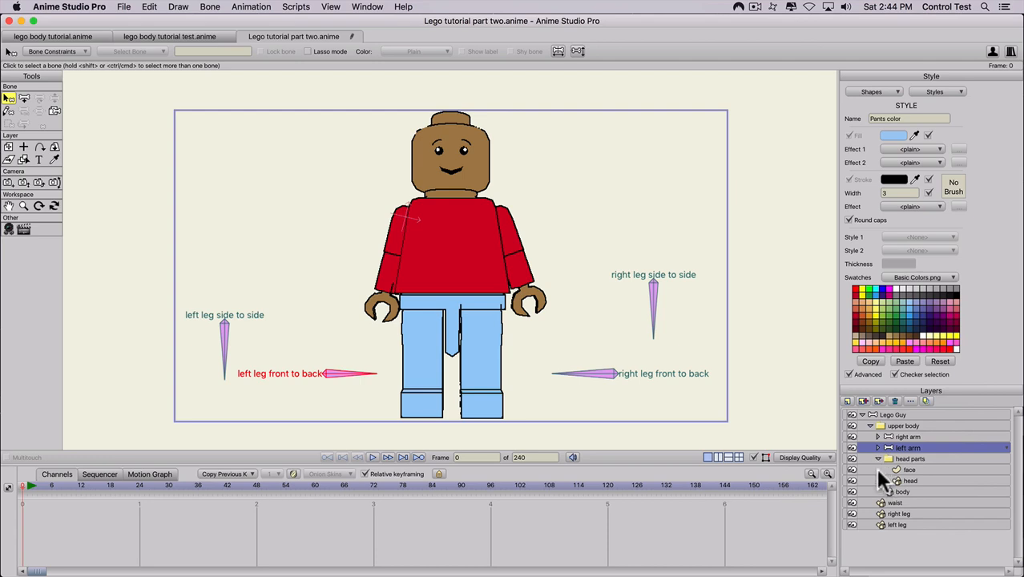
left_click(844, 398)
left_click(846, 405)
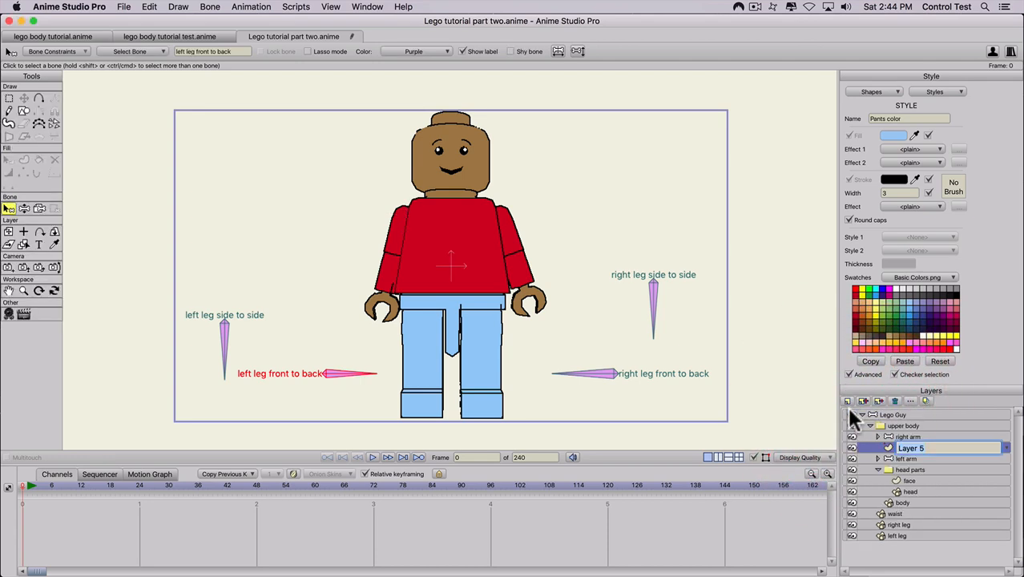
type("hat")
key("Return")
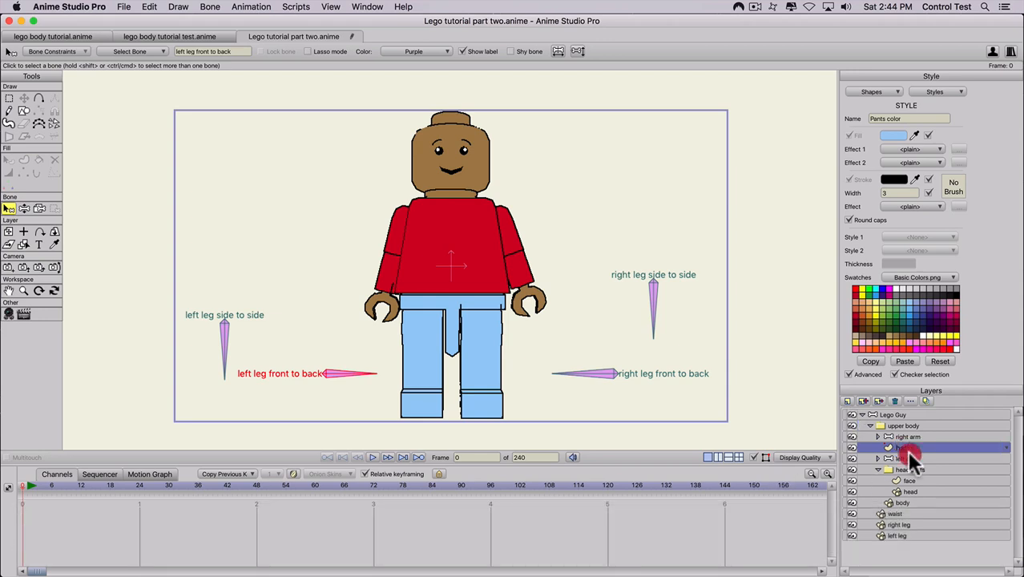
mouse_move(906, 450)
left_mouse_down()
mouse_move(909, 481)
mouse_move(902, 467)
left_mouse_up()
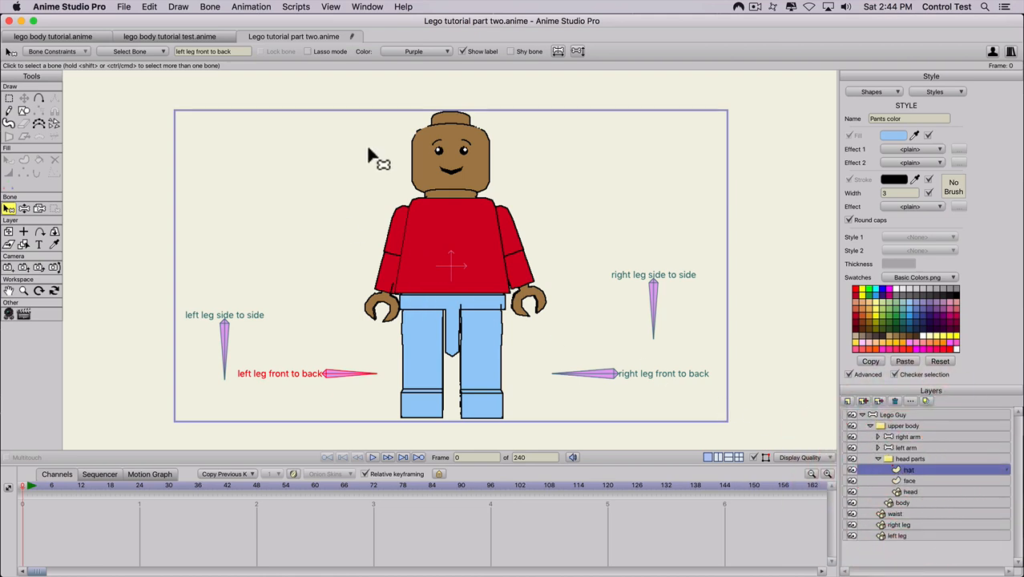
Try to draw the left half of a hat profile above the head with the Add Point tool, and undo it
scroll(368, 149, "up", 2)
key("space")
left_click_drag(368, 154, 365, 243)
scroll(362, 243, "up", 2)
key("space")
left_click_drag(348, 197, 353, 229)
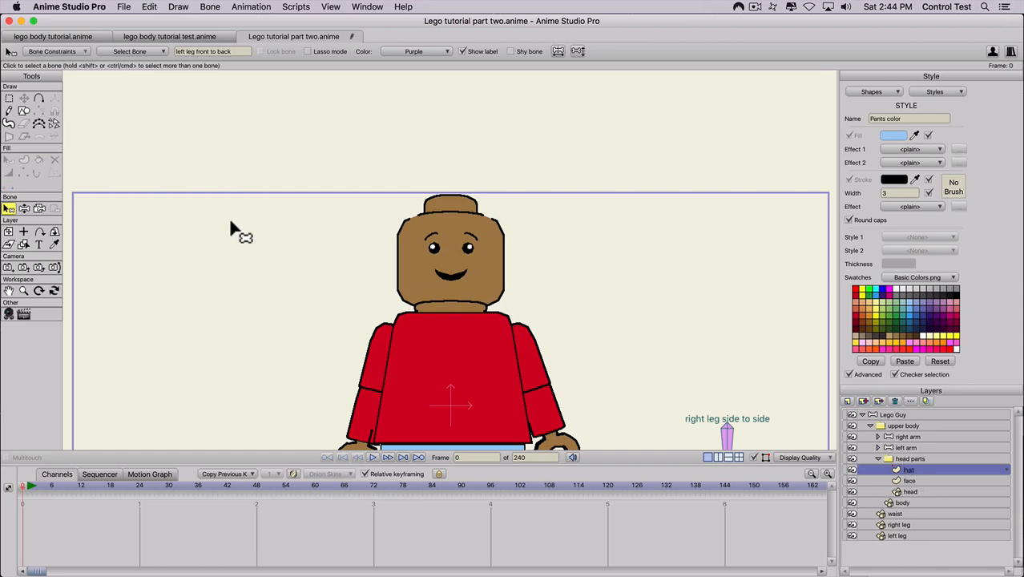
key("s")
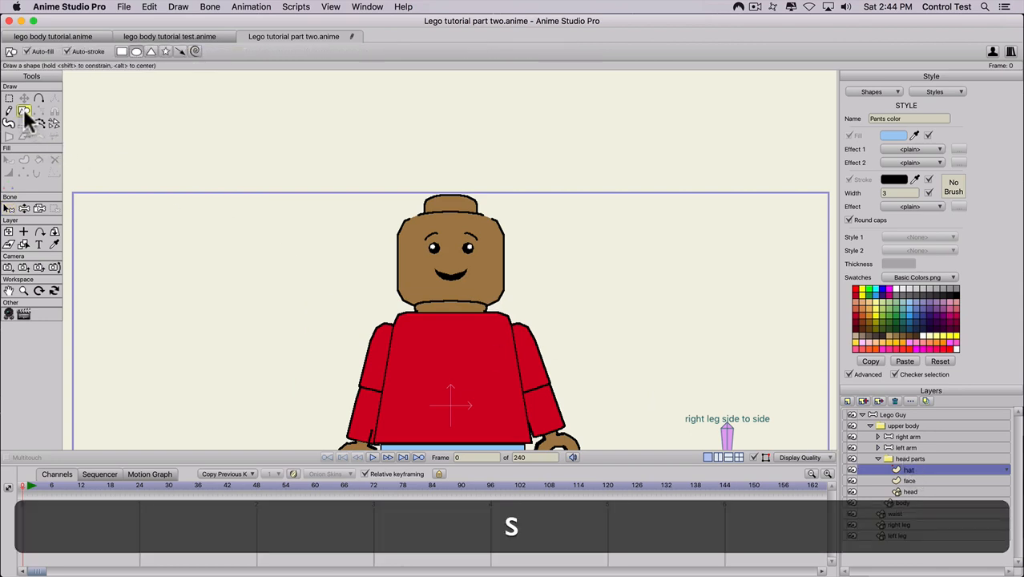
key("a")
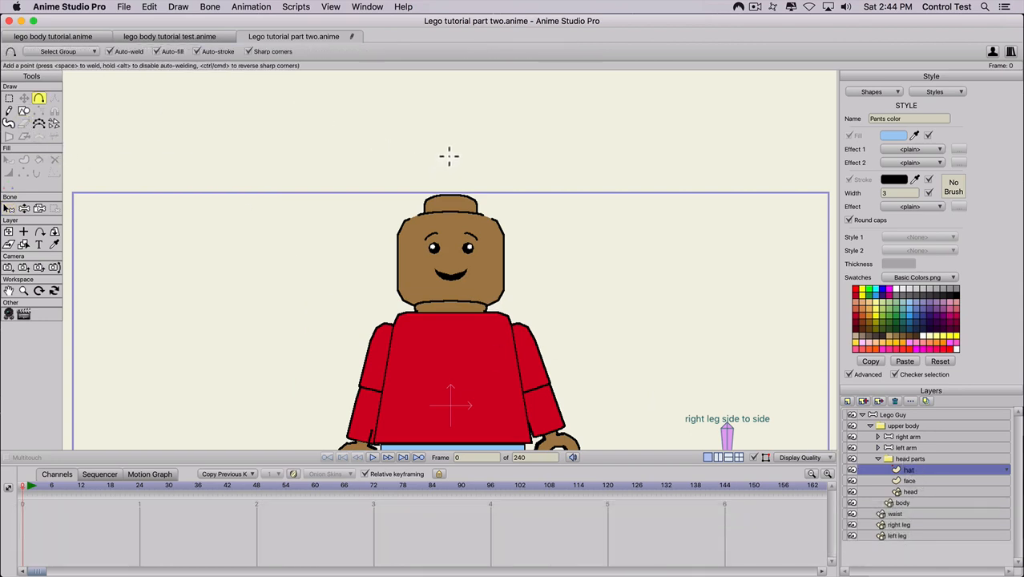
left_click_drag(447, 155, 358, 220)
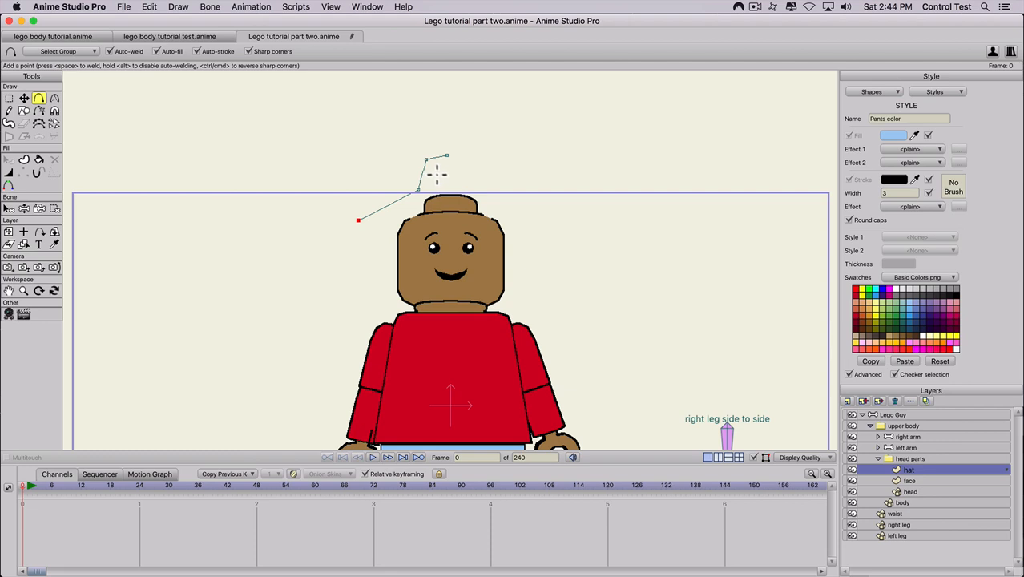
key("super+z")
key("super+z")
Draw an open four-point profile of the hat's left half, from above the head's centre down to the brim edge, using Add Point
key("a")
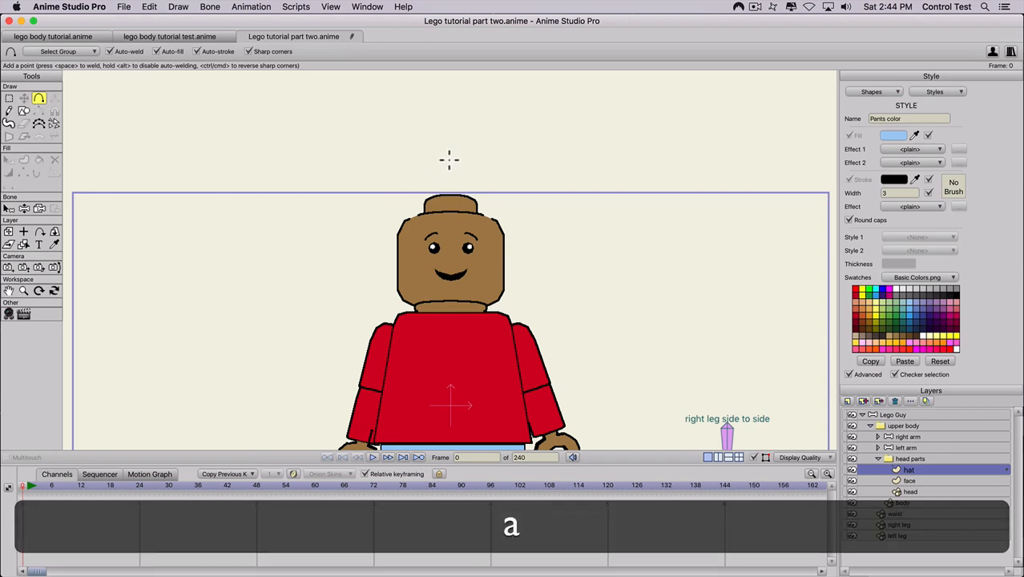
left_click_drag(450, 152, 406, 170)
mouse_move(406, 170)
left_mouse_down()
mouse_move(397, 197)
mouse_move(356, 223)
left_mouse_up()
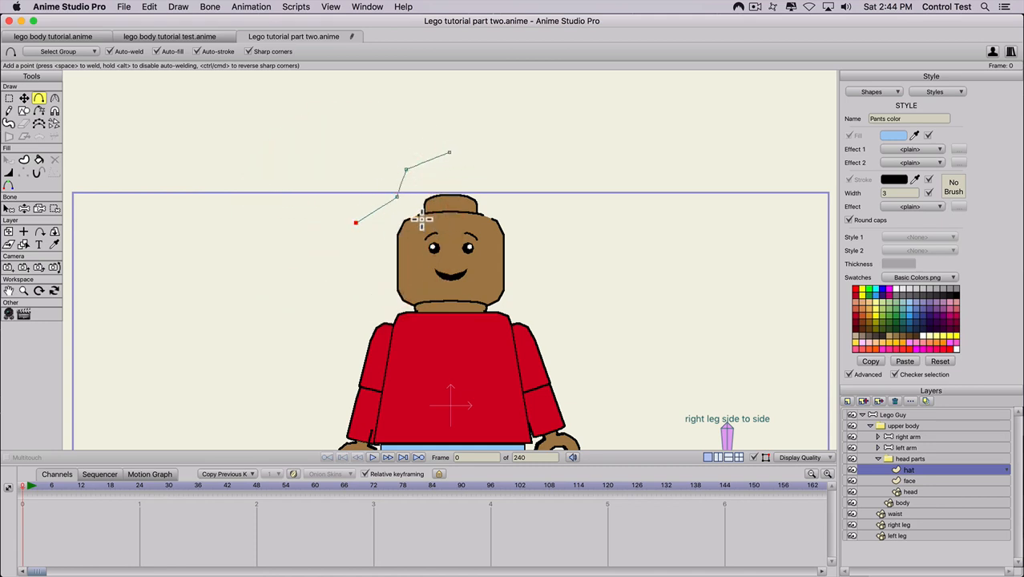
Create a stroke-only shape from the entire hat profile line
key("u")
left_click(402, 189)
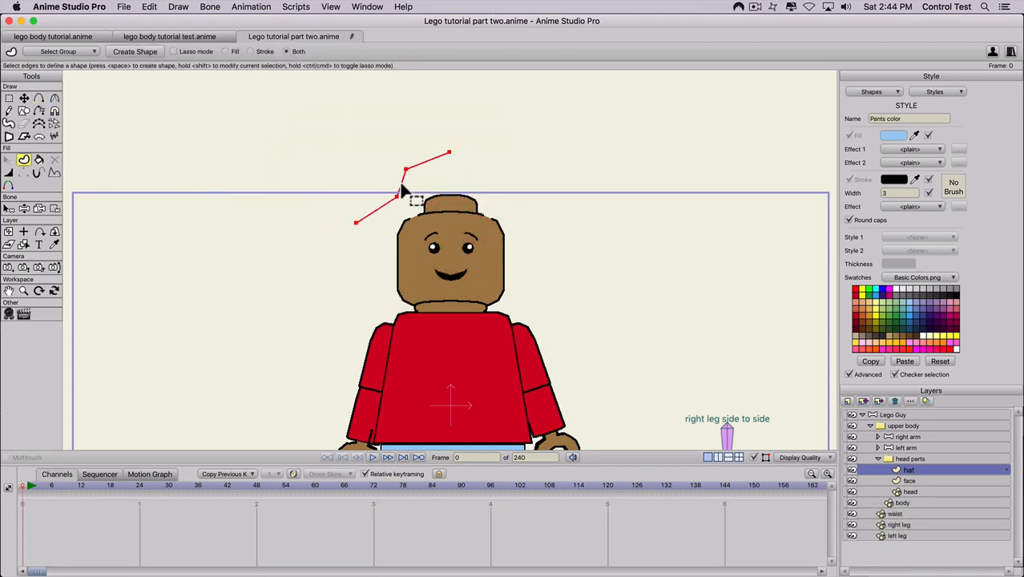
left_click(250, 51)
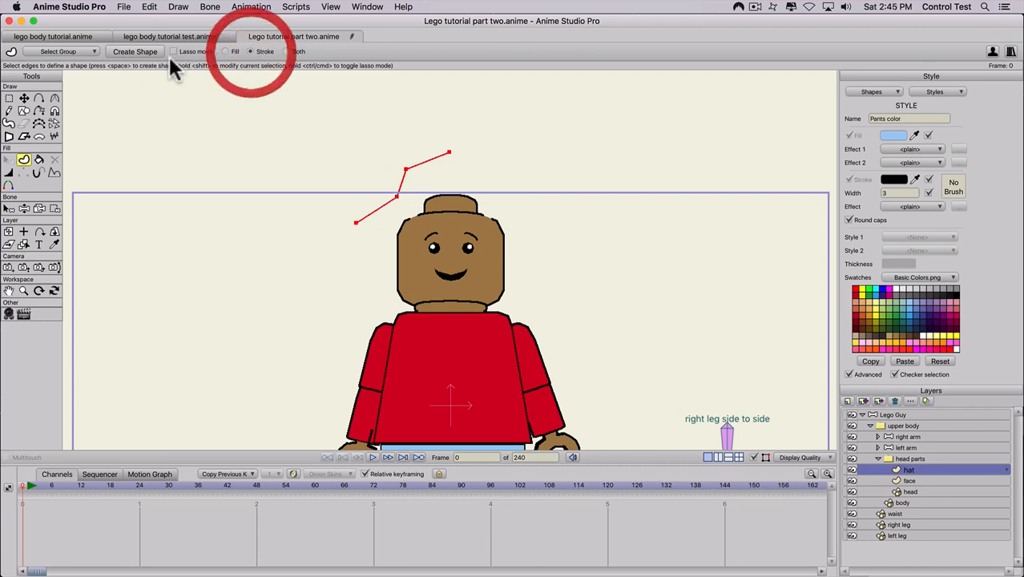
left_click(145, 51)
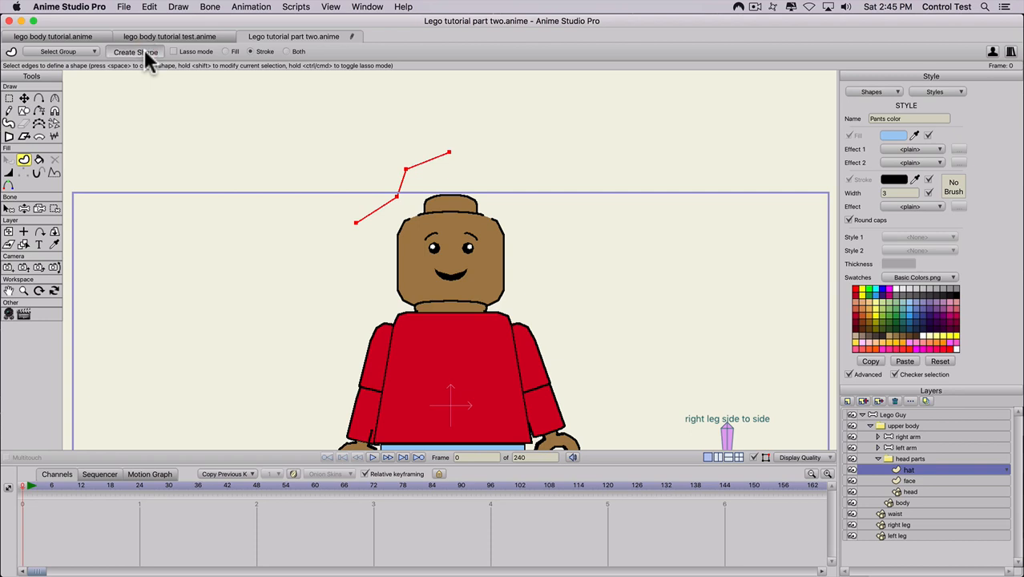
Set the hat layer's 3D conversion to Lathe so the profile revolves into a full hat
scroll(397, 205, "up", 3)
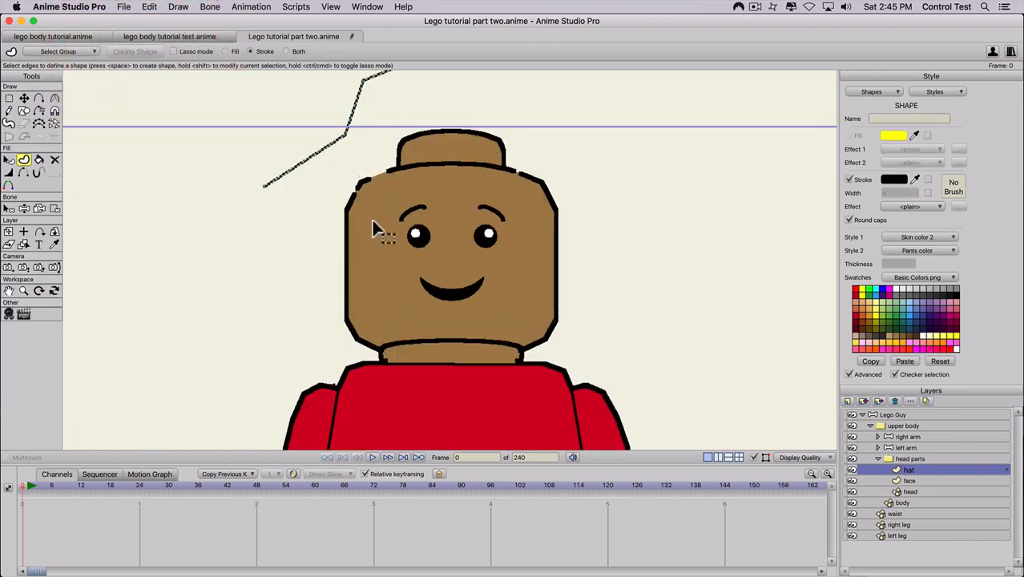
left_click_drag(319, 152, 342, 234)
key("t")
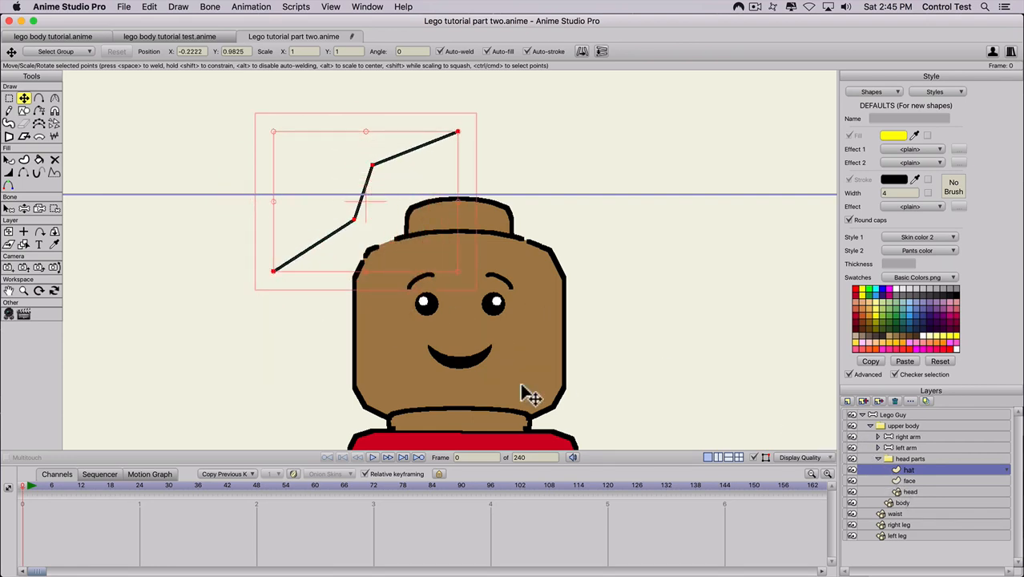
double_click(926, 470)
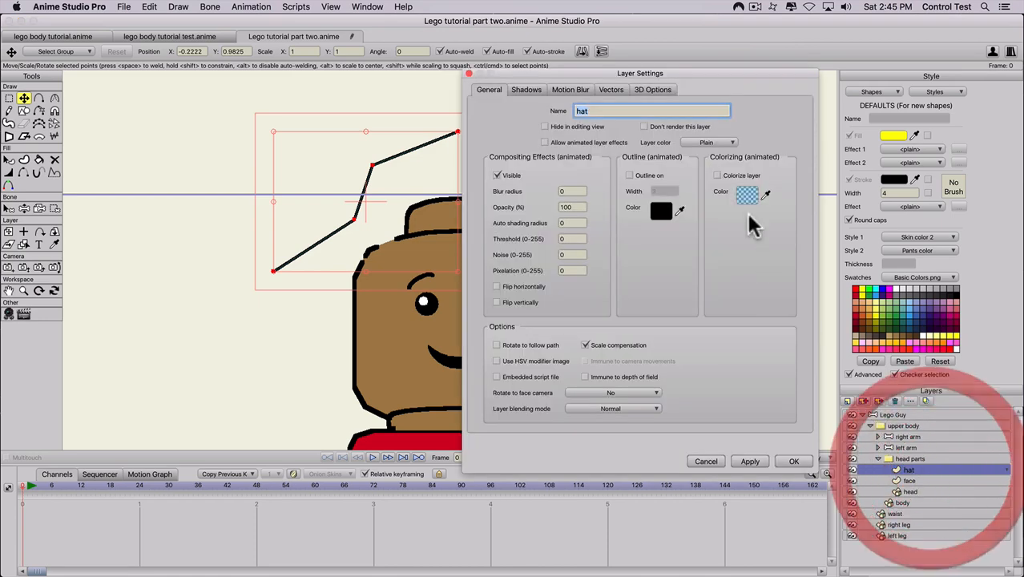
left_click(641, 89)
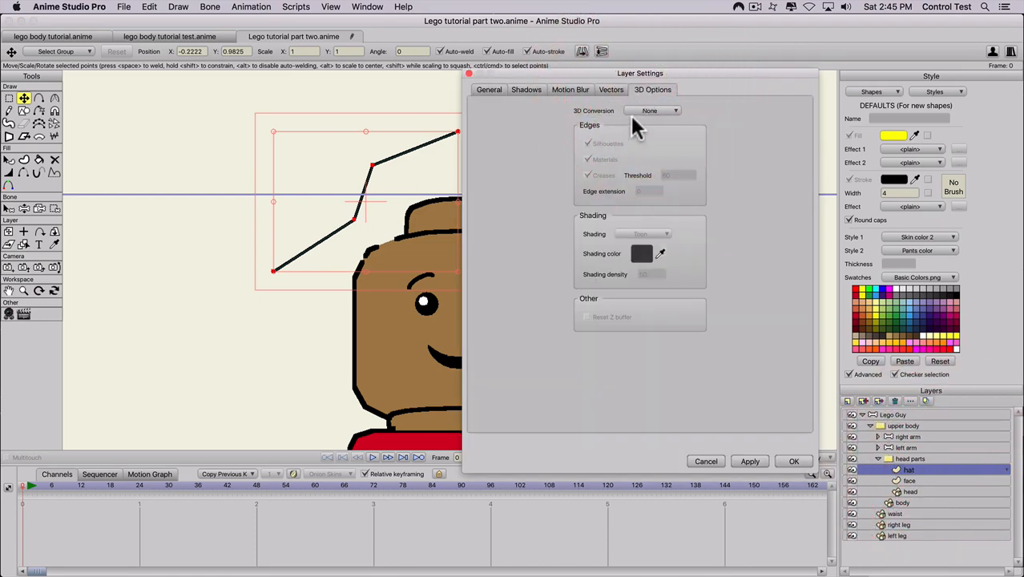
left_click(636, 109)
left_click(649, 140)
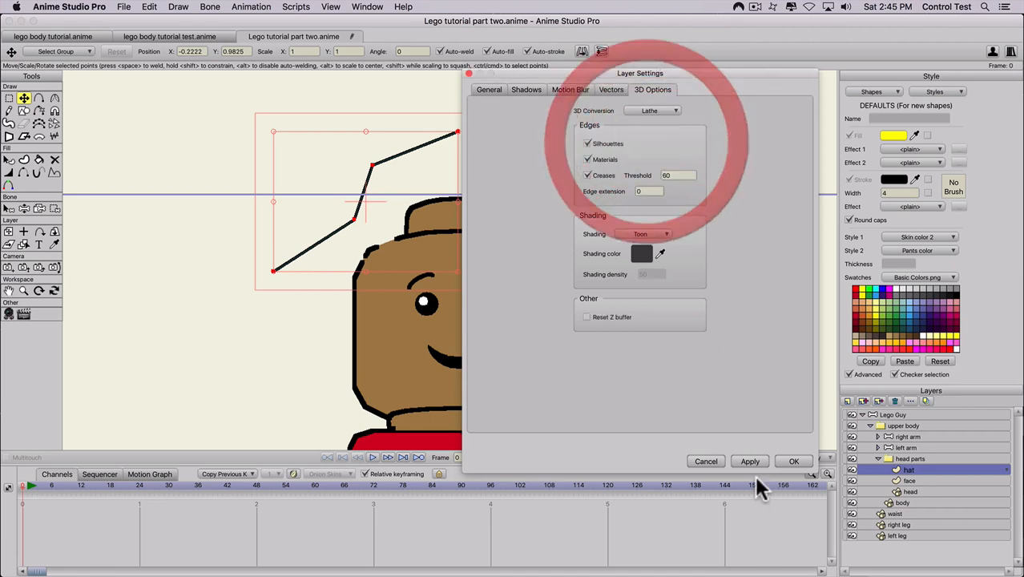
left_click(750, 462)
left_click(793, 462)
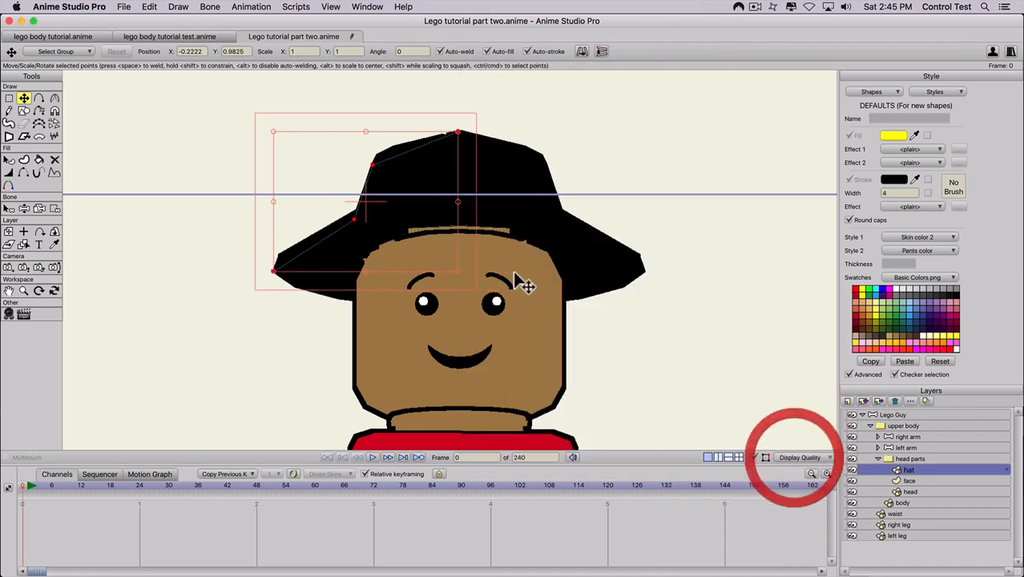
Center the top point of the hat profile over the head by setting its X position to 0
scroll(498, 267, "down", 3)
scroll(412, 181, "up", 1)
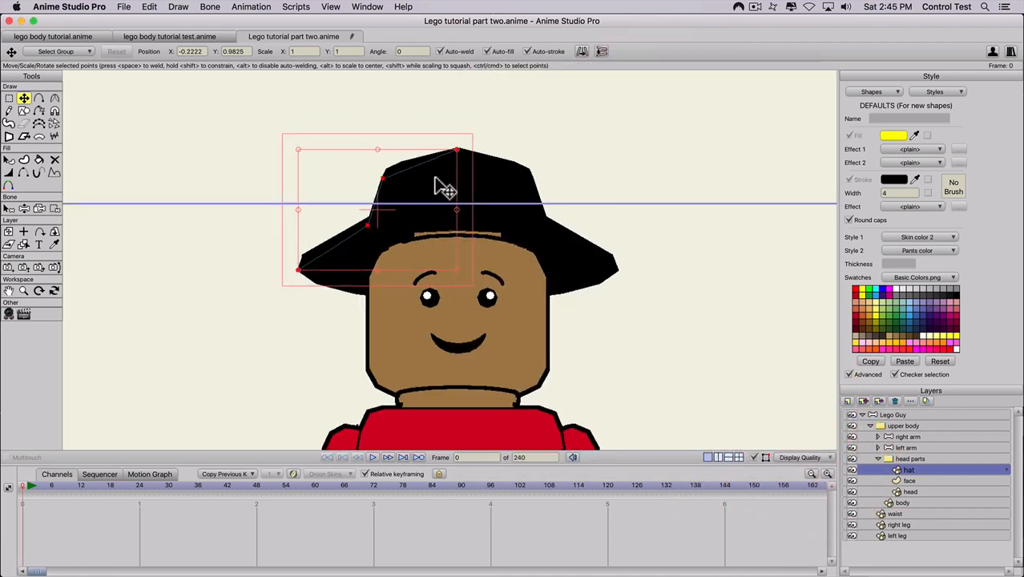
key("t")
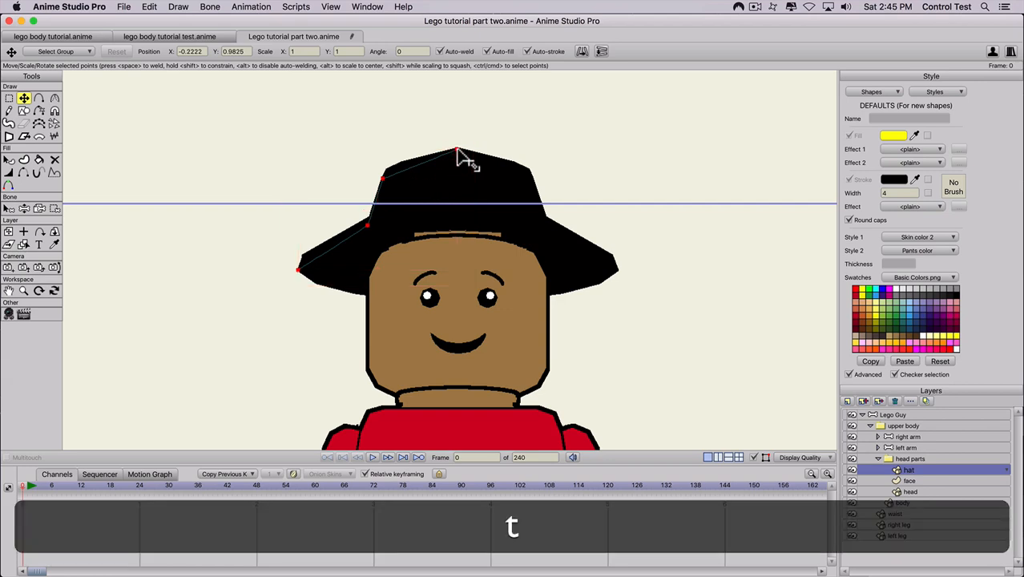
mouse_move(457, 150)
left_mouse_down()
mouse_move(473, 152)
mouse_move(453, 146)
left_mouse_up()
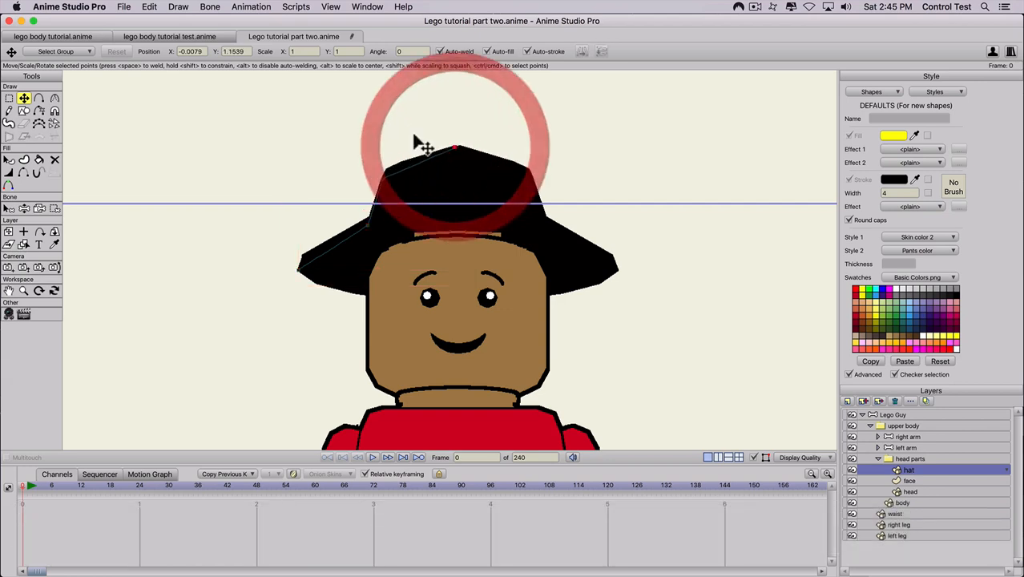
left_click(170, 51)
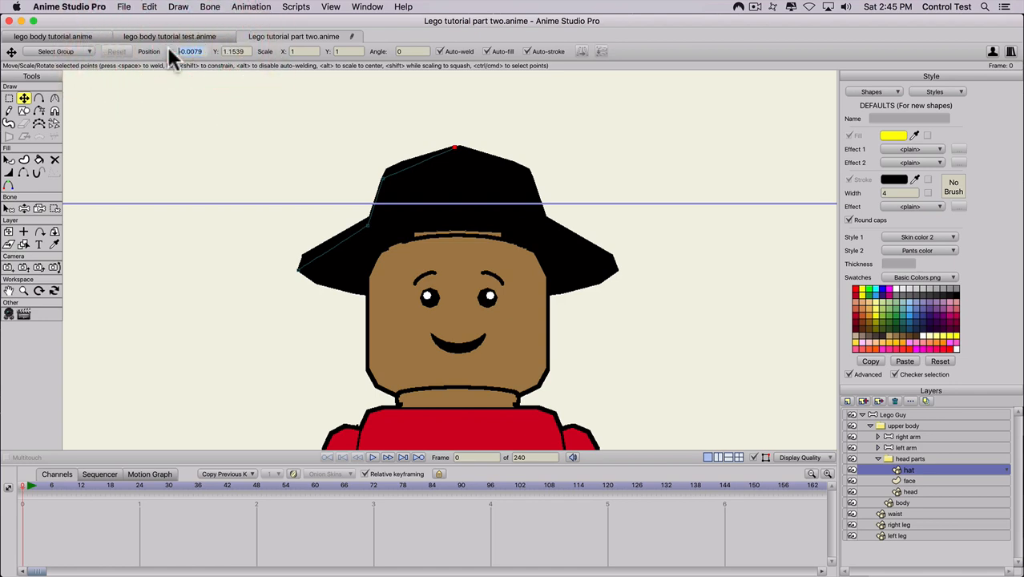
type("0")
key("Return")
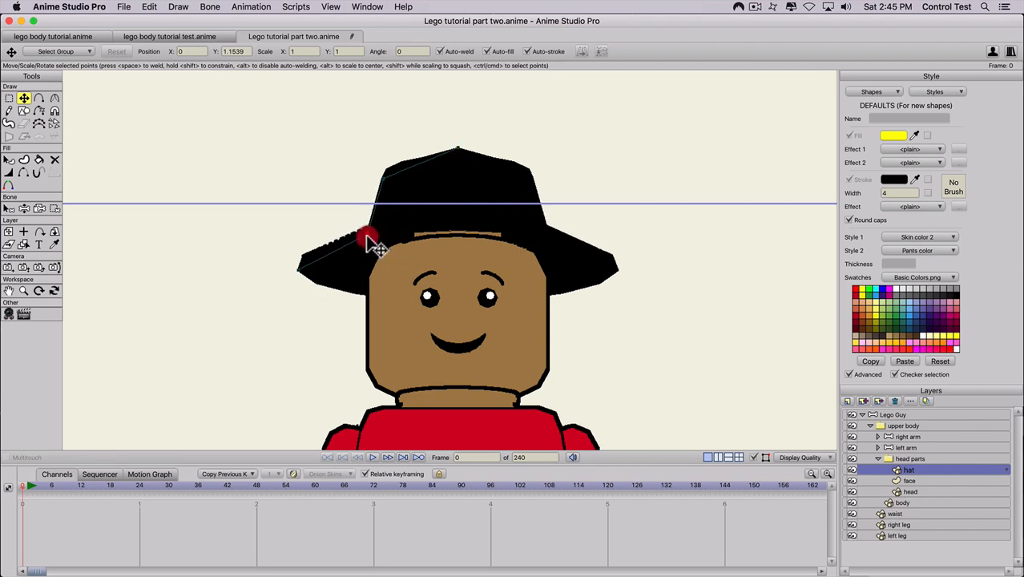
Reshape the hat's left profile by lowering the crown's base point, extending the brim tip outward and adding a point along the brim
left_click_drag(366, 235, 363, 272)
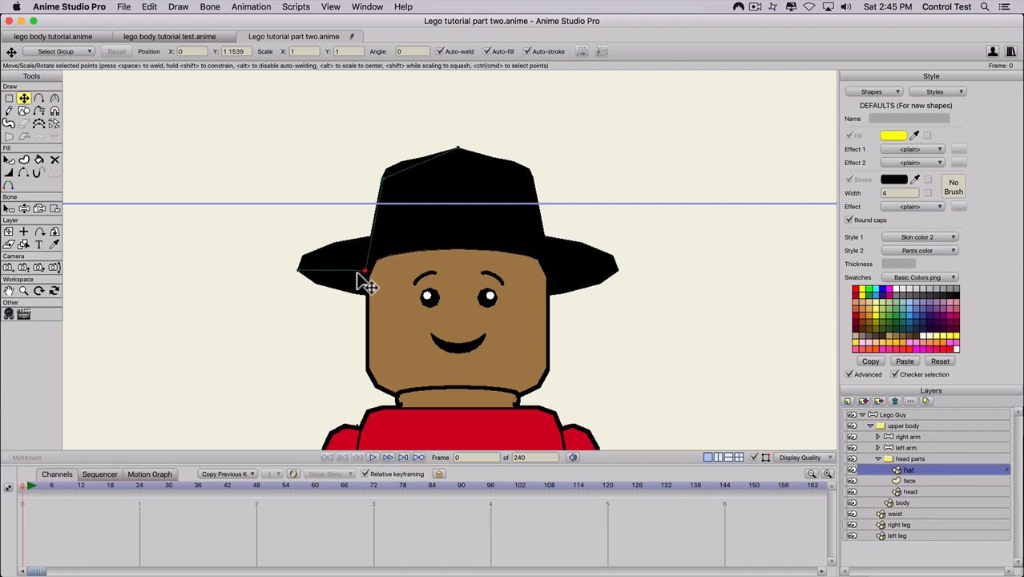
left_click_drag(298, 272, 245, 277)
key("a")
left_click(322, 287)
key("t")
Try to recolor the hat by setting its shape's stroke to a medium brown swatch
key("q")
left_click(339, 281)
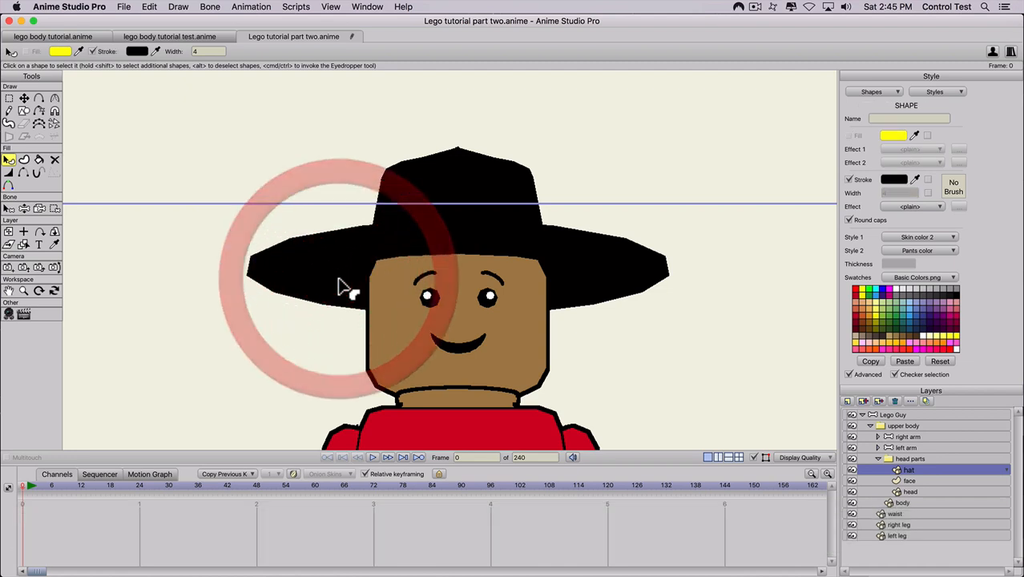
key("shift+q")
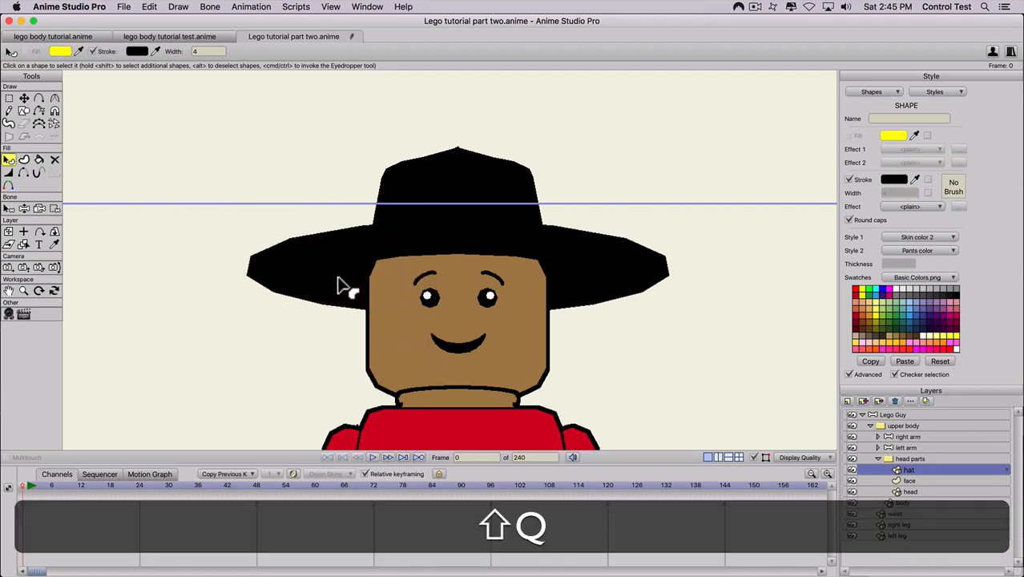
left_click(331, 280)
left_click(895, 335)
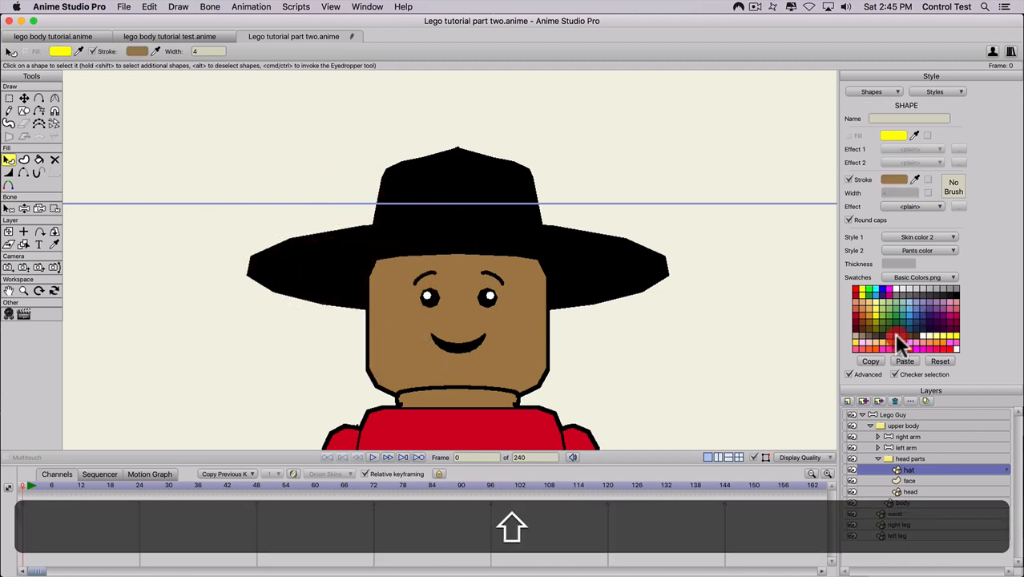
scroll(407, 170, "up", 2)
key("q")
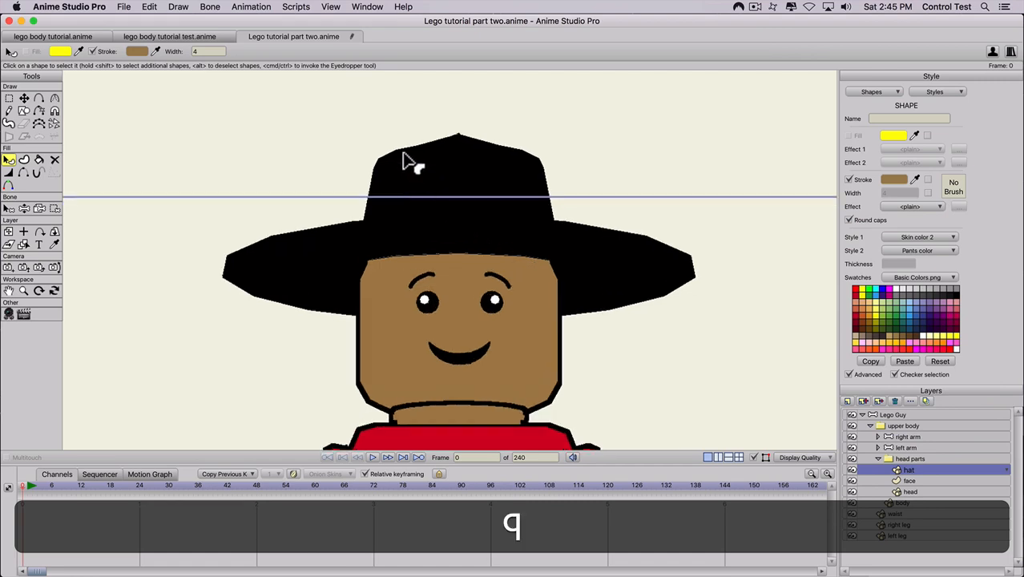
left_click(402, 159)
left_click(400, 152)
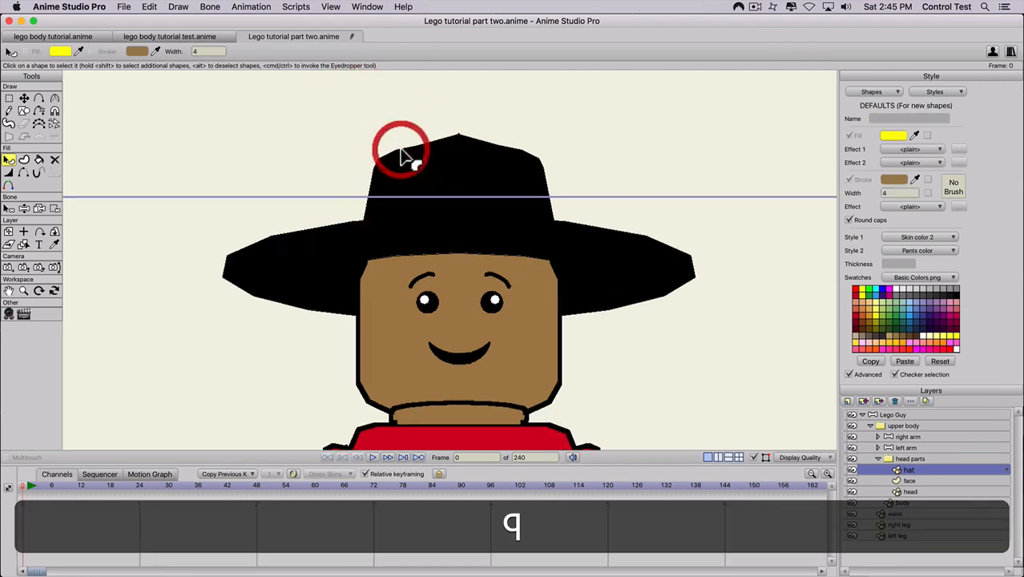
key("shift")
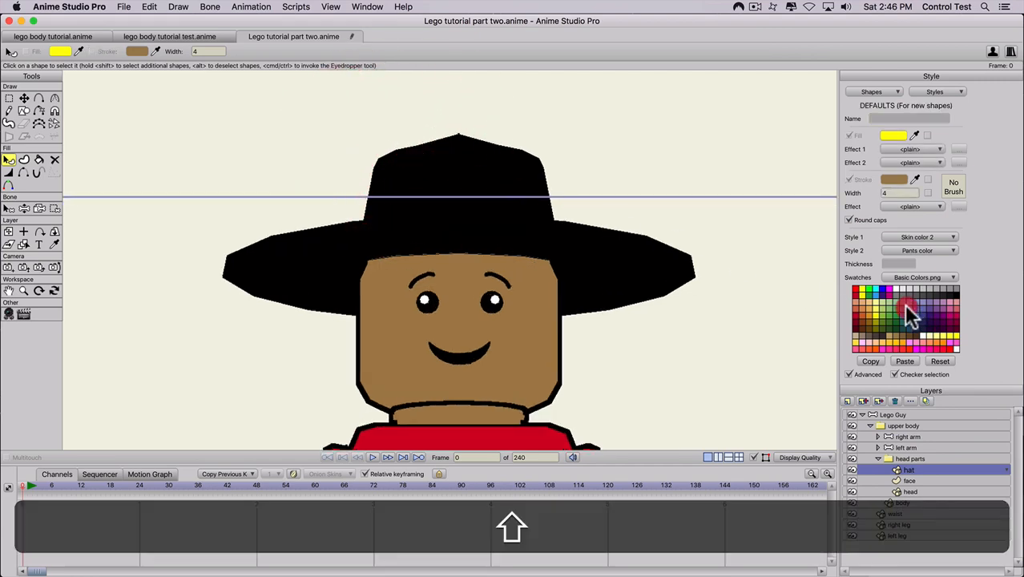
left_click(903, 304)
left_click(905, 471)
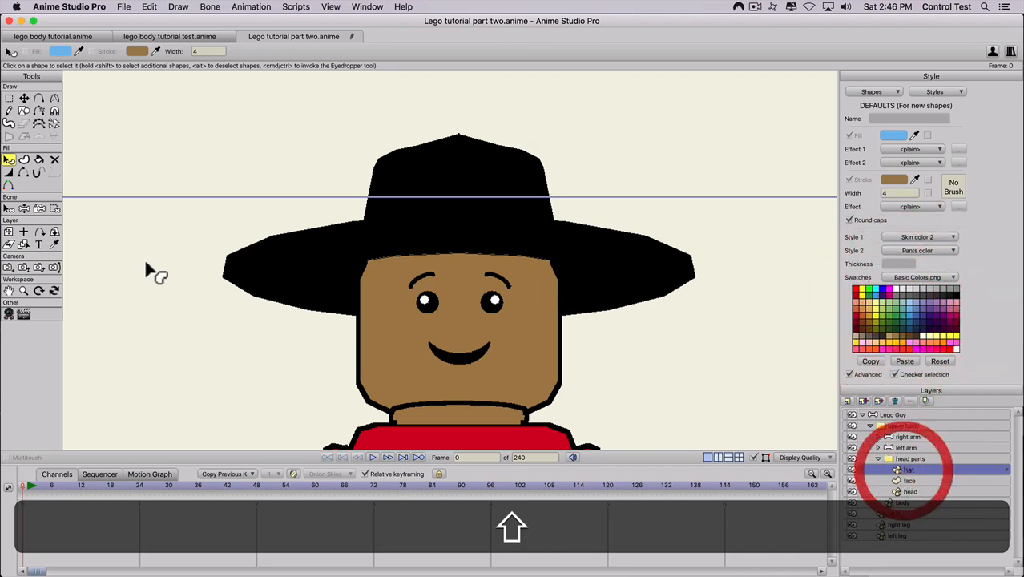
Try to recolor the hat by setting its shape's stroke to a pale green swatch
key("shift+t")
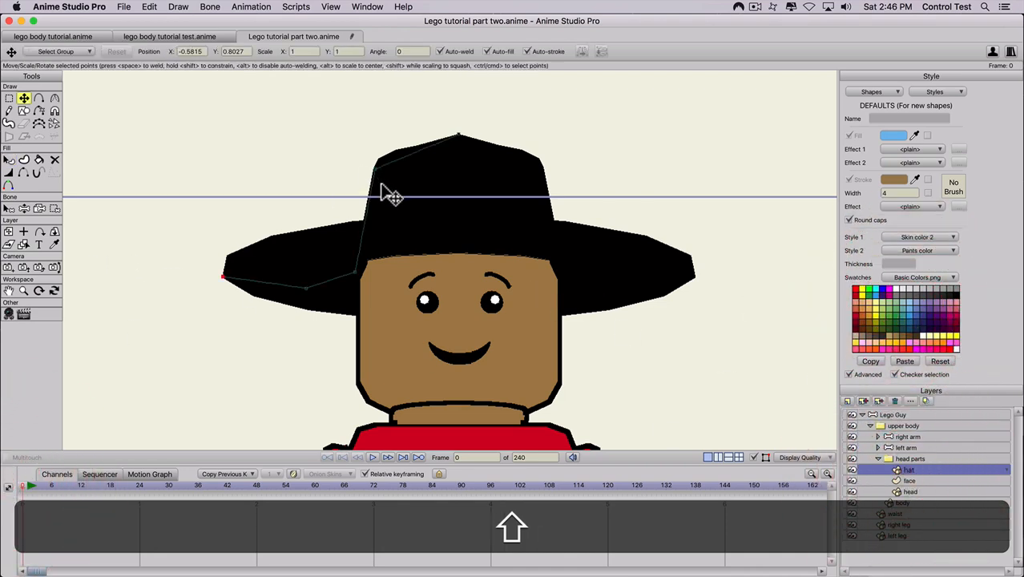
key("shift+q")
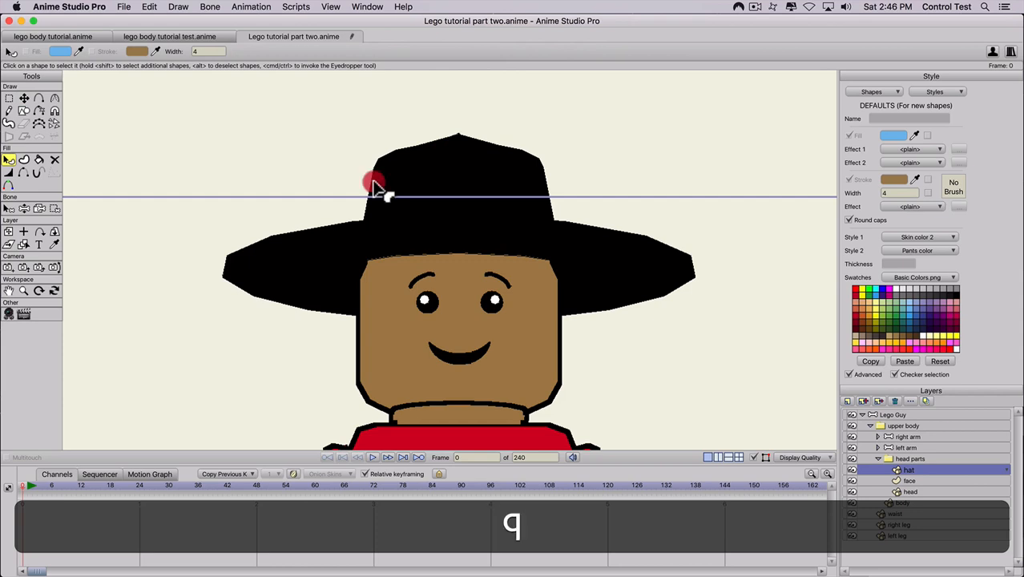
left_click(379, 191)
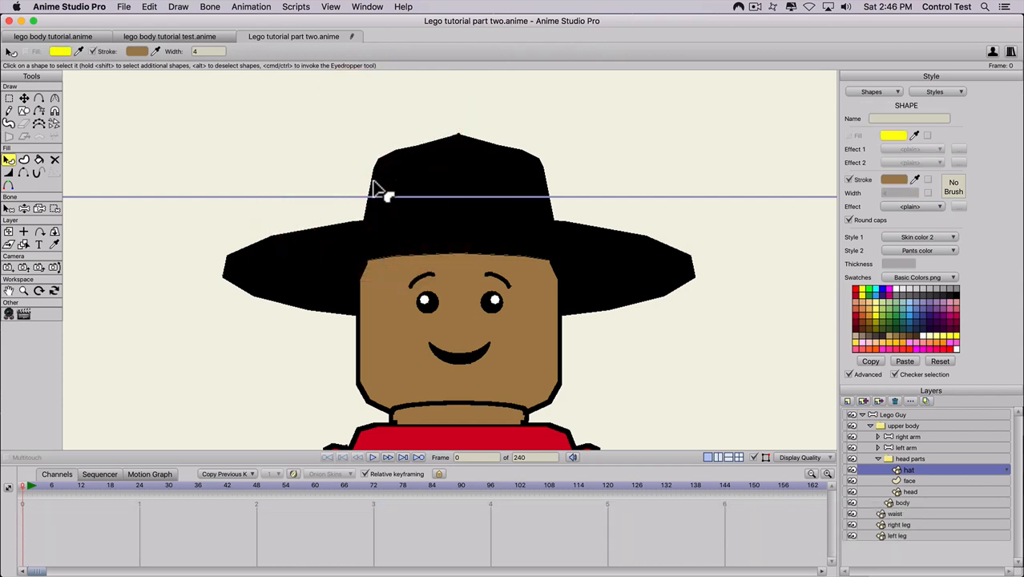
left_click(881, 296, "shift")
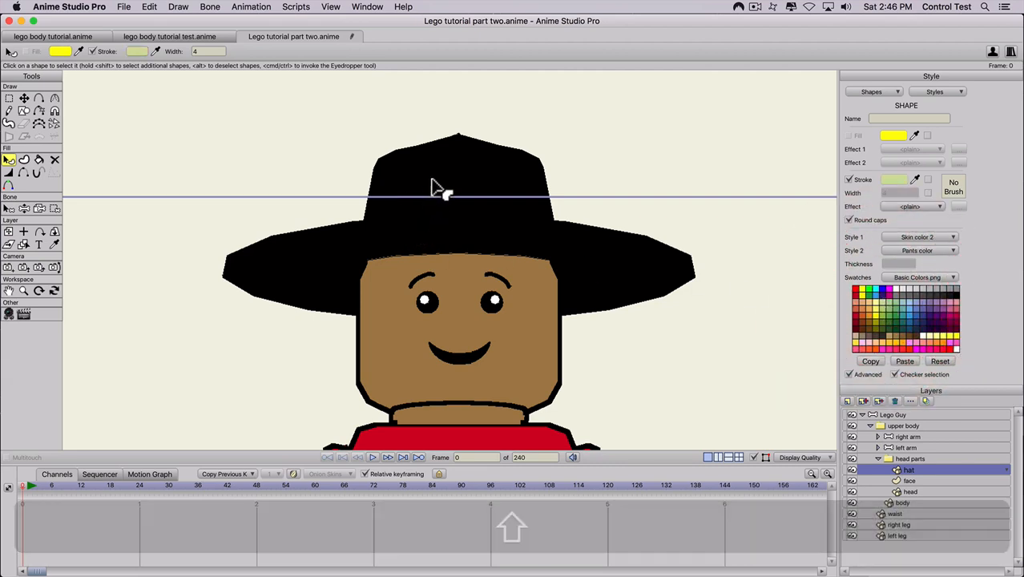
Remove the inherited styles from the hat shape by setting Style 1 and Style 2 to None
key("t")
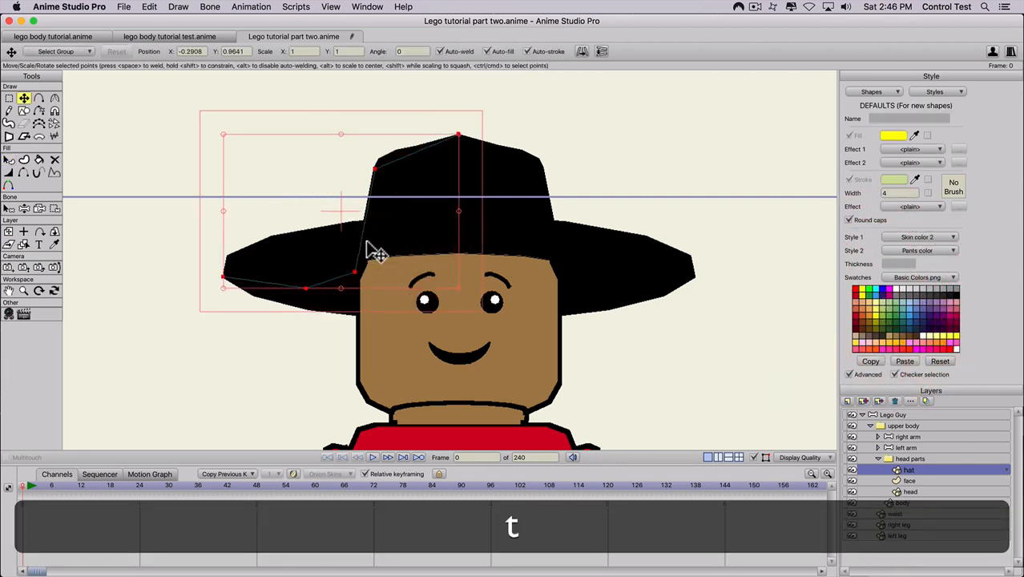
key("q")
left_click(364, 242)
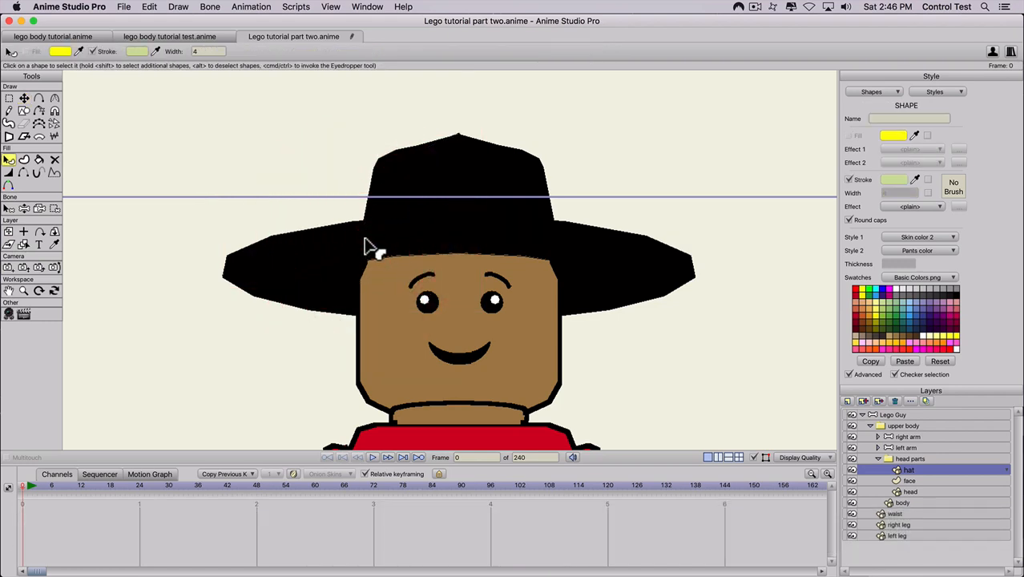
left_click(908, 237)
left_click(911, 240)
left_click(907, 246)
left_click(910, 257)
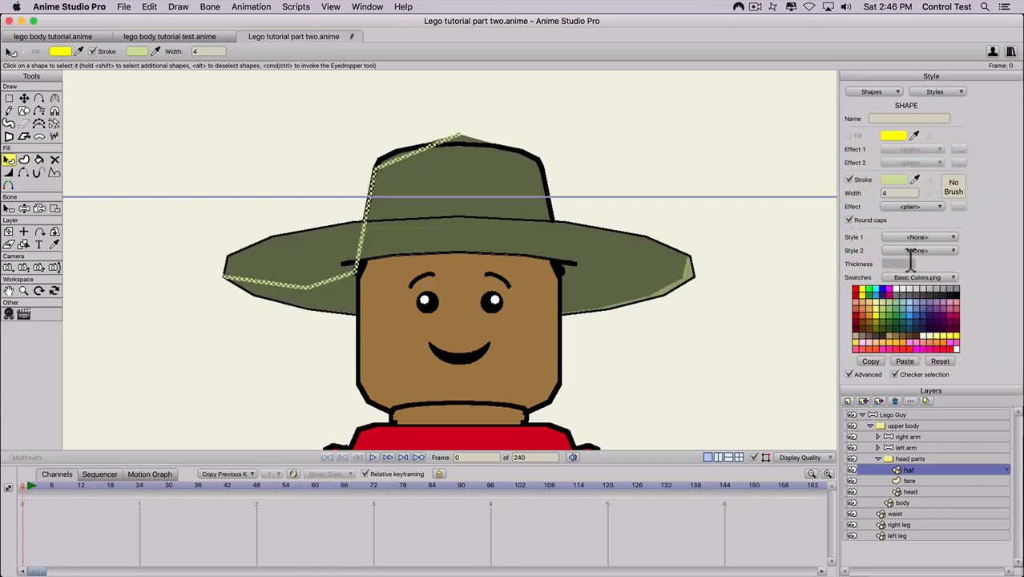
Turn off the Materials edges and set the shading to None in the hat layer's 3D settings
double_click(913, 470)
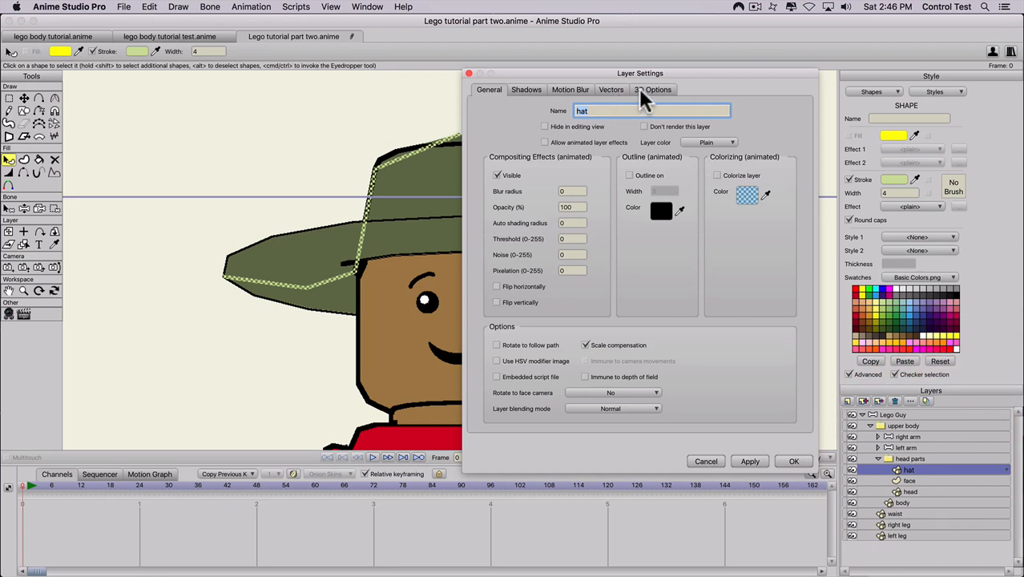
left_click(641, 90)
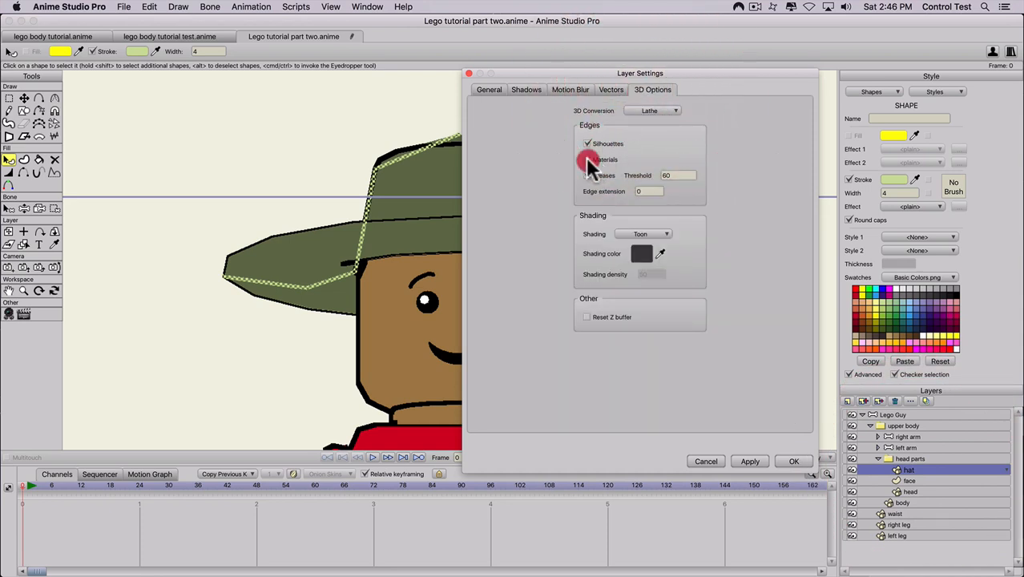
left_click(640, 233)
left_click(630, 242)
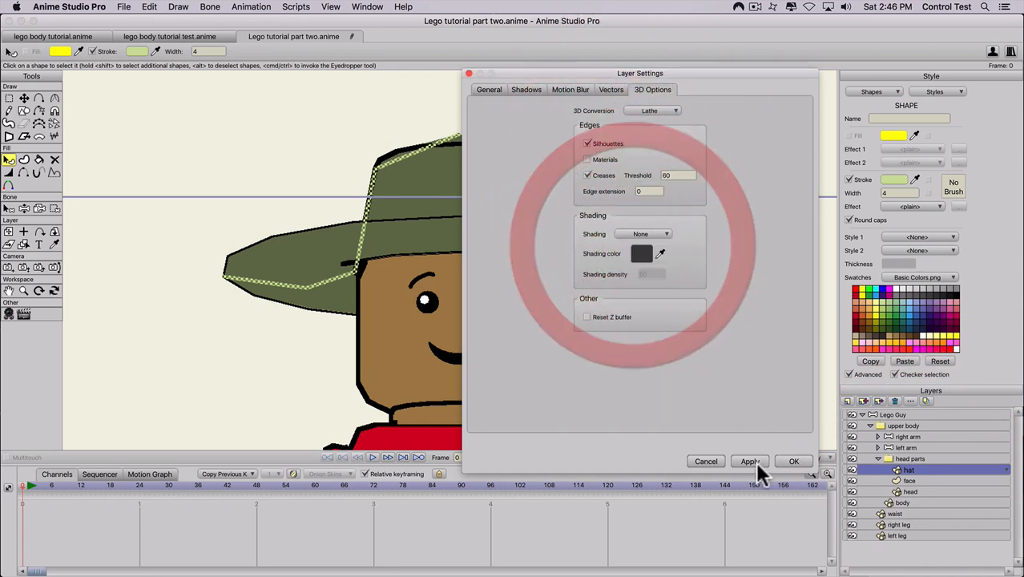
left_click(749, 462)
left_click(792, 462)
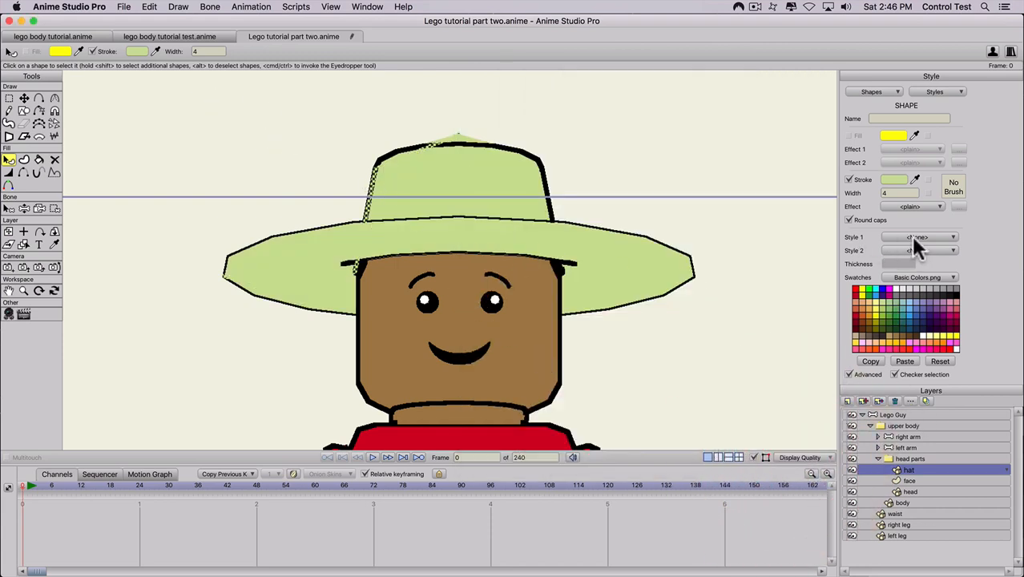
Try to recolor the hat shape by setting its fill to a brown swatch
scroll(453, 210, "down", 5)
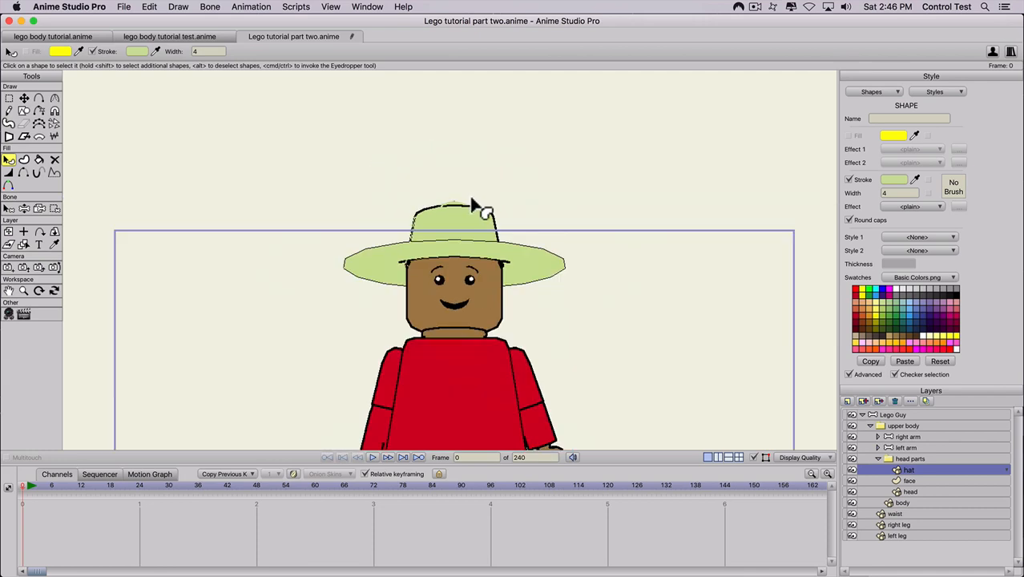
scroll(472, 206, "up", 3)
scroll(454, 200, "up", 2)
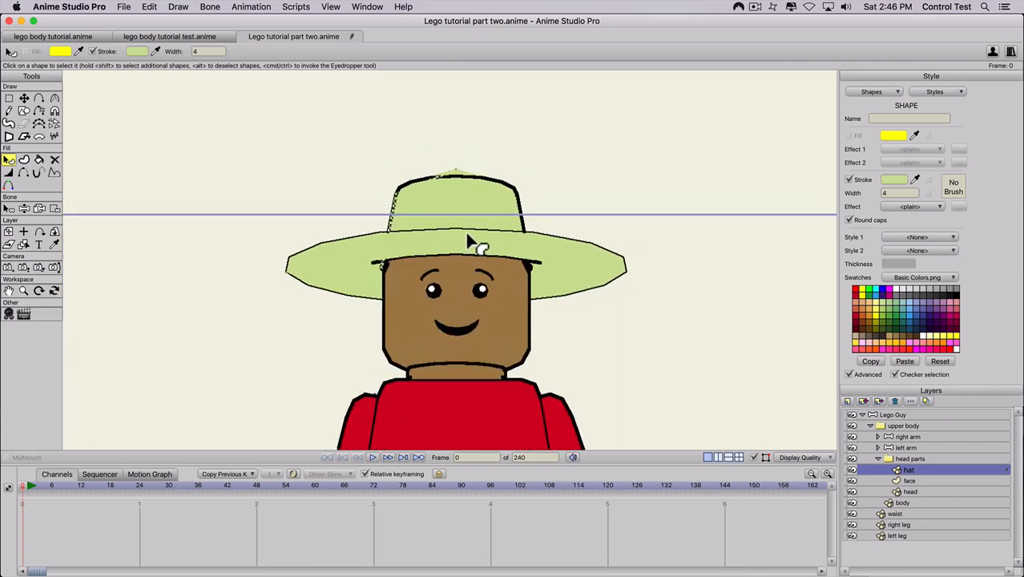
key("q")
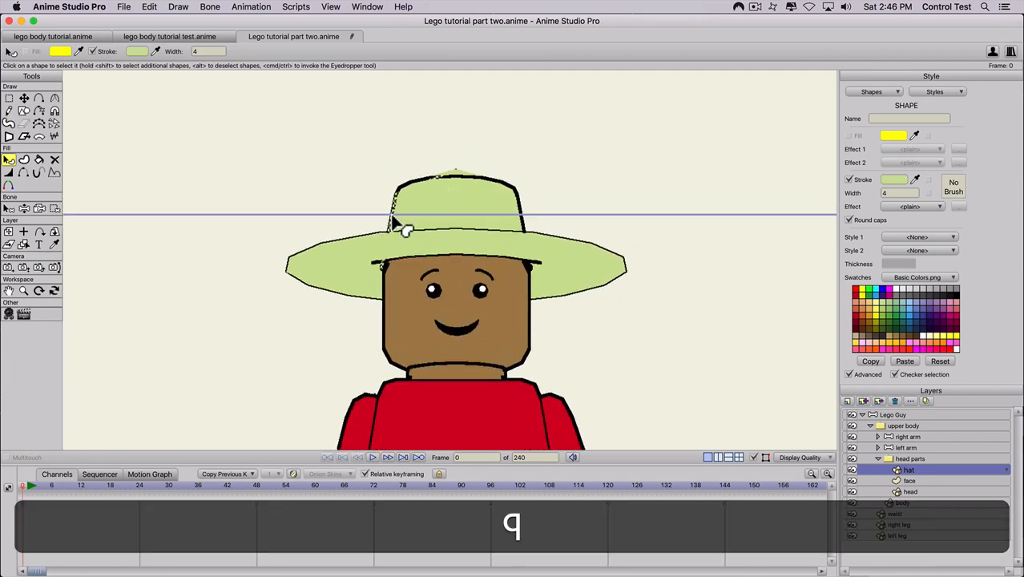
scroll(409, 221, "up", 1)
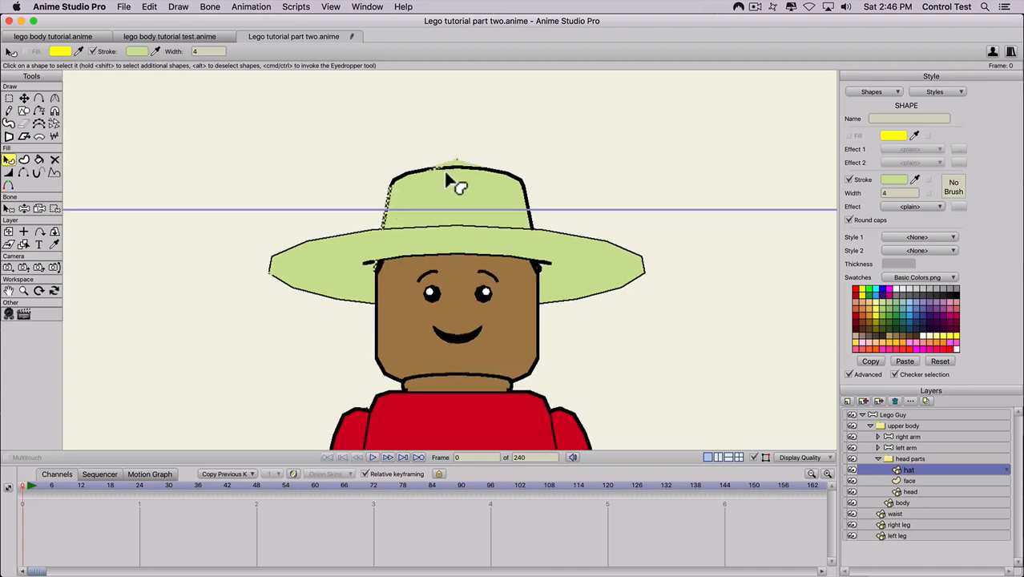
left_click(895, 341)
Set the hat shape's stroke color to a dark brown swatch
key("q")
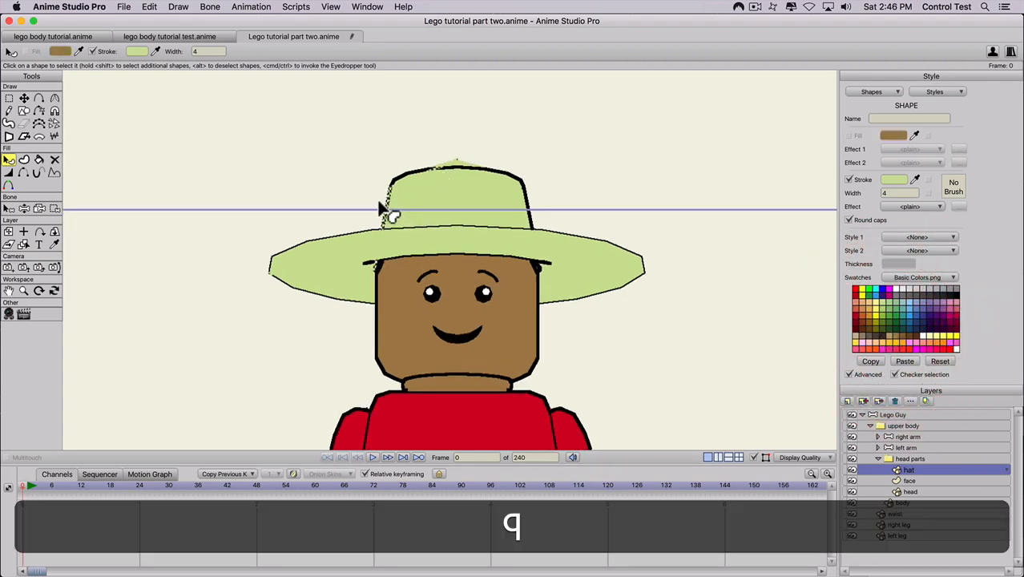
left_click(385, 206)
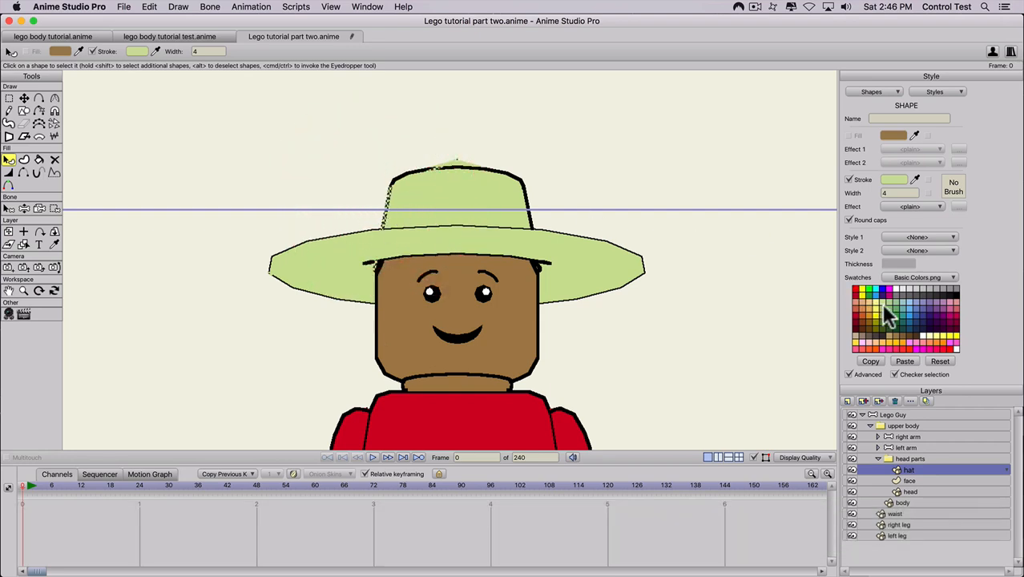
key("shift")
left_click(905, 332, "shift")
left_click(907, 332, "shift")
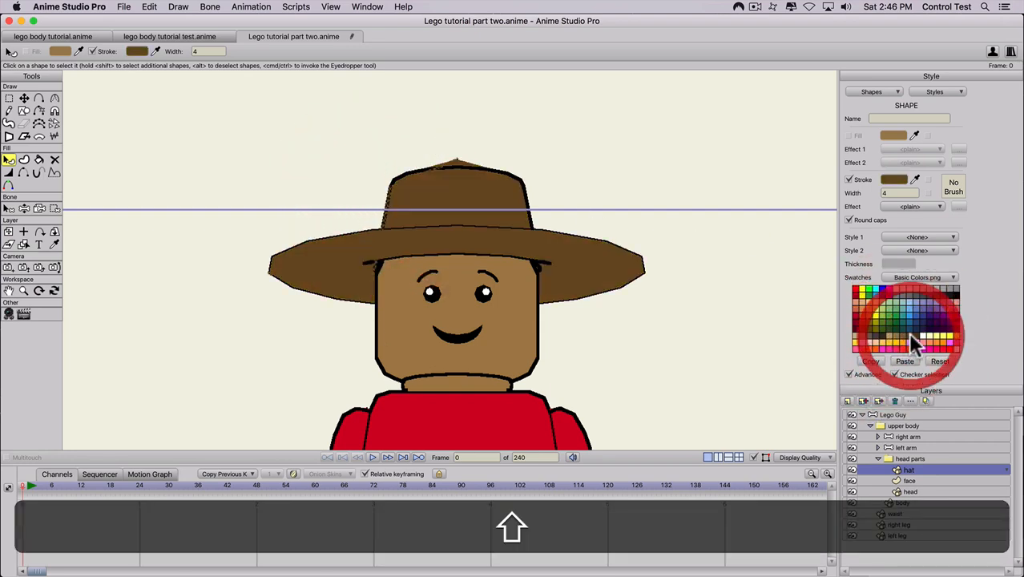
left_click(909, 331, "shift")
left_click(905, 336, "shift")
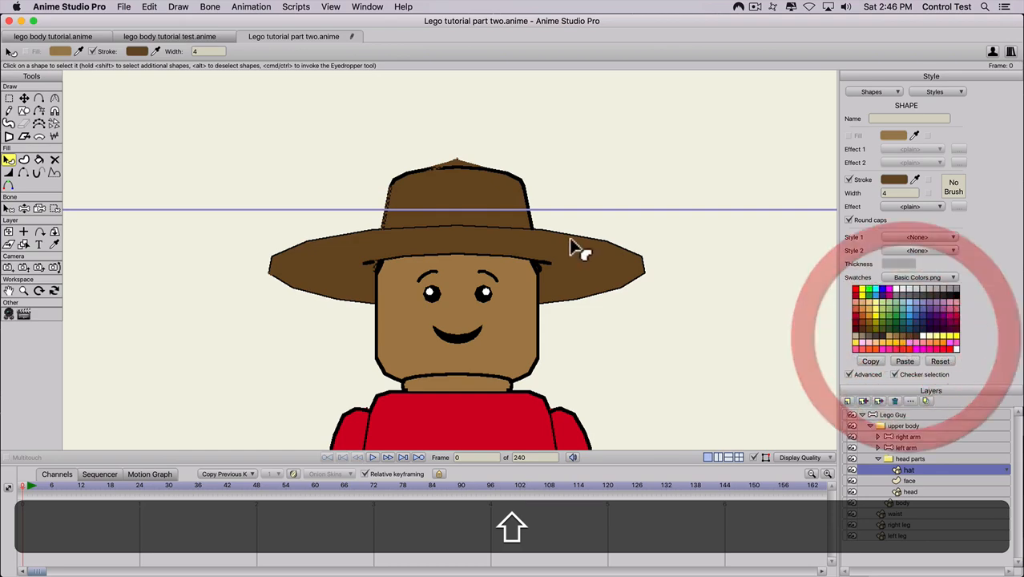
Try rotating the head parts group in 3D to test the hat, and undo the rotation
scroll(571, 237, "down", 6)
key("space")
left_click_drag(531, 233, 383, 199)
scroll(377, 193, "up", 4)
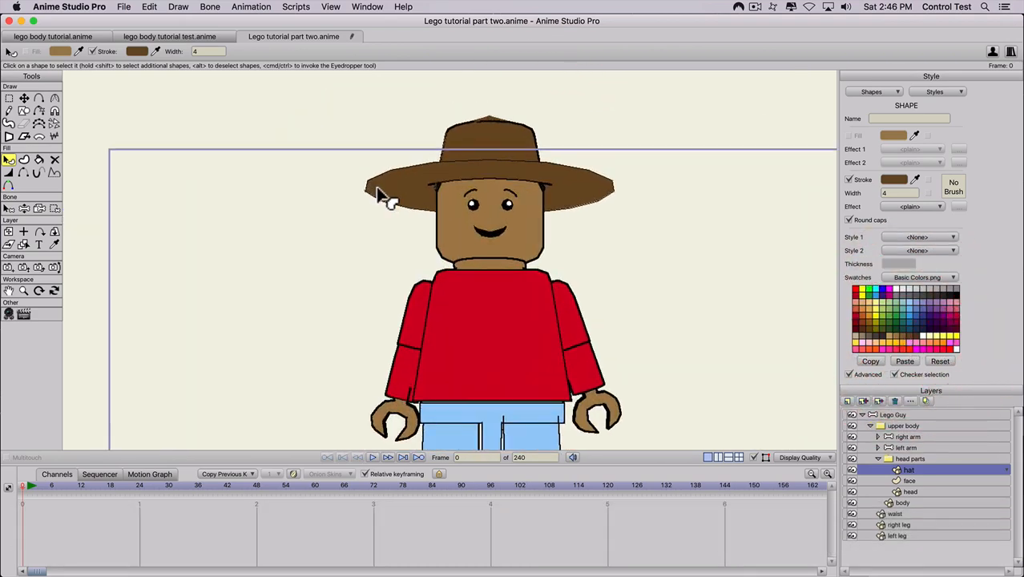
scroll(362, 215, "down", 3)
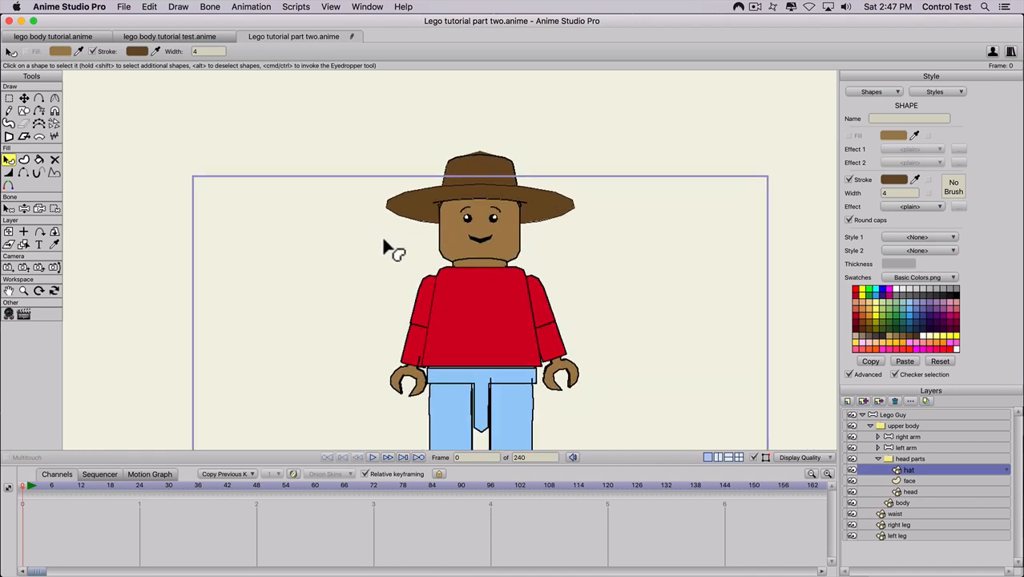
left_click(900, 457)
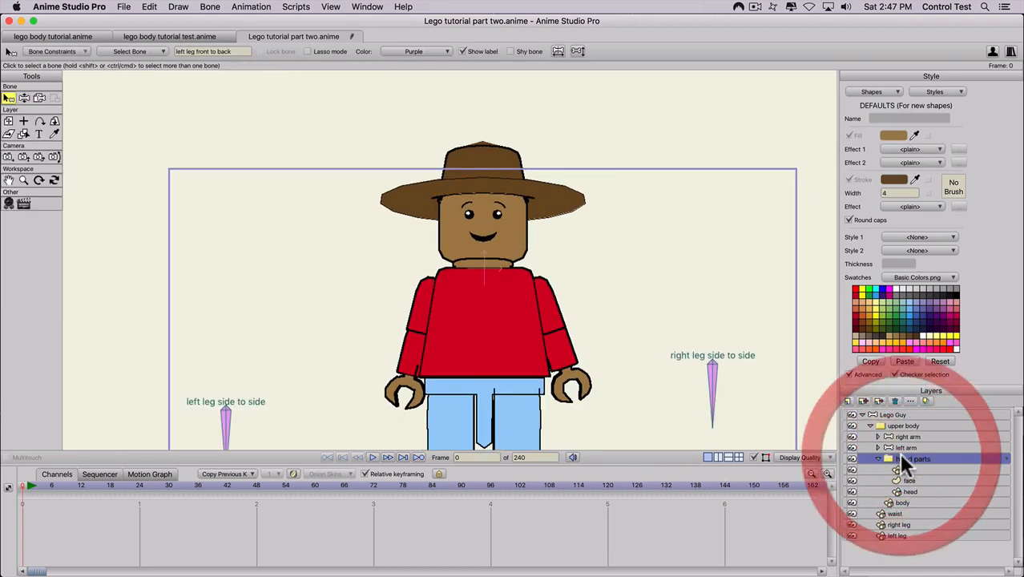
left_click(55, 122)
left_click_drag(319, 217, 365, 238)
key("super+z")
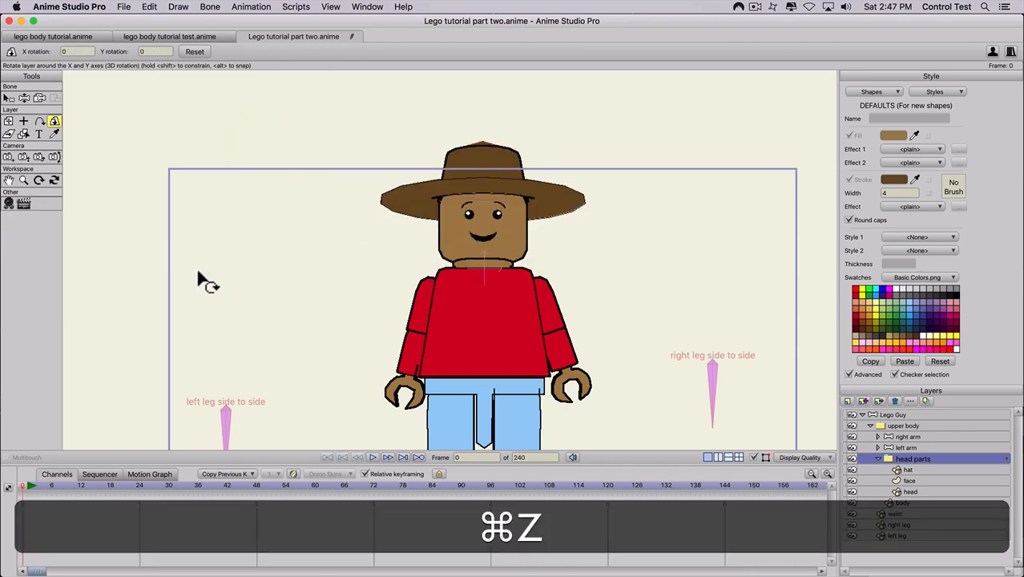
scroll(512, 120, "up", 2)
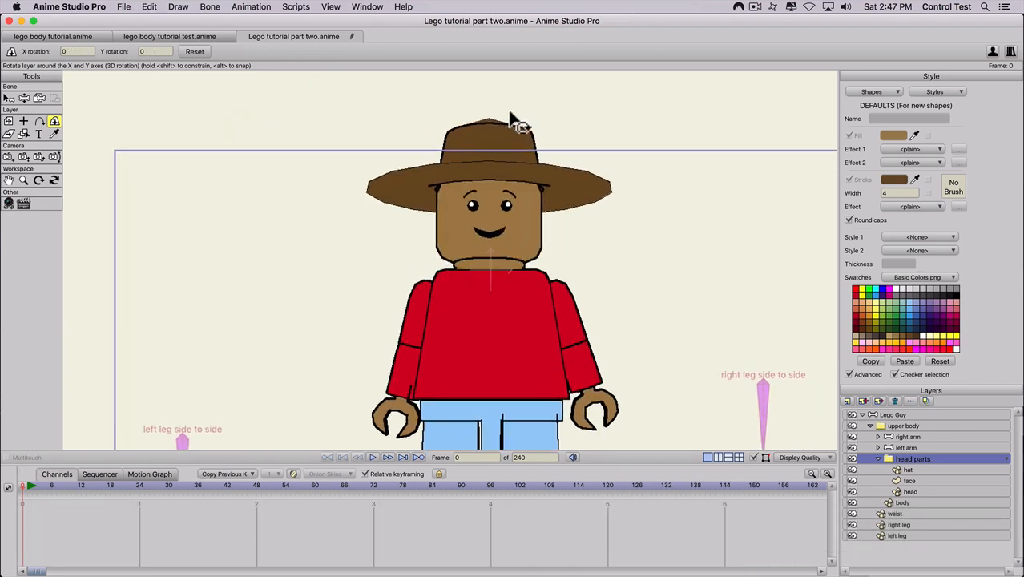
left_click_drag(303, 190, 320, 247)
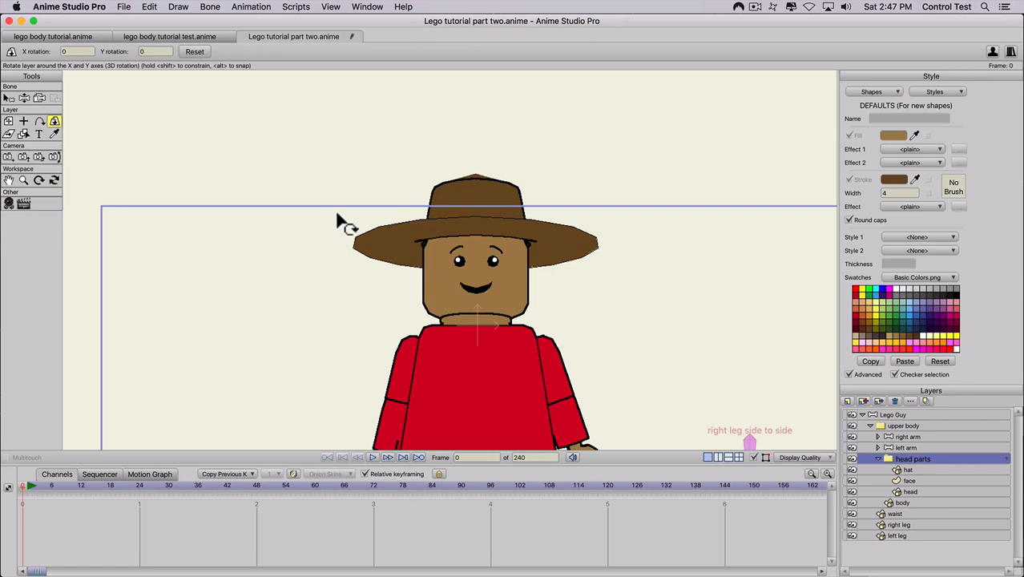
Reshape the hat layer's profile by pulling the crown and brim points in toward the head and deleting the outer brim point
left_click(907, 469)
key("t")
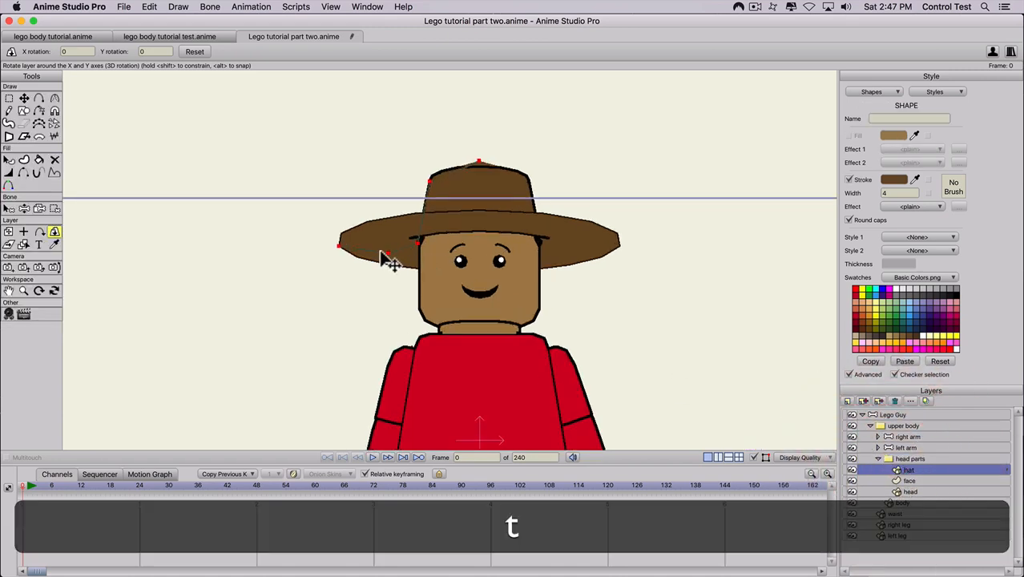
left_click_drag(332, 149, 413, 198)
left_click(416, 242)
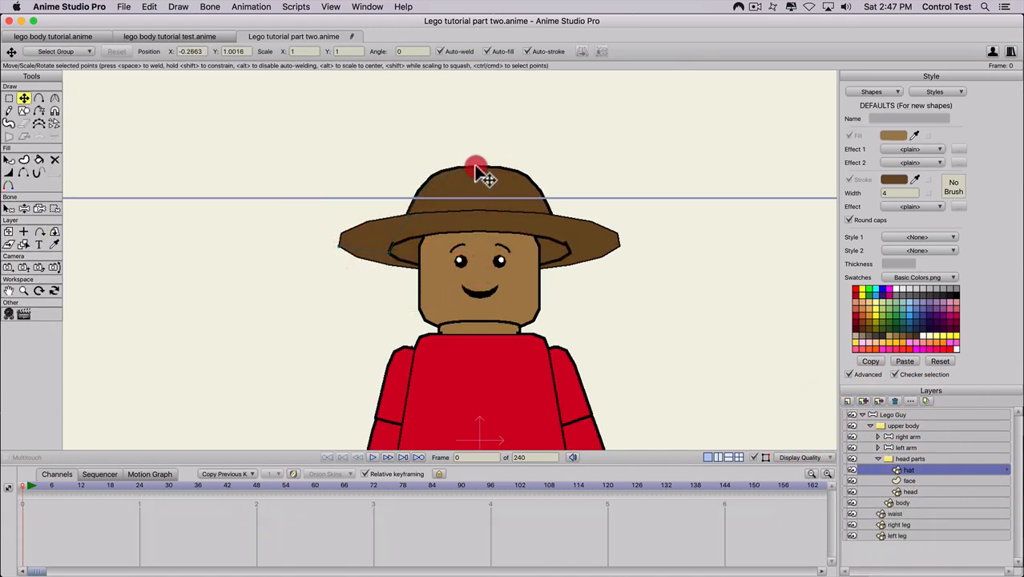
left_click(478, 167, "shift")
mouse_move(390, 252)
left_mouse_down()
mouse_move(419, 211)
mouse_move(422, 238)
mouse_move(344, 240)
mouse_move(420, 251)
mouse_move(409, 254)
left_mouse_up()
left_click(407, 246)
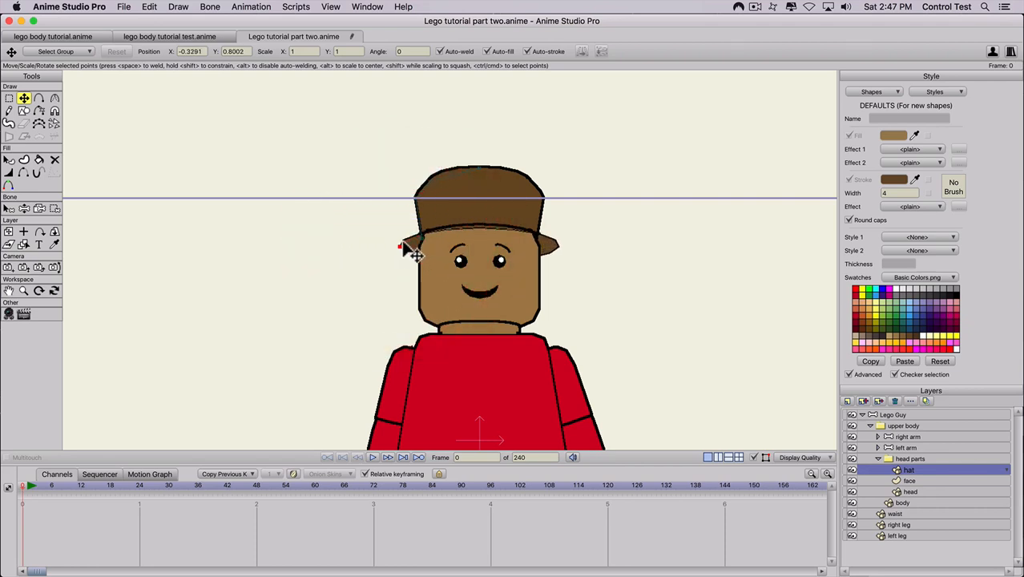
key("BackSpace")
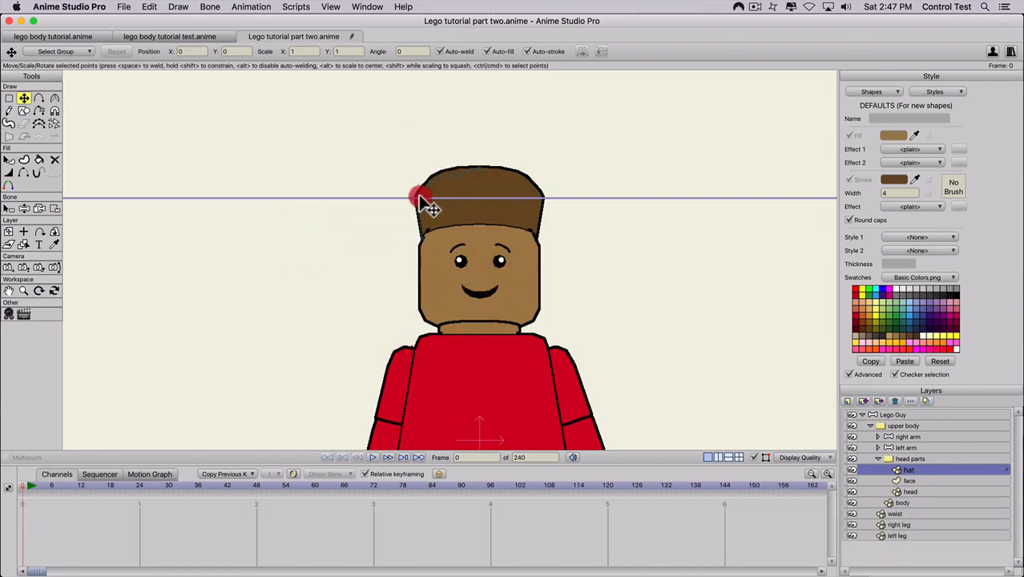
Fine-tune the hat profile's crown and lower-edge points into a close-fitting cap with a low, rounded top
left_click_drag(420, 197, 423, 197)
mouse_move(481, 167)
left_mouse_down()
mouse_move(475, 193)
mouse_move(480, 176)
mouse_move(430, 190)
mouse_move(478, 185)
left_mouse_up()
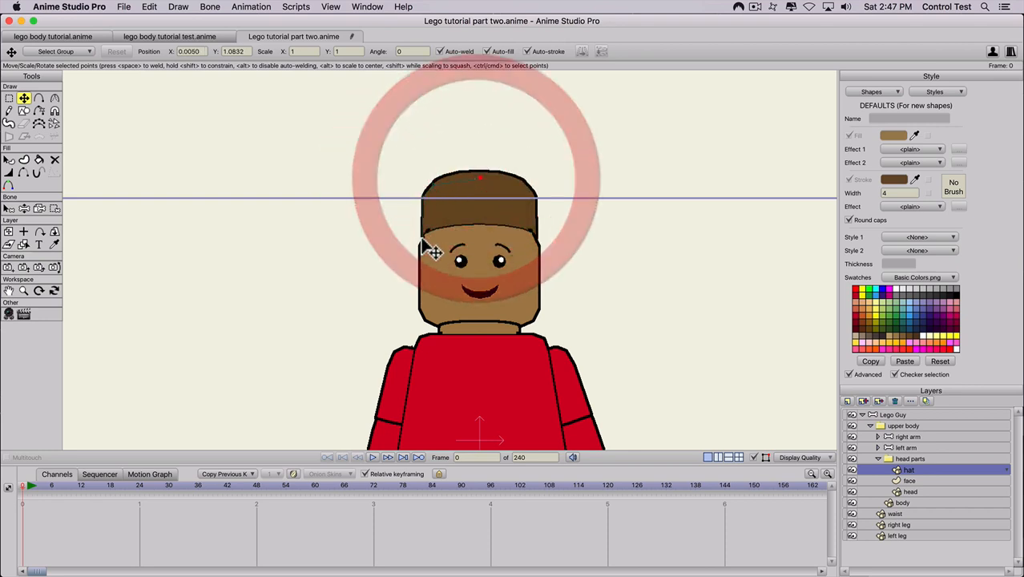
left_click_drag(420, 237, 414, 245)
left_click_drag(420, 206, 436, 174)
scroll(308, 253, "down", 2)
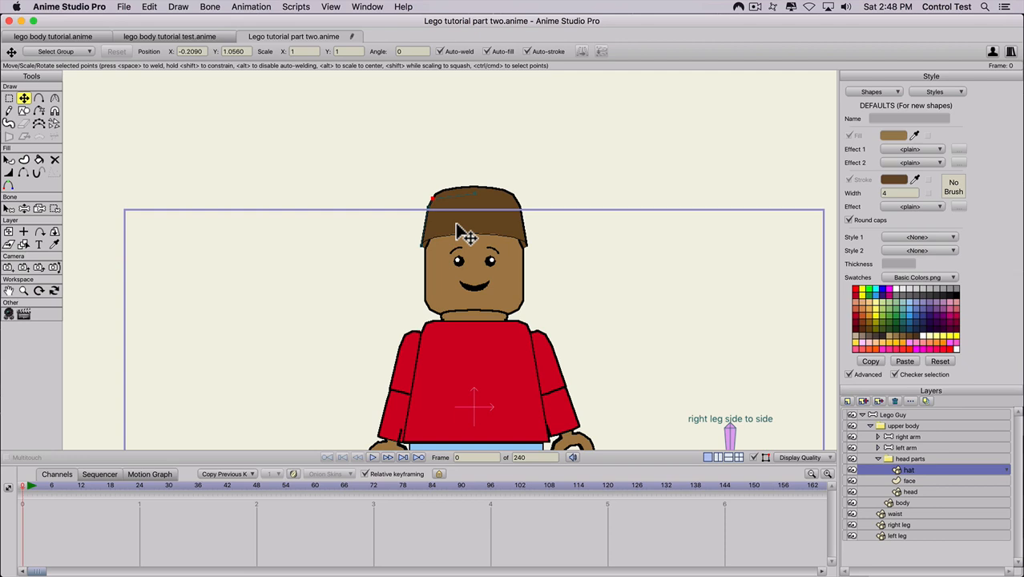
Recolor the cap by setting the hat shape's stroke to a red swatch
key("q")
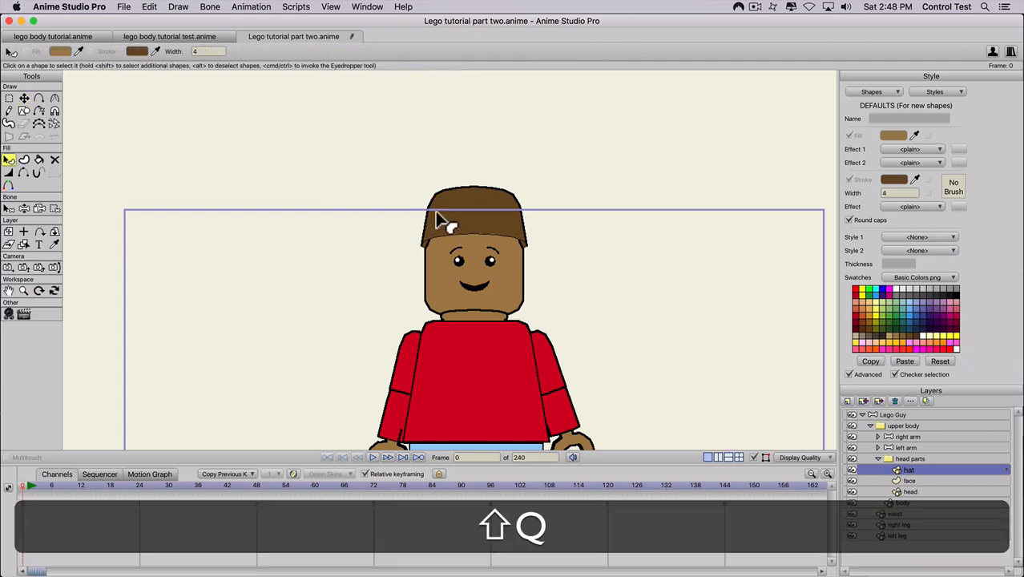
left_click(429, 213, "shift")
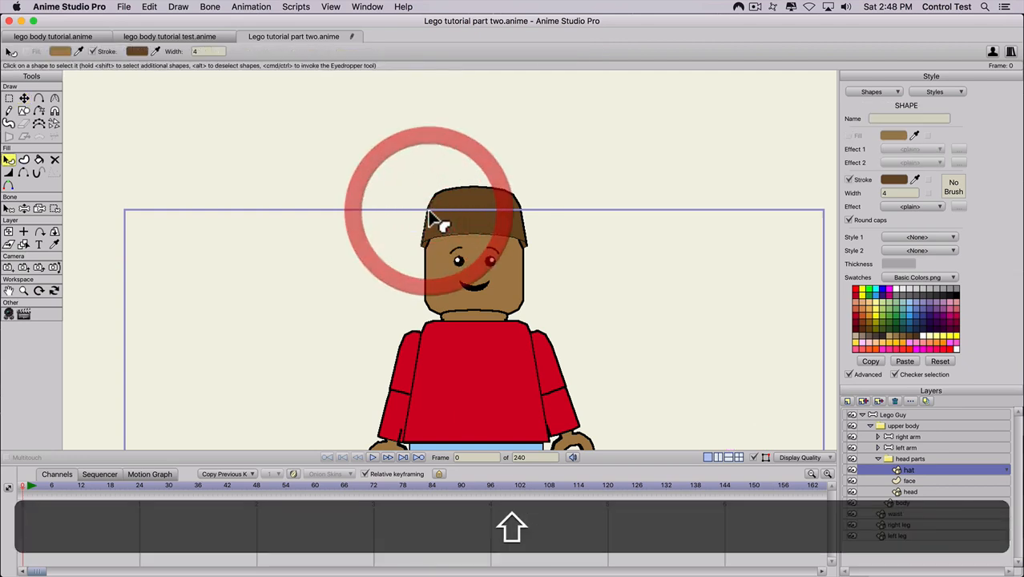
left_click(854, 312)
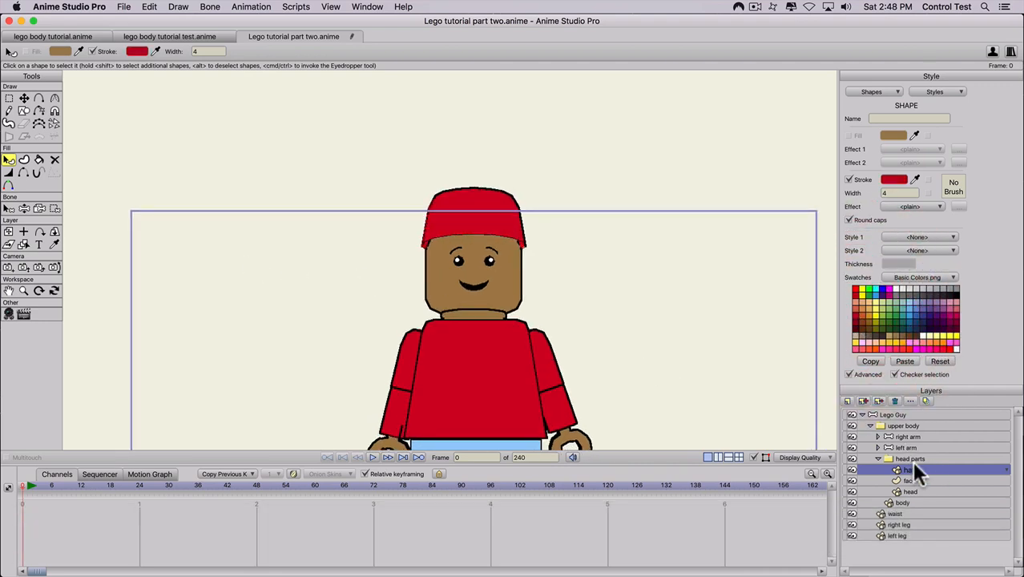
Try rotating the head parts group in 3D to check the red cap, and undo the last rotation
left_click(893, 458)
left_click(54, 121)
left_click_drag(376, 256, 759, 248)
left_click_drag(494, 226, 327, 261)
key("super+z")
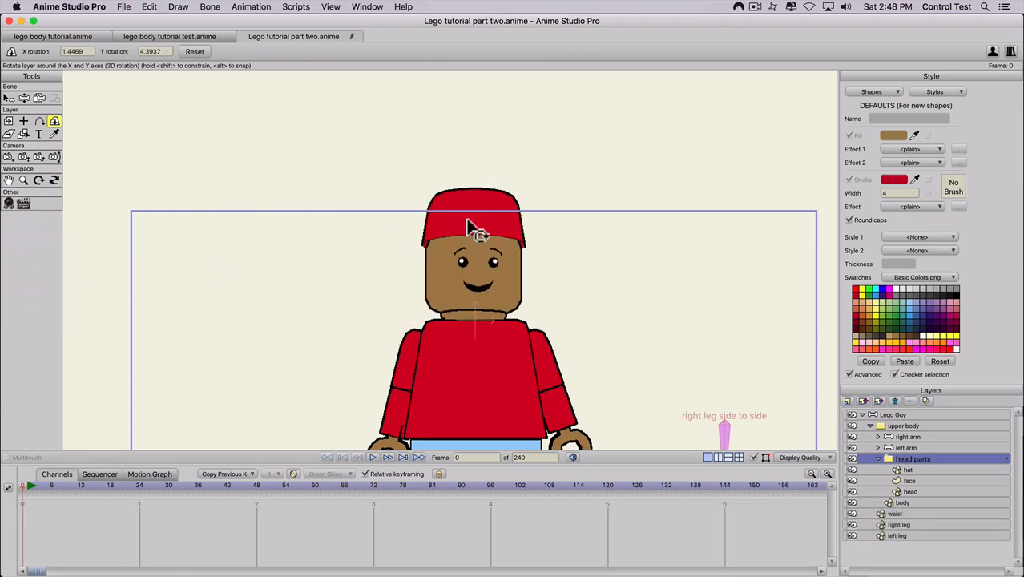
Add a vector layer named "baseball cap bill" and place it inside the head parts group above the hat layer
left_click(843, 399)
left_click(848, 408)
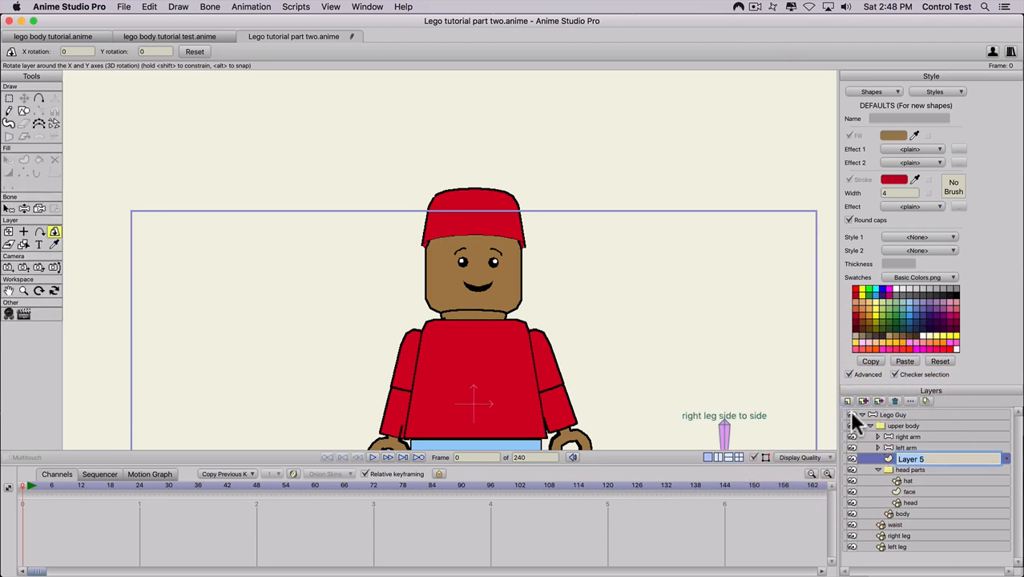
type("base")
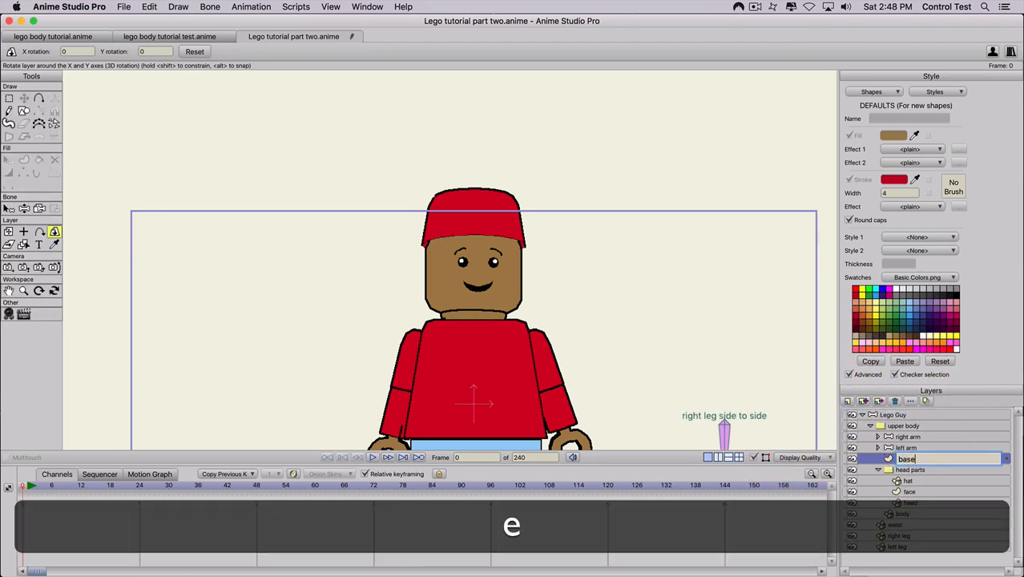
type("bal ca")
key("BackSpace")
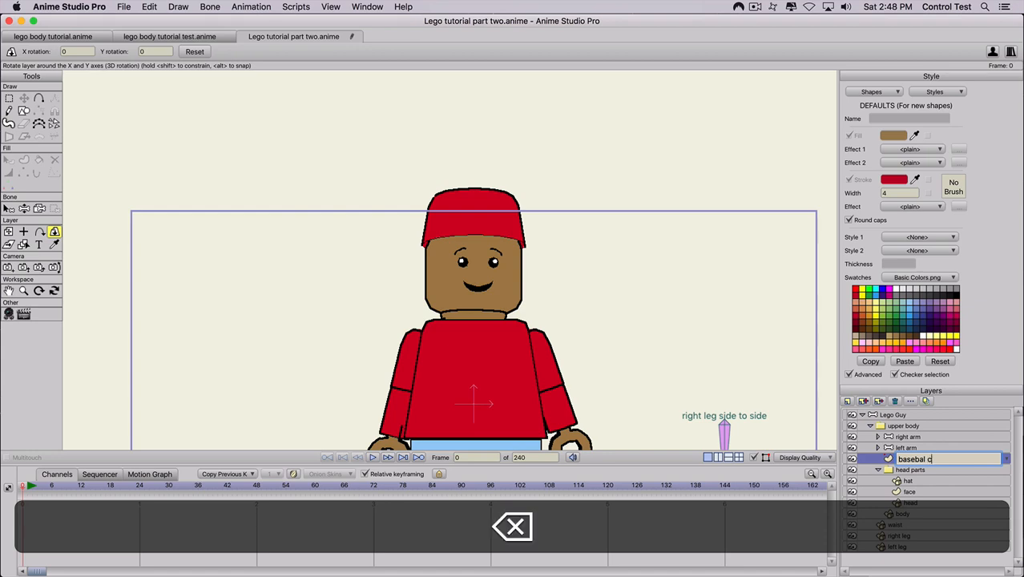
type("l ")
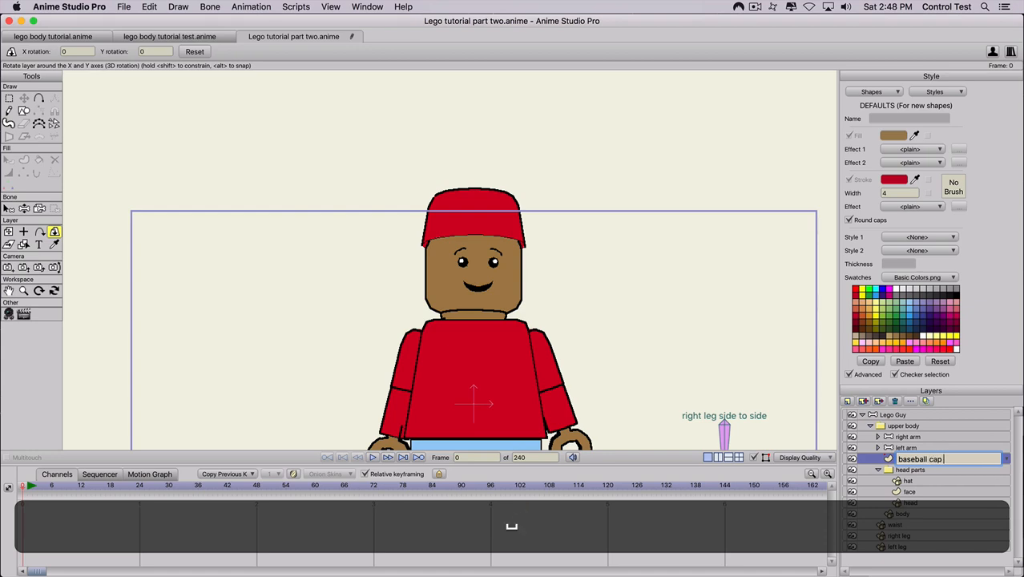
type("cap bill")
key("Return")
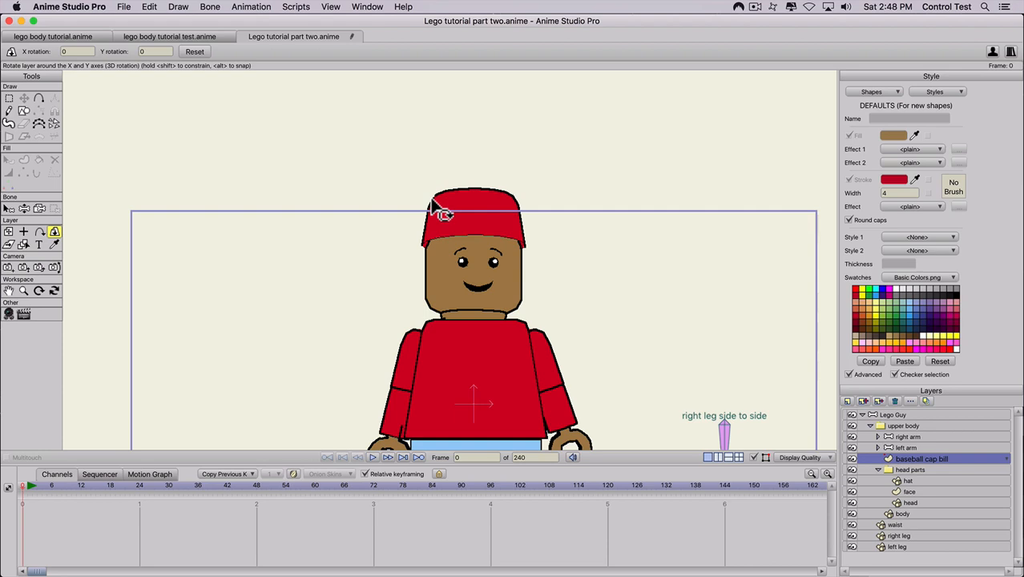
key("a")
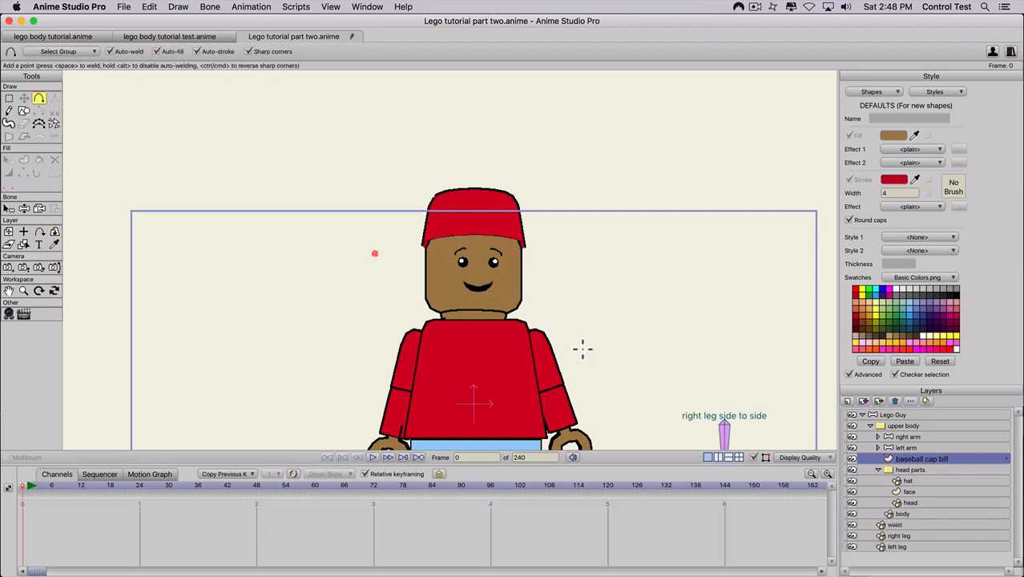
left_click_drag(944, 467, 941, 478)
Draw a closed five-point outline with a peaked top over the cap, and move it beside the head
key("a")
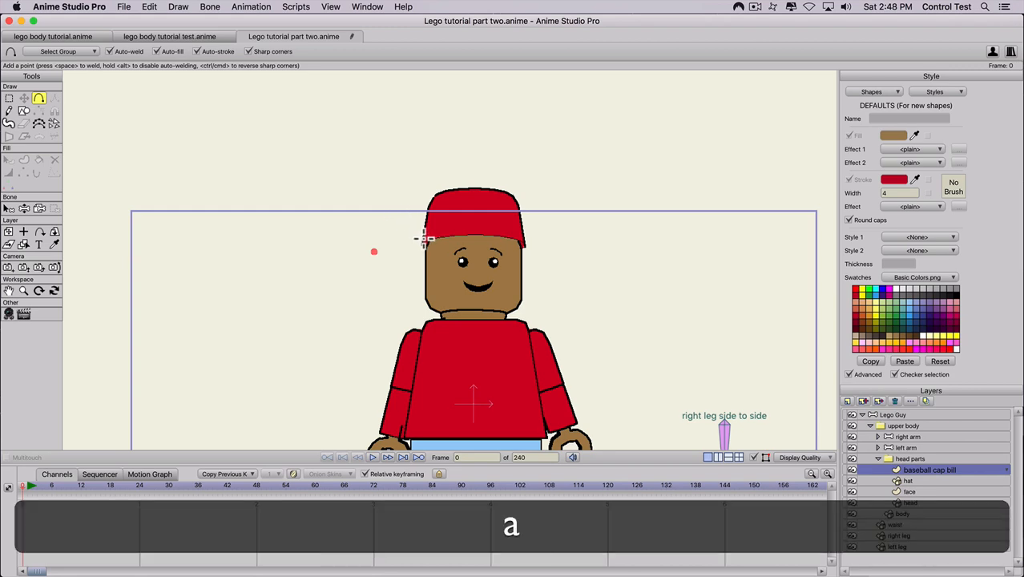
mouse_move(424, 237)
left_mouse_down()
mouse_move(425, 176)
mouse_move(424, 195)
mouse_move(464, 169)
mouse_move(519, 196)
left_mouse_up()
key("shift")
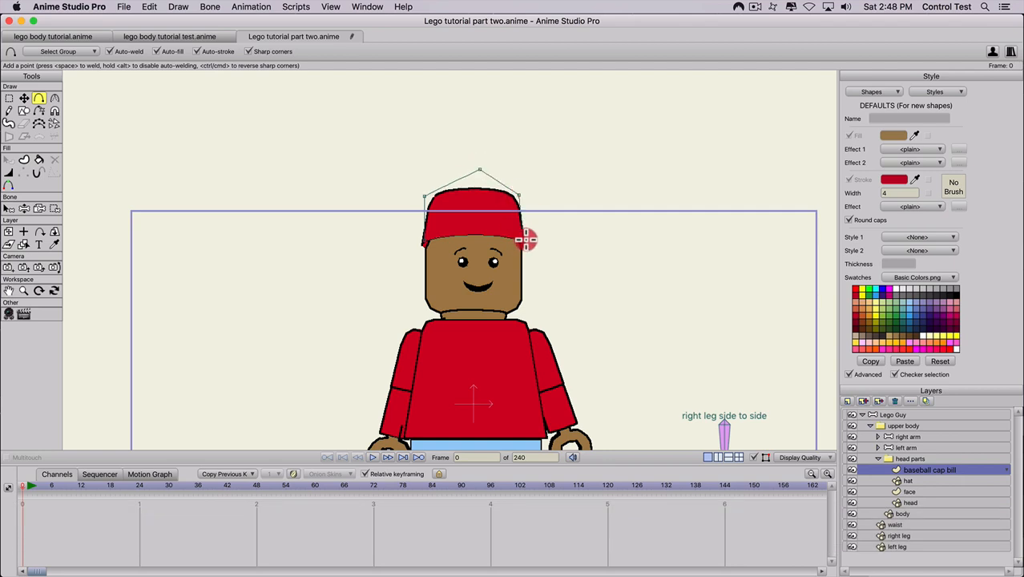
key("shift")
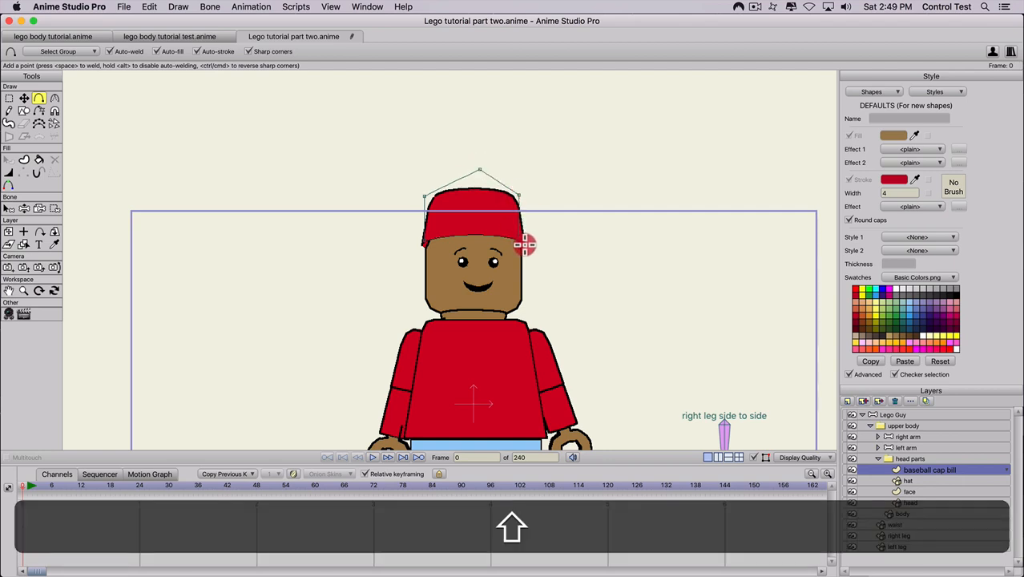
left_click_drag(524, 244, 352, 222)
key("shift+t")
key("t")
Fill the bill shape with the red sampled from the cap
key("q")
left_click(350, 224)
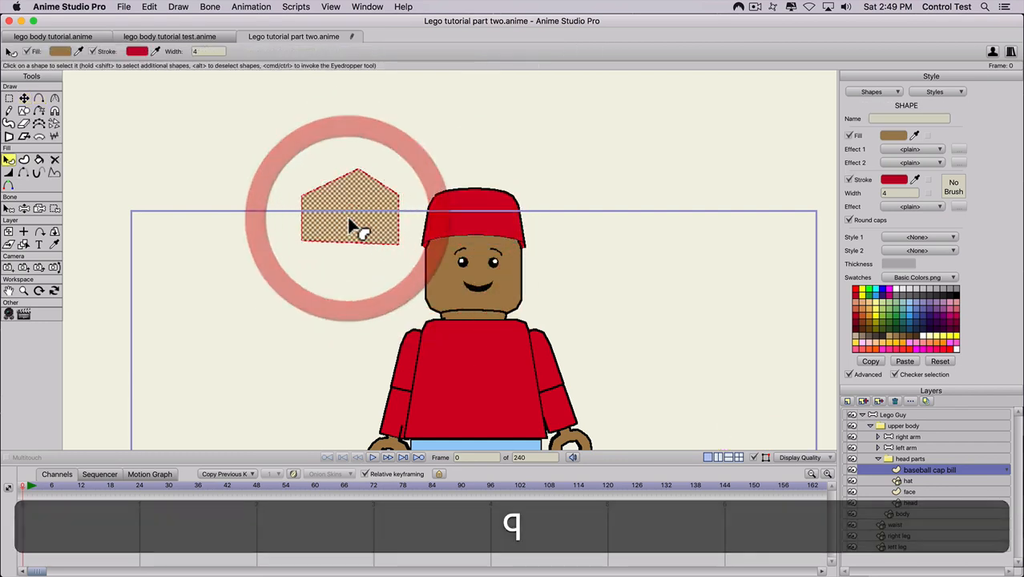
left_click(915, 136)
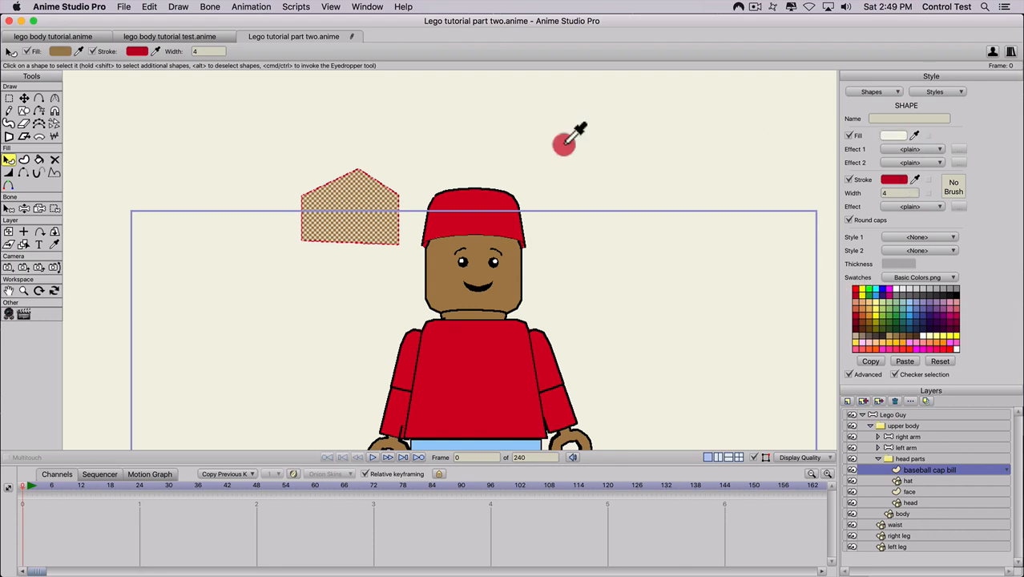
left_click(453, 204)
Round the top of the bill shape by raising its peak point's curvature to about 0.76
key("t")
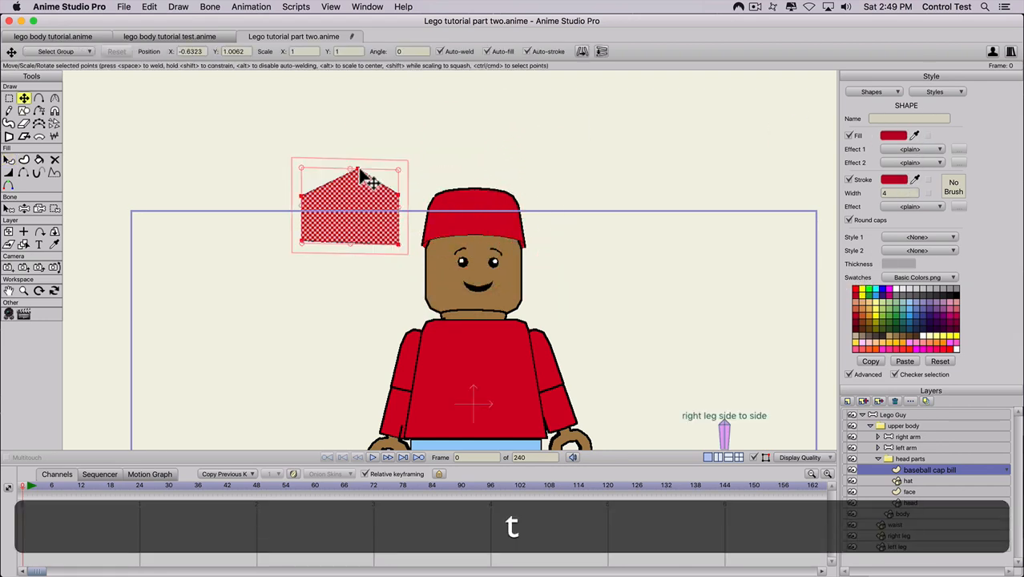
left_click(357, 169)
key("c")
left_click_drag(431, 173, 953, 231)
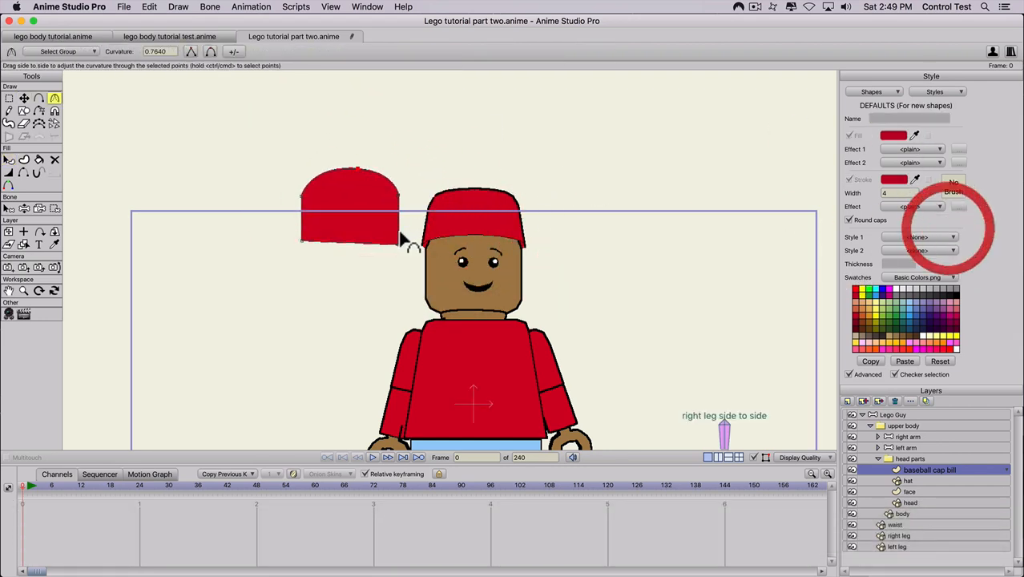
Narrow the bill shape and even out its sides by repositioning its side, corner and top points
key("t")
left_click_drag(412, 206, 398, 200)
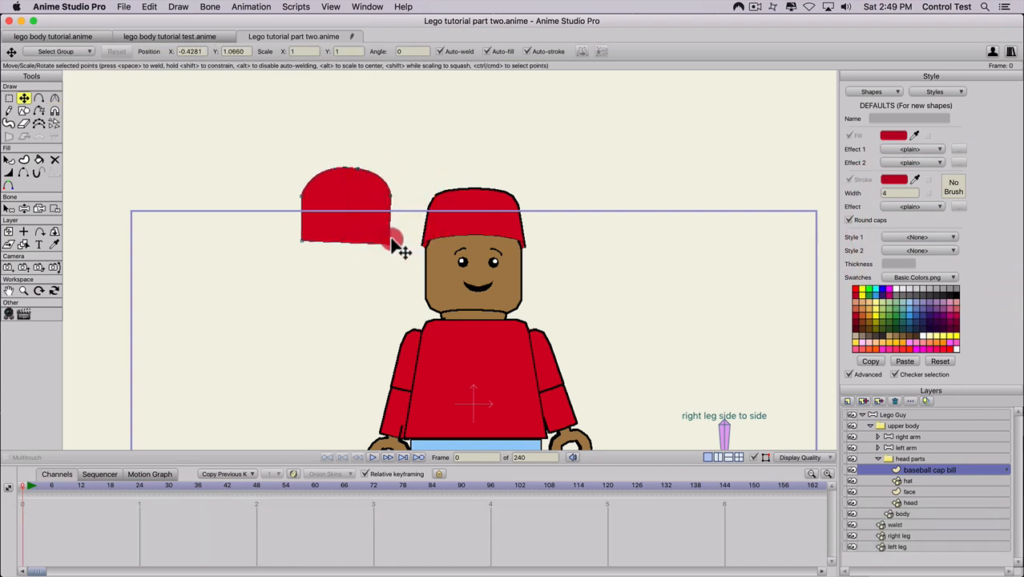
left_click_drag(398, 243, 390, 244)
left_click(304, 242)
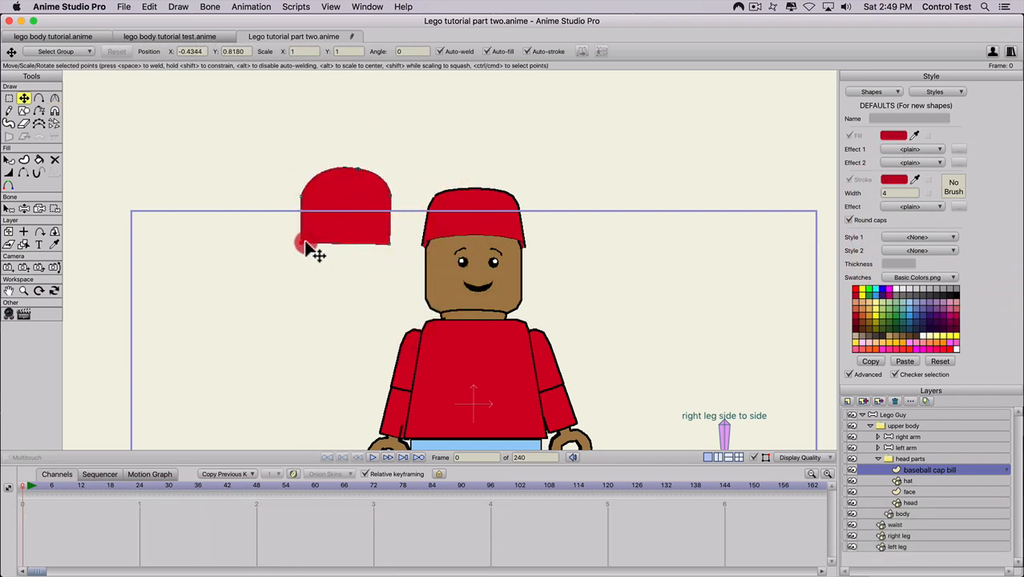
left_click(308, 202)
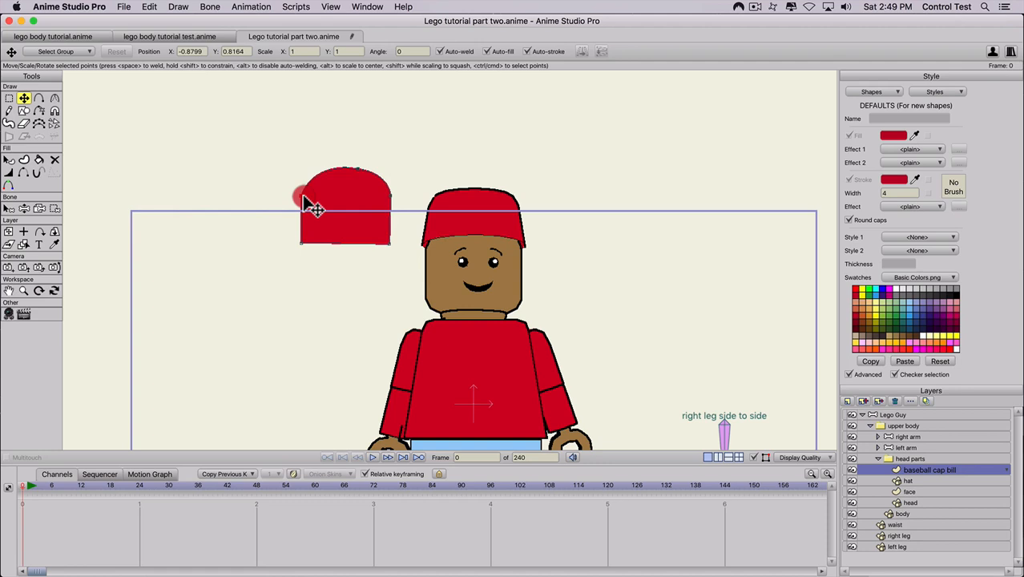
left_click(344, 166)
Arch the bill's lower edge upward with an added midpoint, and move the whole bill onto the front of the cap
key("a")
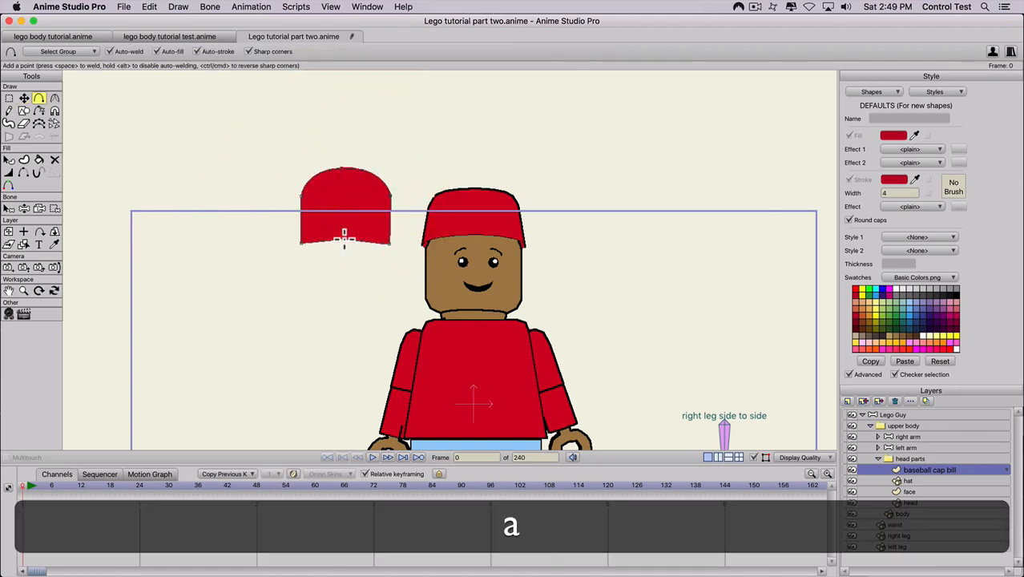
key("c")
left_click(554, 240)
key("t")
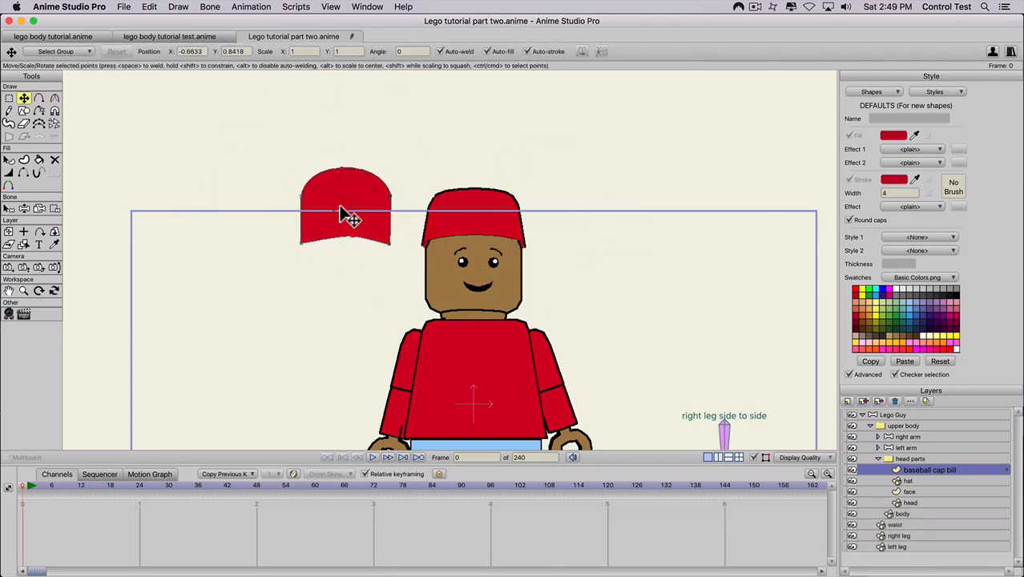
key("t")
left_click_drag(340, 206, 469, 207)
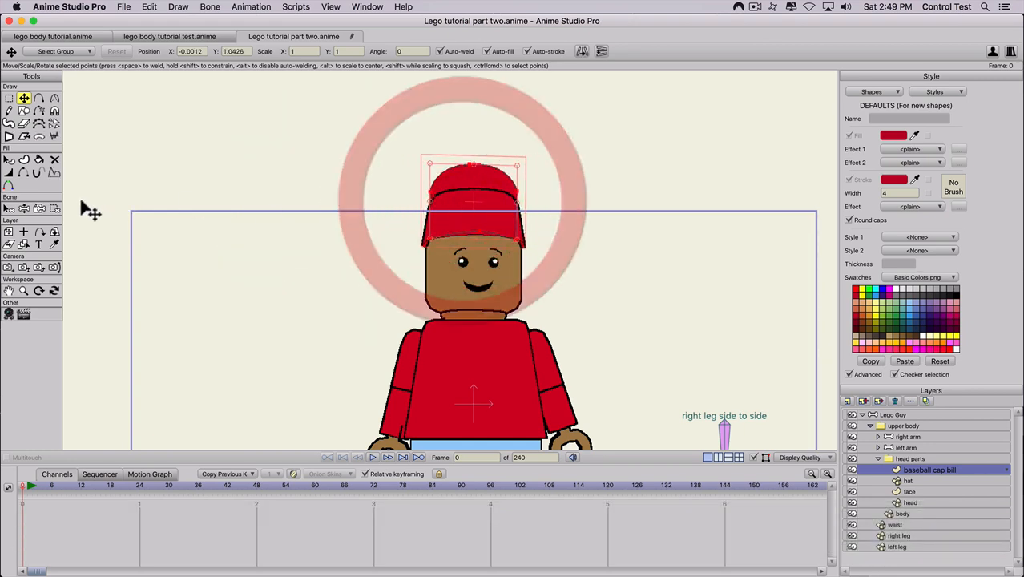
Place the baseball cap bill layer's origin at the middle of the bill's lower edge
left_click(25, 232)
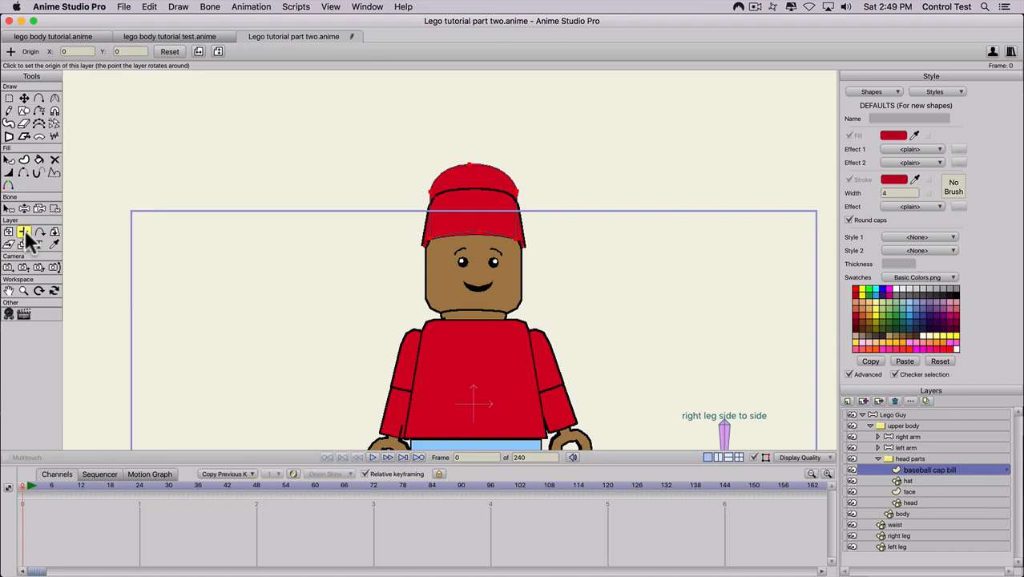
left_click(476, 233)
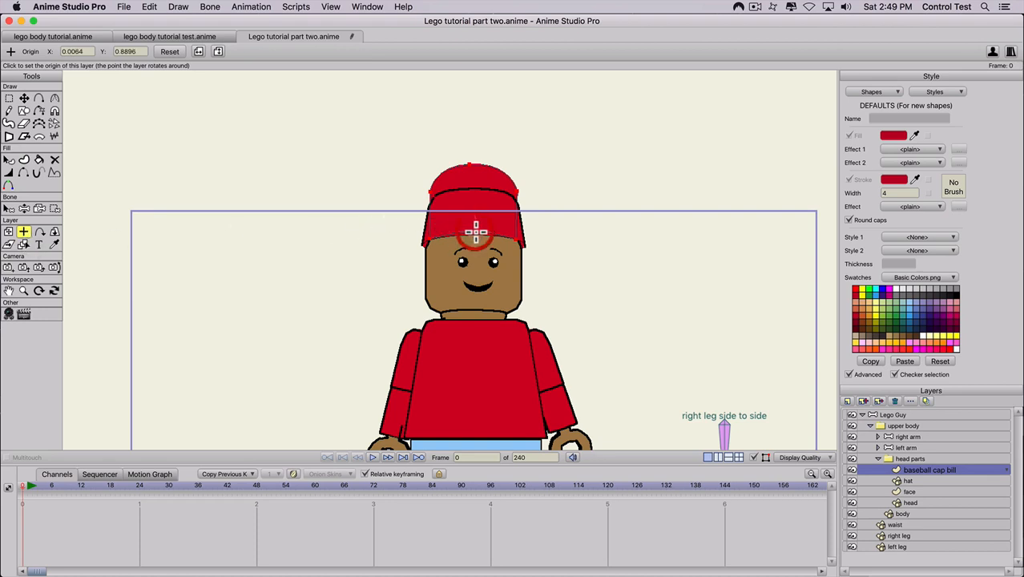
left_click(8, 231)
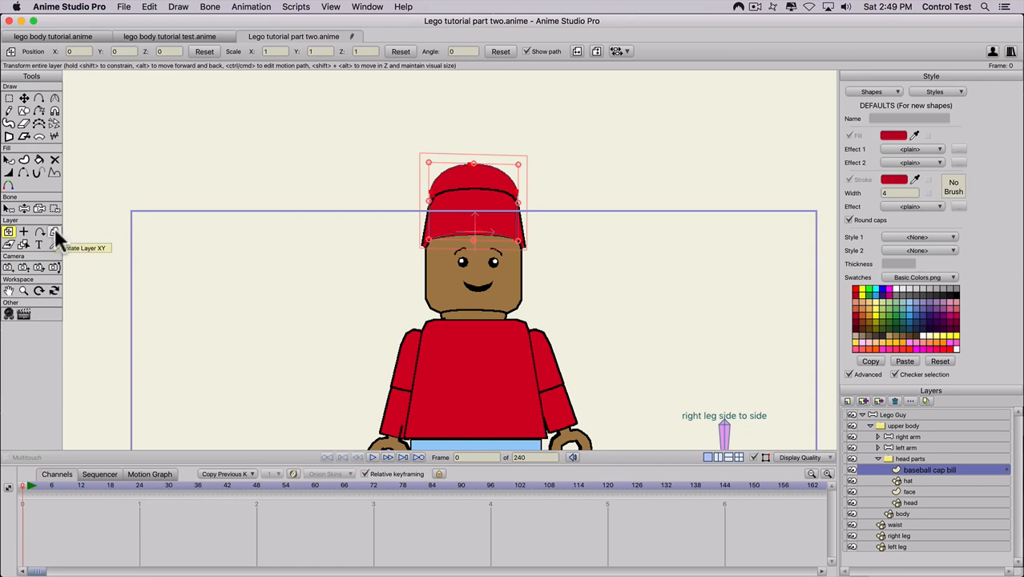
left_click(54, 231)
left_click(9, 232)
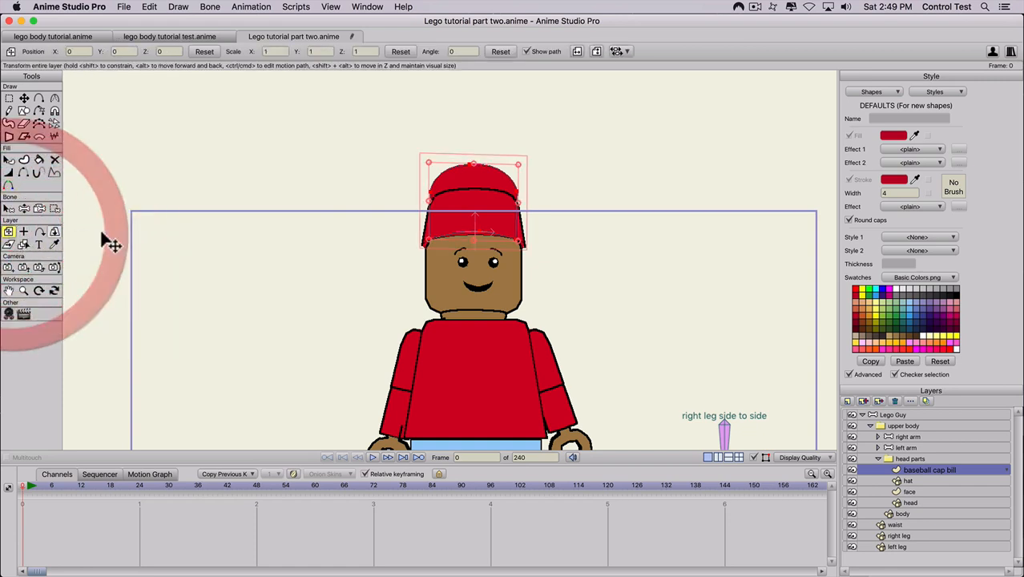
Tip the bill layer forward in 3D by rotating it about 91 degrees around its X axis
left_click(53, 231)
left_click_drag(451, 225, 450, 418)
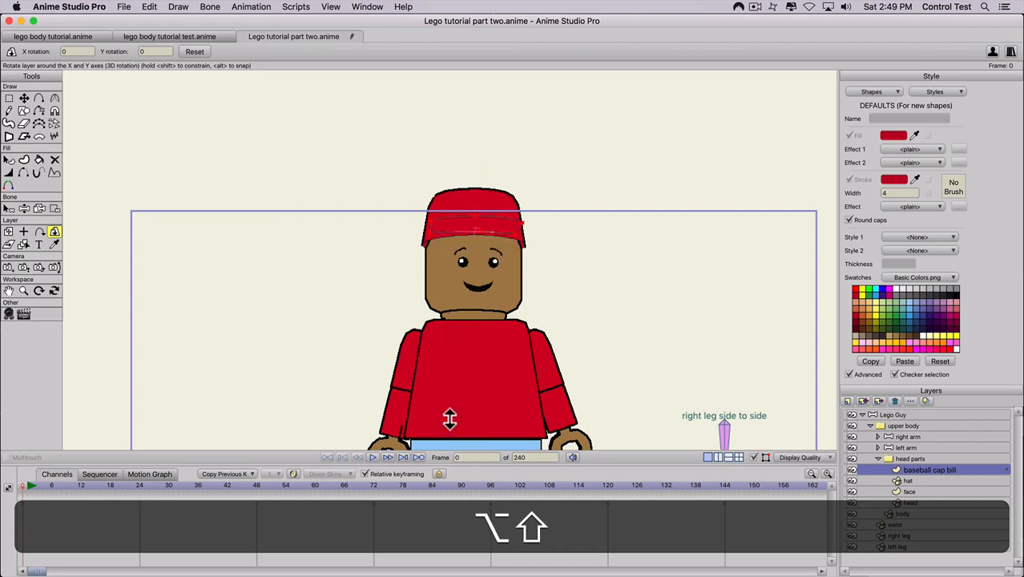
left_click_drag(429, 343, 409, 171)
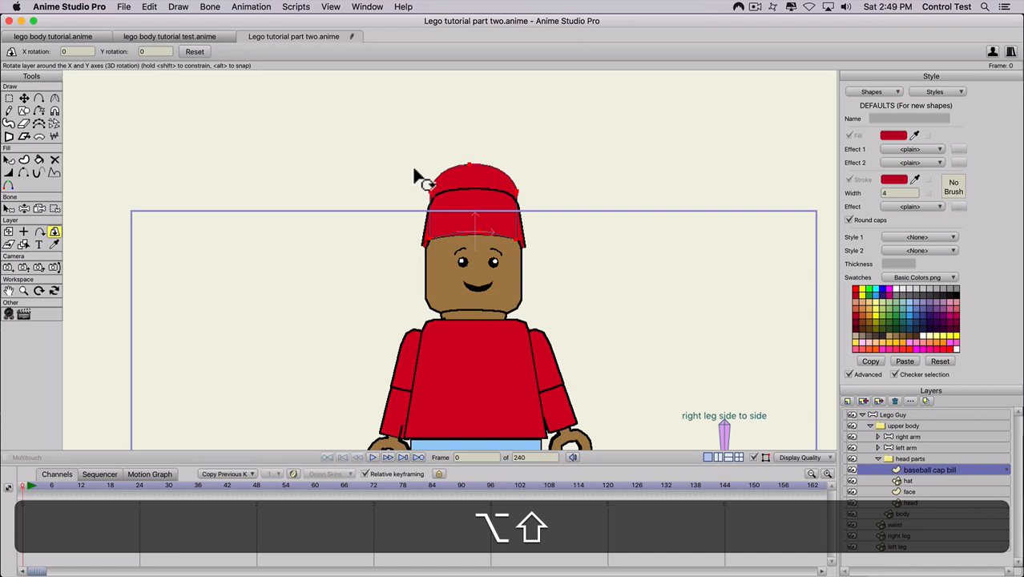
left_click_drag(429, 192, 424, 343)
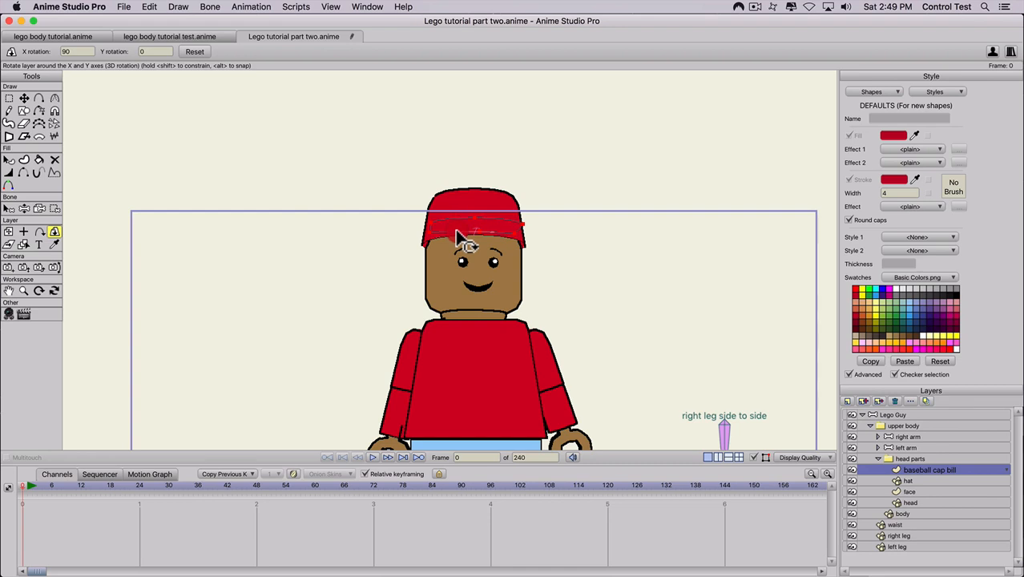
left_click(457, 233, "alt+shift")
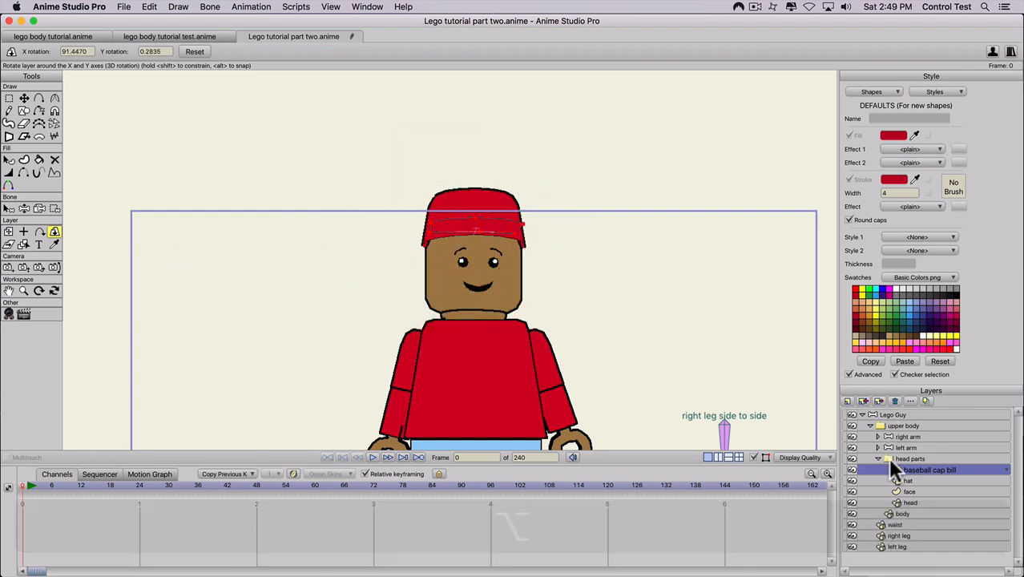
Rotate the head parts group 90 degrees around Y to check the bill from the side
left_click(891, 458)
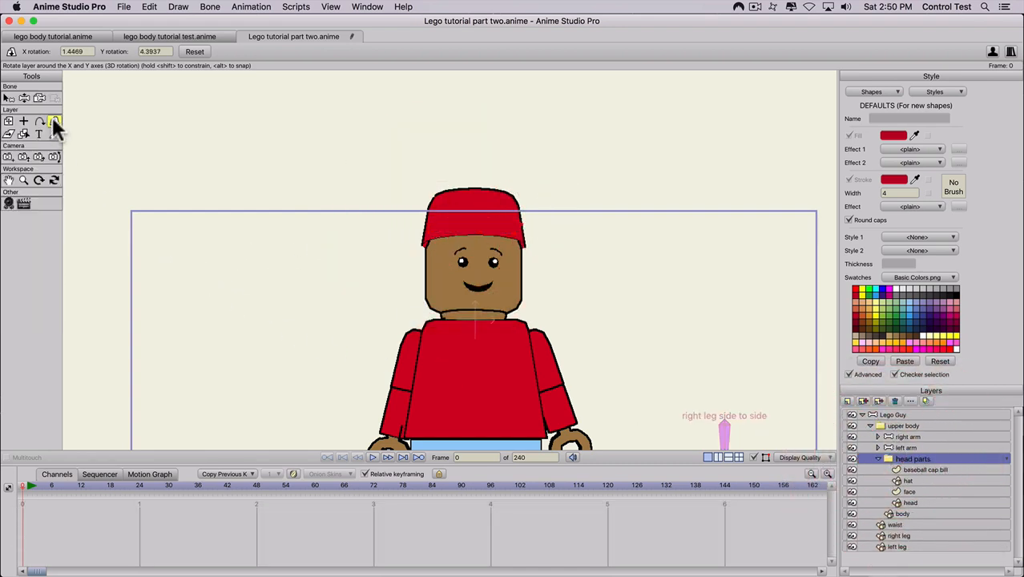
left_click_drag(323, 269, 539, 288)
left_click_drag(480, 235, 561, 302)
left_click(9, 122)
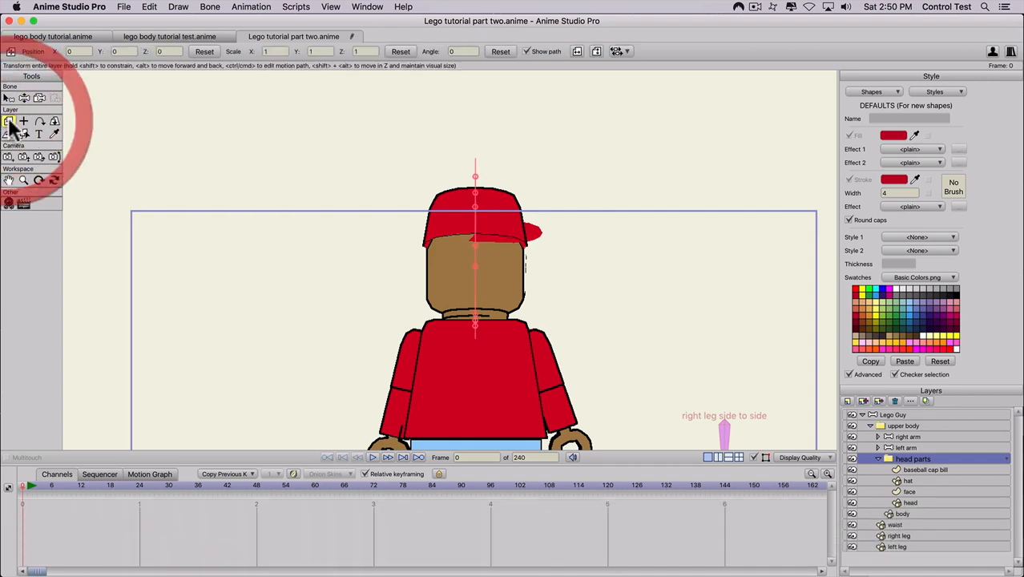
left_click(165, 51)
type(".05")
key("Return")
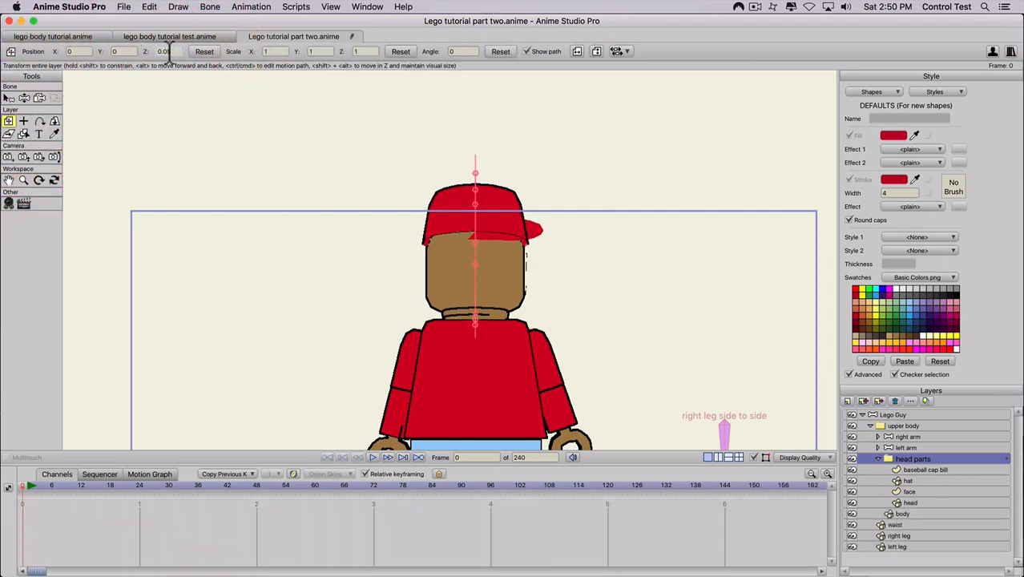
key("super+z")
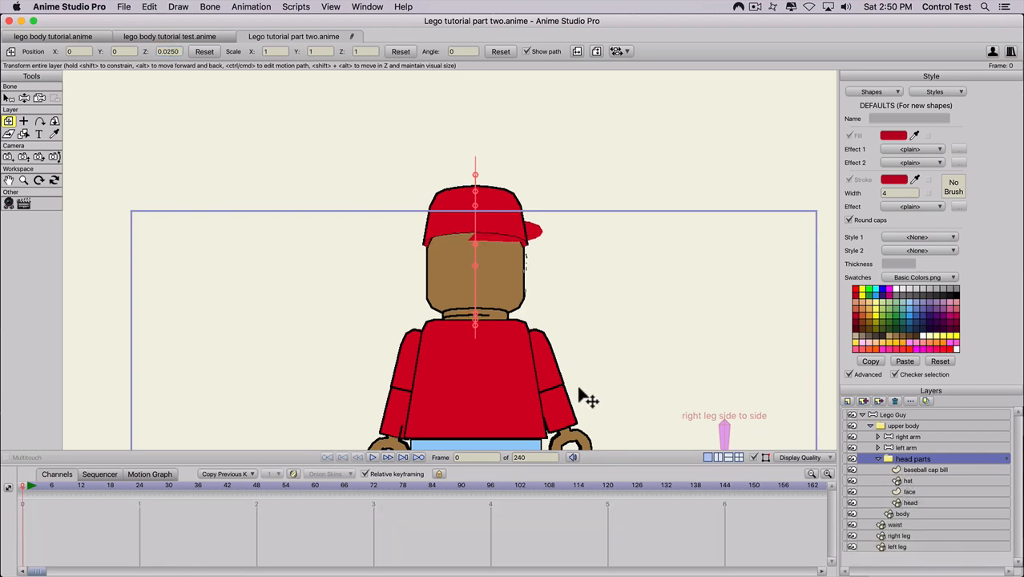
key("super+z")
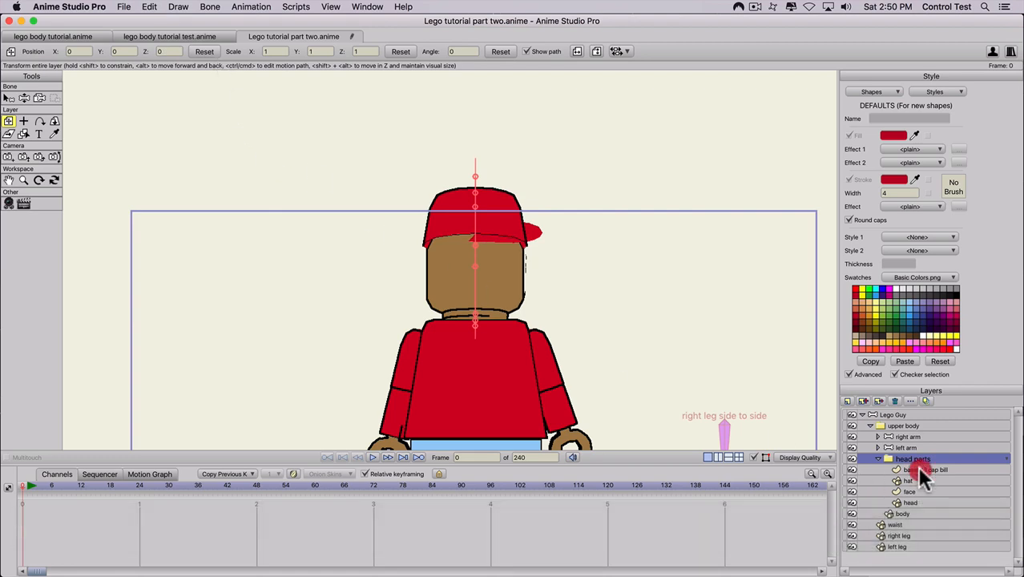
Push the baseball cap bill layer forward by setting its Z position to 0.25
left_click(921, 470)
left_click(165, 51)
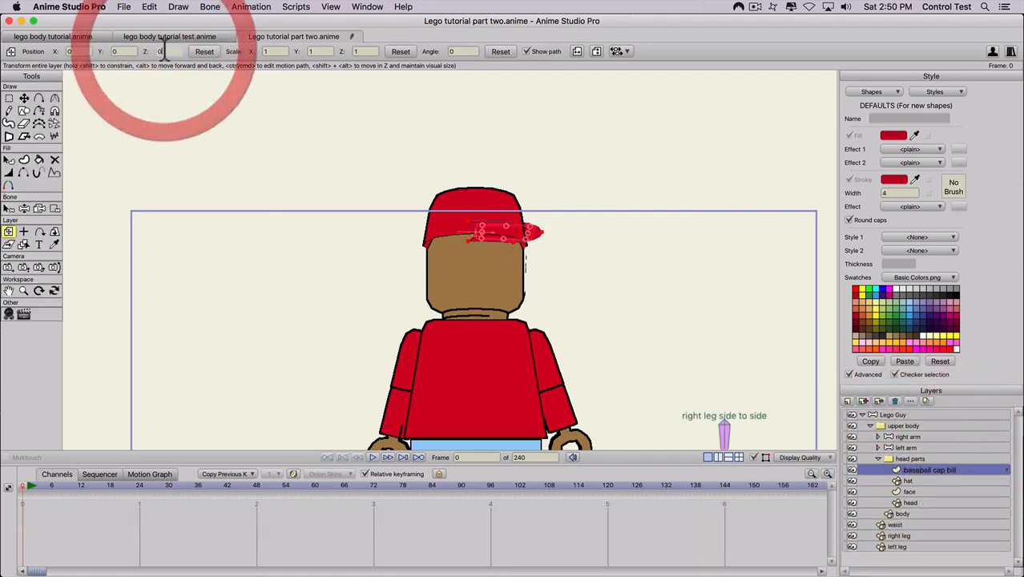
left_click(135, 50)
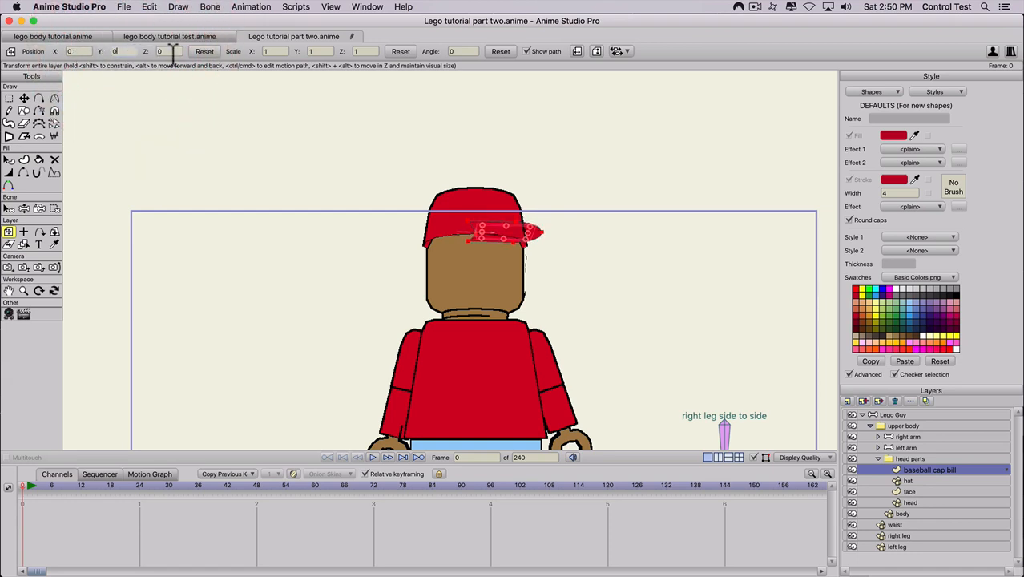
scroll(173, 54, "up", 5)
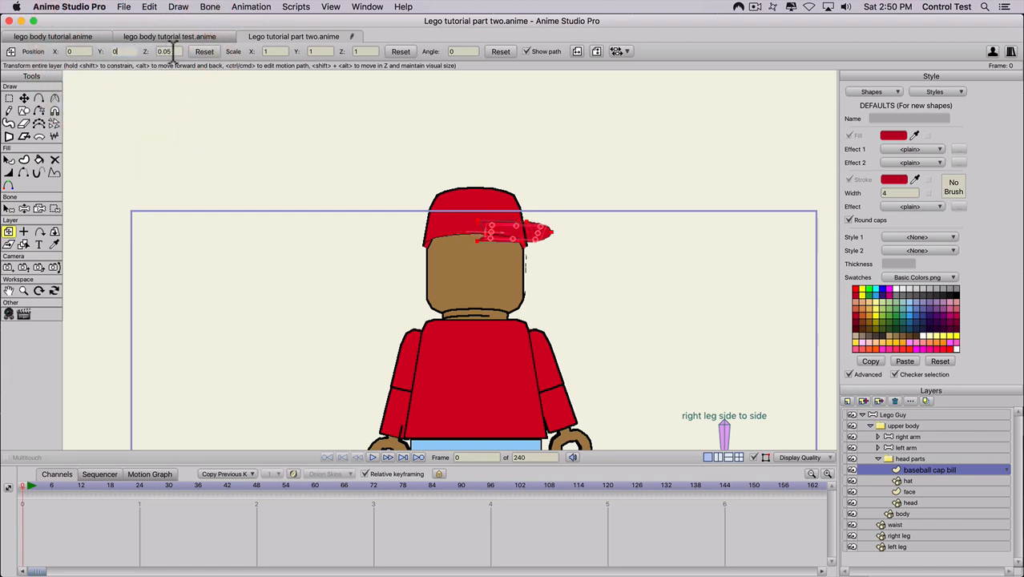
scroll(172, 53, "up", 6)
scroll(172, 49, "up", 10)
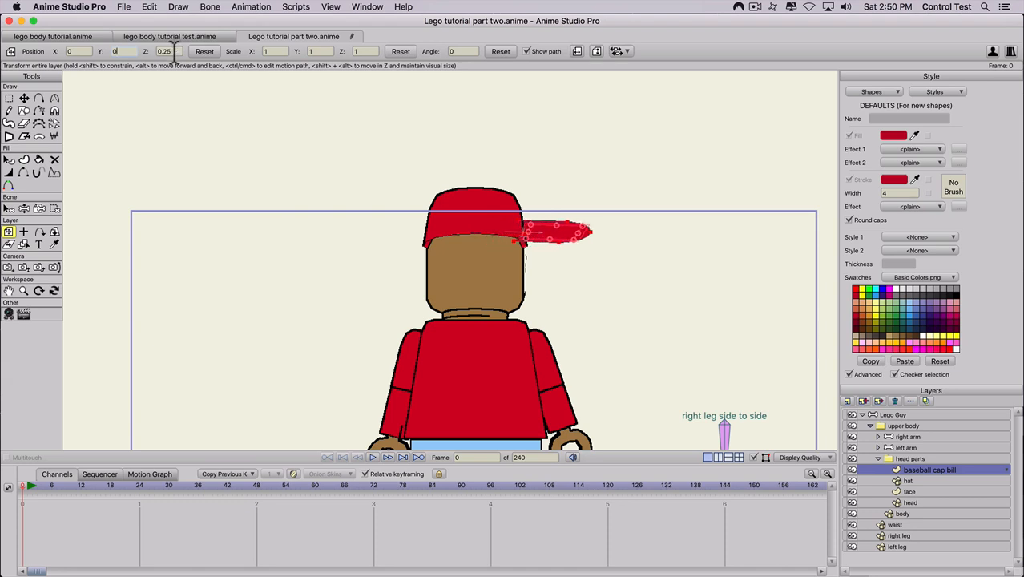
Turn the head parts group to about 10 degrees X and 41 degrees Y to inspect the bill at an angle
left_click(902, 459)
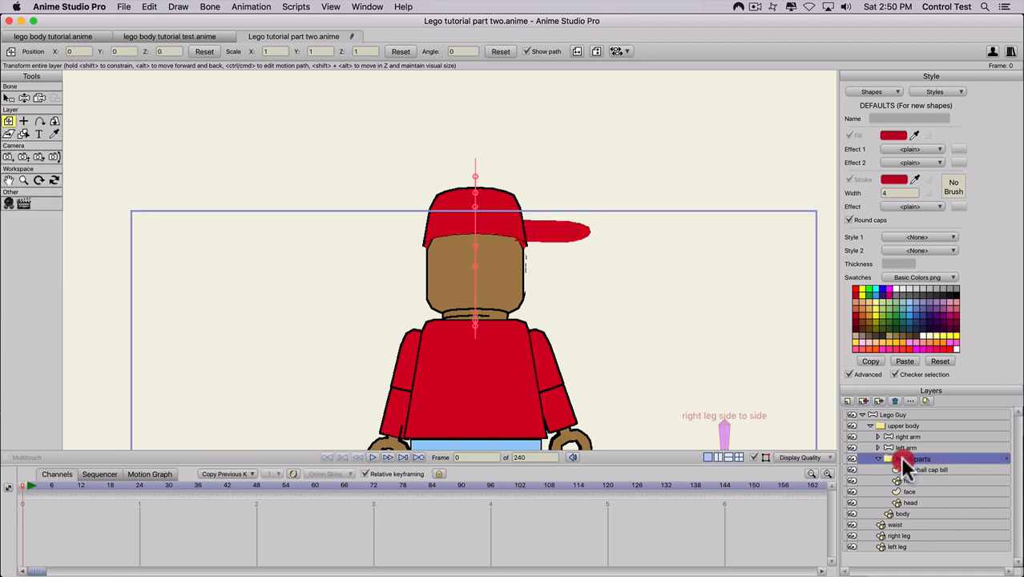
left_click(54, 121)
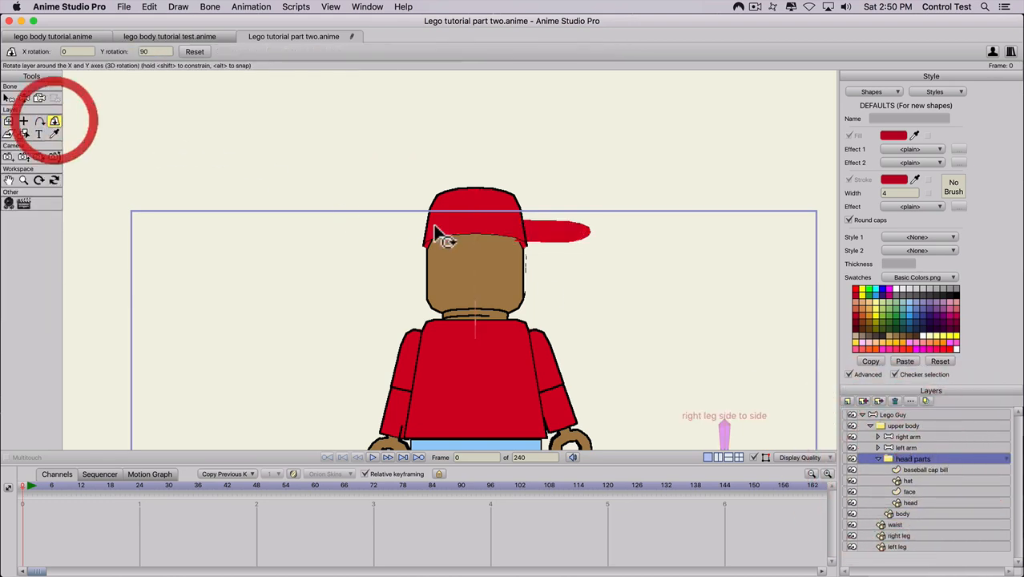
left_click_drag(437, 233, 50, 331)
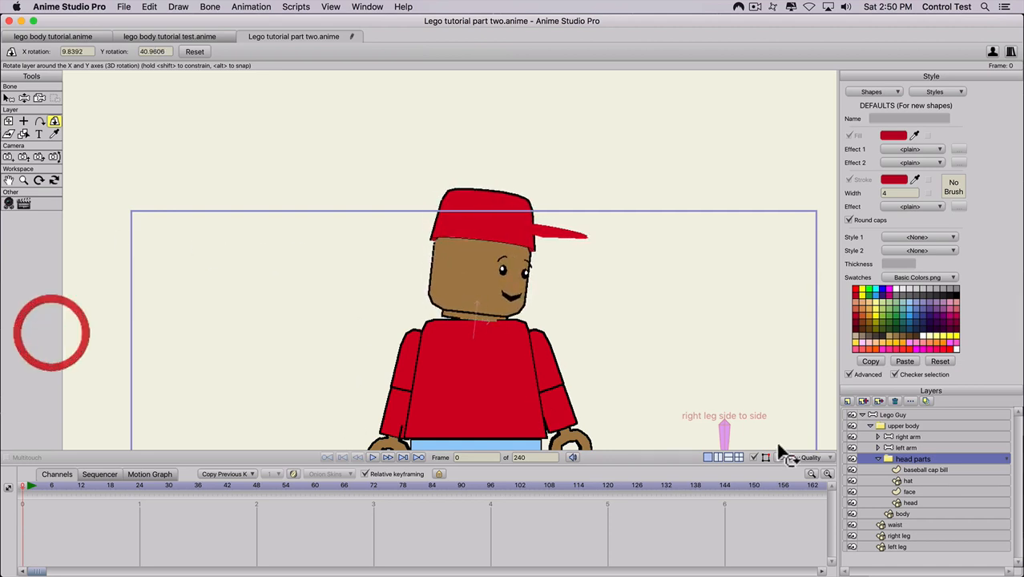
Apply the Inflate 3D conversion to the baseball cap bill layer
double_click(932, 469)
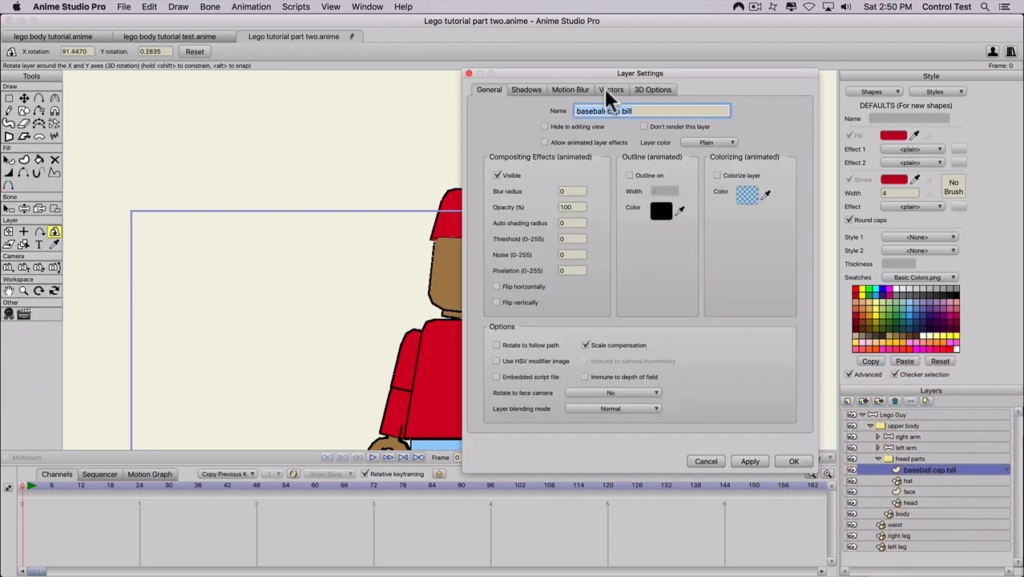
left_click(649, 89)
left_click(641, 111)
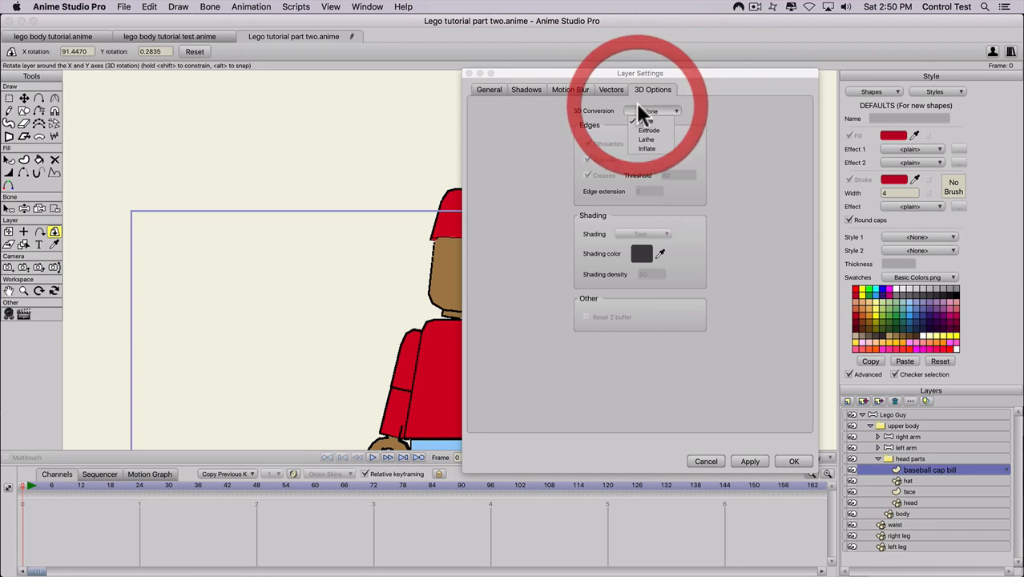
left_click(646, 149)
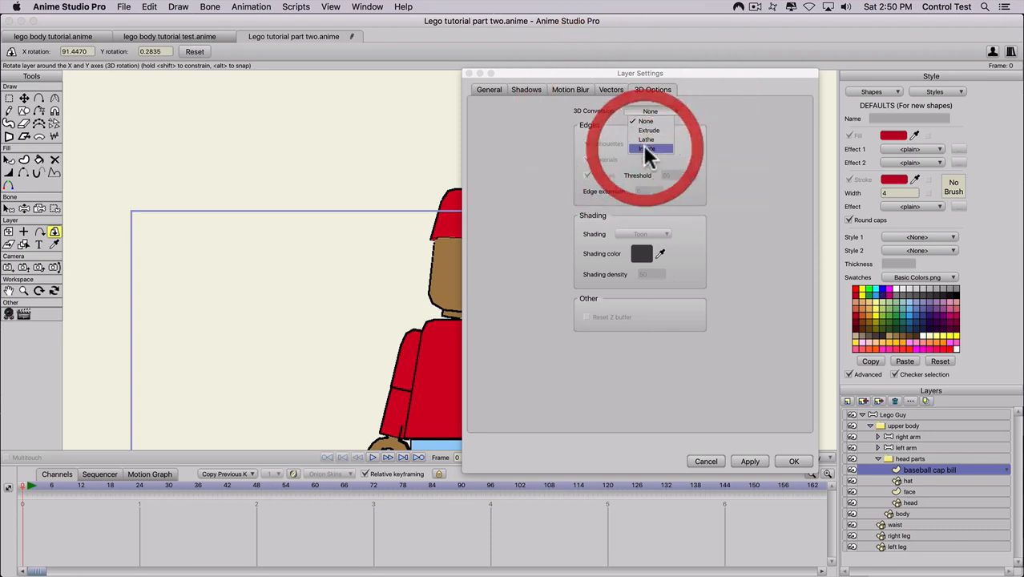
left_click(749, 461)
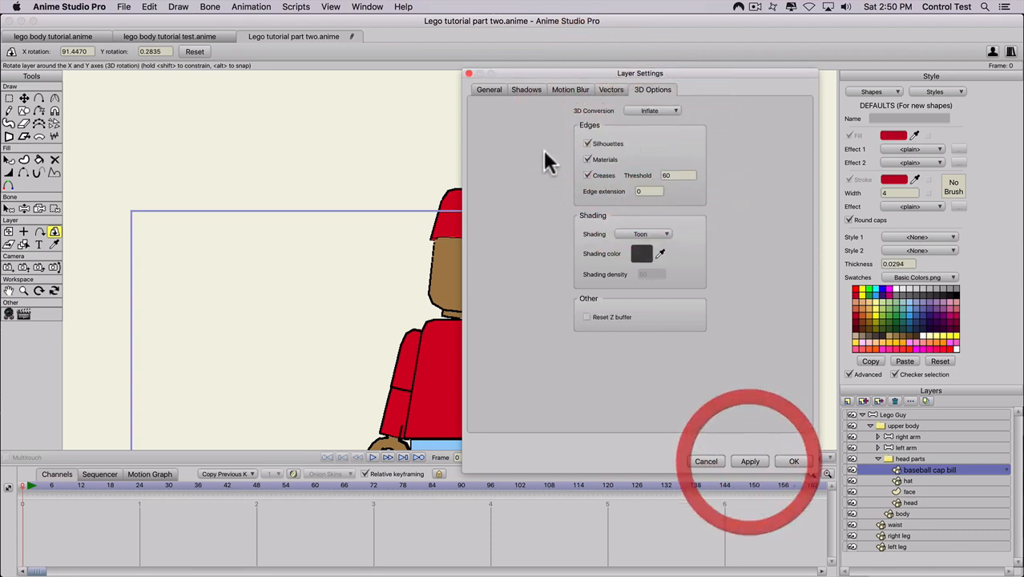
Disable the Materials edges and set the shading to None in the bill layer's 3D options
left_click(586, 160)
left_click(634, 233)
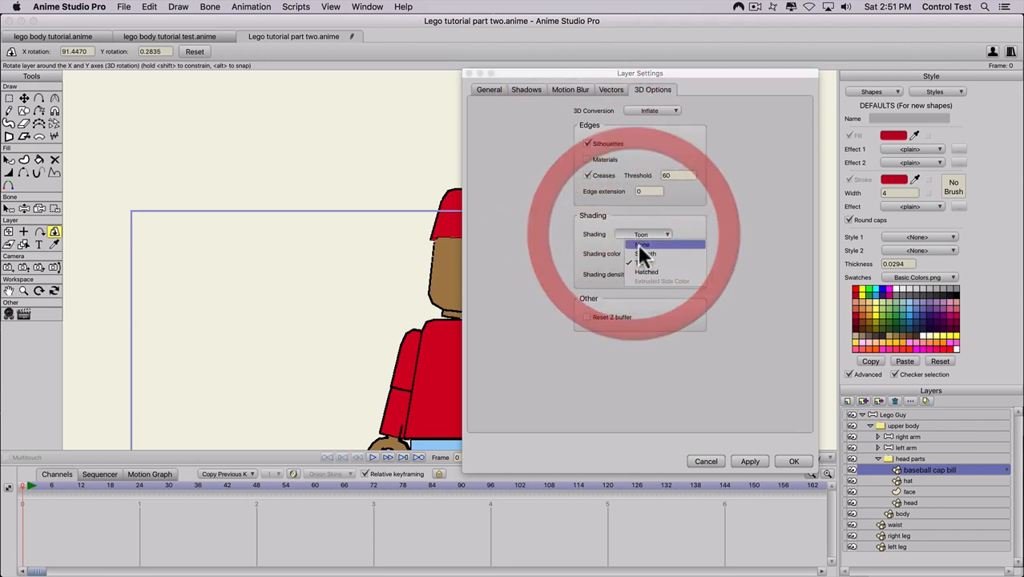
left_click(641, 245)
left_click(751, 461)
left_click(793, 460)
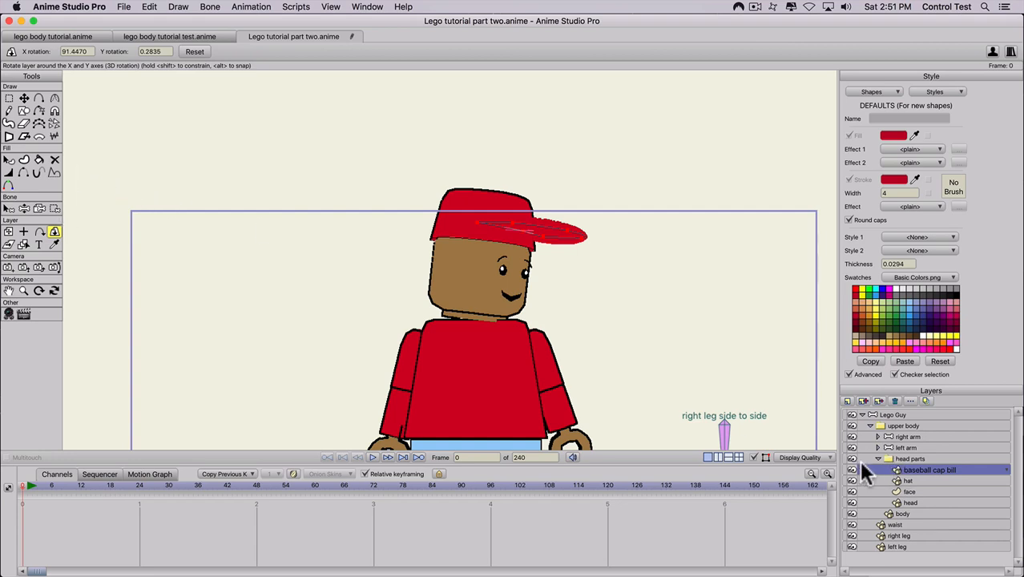
Tilt the head parts group to about 34 degrees X and -7 degrees Y to inspect the inflated bill from above
left_click(905, 459)
left_click_drag(496, 221, 291, 267)
key("a")
left_click_drag(370, 286, 392, 282)
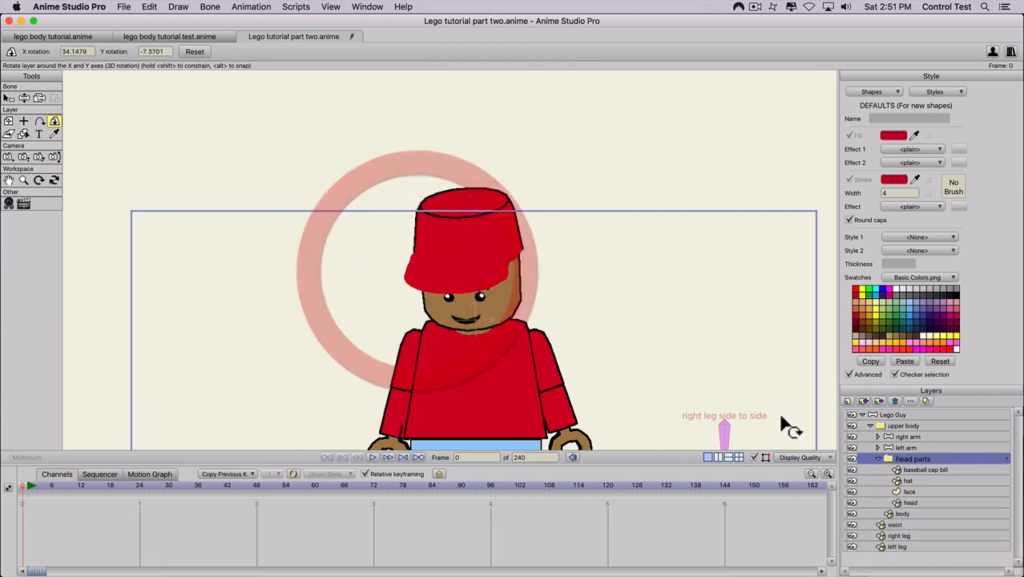
Select the bill shape and change its stroke color to black
left_click(906, 470)
key("a")
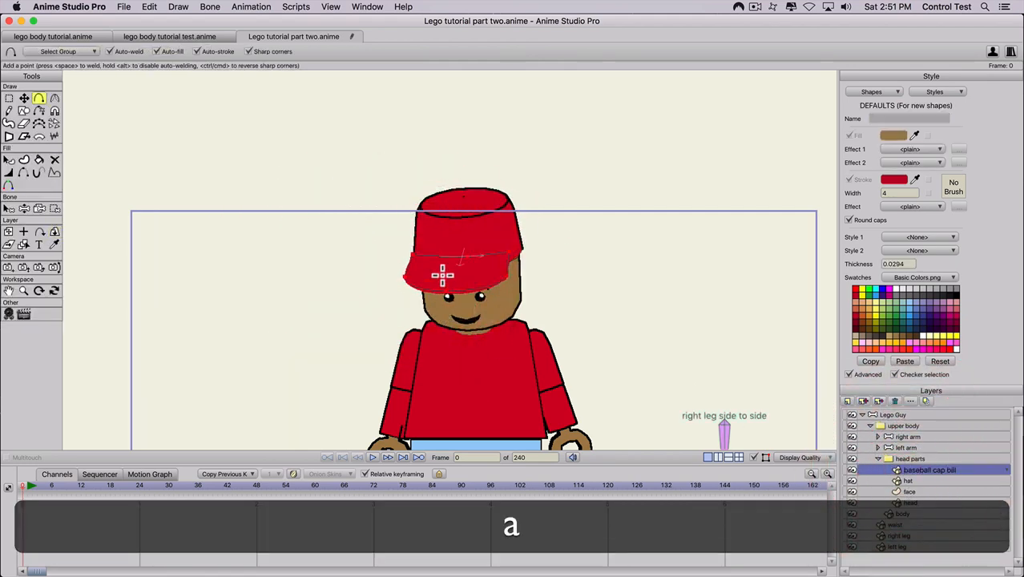
key("q")
left_click(444, 280)
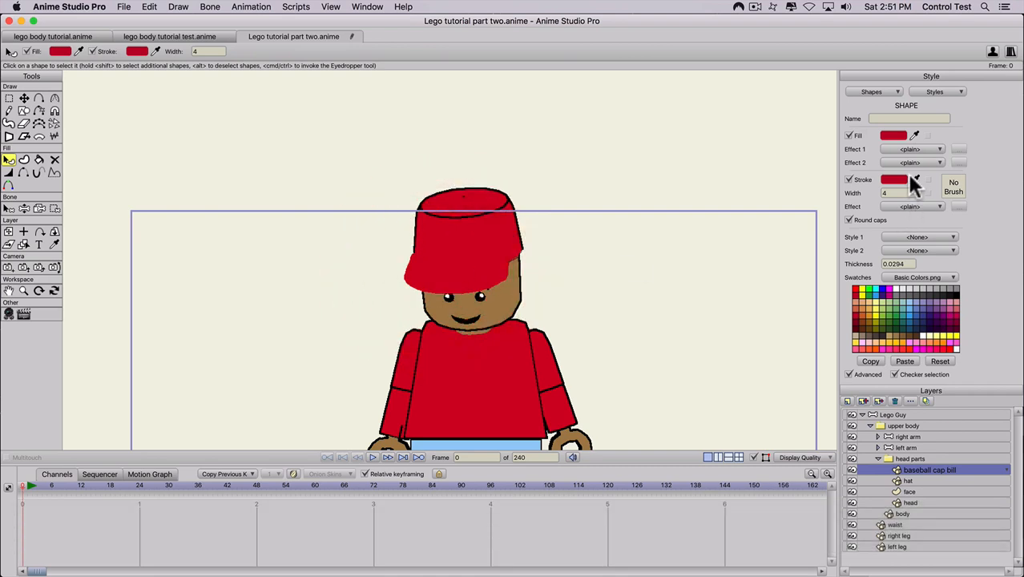
key("shift")
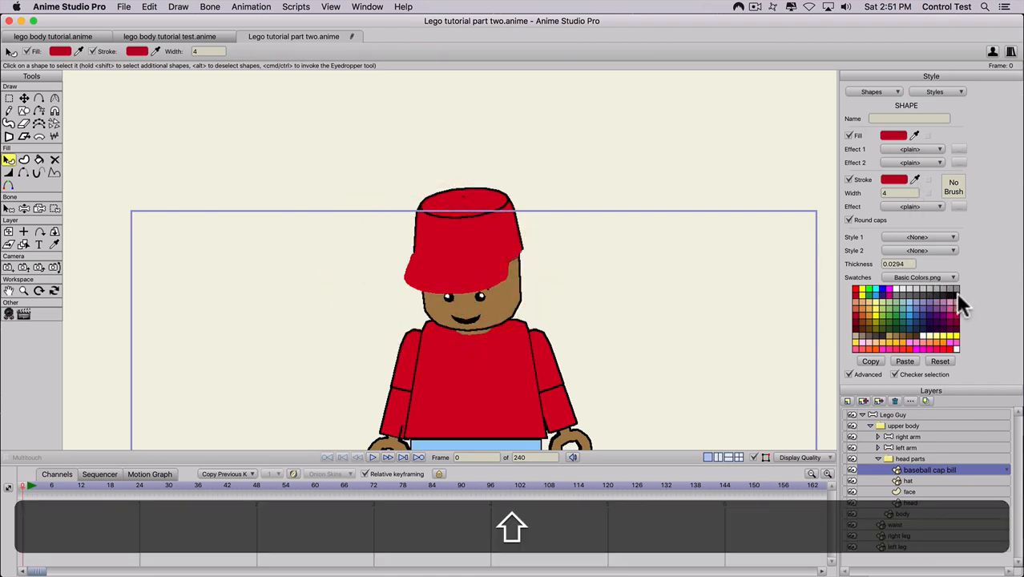
left_click(956, 293, "shift")
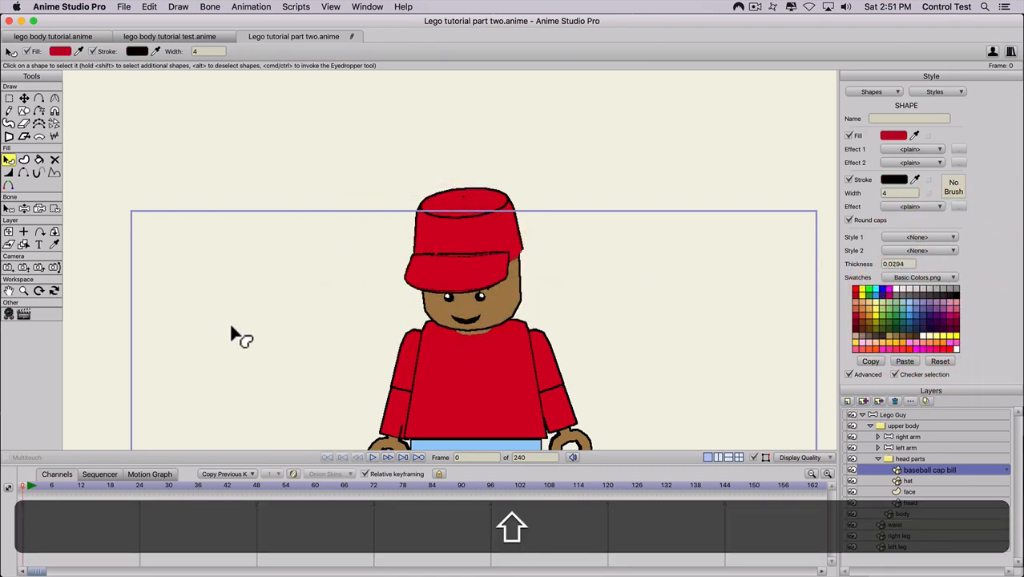
Turn the head parts group to about 66 degrees Y to inspect the outlined bill from the side
left_click(908, 459)
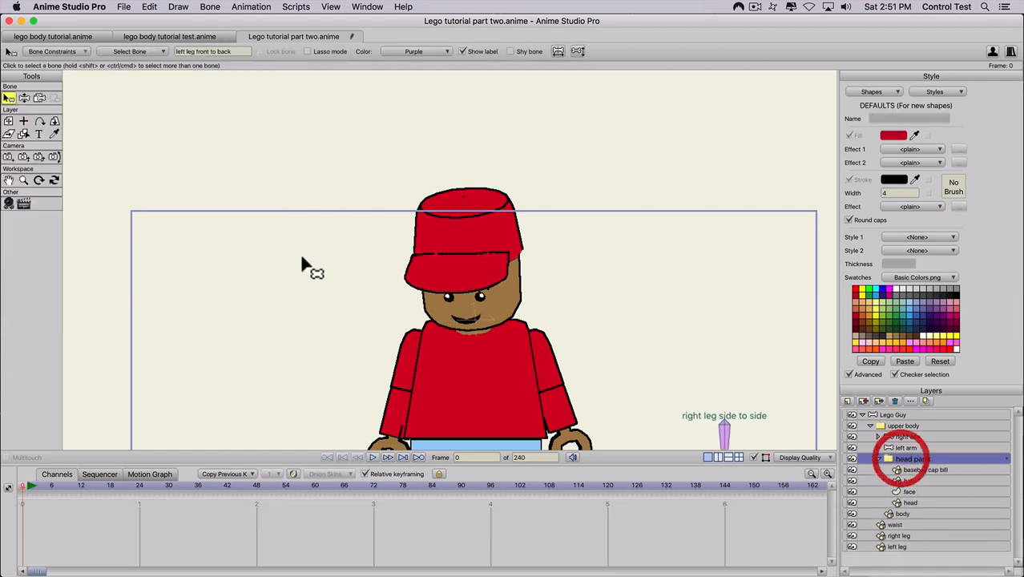
left_click(52, 122)
left_click_drag(320, 240, 542, 157)
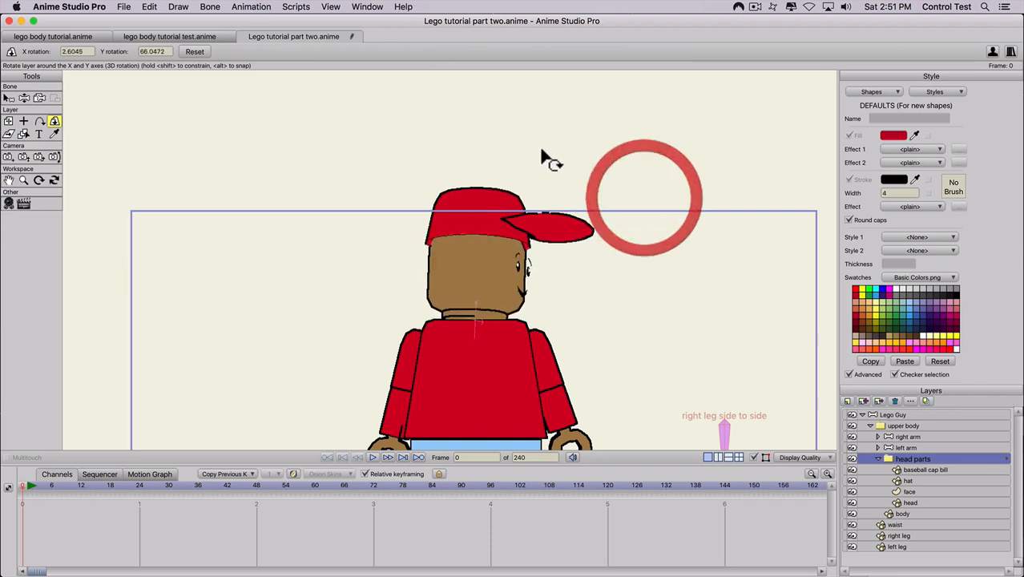
Undo the last head turn and reset the head parts group's X and Y rotation to 0
key("super+z")
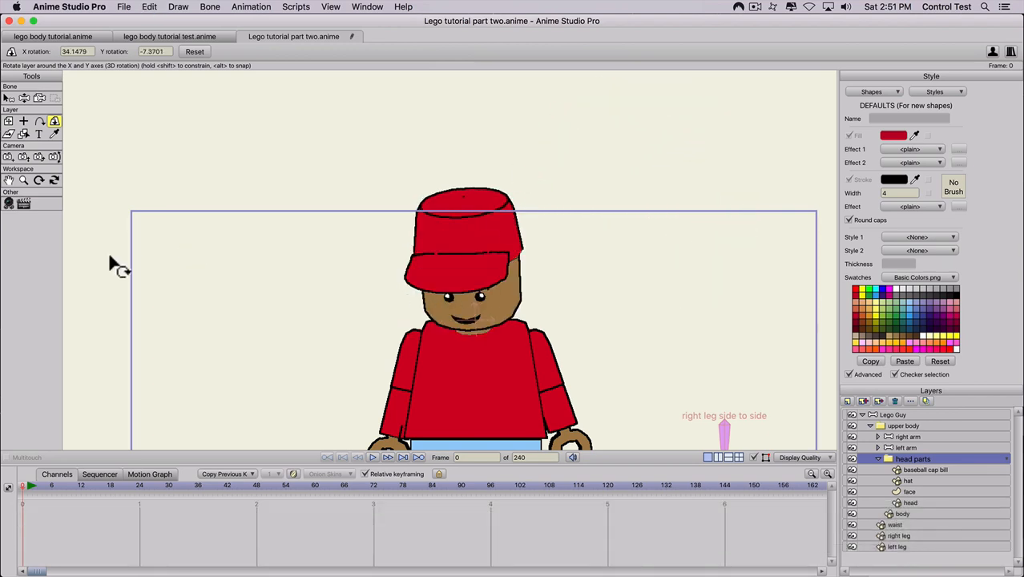
left_click(4, 488)
left_click(183, 52)
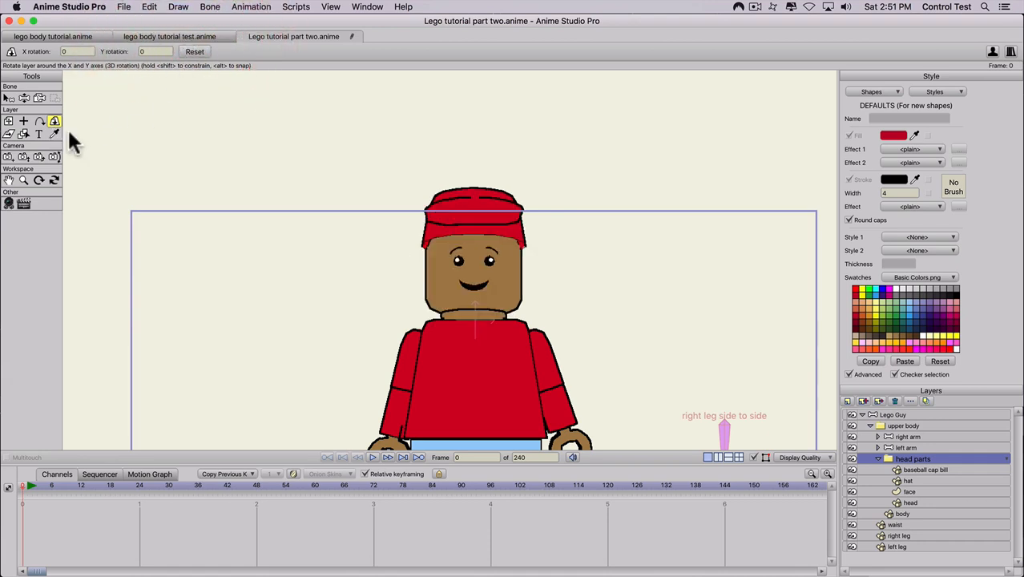
Turn the head parts group to 90 degrees Y and lower it to a Y position of -0.025
key("alt+shift")
left_click_drag(332, 206, 543, 234)
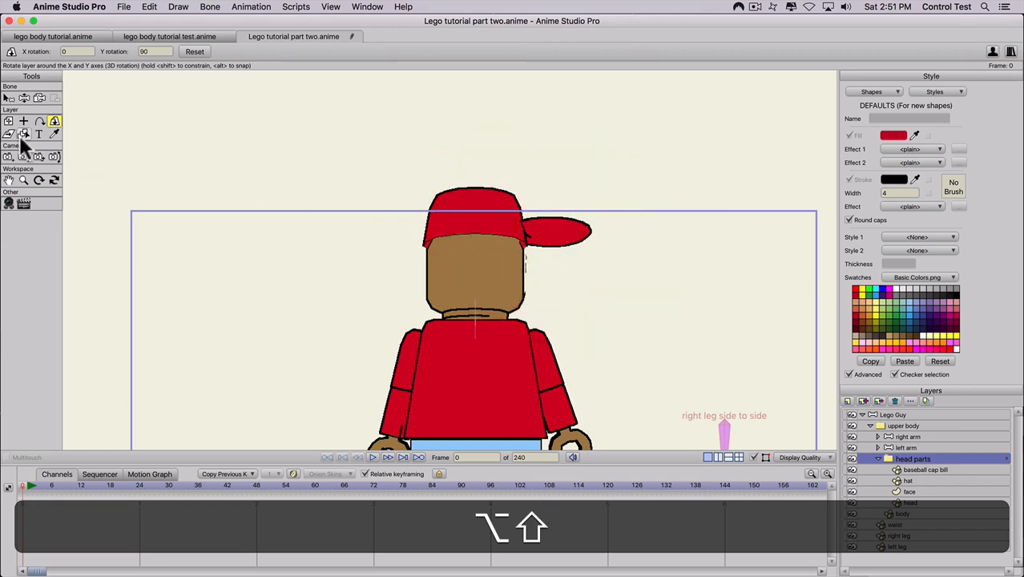
left_click(8, 121)
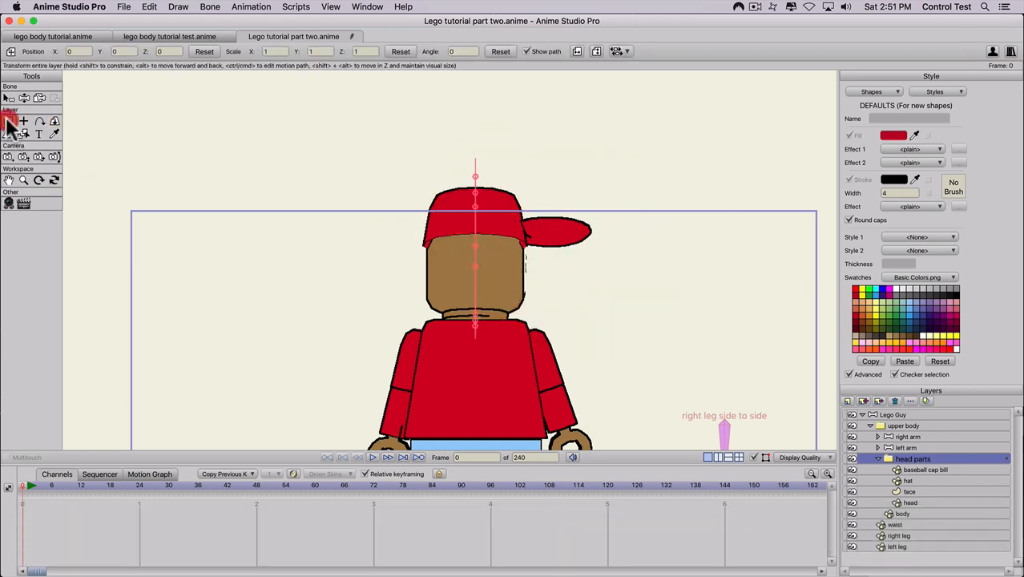
left_click(124, 51)
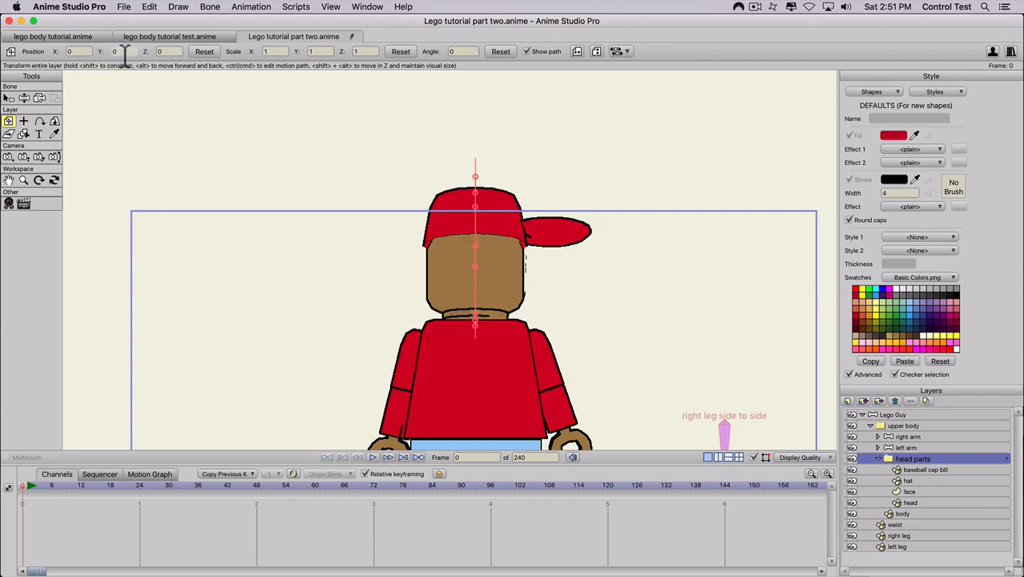
key("super+z")
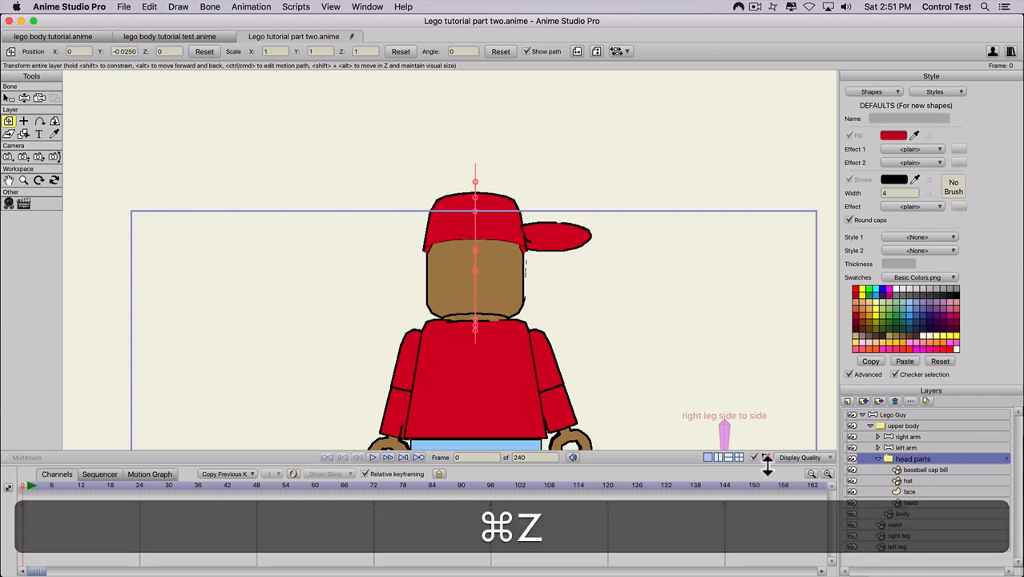
Lower the baseball cap bill layer to a Y position of -0.05
left_click(911, 469)
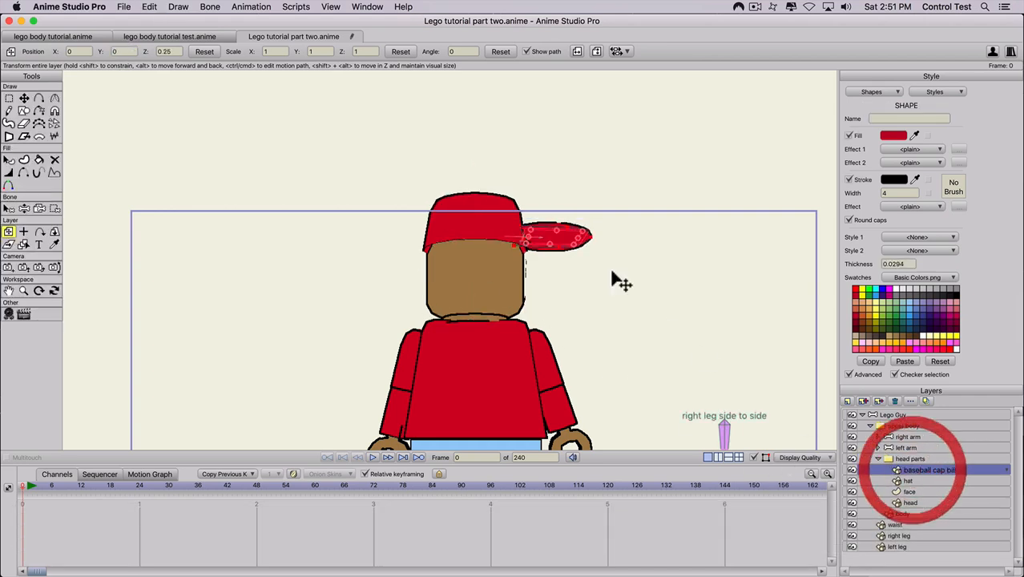
left_click(123, 50)
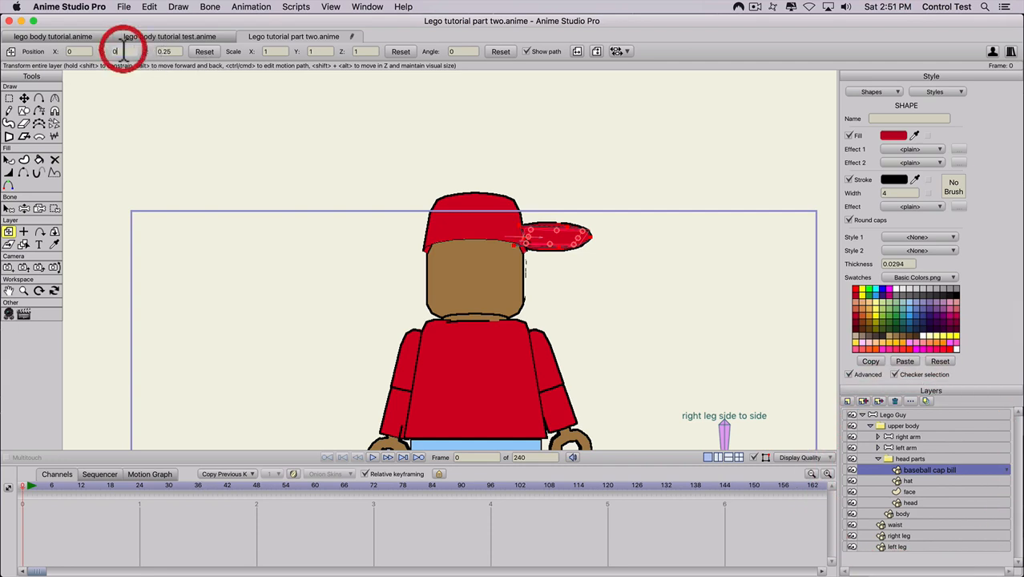
scroll(123, 50, "up", 1)
scroll(124, 49, "down", 2)
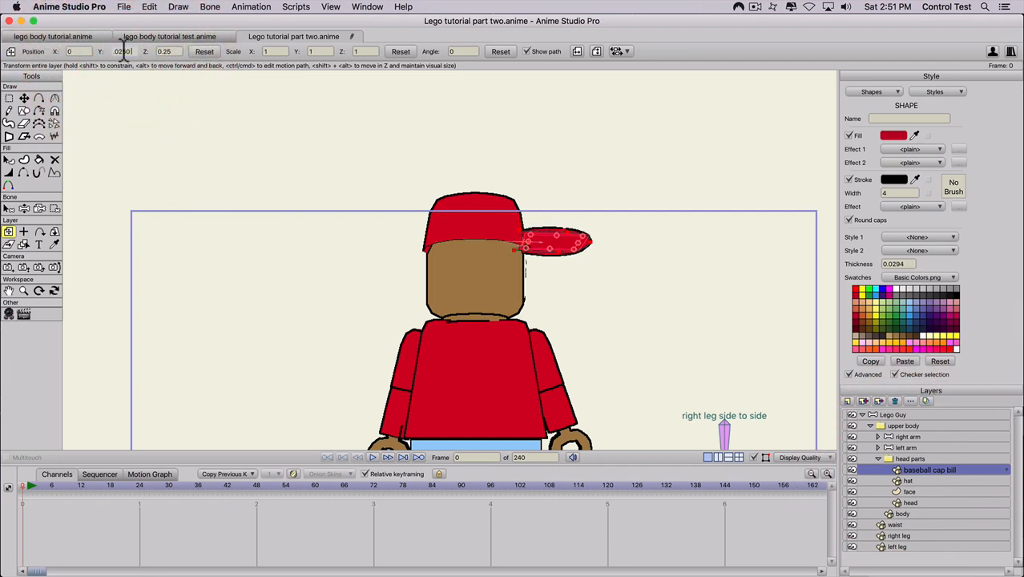
scroll(123, 50, "down", 1)
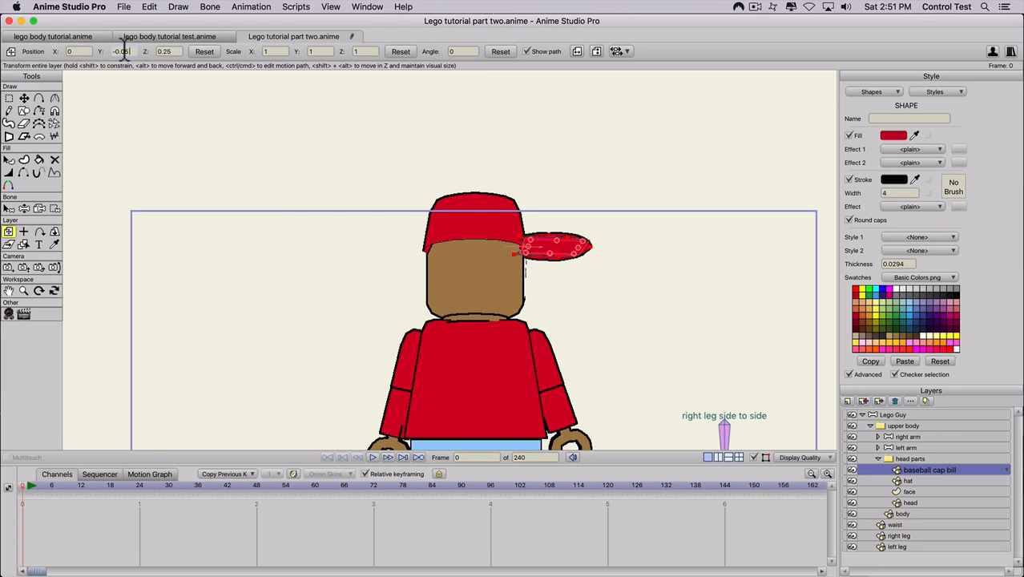
Rotate the head parts group to about -10 degrees X and 43 degrees Y to inspect the lowered bill from several angles
left_click(895, 456)
left_click(55, 120)
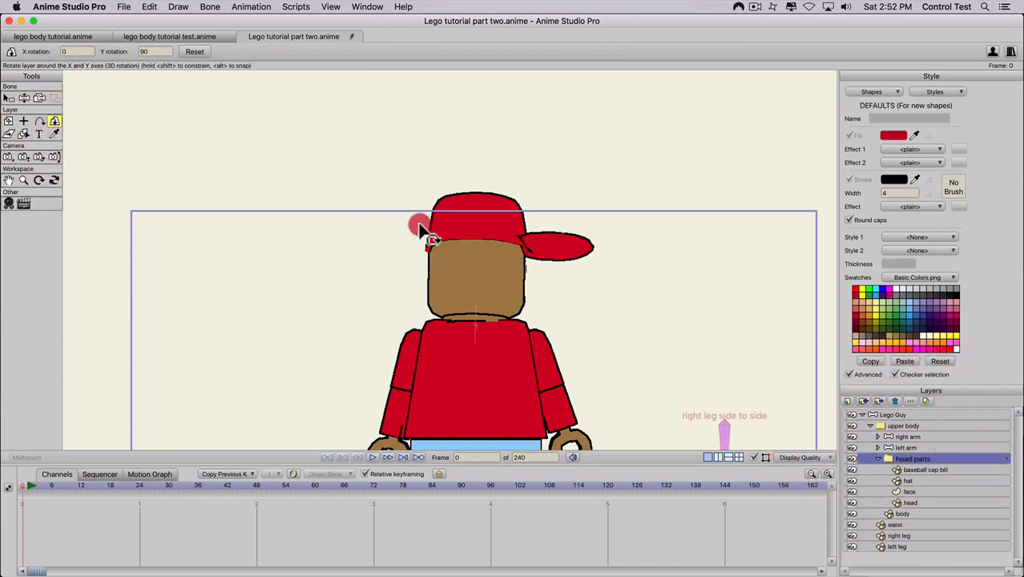
left_click_drag(418, 222, 16, 239)
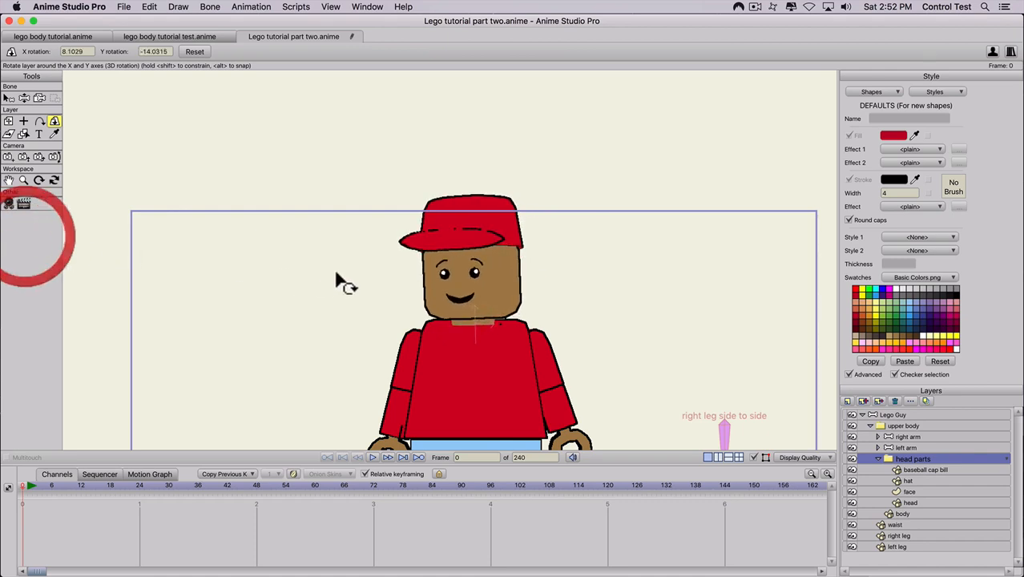
left_click_drag(338, 279, 488, 260)
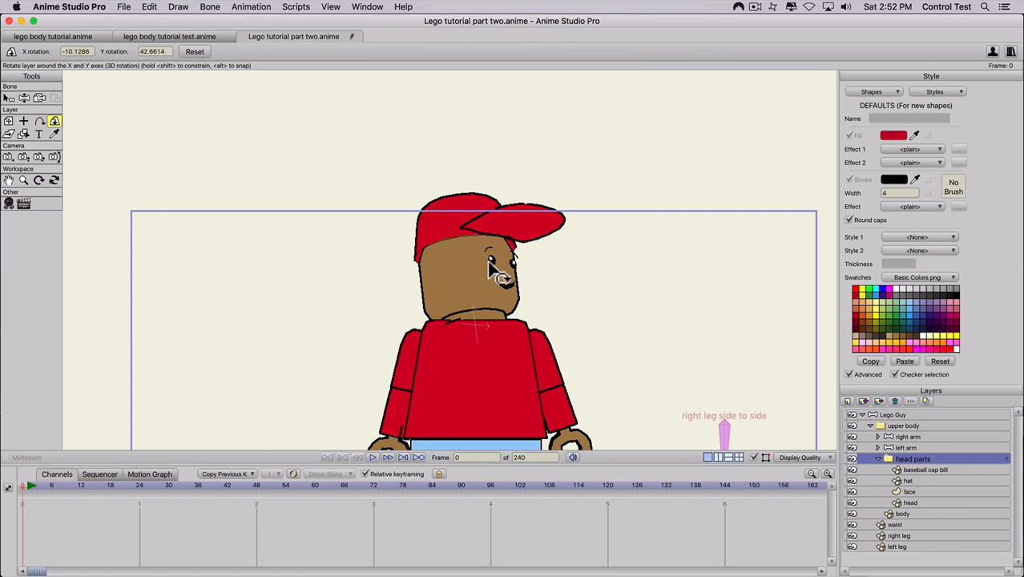
Pull the baseball cap bill layer back toward the hat by setting its Z position to 0.175
left_click(909, 469)
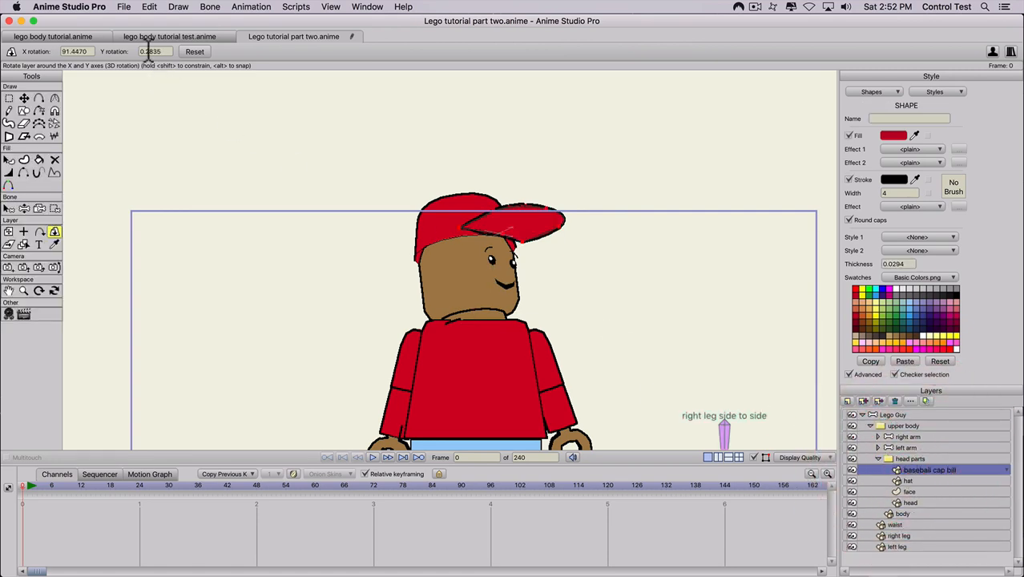
left_click(9, 230)
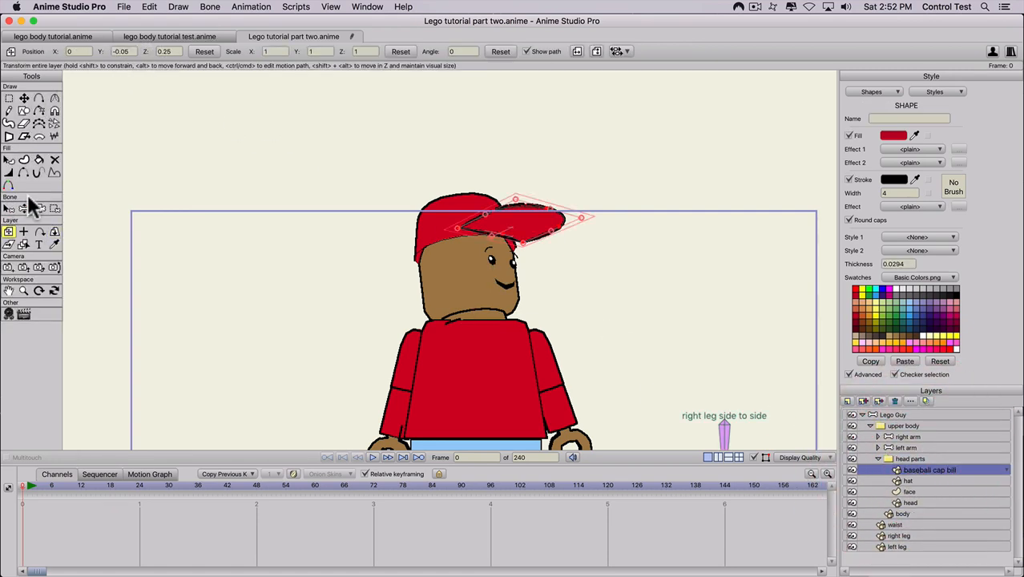
left_click(165, 52)
scroll(165, 52, "down", 1)
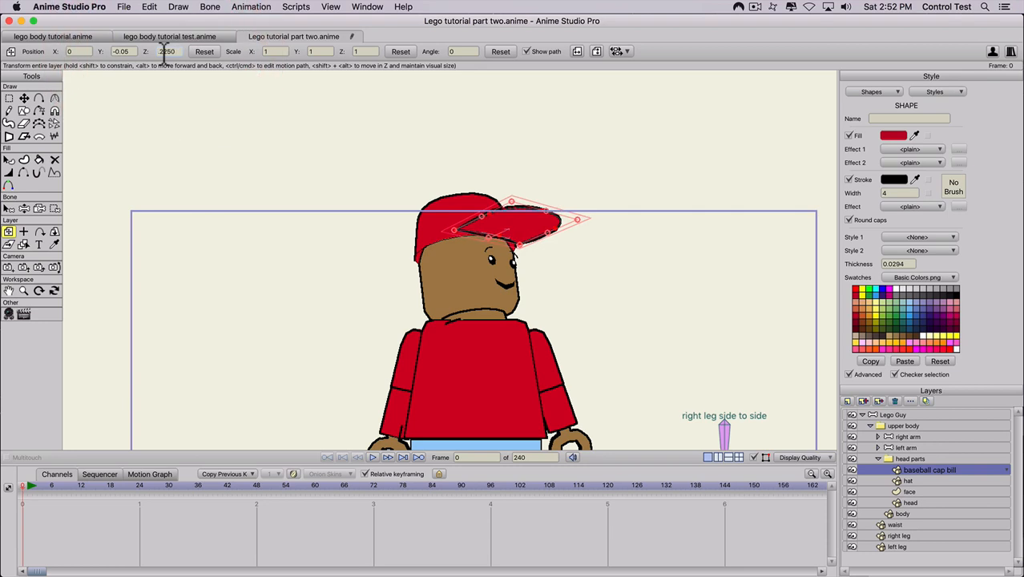
scroll(164, 52, "up", 1)
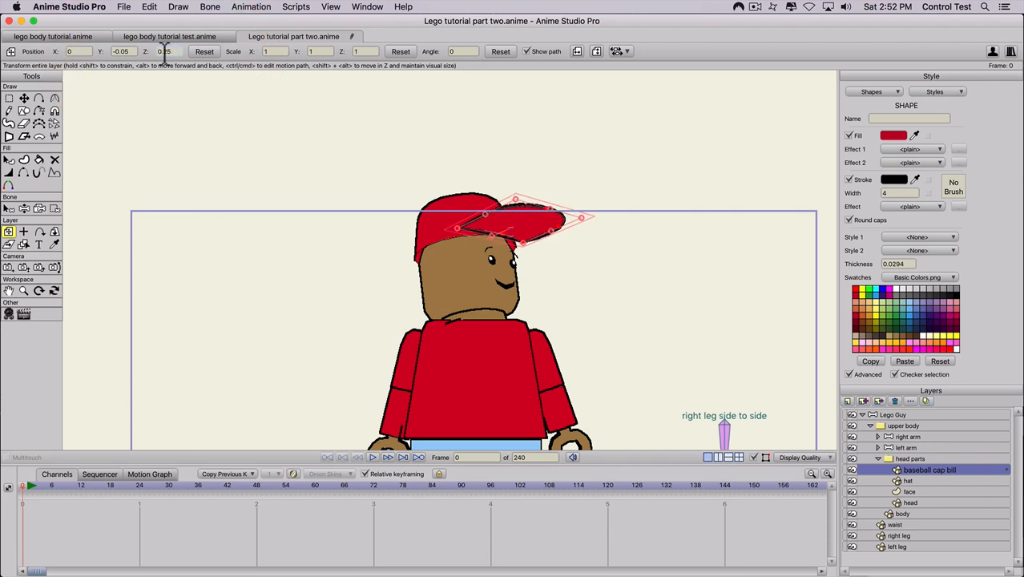
scroll(164, 52, "down", 1)
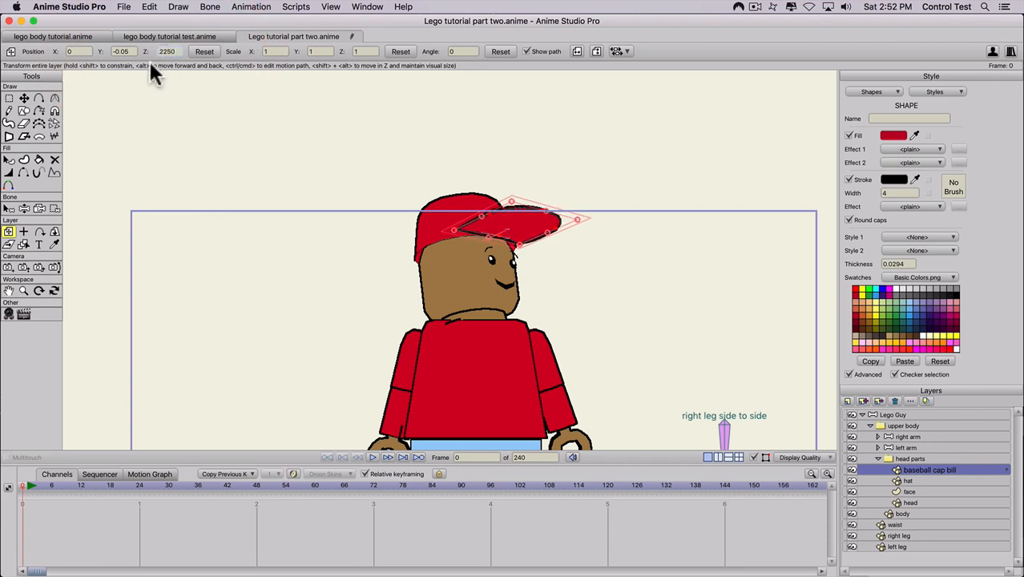
scroll(163, 51, "down", 1)
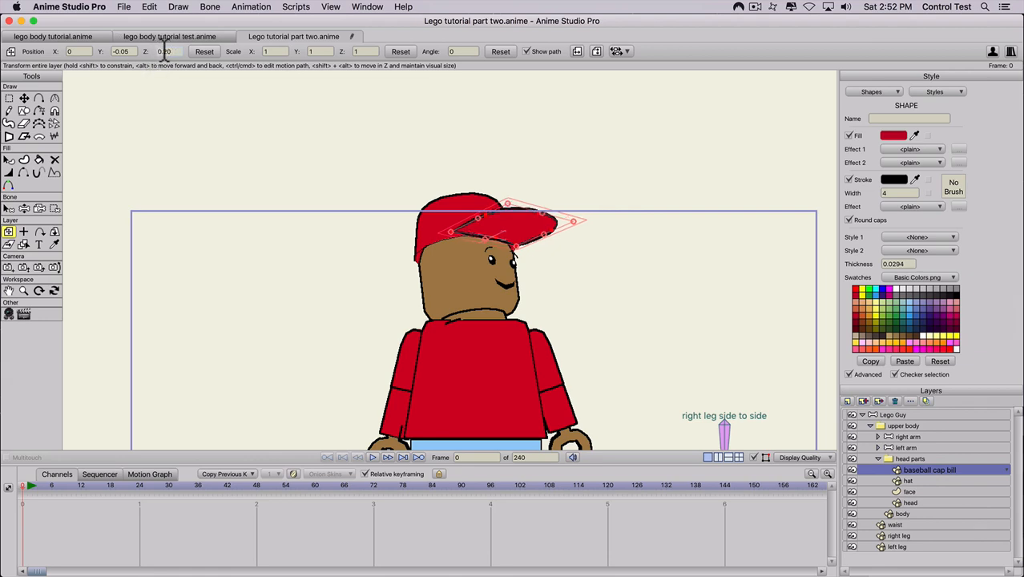
scroll(163, 52, "down", 1)
scroll(165, 52, "up", 1)
scroll(164, 52, "down", 1)
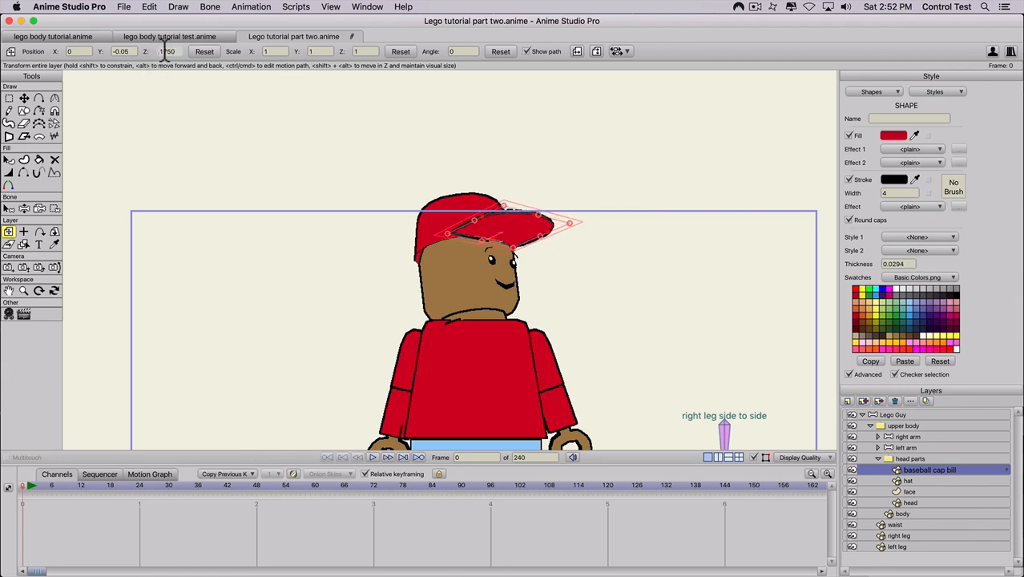
scroll(165, 52, "up", 1)
scroll(164, 52, "down", 1)
Tilt the head parts group to about 33 degrees X and 34 degrees Y to inspect the bill from above
left_click(901, 459)
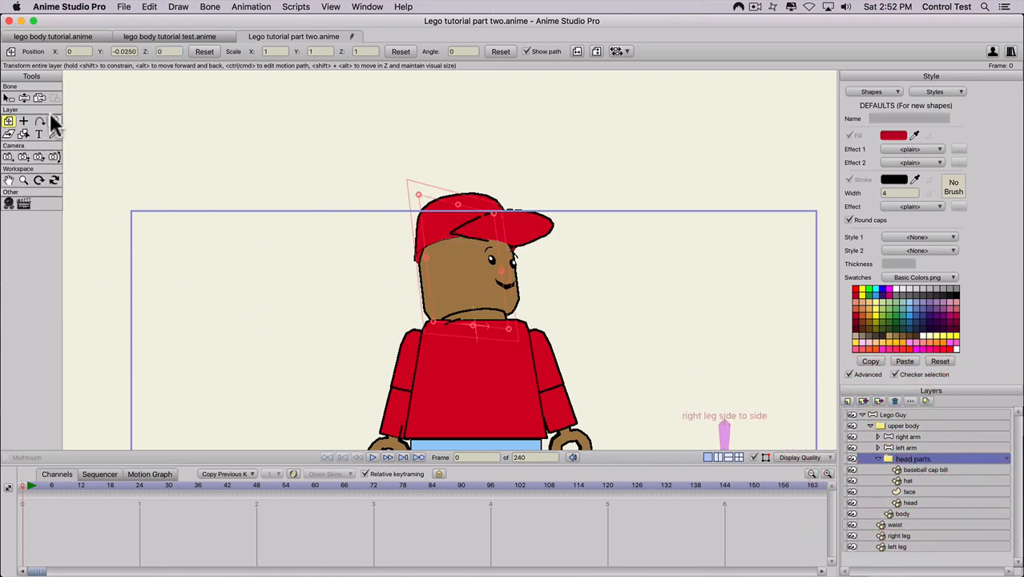
left_click(55, 121)
left_click_drag(427, 210, 538, 296)
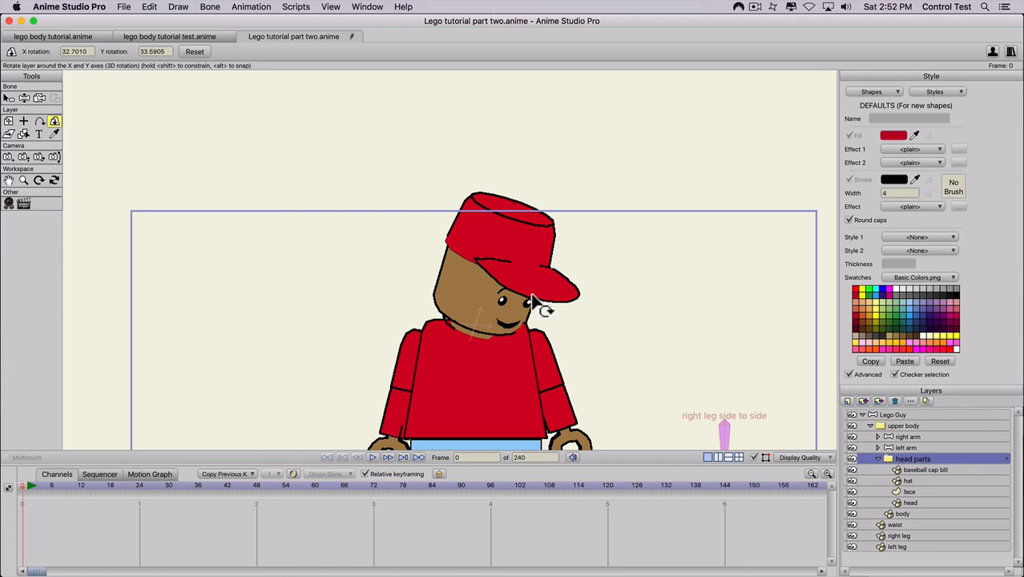
Select the bill shape and reduce its 3D thickness to 0.0201
left_click(901, 471)
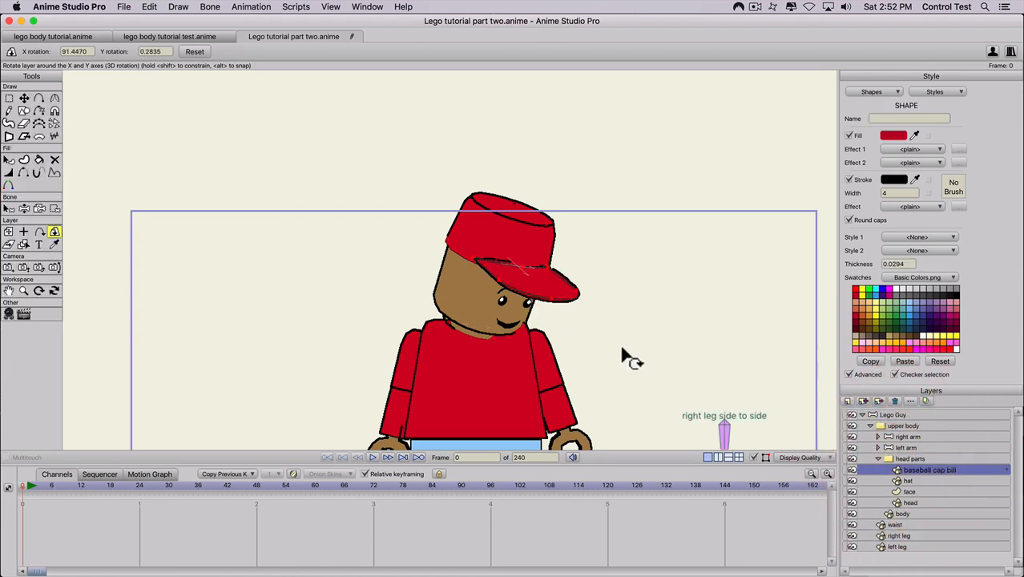
key("q")
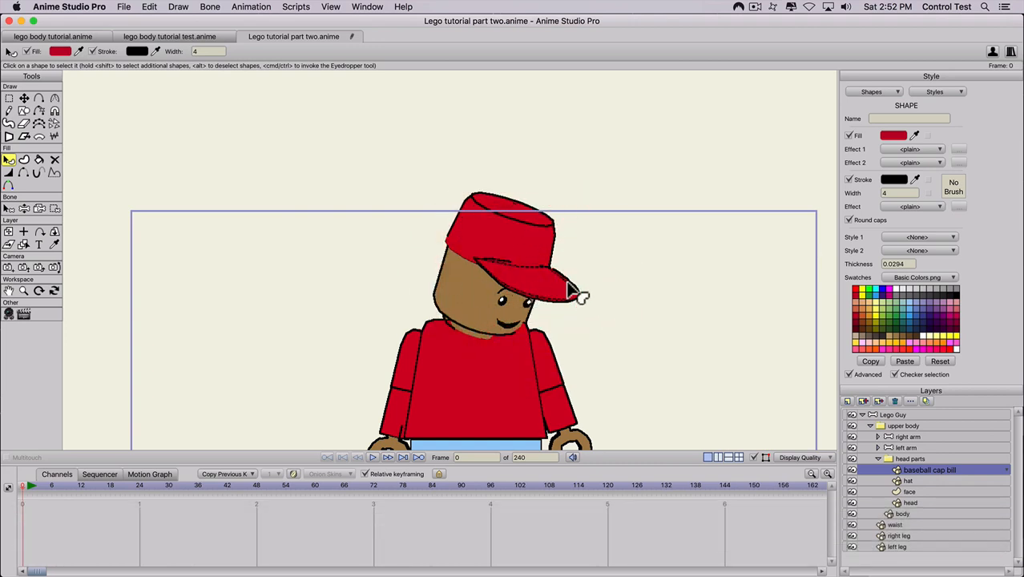
left_click(627, 319)
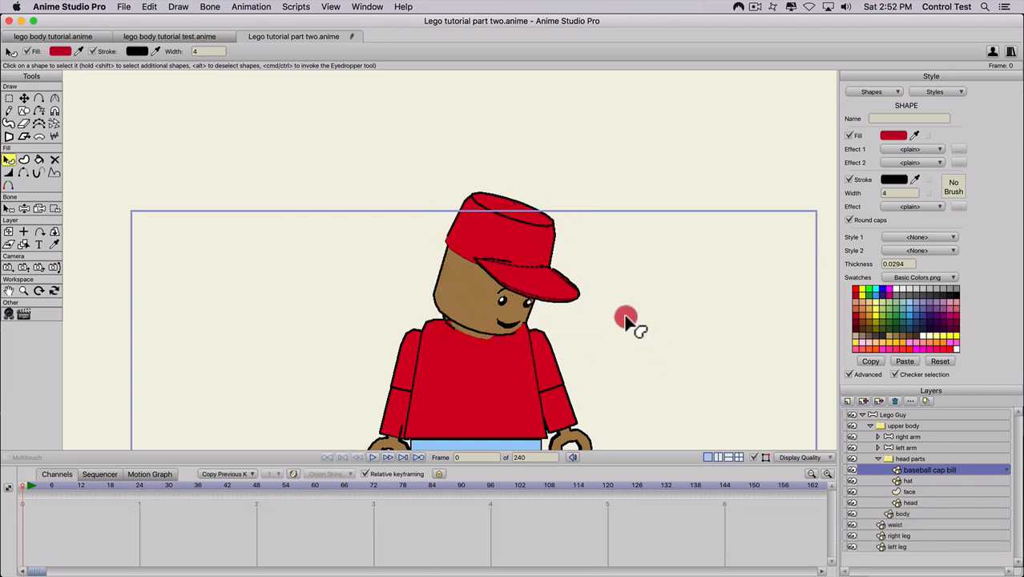
left_click(529, 293)
scroll(552, 293, "up", 1)
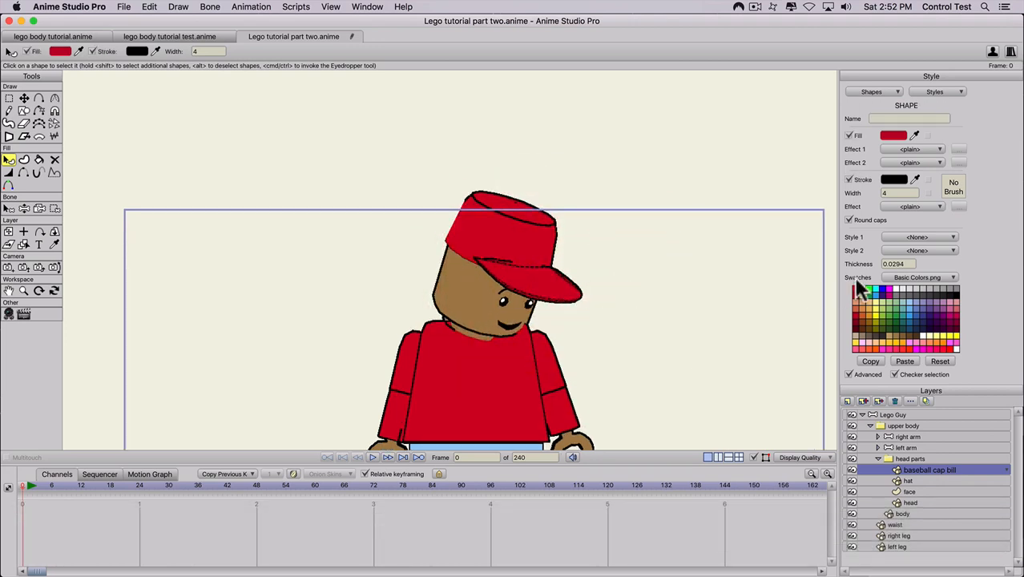
left_click(889, 263)
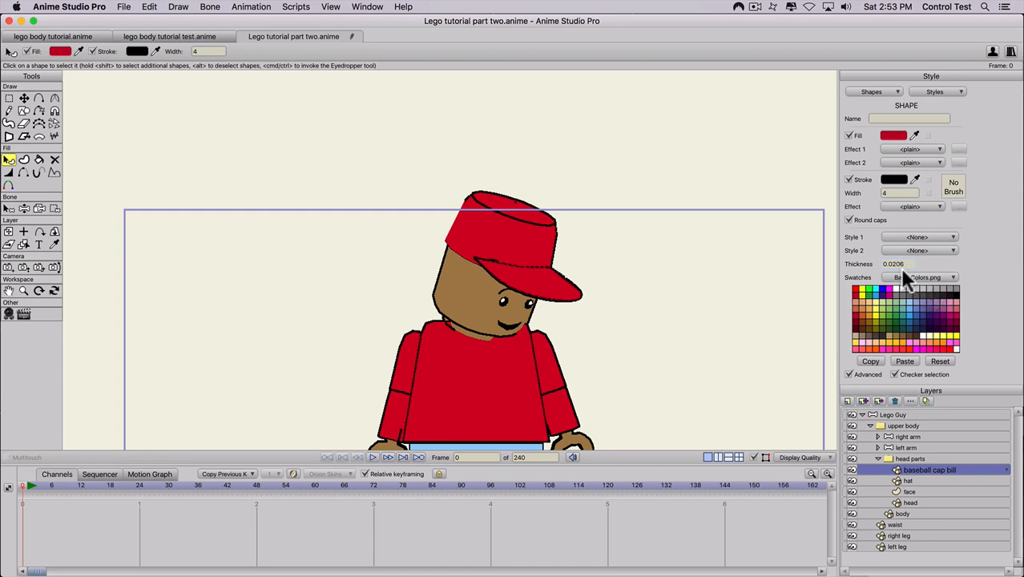
left_click(899, 263)
Rotate the head parts group to about -21 degrees X and 14 degrees Y to inspect the thinner bill from below
left_click(913, 458)
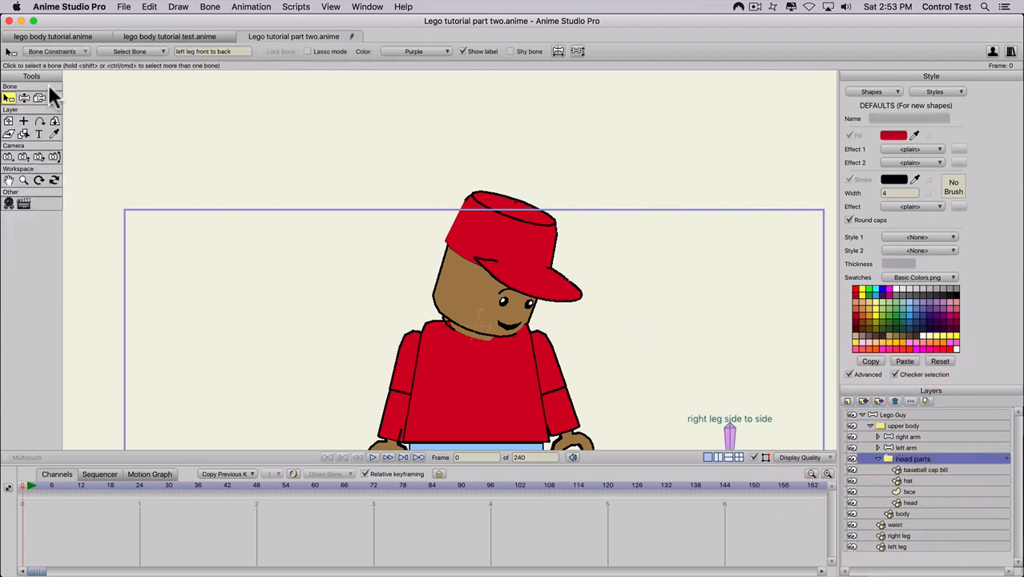
left_click(54, 120)
left_click_drag(405, 292, 302, 224)
scroll(379, 233, "down", 4)
scroll(397, 246, "up", 2)
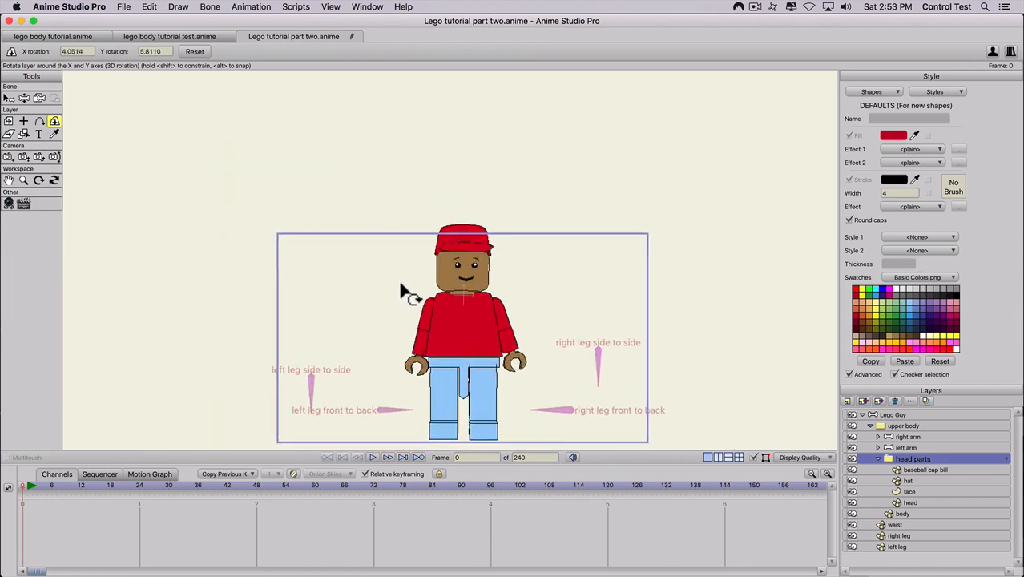
scroll(405, 292, "up", 1)
left_click_drag(404, 292, 402, 224)
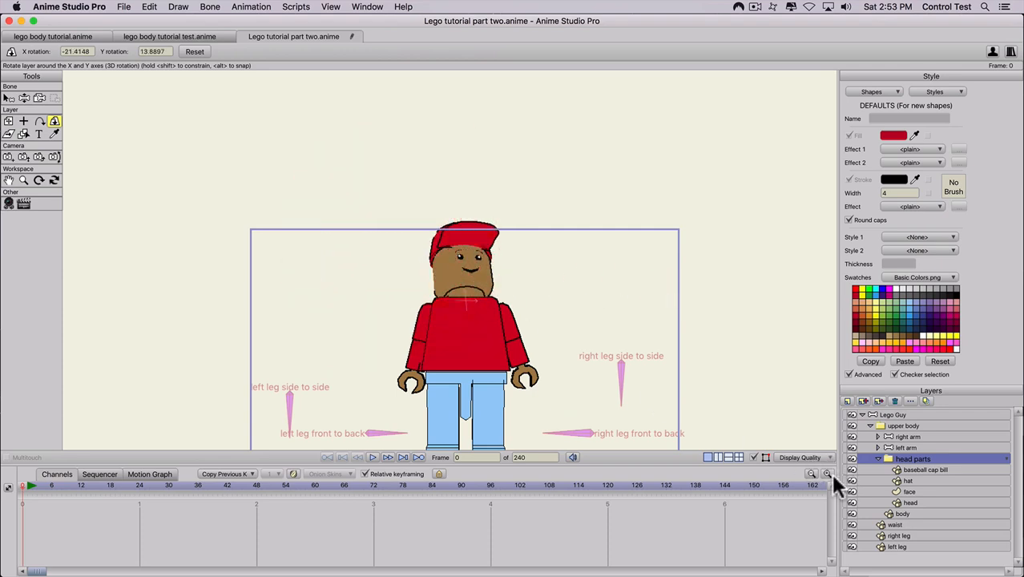
Move the corner and middle points of the bill's inner edge slightly so the edge fits the front of the cap
left_click(899, 468)
scroll(457, 348, "up", 2)
key("t")
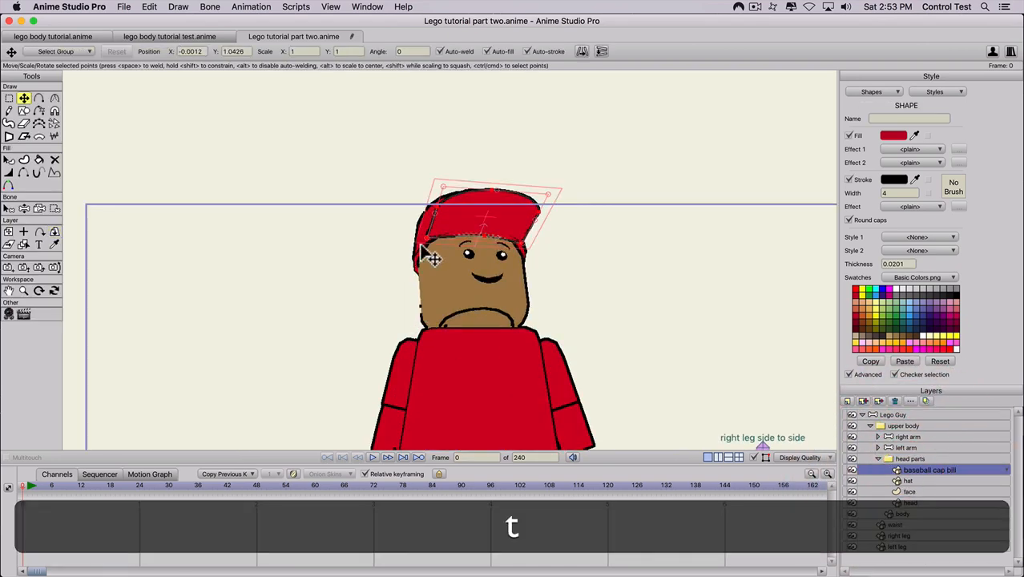
left_click(430, 242)
left_click_drag(424, 245, 422, 243)
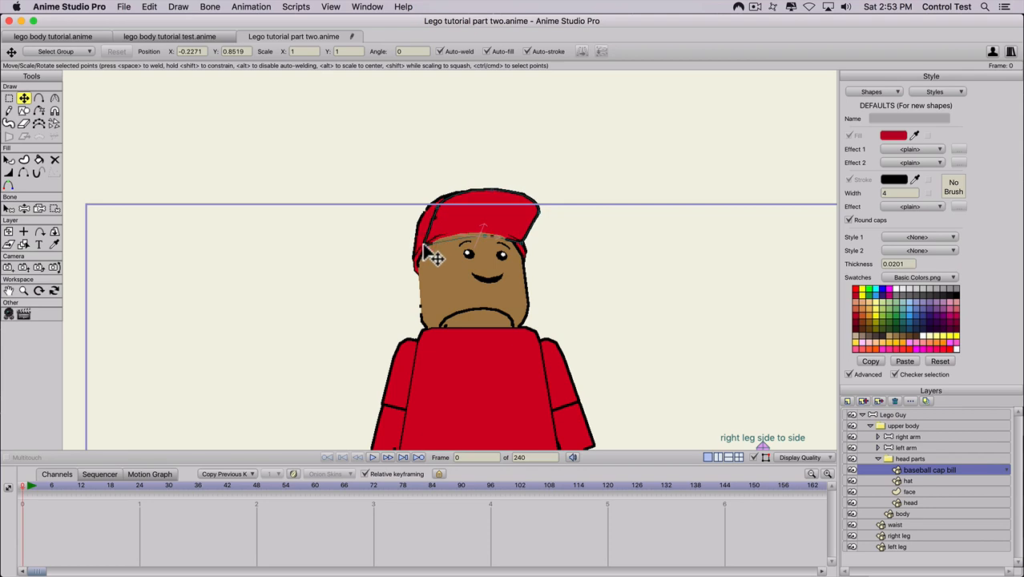
left_click(415, 239)
left_click_drag(486, 231, 483, 225)
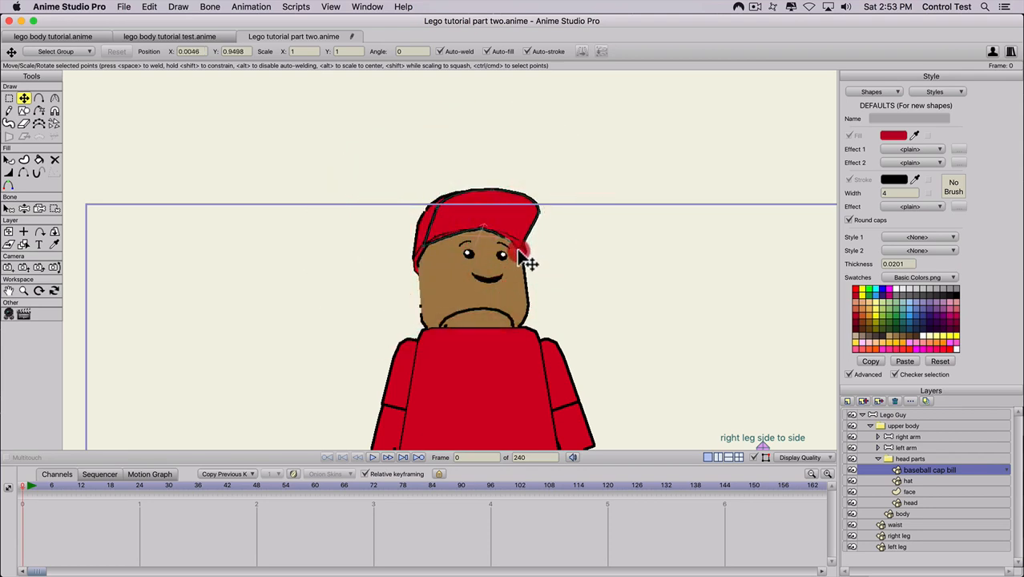
Increase the curvature of the middle point on the bill's inner edge to round it around the forehead
left_click(487, 228)
key("c")
left_click_drag(642, 238, 708, 258)
scroll(699, 386, "down", 2)
Rotate the head parts group to about 14 degrees X and nearly 0 degrees Y to check the reshaped bill from the front
left_click(889, 458)
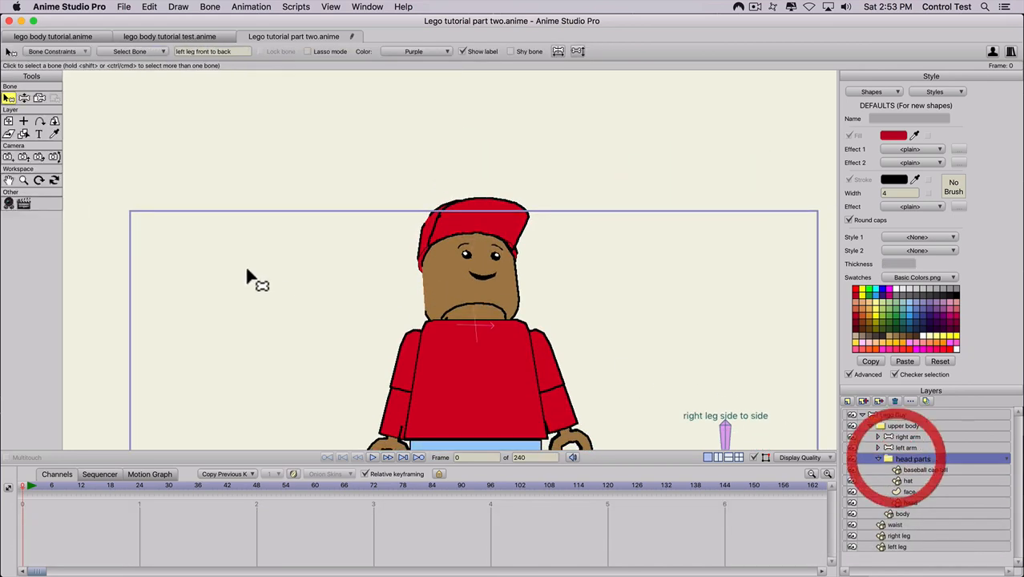
left_click(54, 121)
mouse_move(348, 231)
left_mouse_down()
mouse_move(439, 365)
mouse_move(629, 313)
mouse_move(580, 306)
mouse_move(91, 338)
mouse_move(255, 397)
mouse_move(541, 284)
mouse_move(244, 287)
mouse_move(254, 407)
mouse_move(365, 362)
mouse_move(22, 446)
mouse_move(47, 504)
left_mouse_up()
scroll(384, 391, "down", 5)
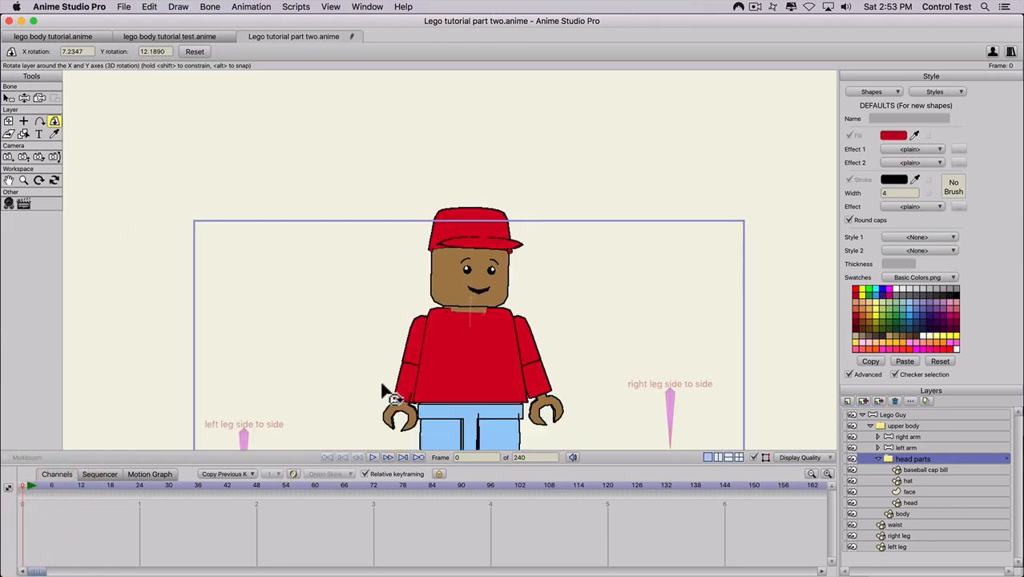
scroll(381, 396, "up", 2)
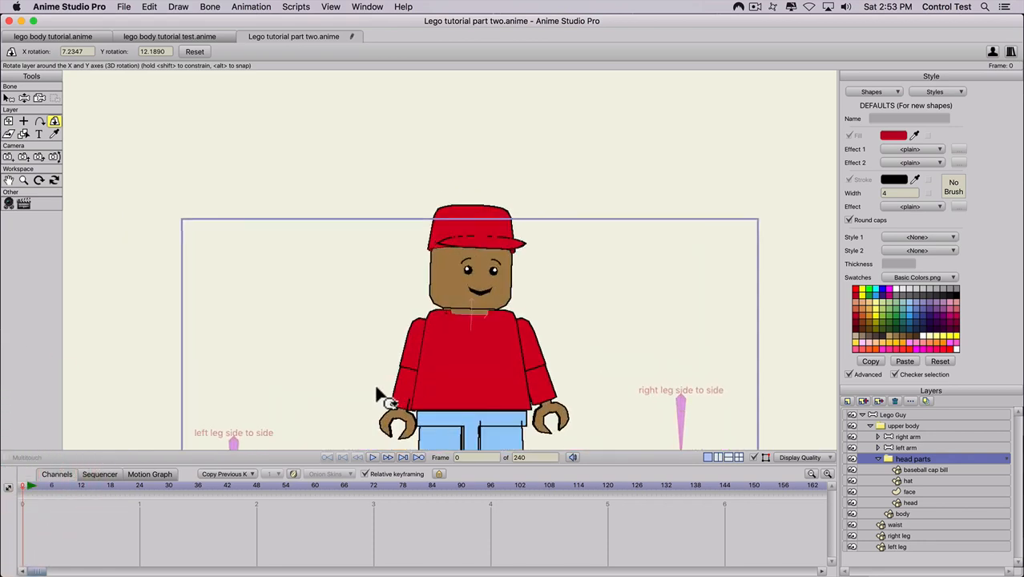
left_click_drag(468, 295, 368, 310)
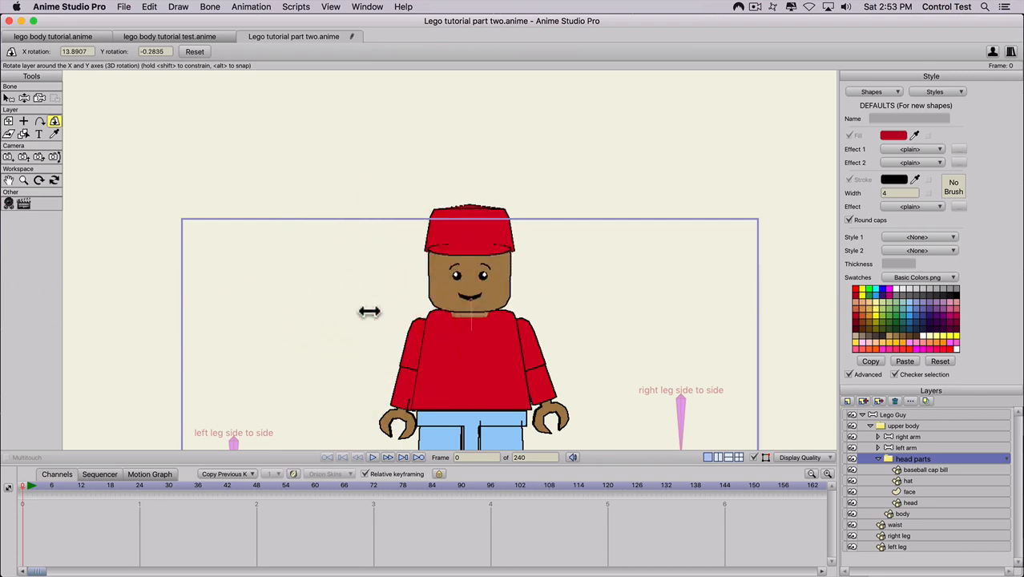